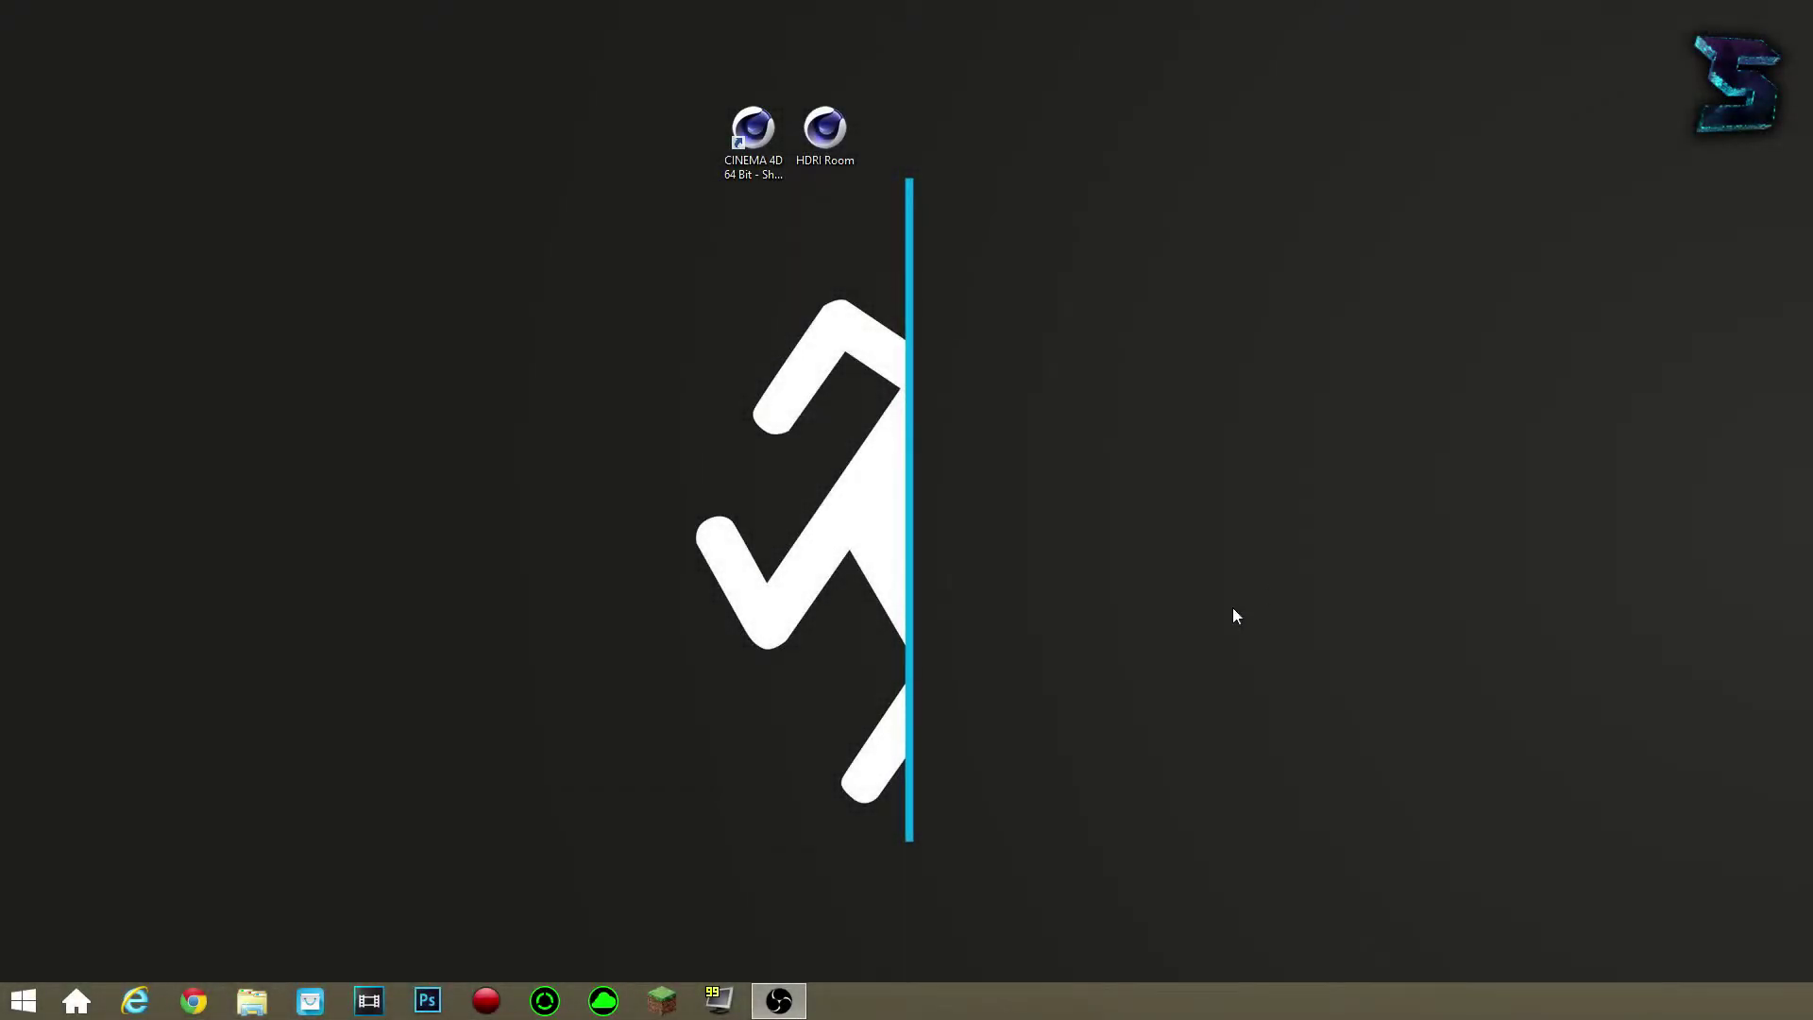
Drag-select the CINEMA 4D and HDRI Room desktop shortcuts, then clear the selection.
drag(589, 36, 995, 264)
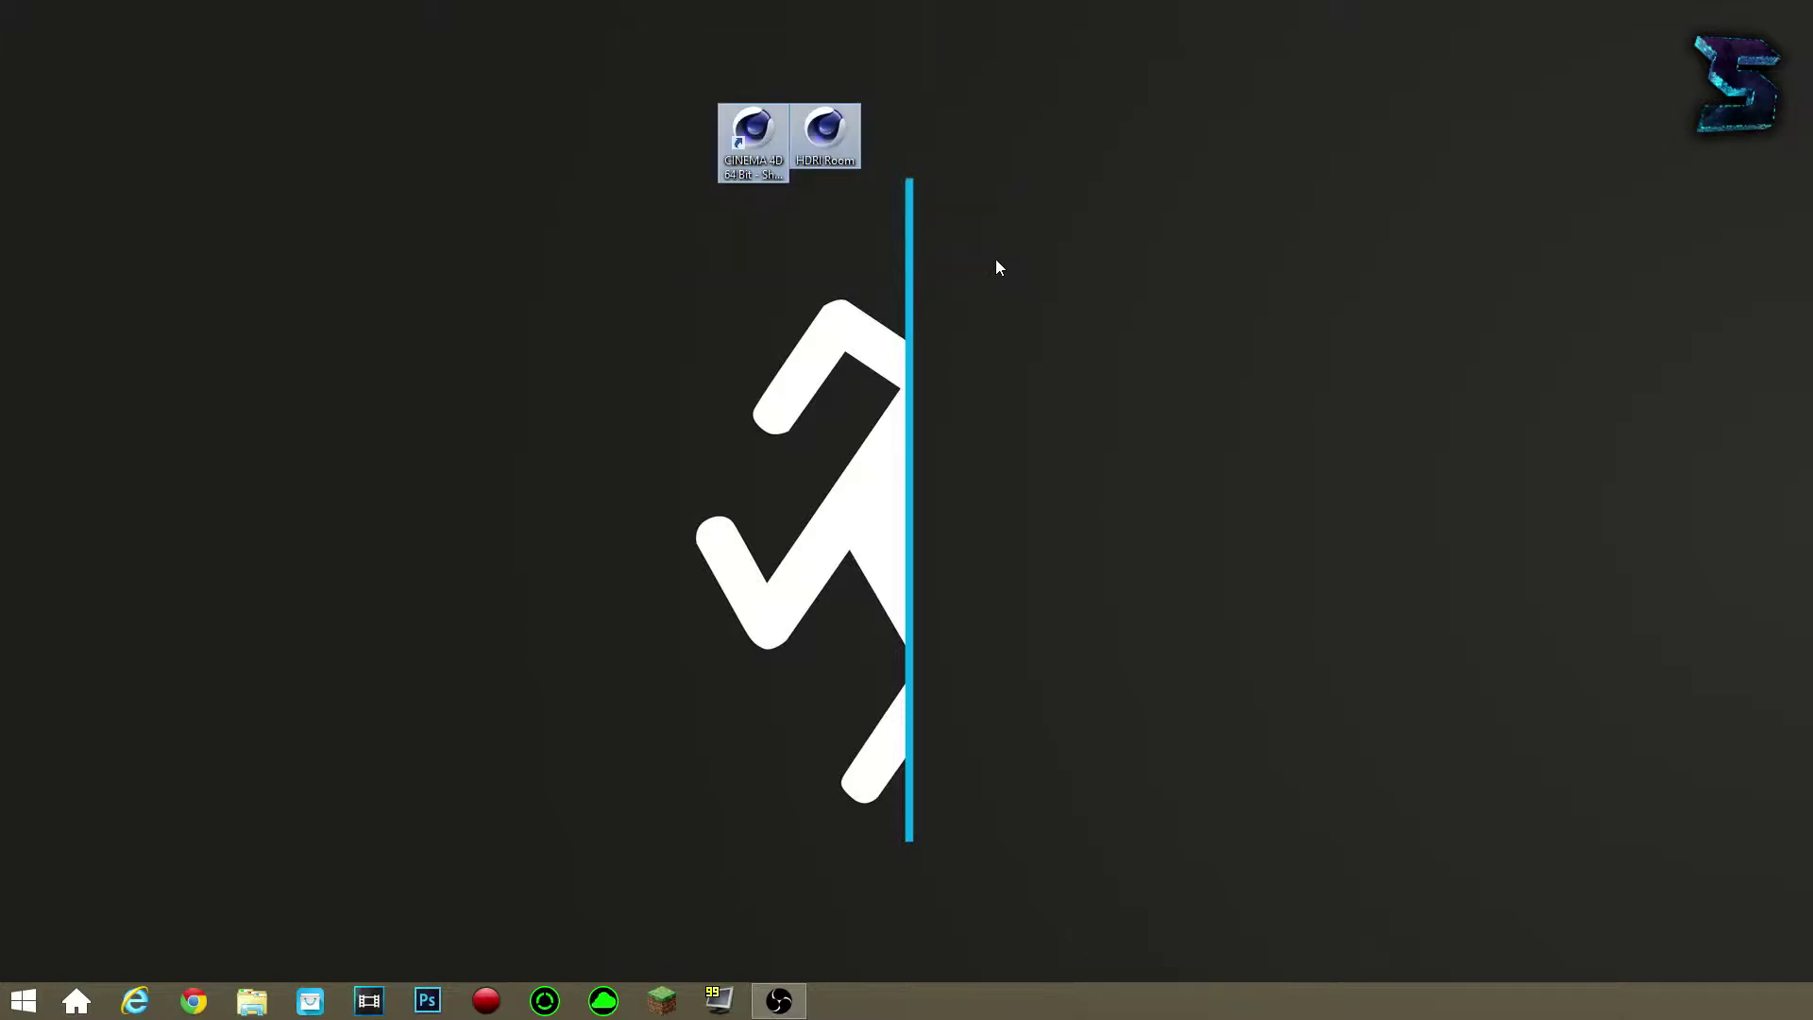
click(995, 267)
drag(638, 85, 938, 197)
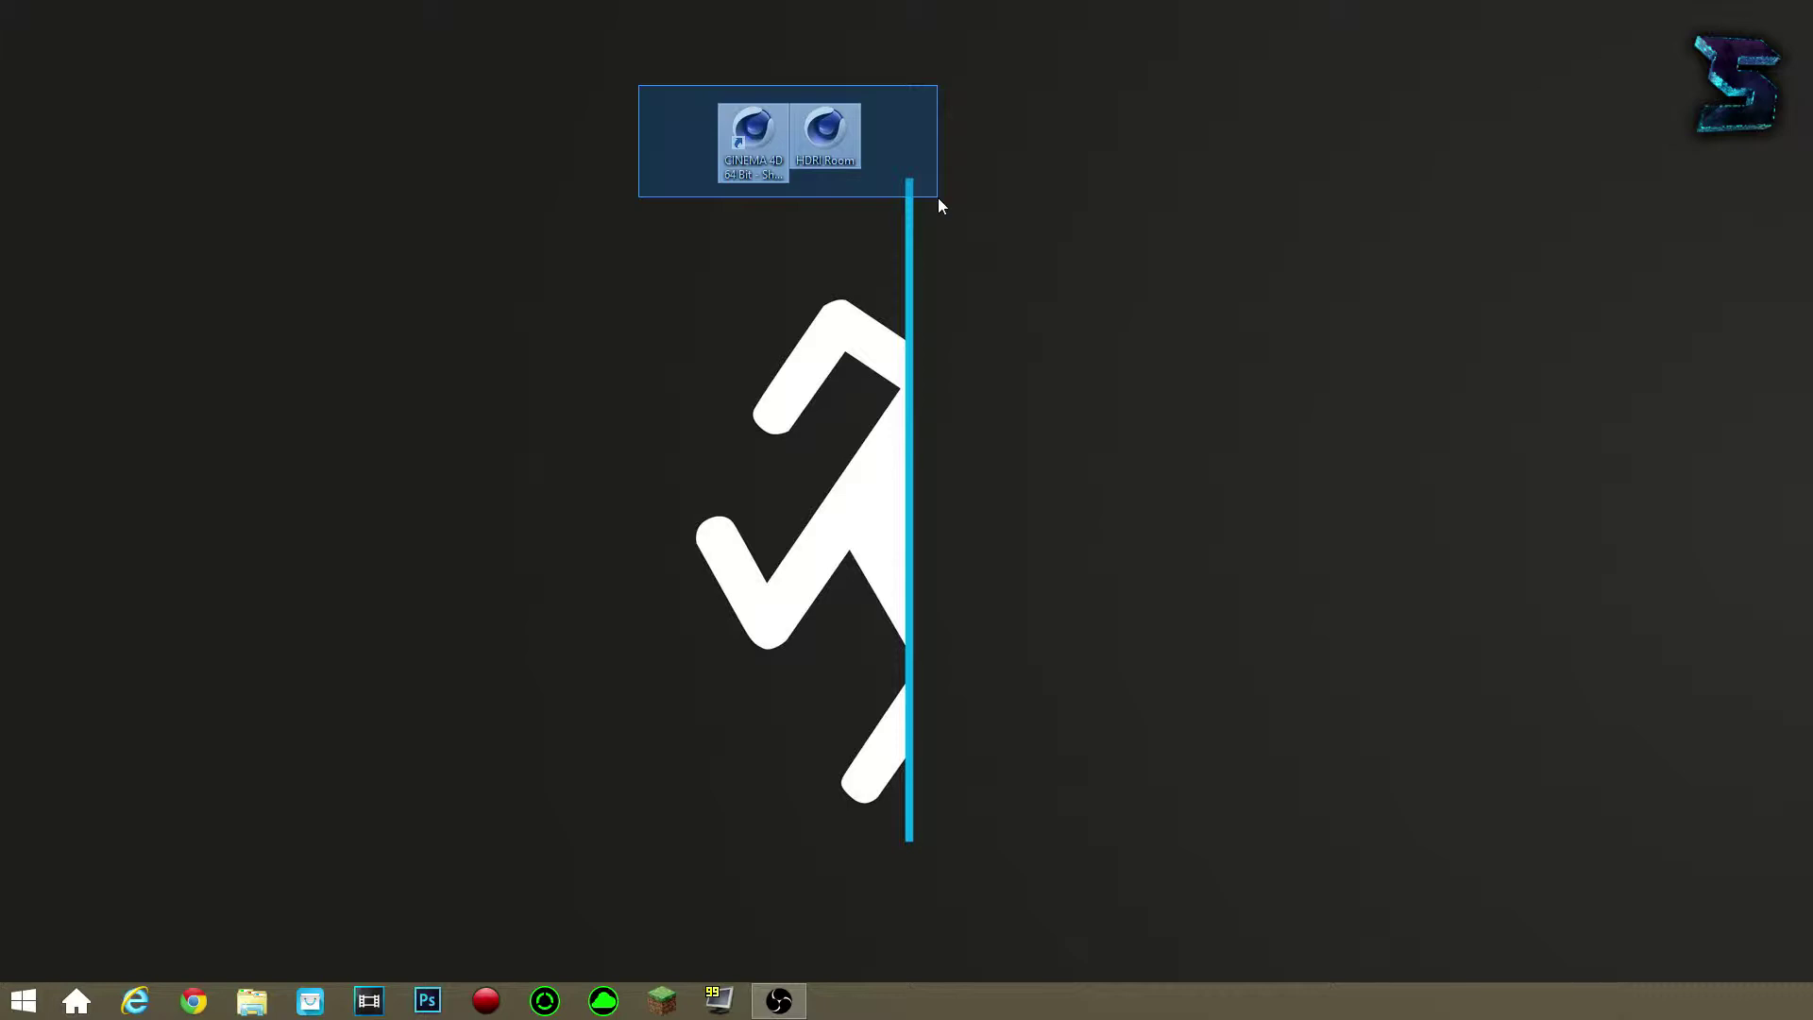
drag(938, 196, 938, 196)
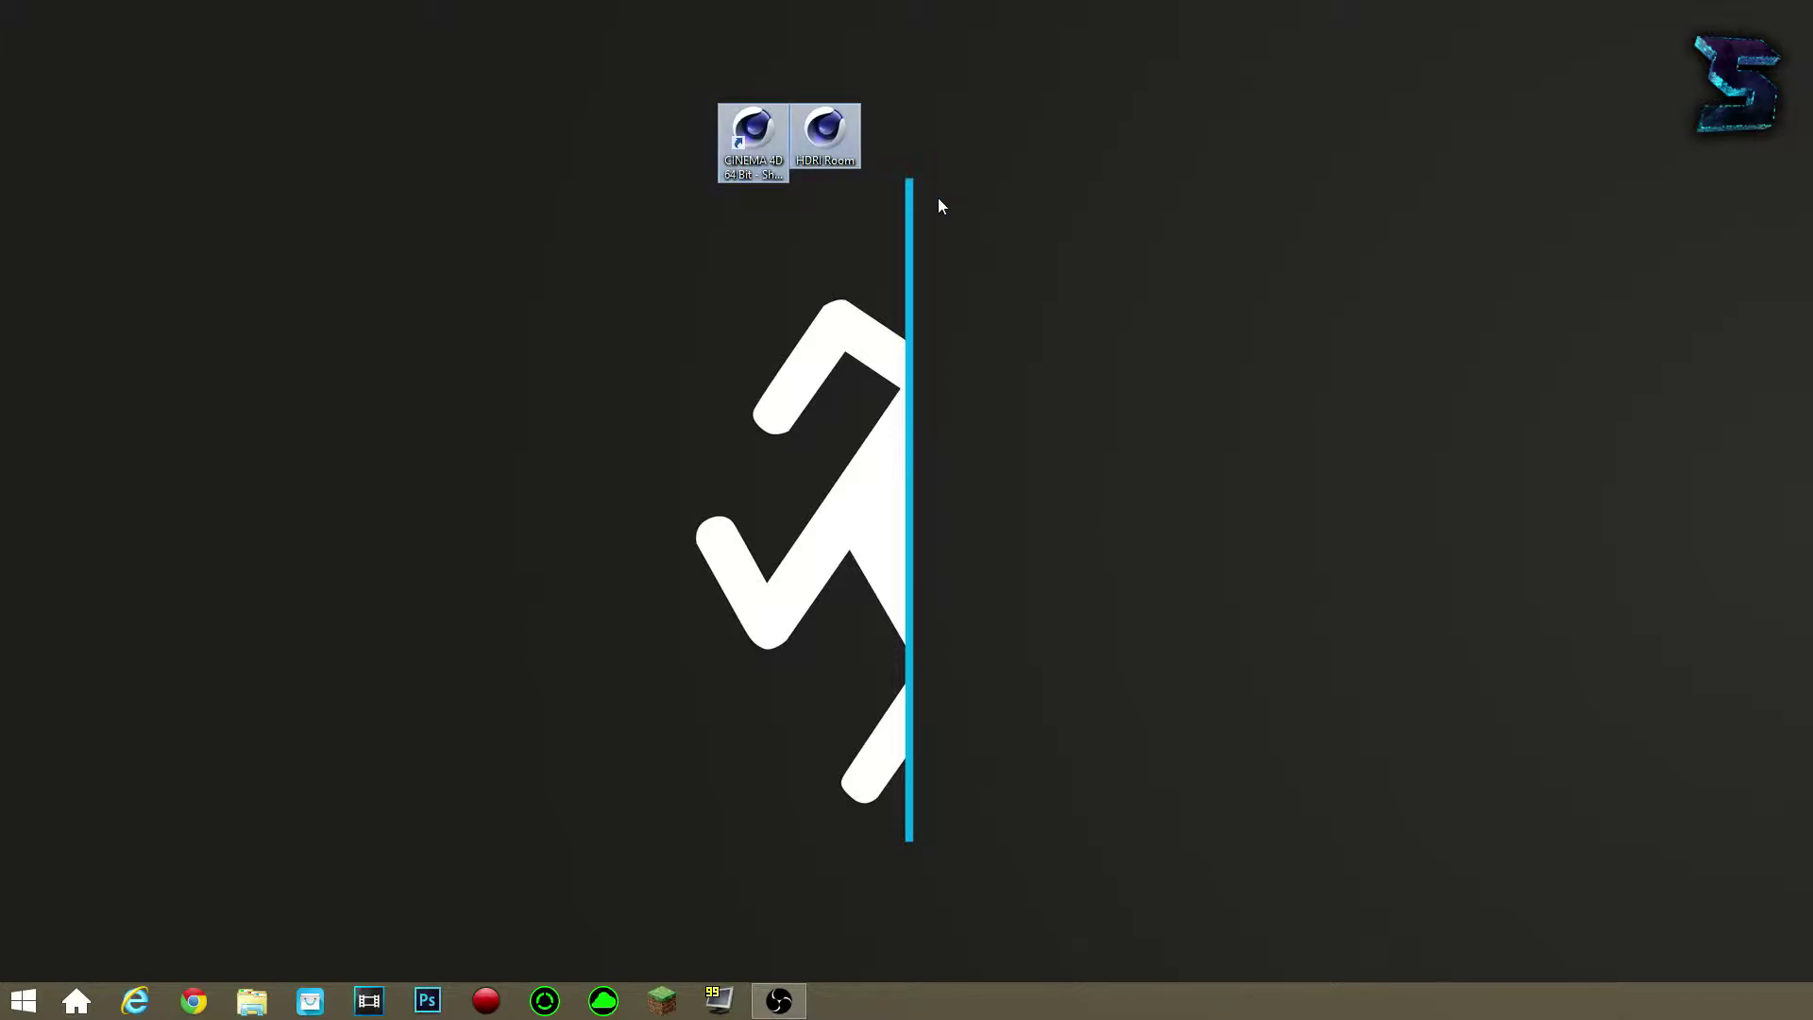
click(821, 89)
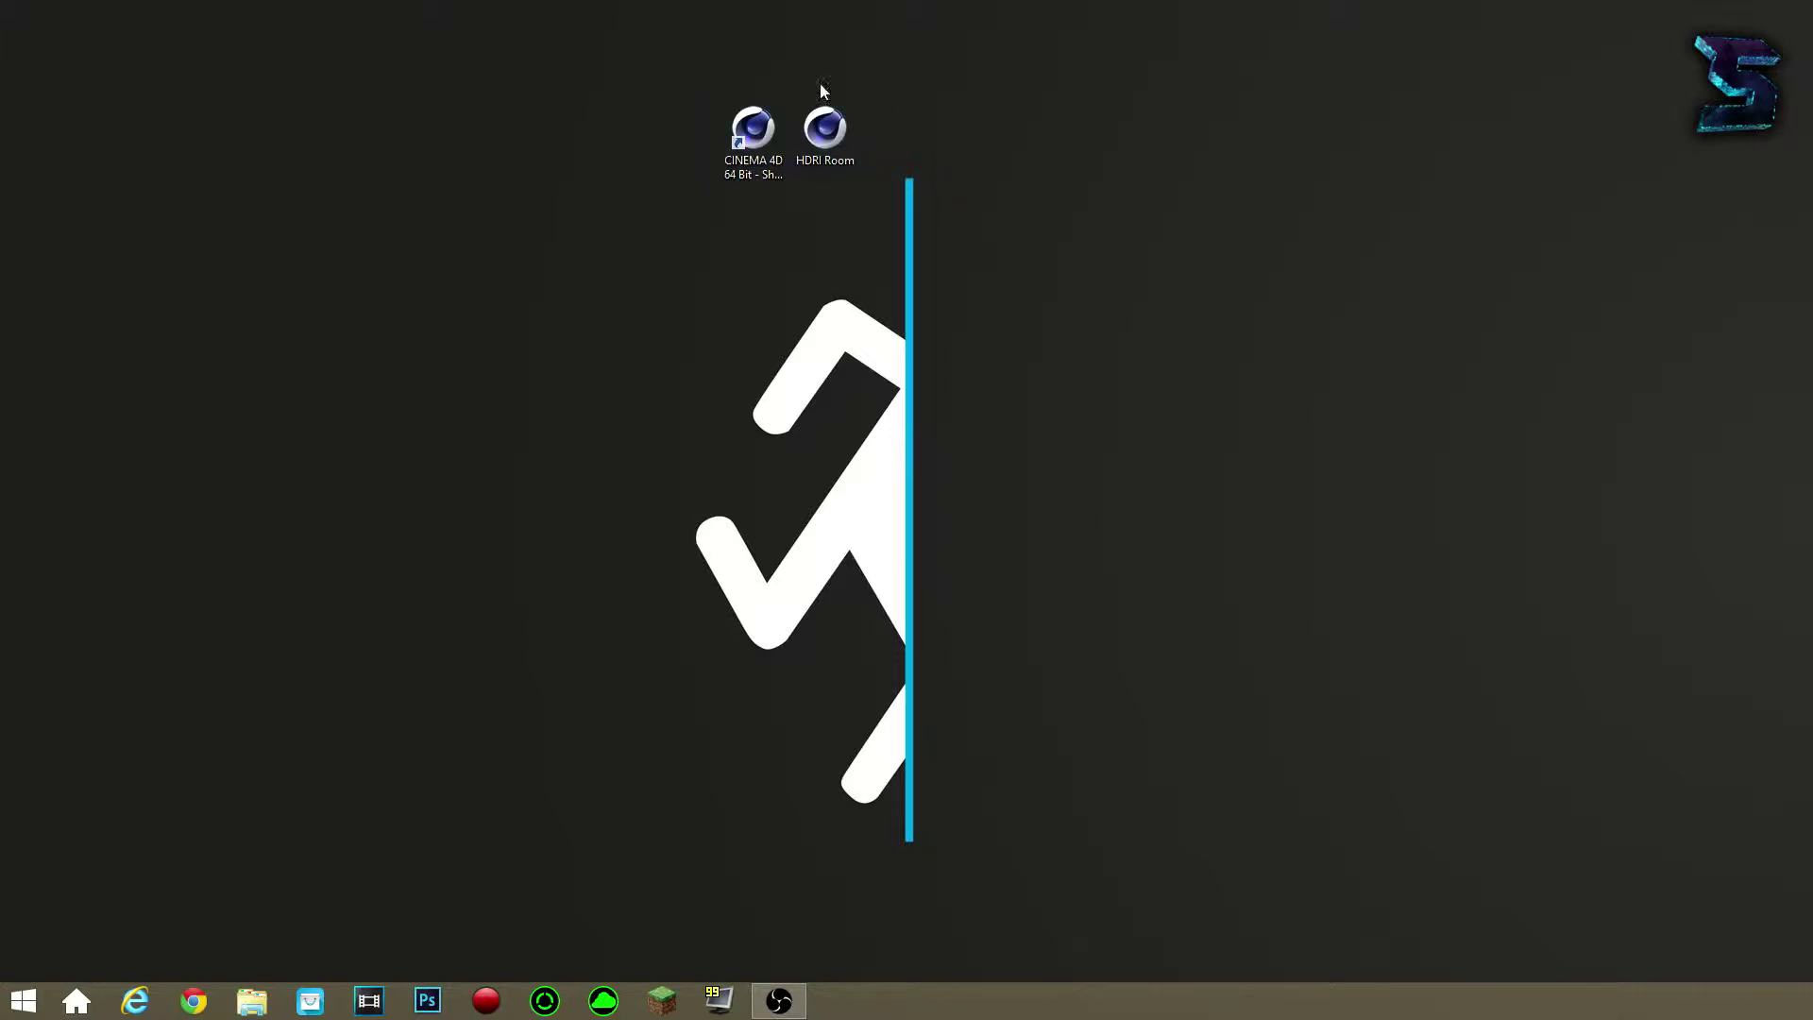
drag(621, 88, 984, 200)
click(967, 212)
Reselect and deselect the shortcuts, then launch CINEMA 4D 64 Bit.
drag(594, 50, 1000, 248)
drag(1095, 122, 1756, 693)
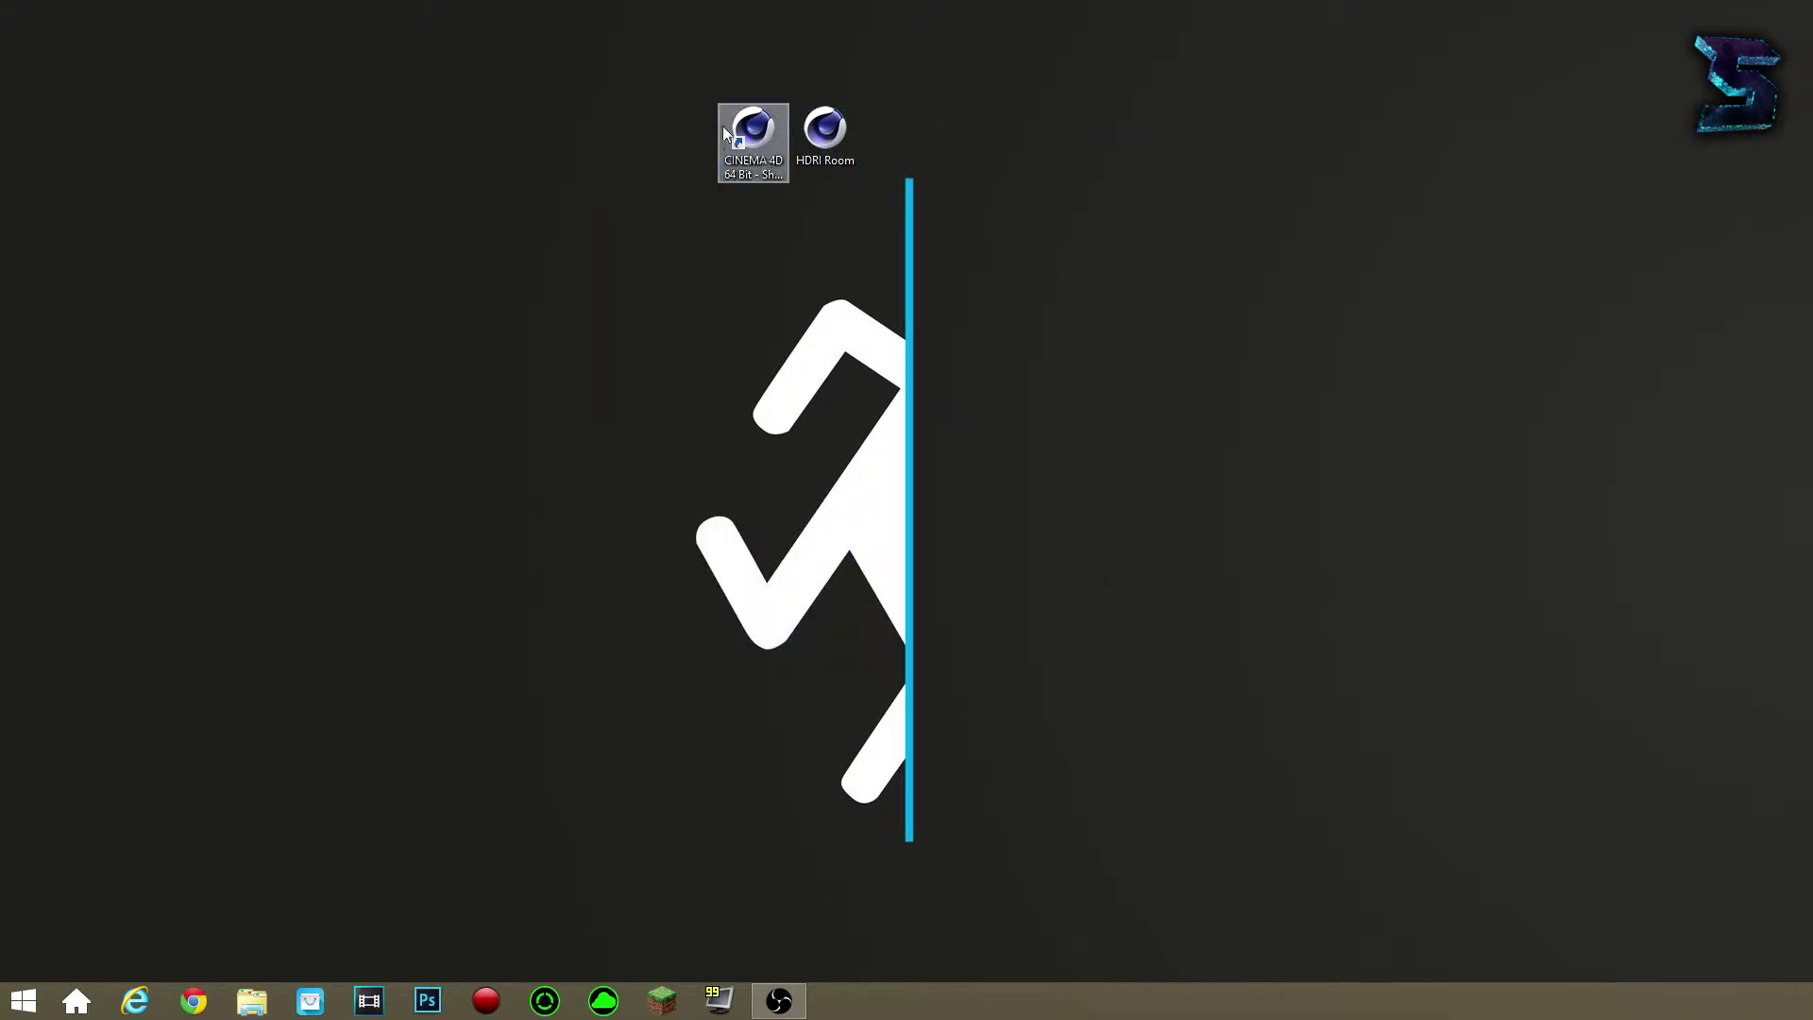
drag(724, 65, 1067, 188)
drag(459, 19, 1152, 263)
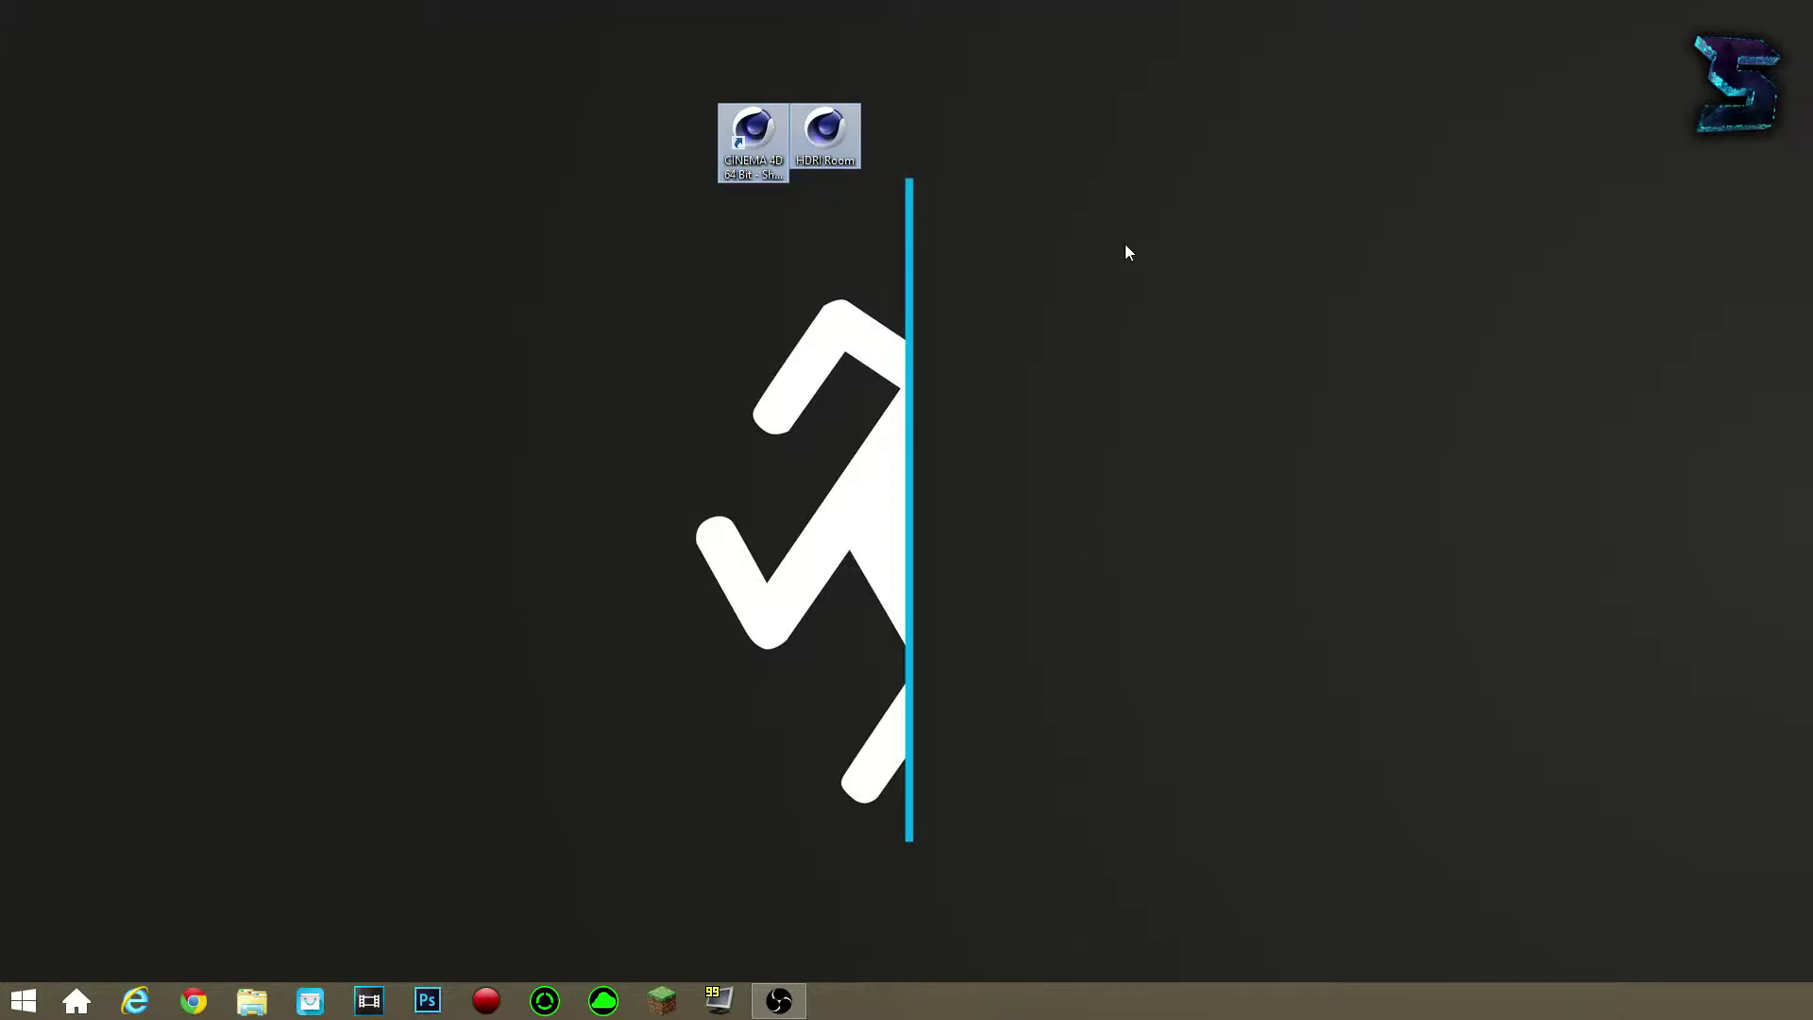
click(805, 195)
double_click(760, 123)
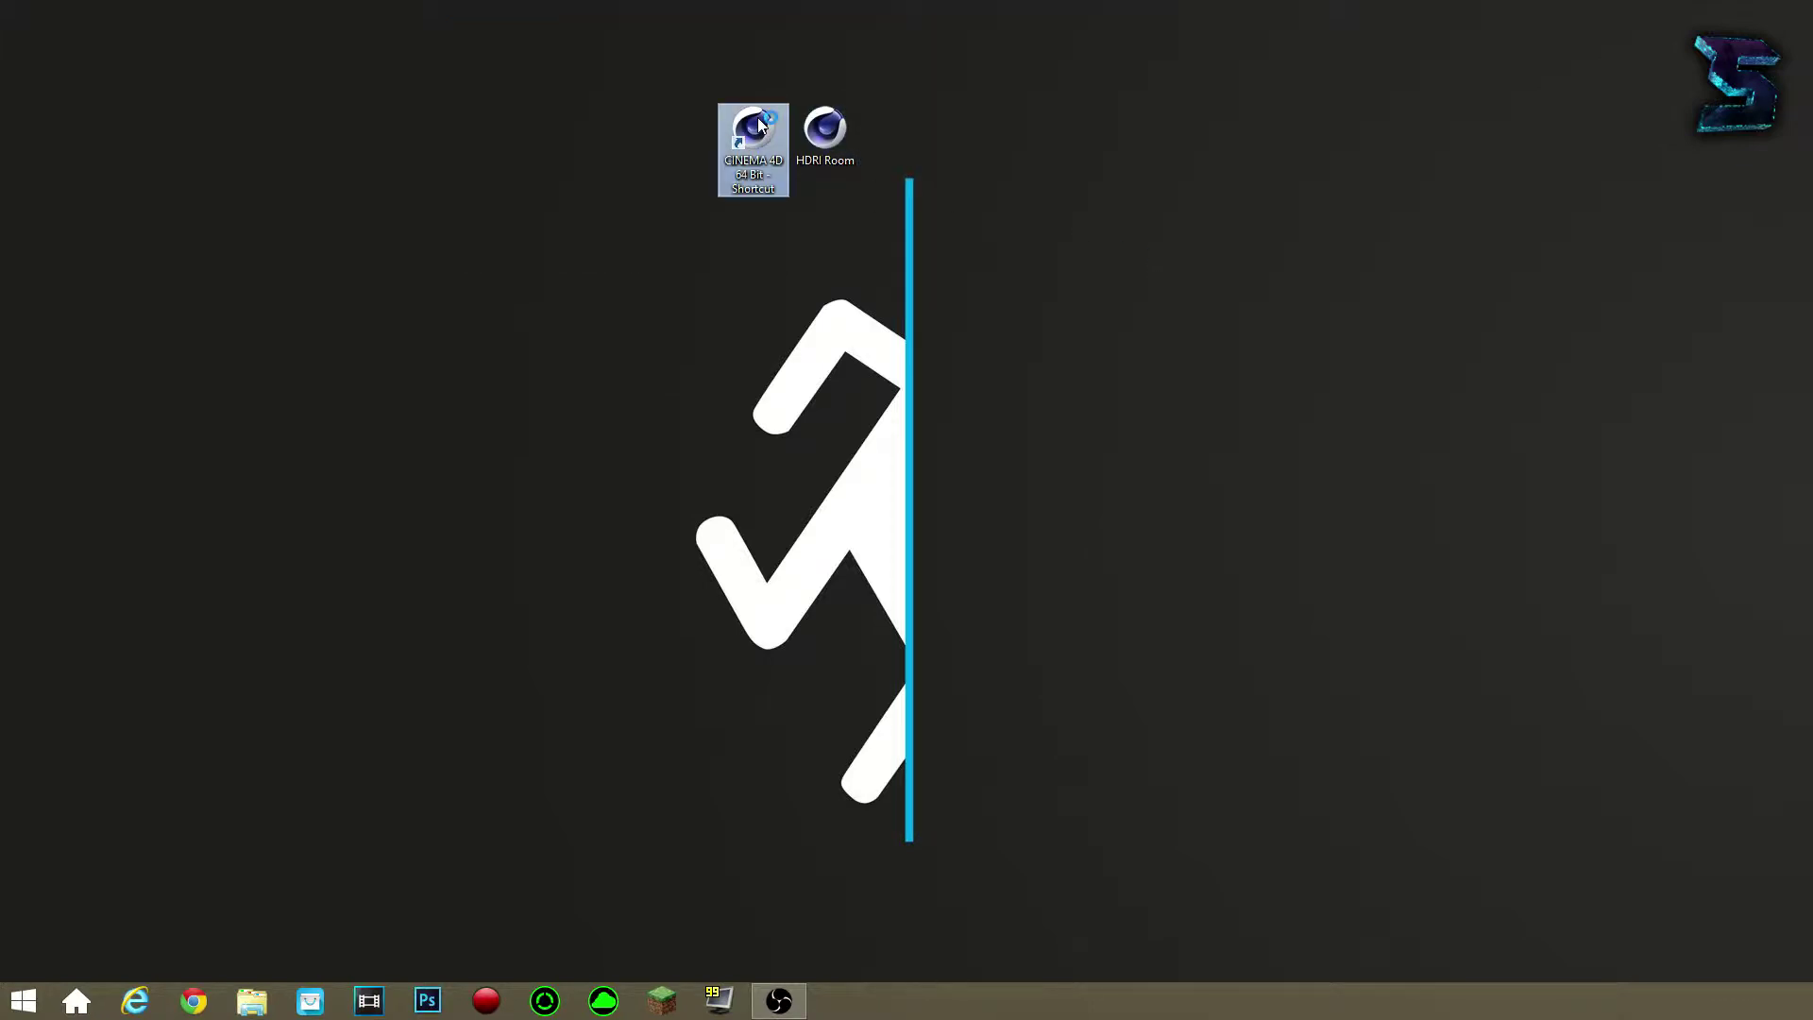
Open the HDRI Room.c4d scene file.
click(1255, 204)
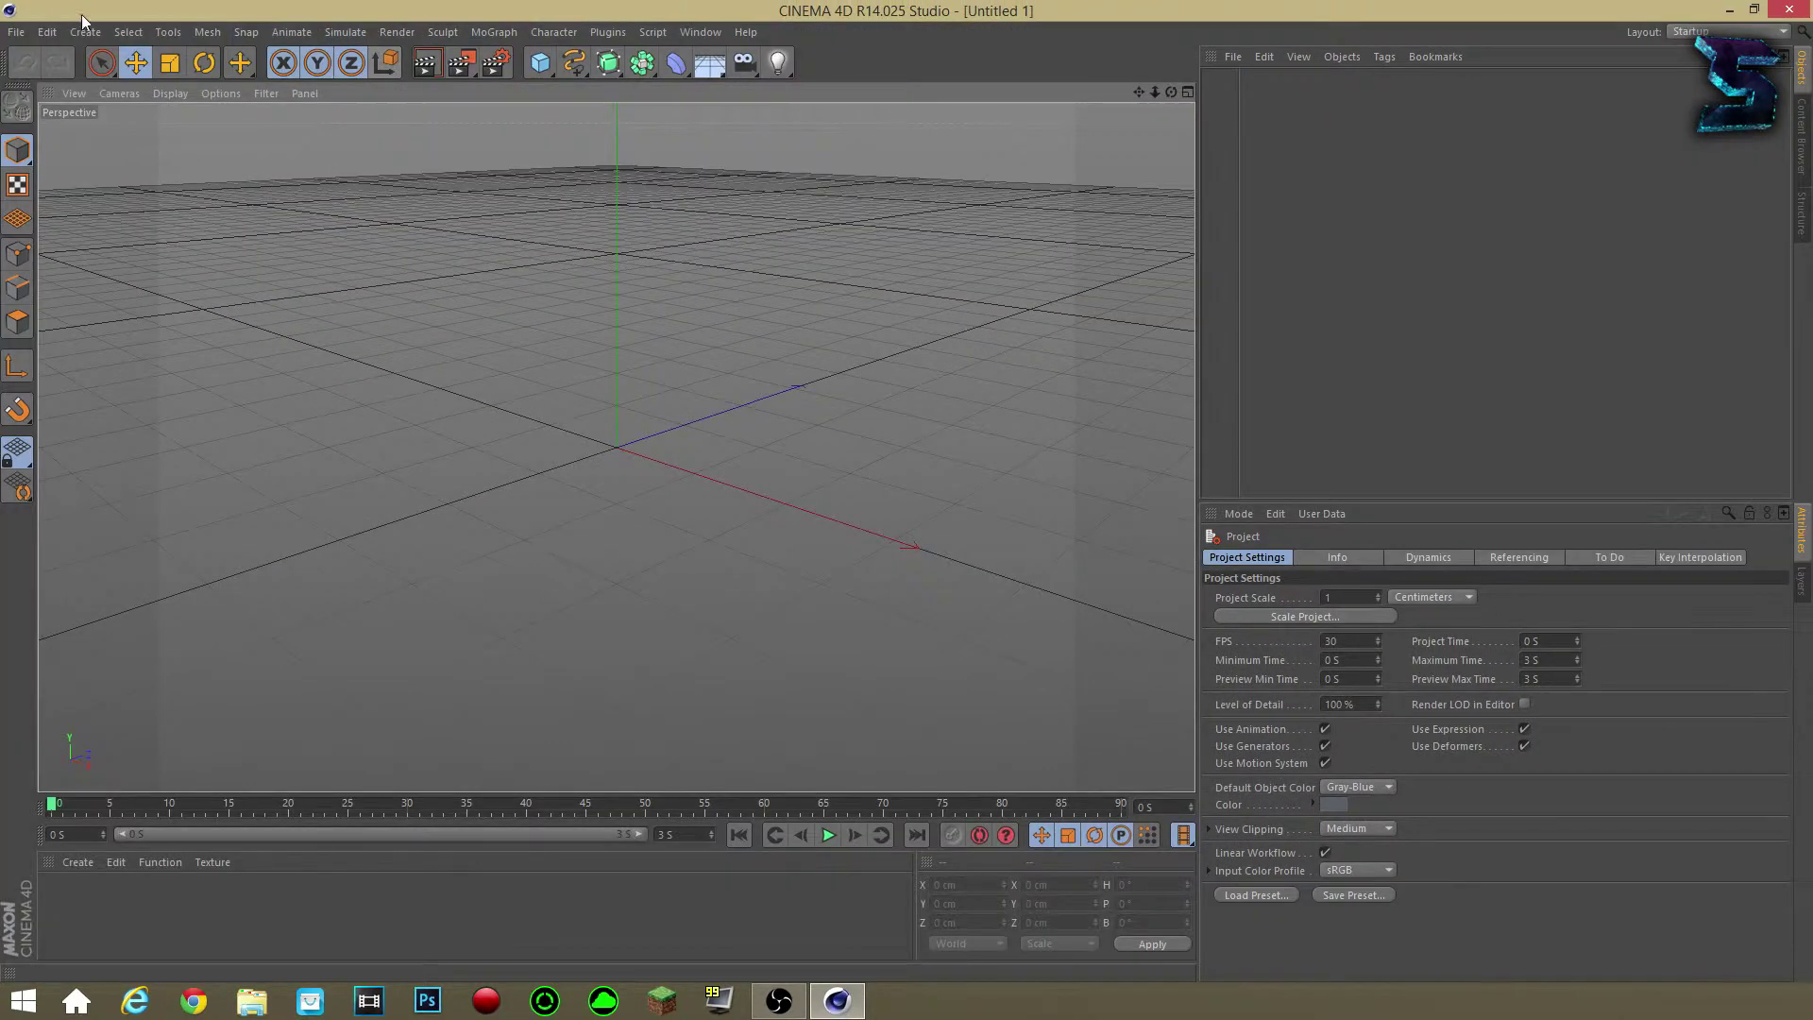
click(16, 32)
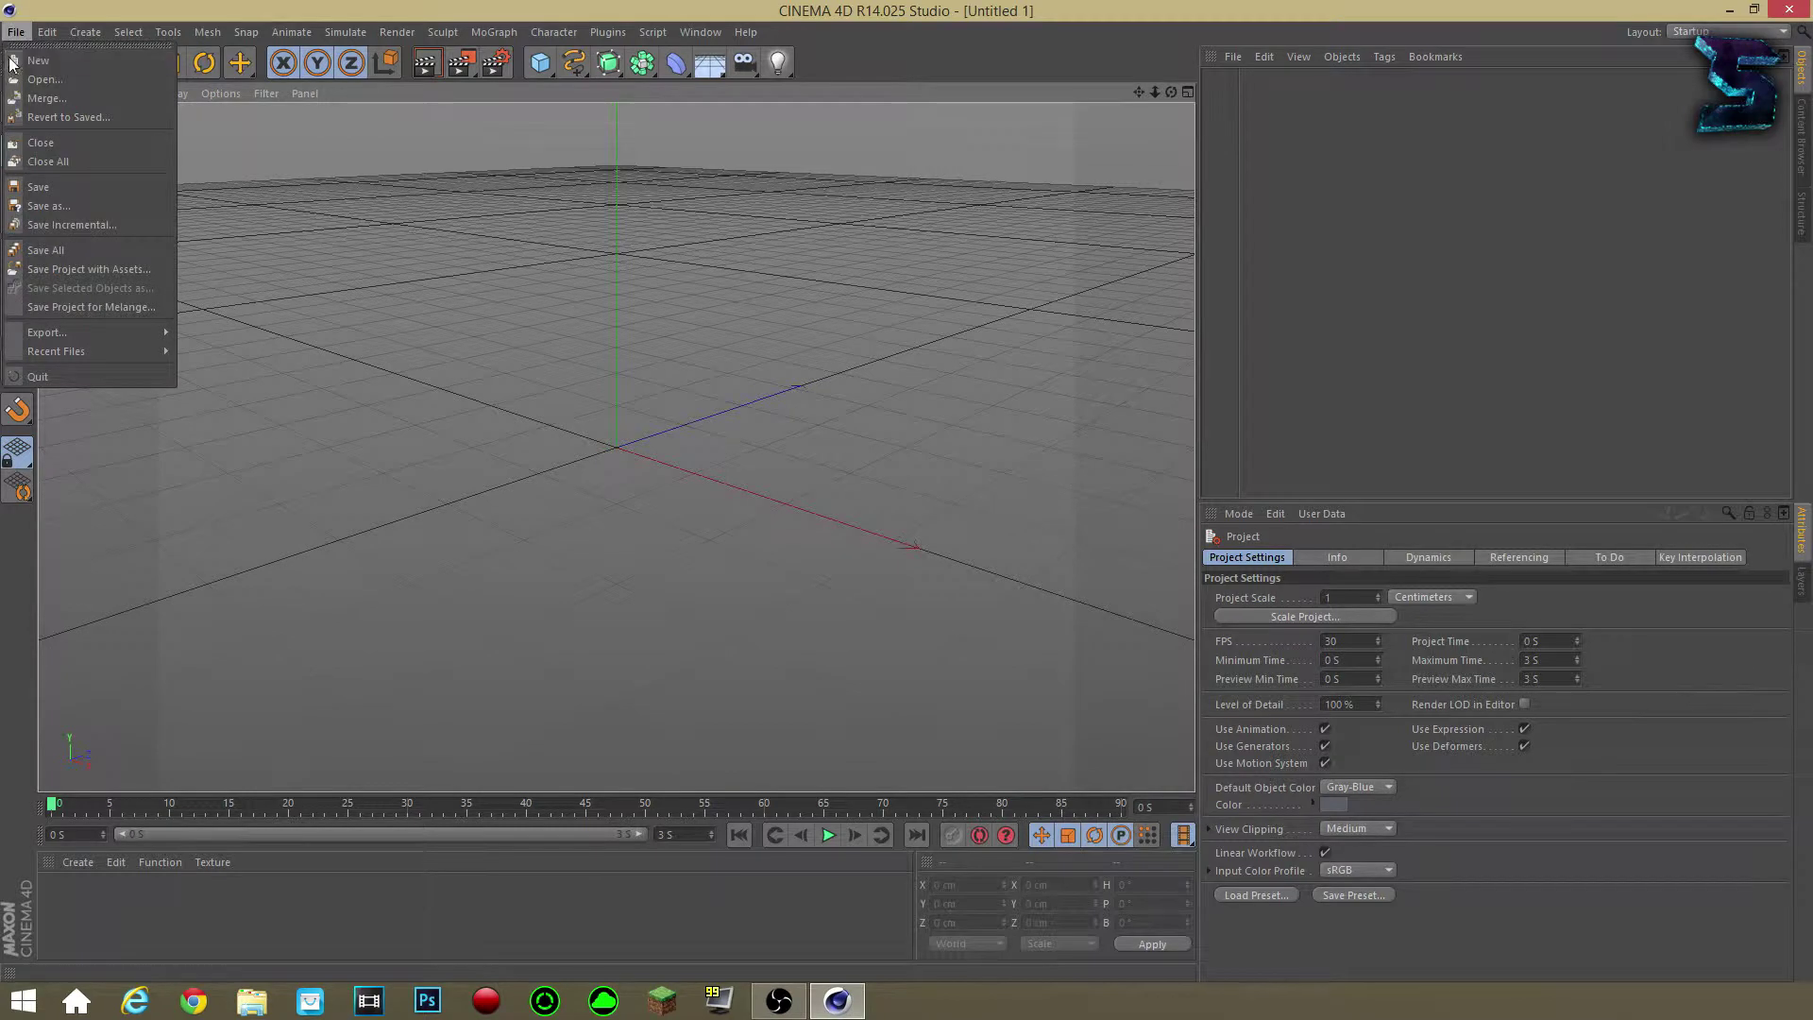
click(44, 79)
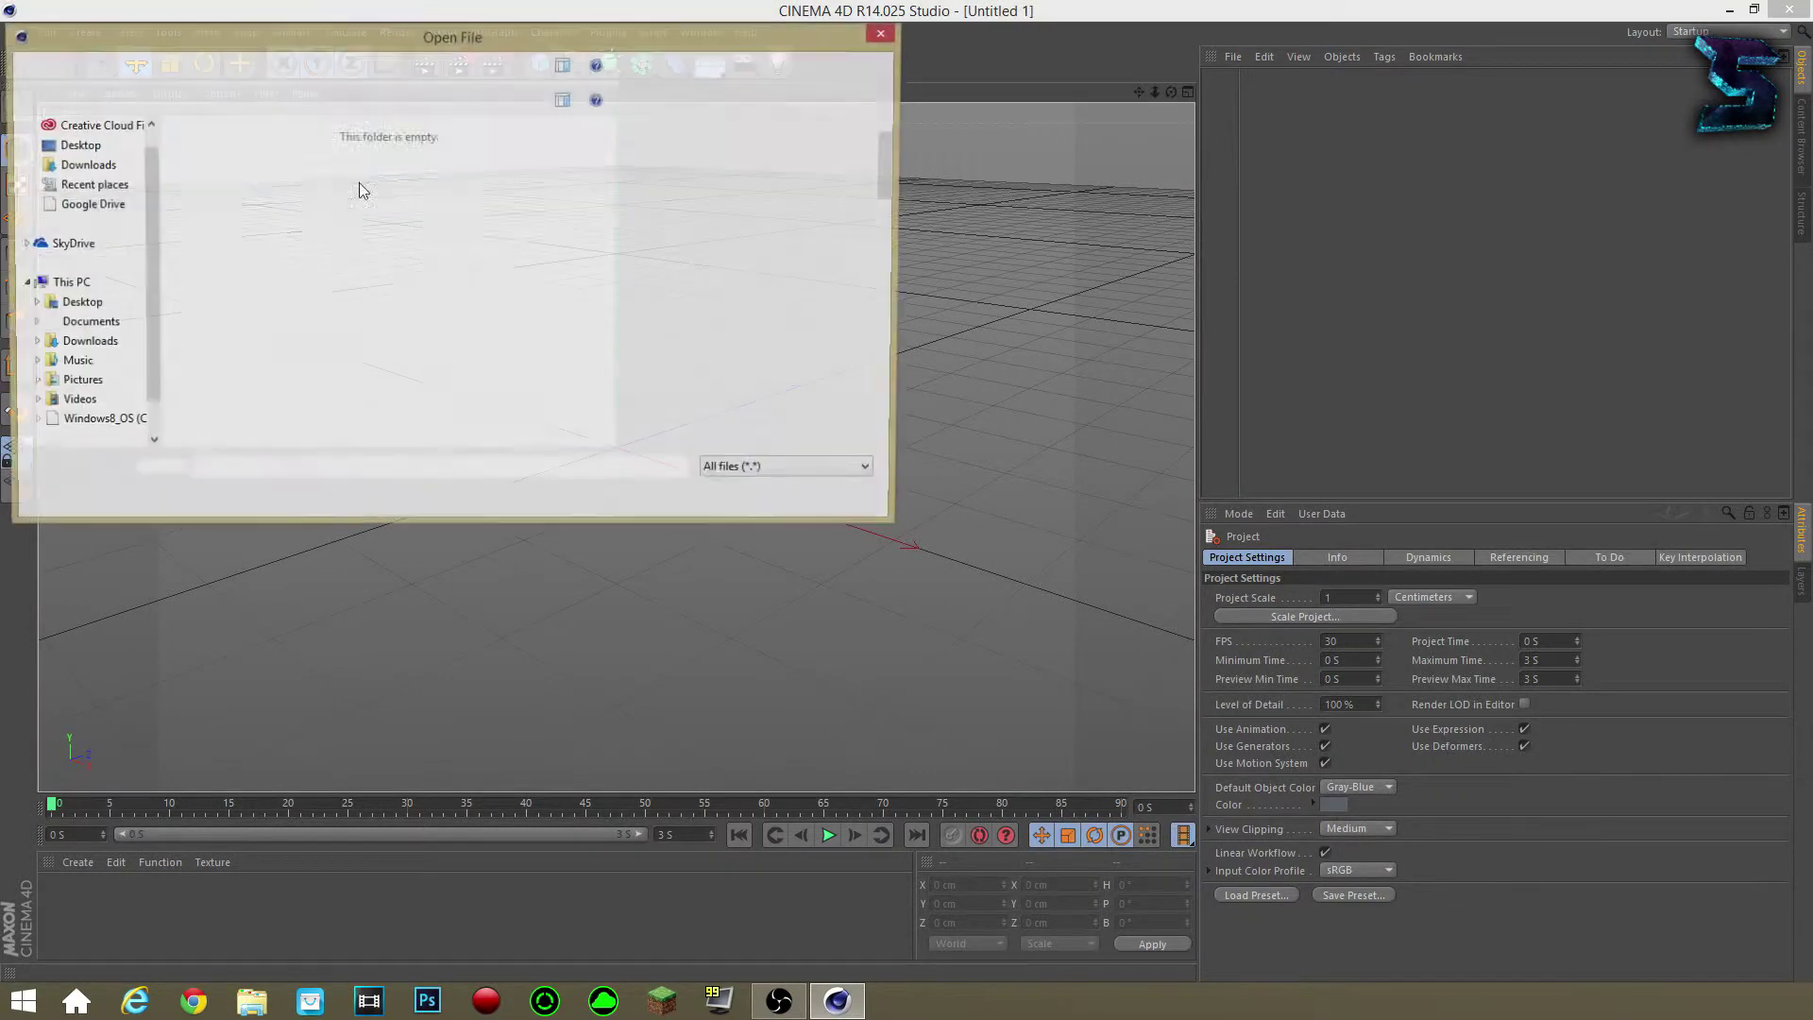
drag(890, 166, 891, 355)
click(255, 272)
click(759, 499)
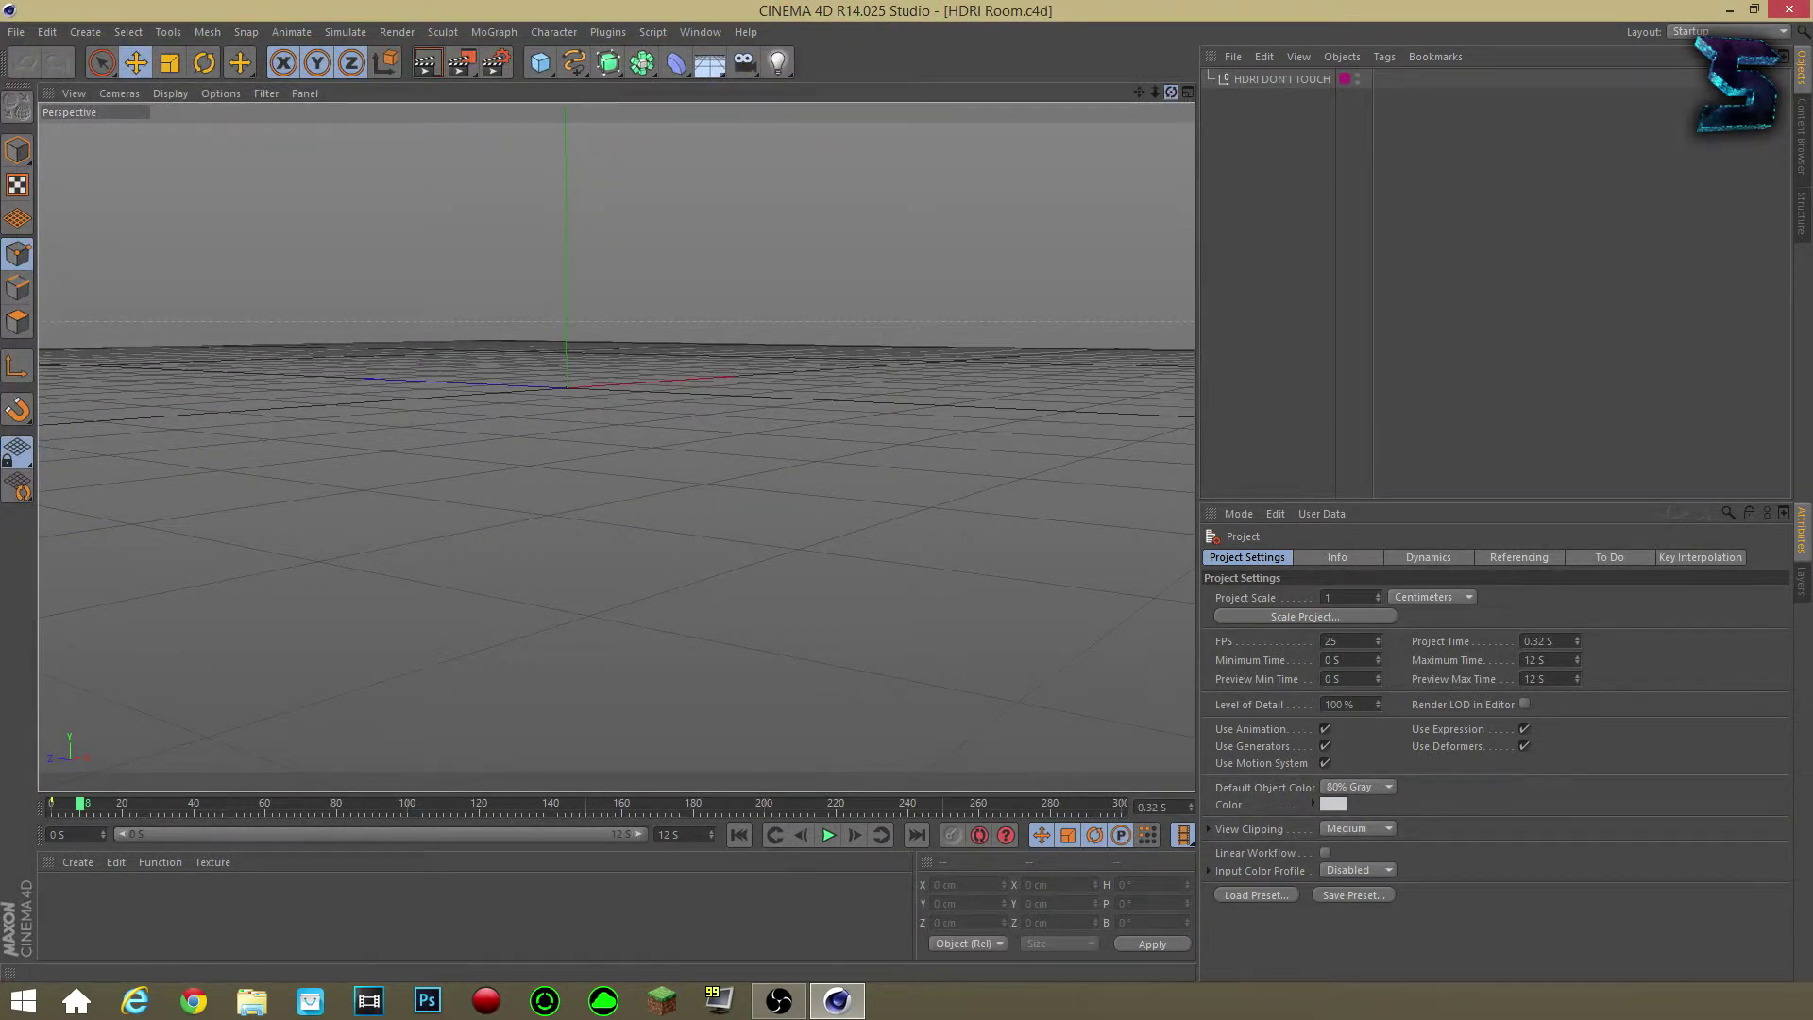
Orbit and pan the perspective view to a nearly edge-on view of the floor.
alt+drag(571, 507, 615, 446)
drag(1140, 91, 615, 446)
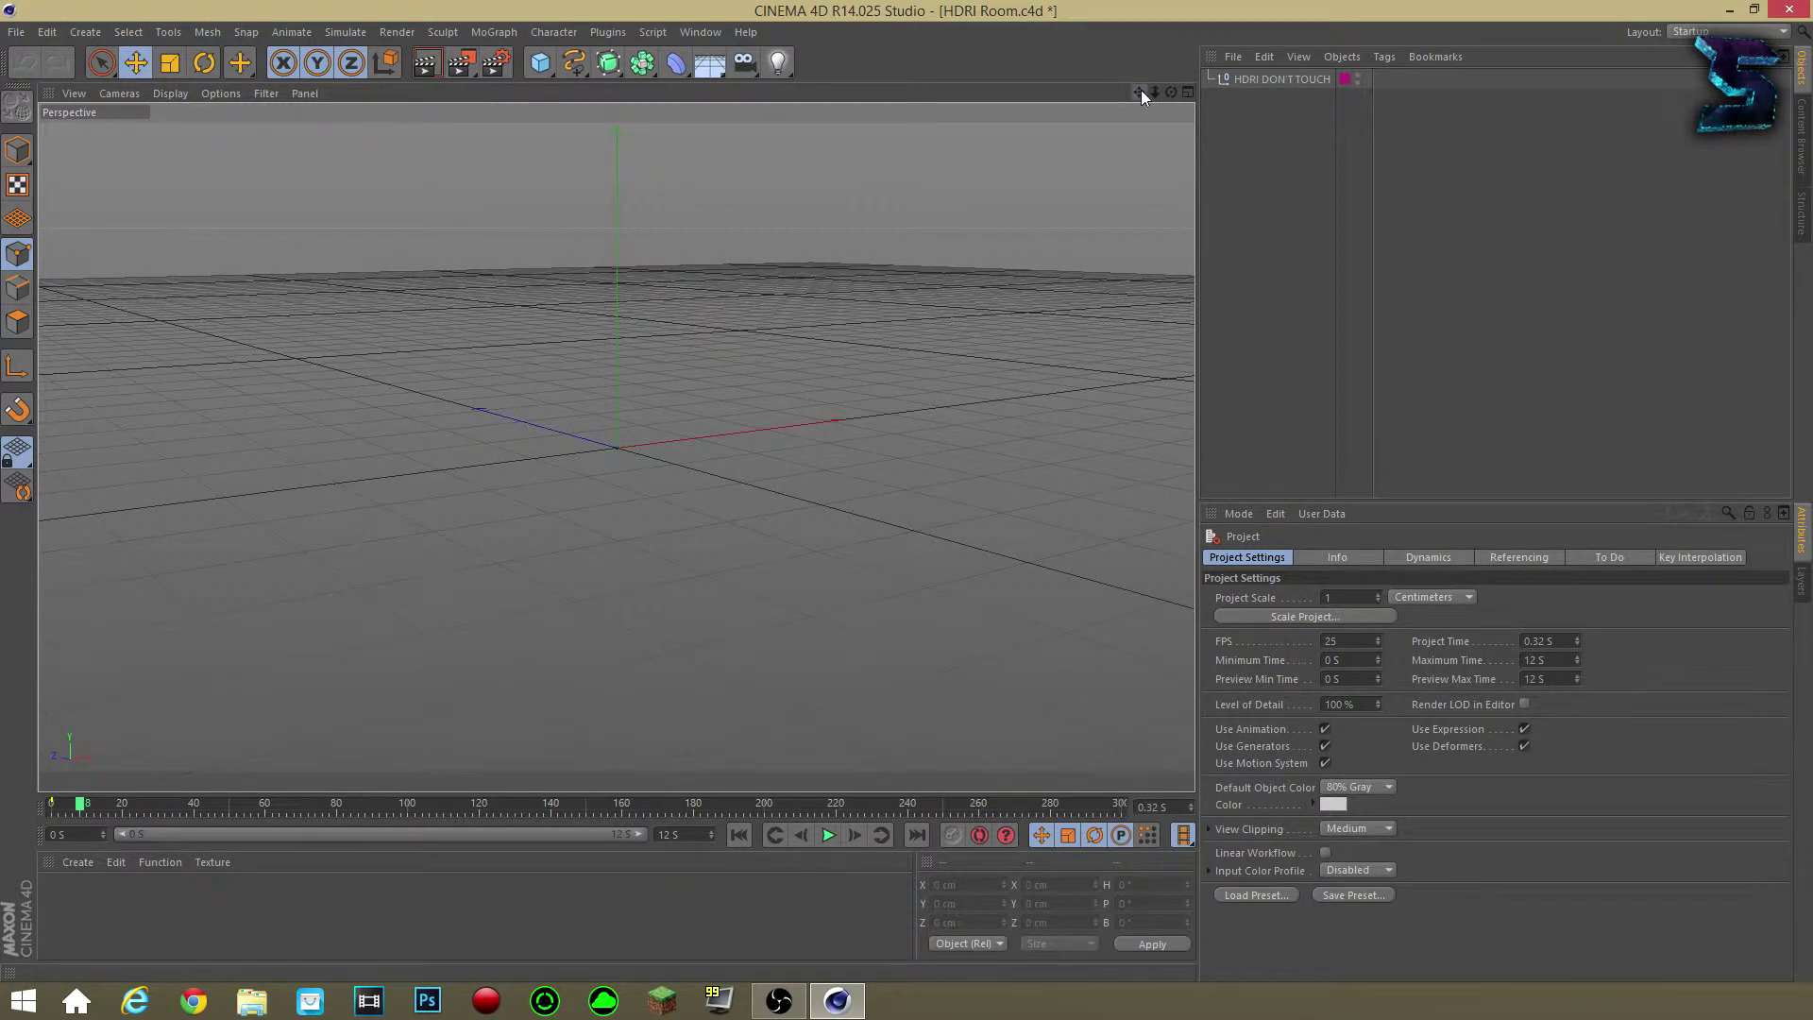
drag(1170, 92, 615, 446)
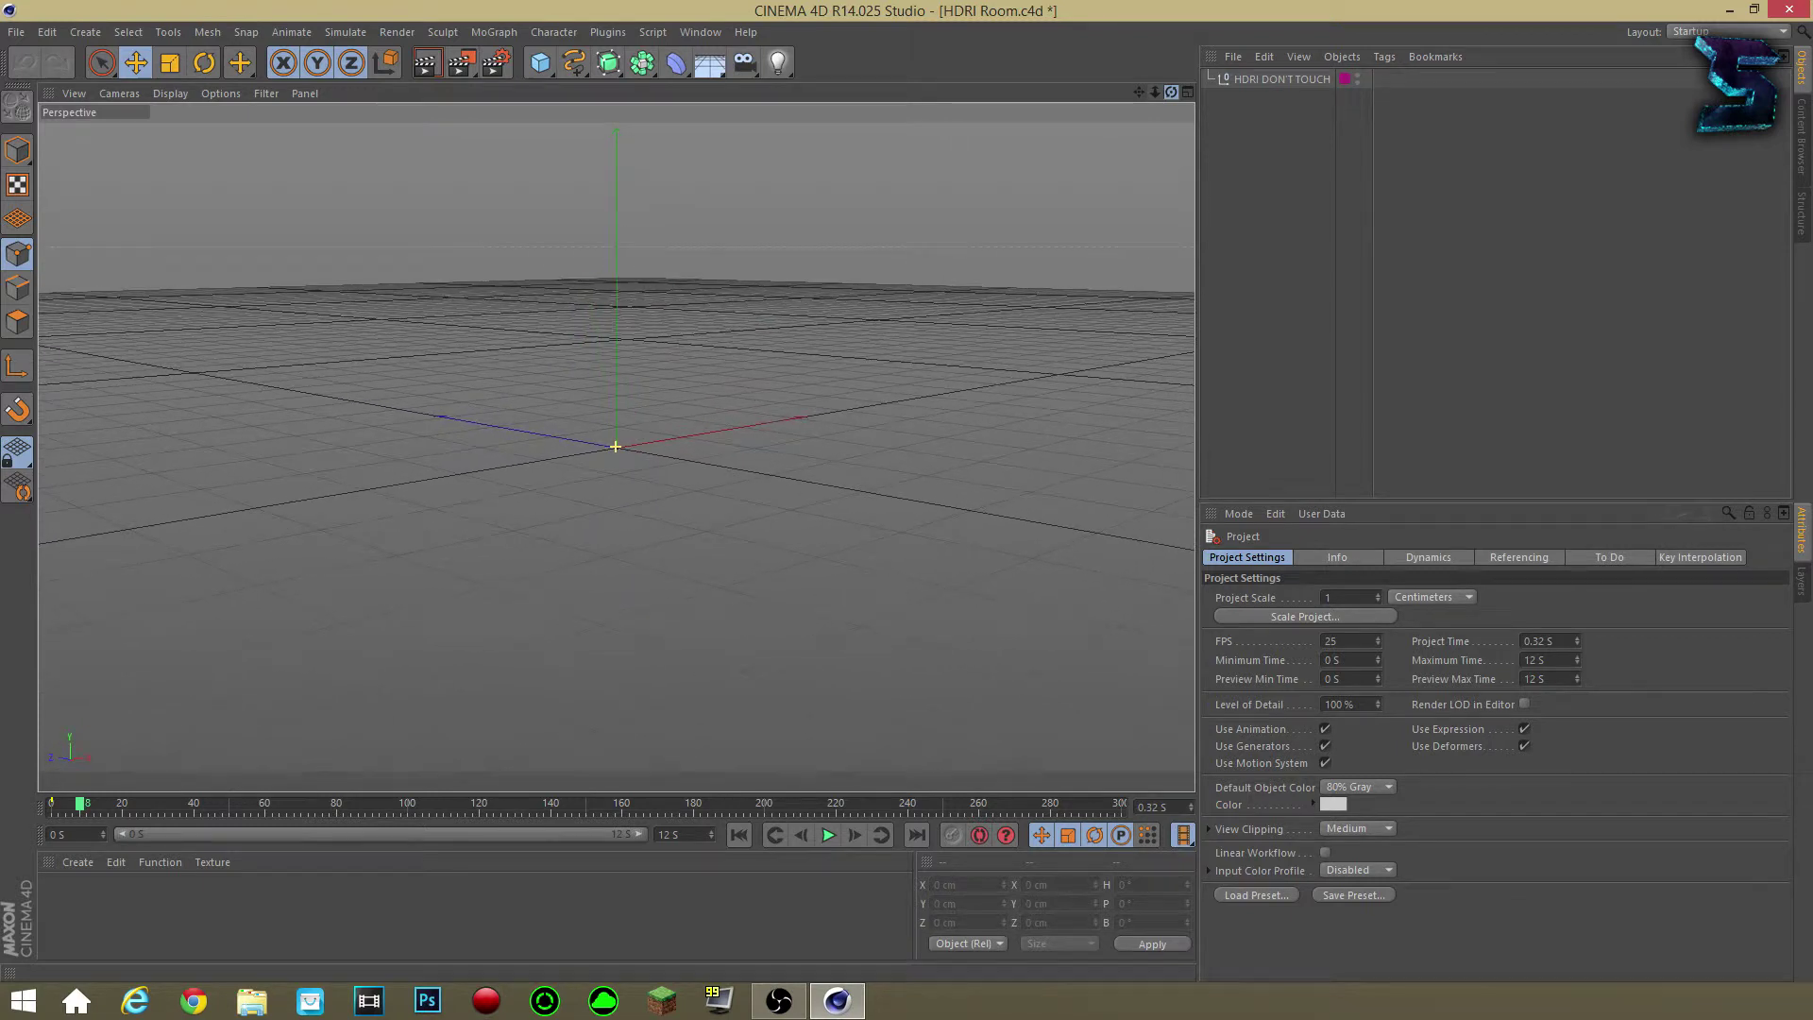
click(1266, 87)
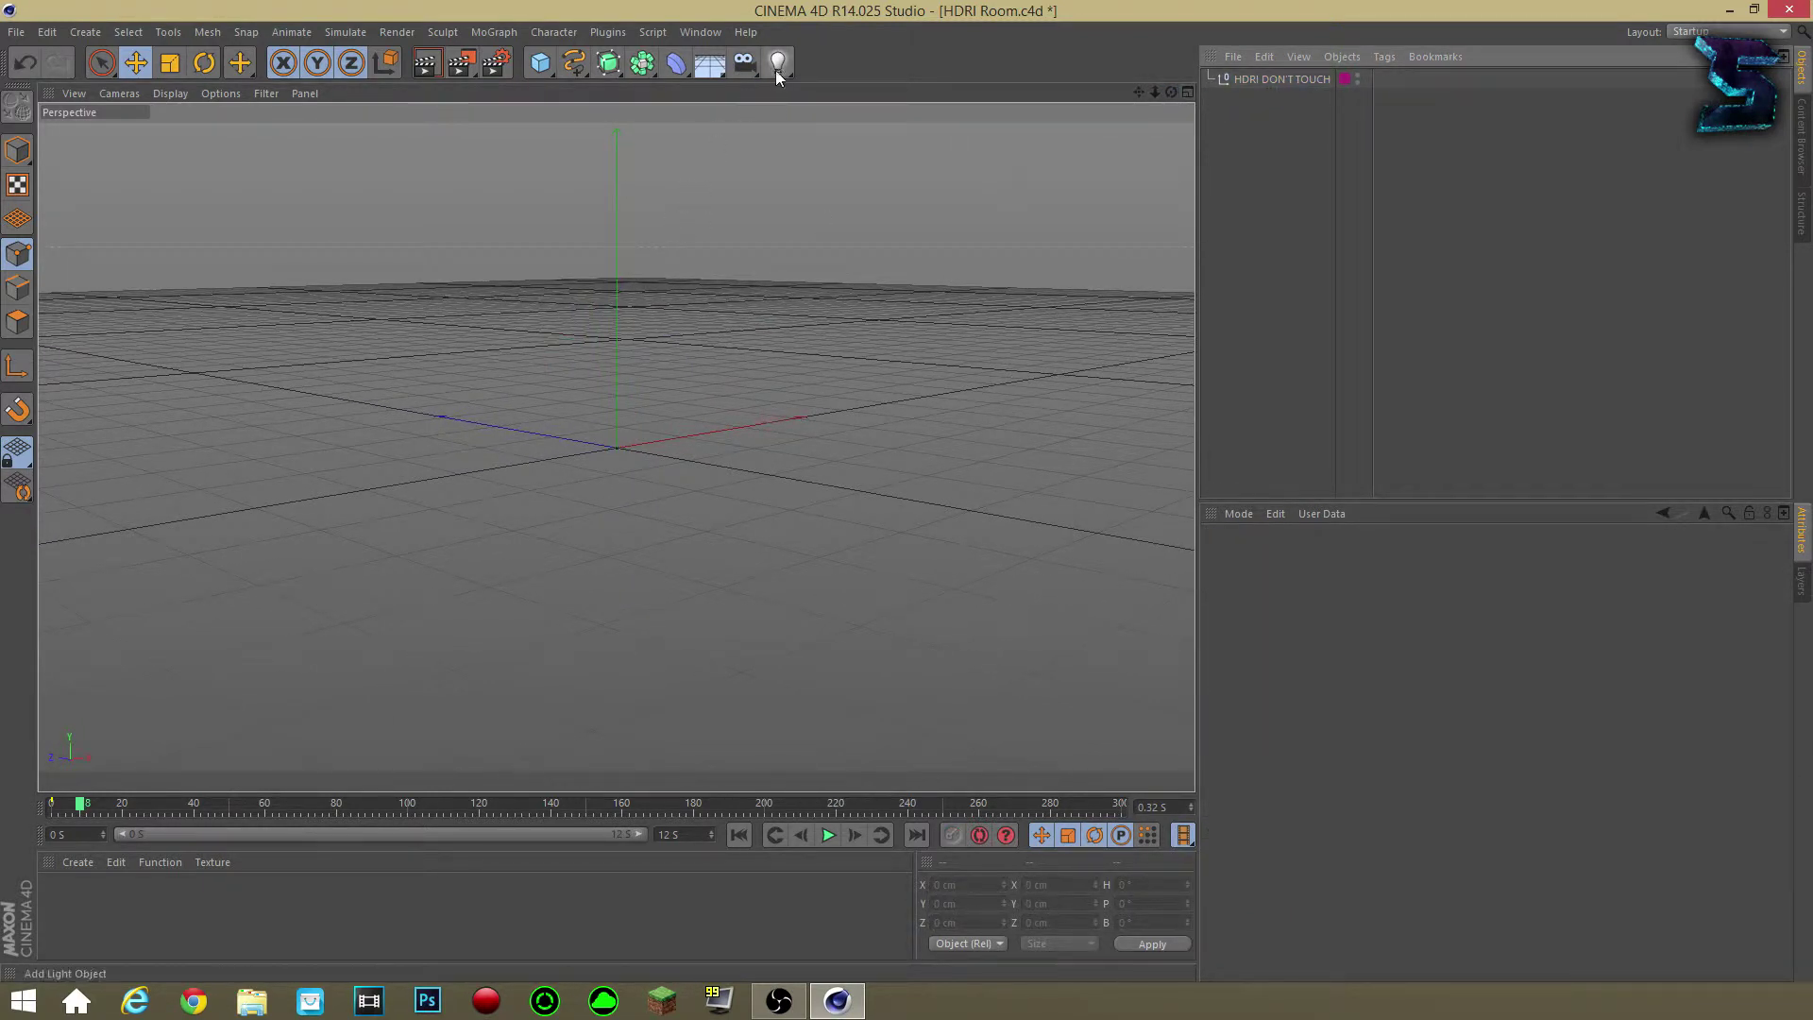
click(1288, 81)
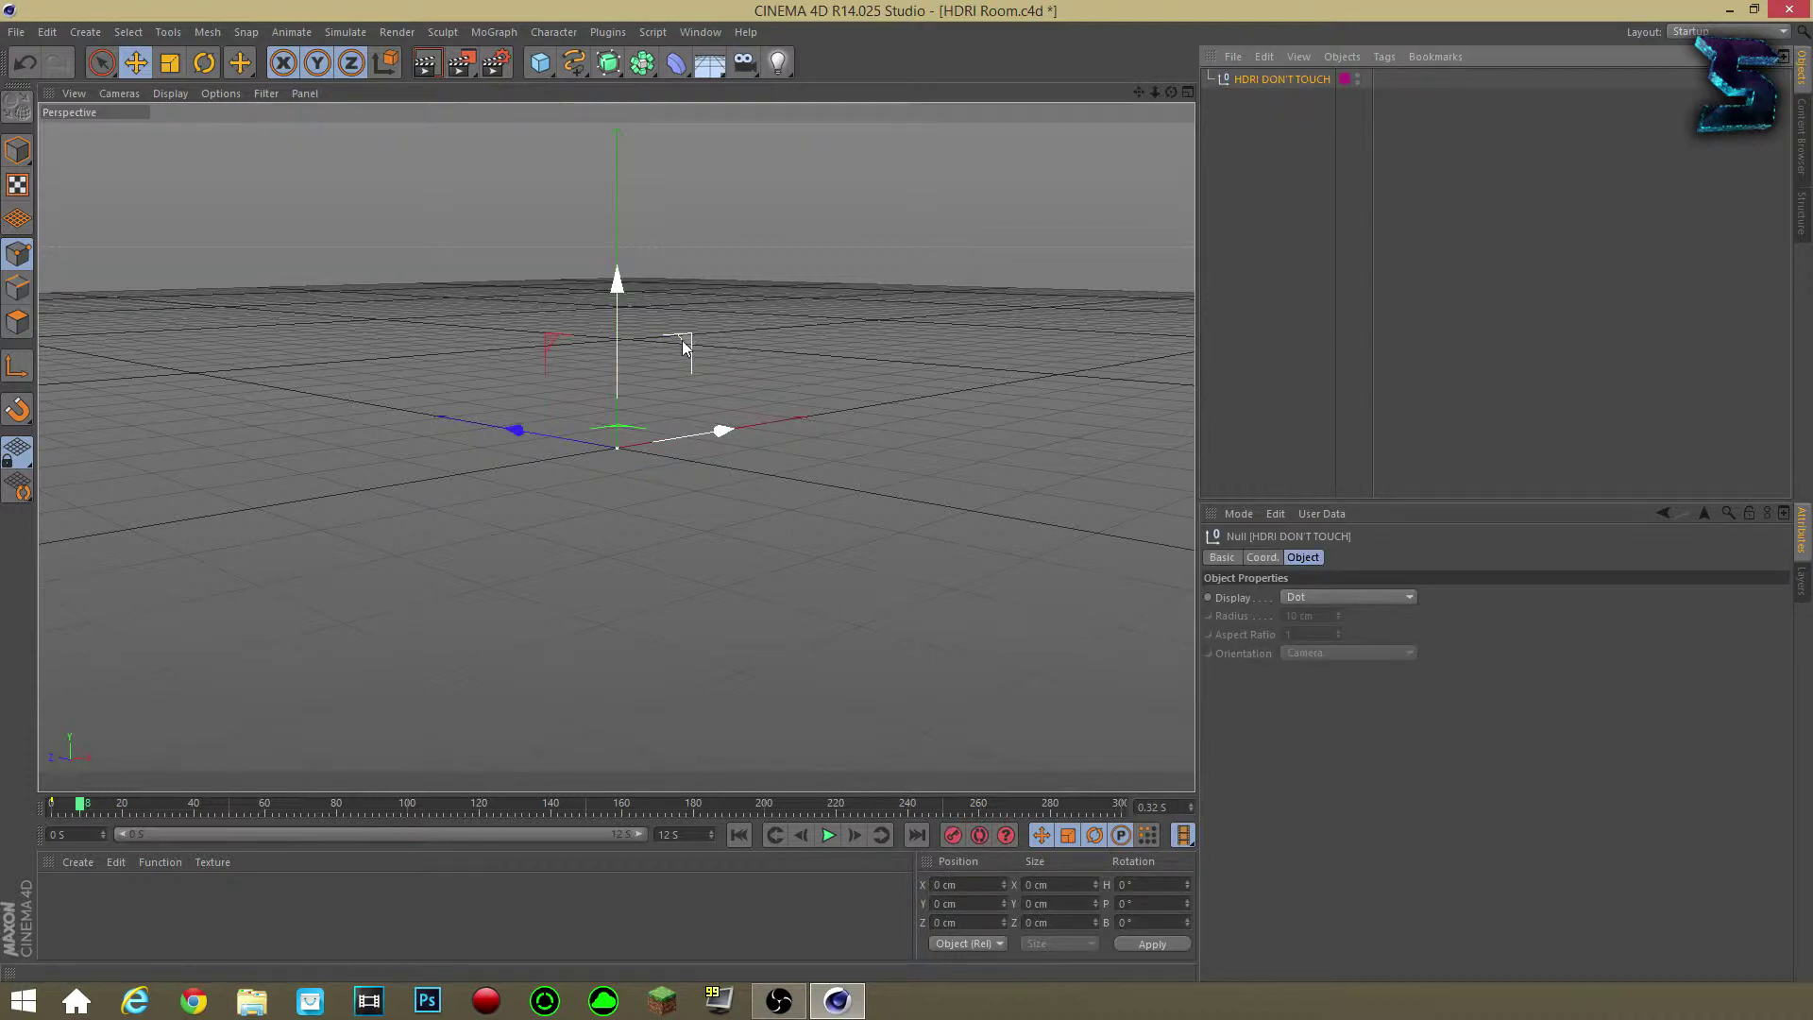
click(1226, 207)
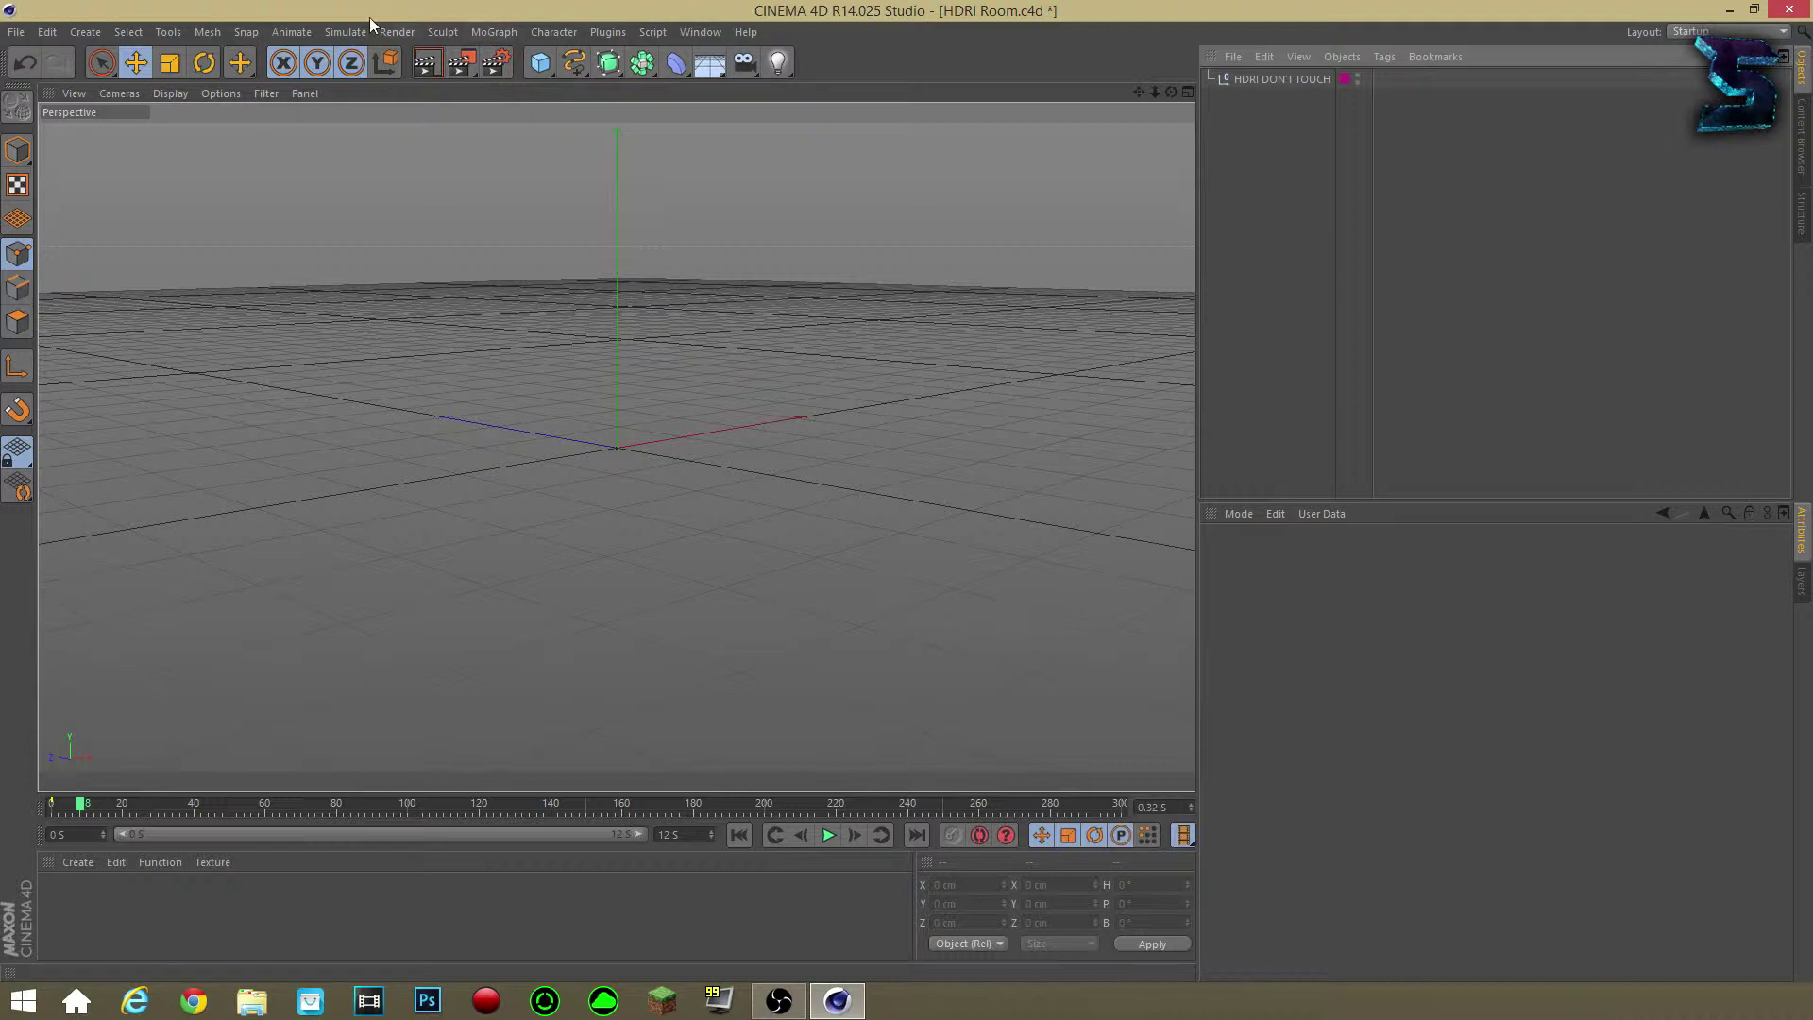
click(493, 32)
Add a MoText object and move it left and slightly down, facing it front-on.
click(536, 247)
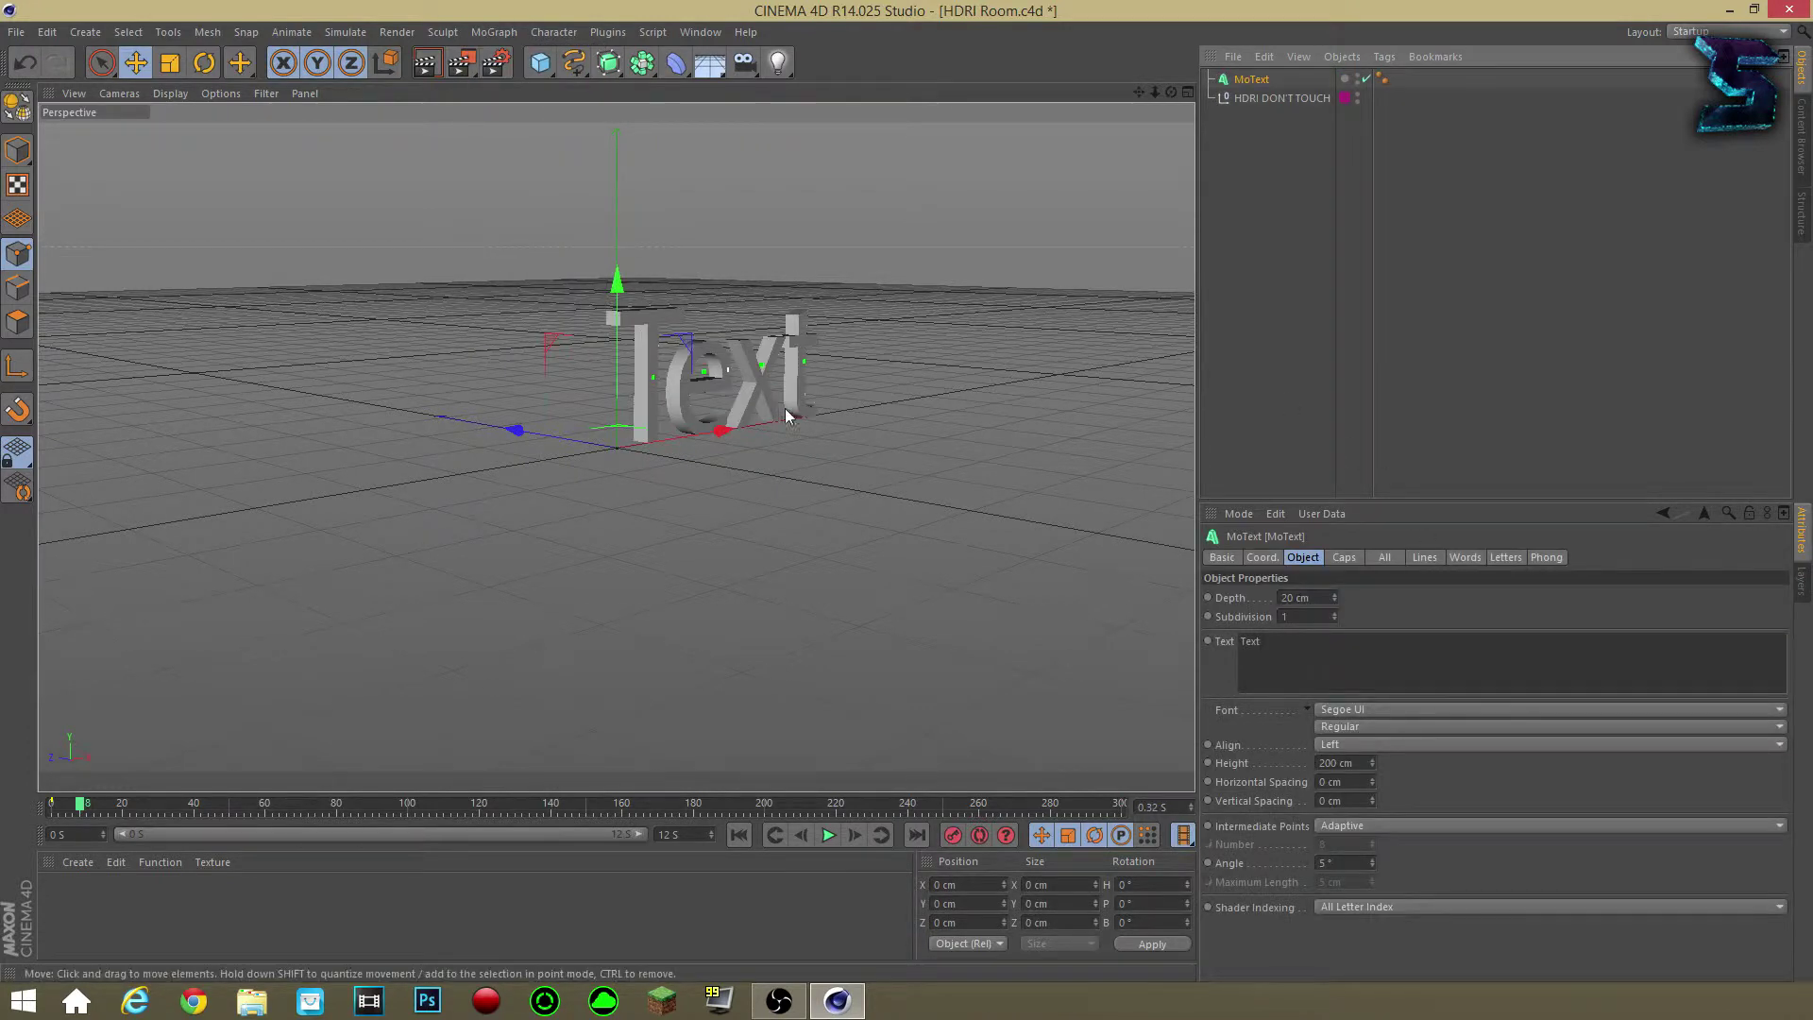
drag(607, 285, 514, 301)
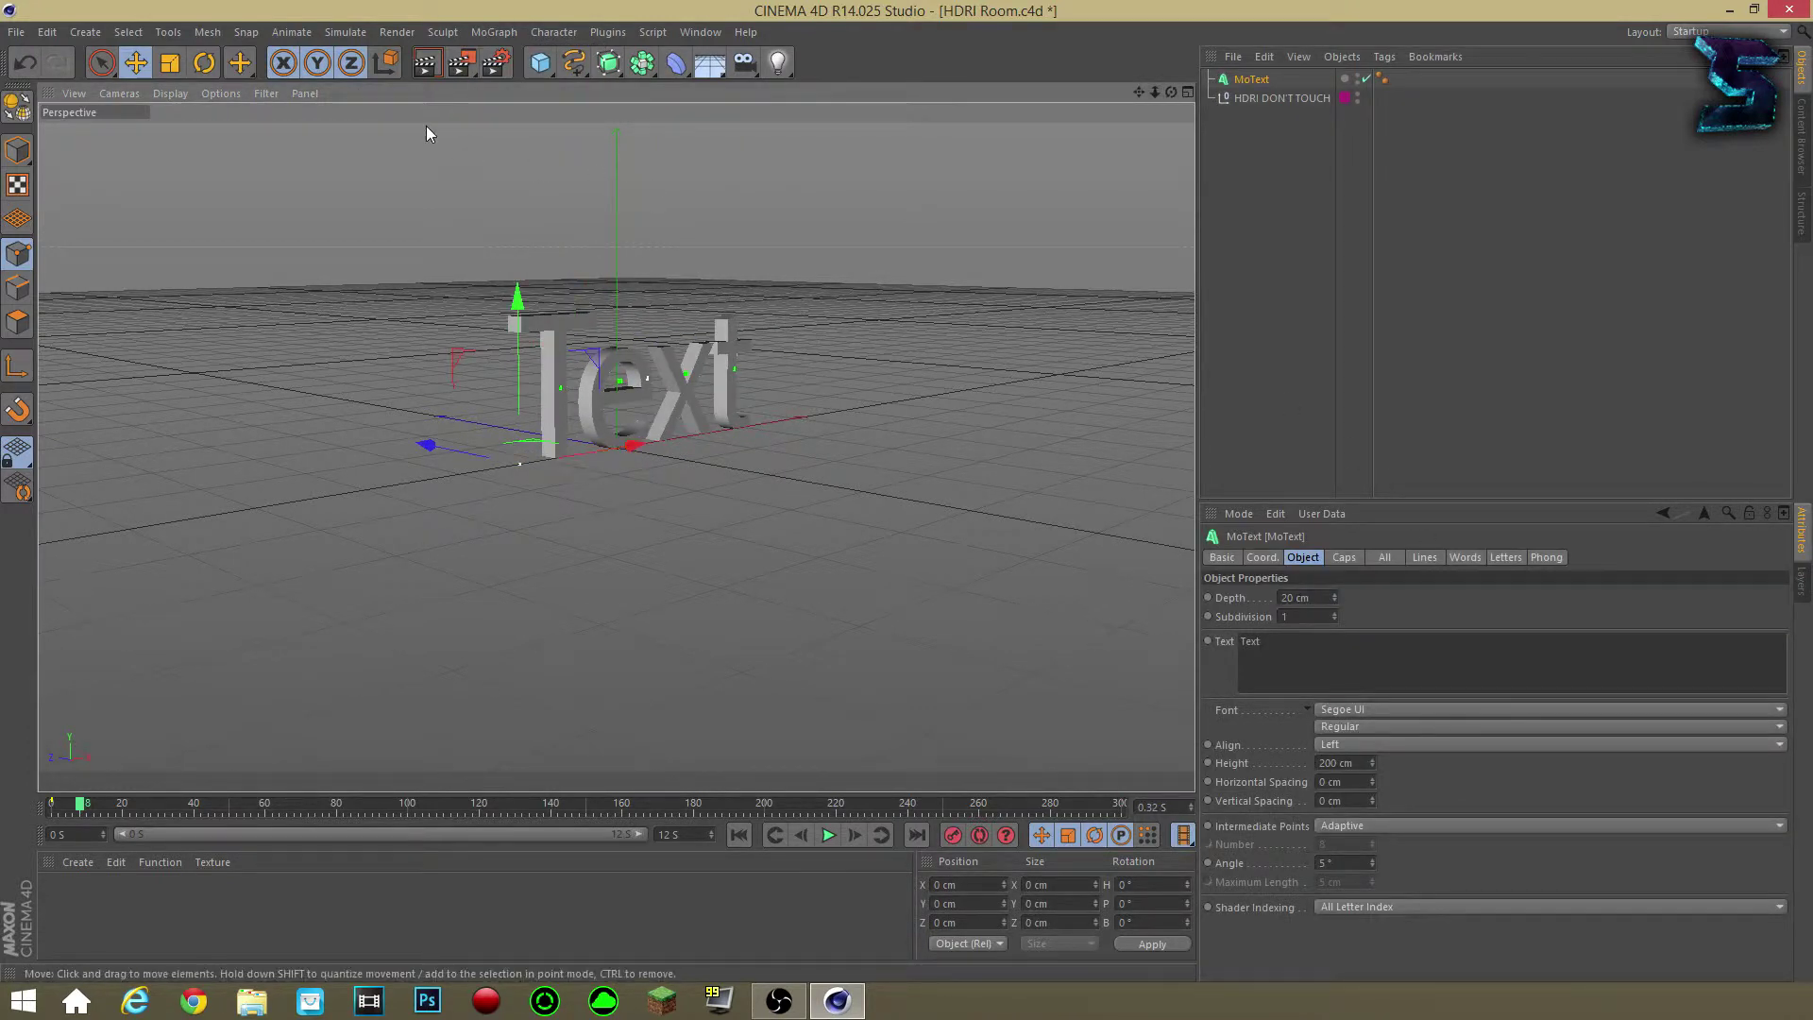
click(204, 62)
drag(1178, 93, 1457, 139)
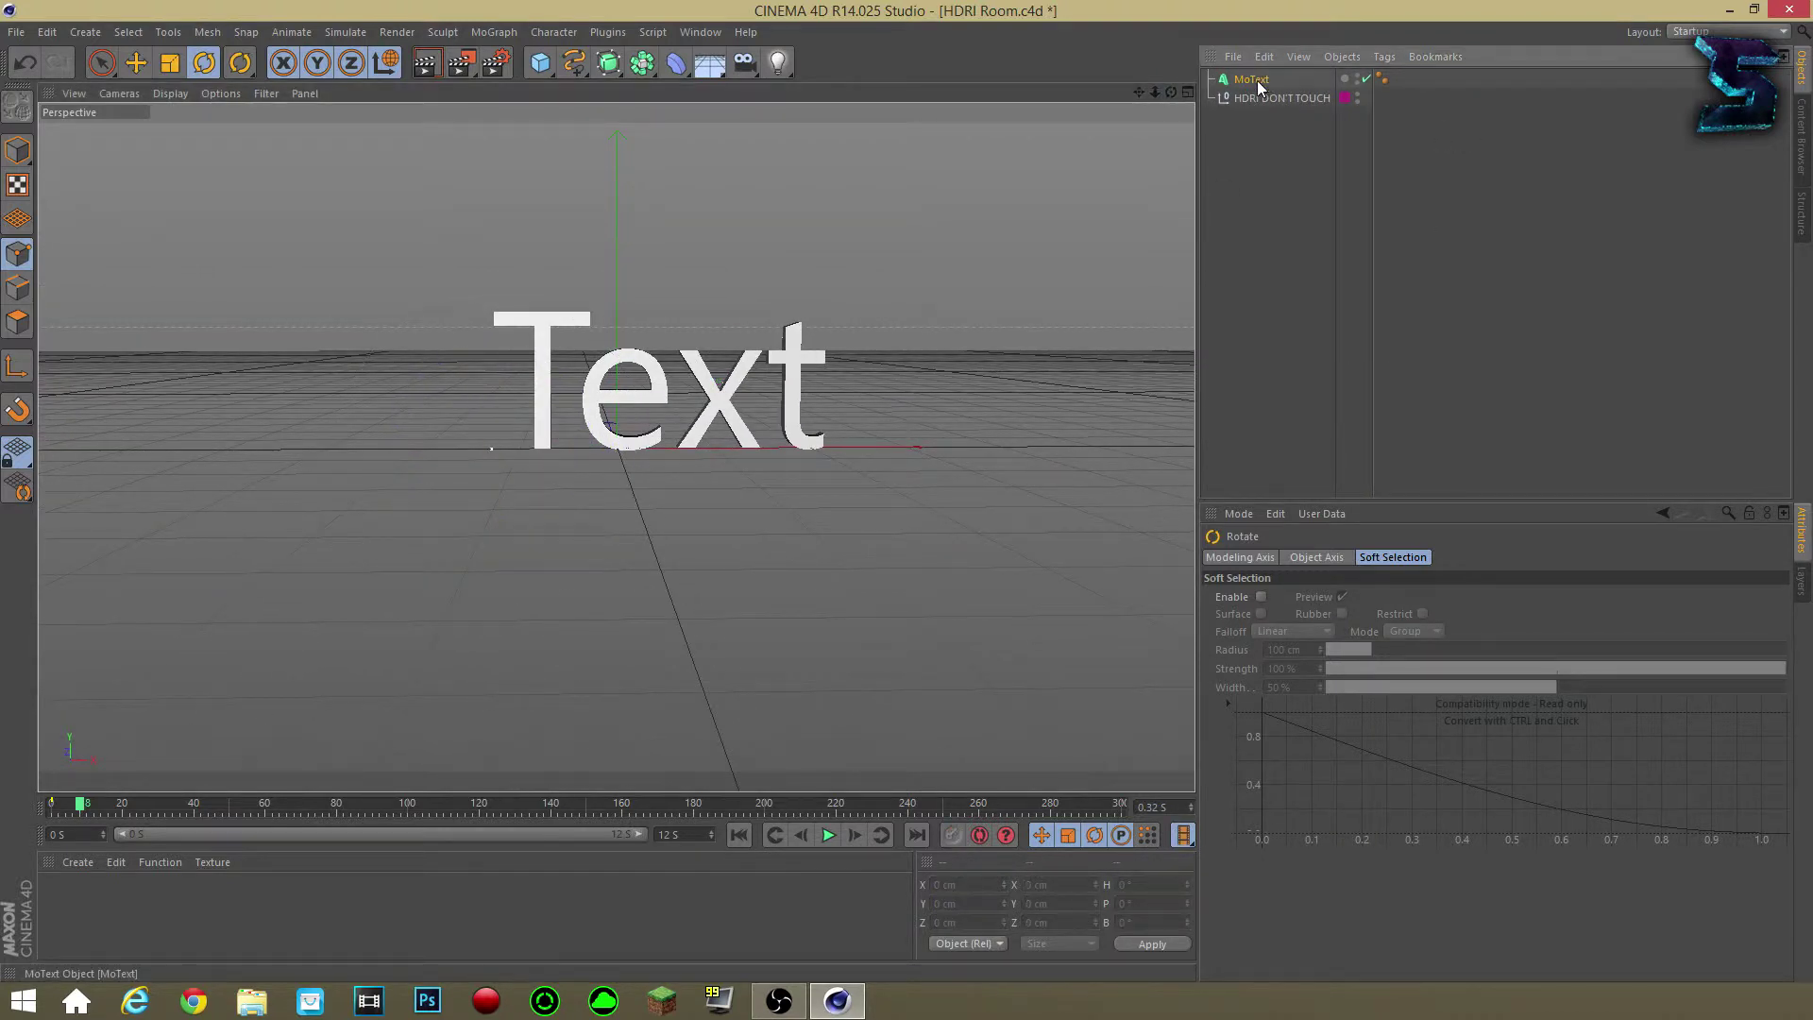
click(135, 62)
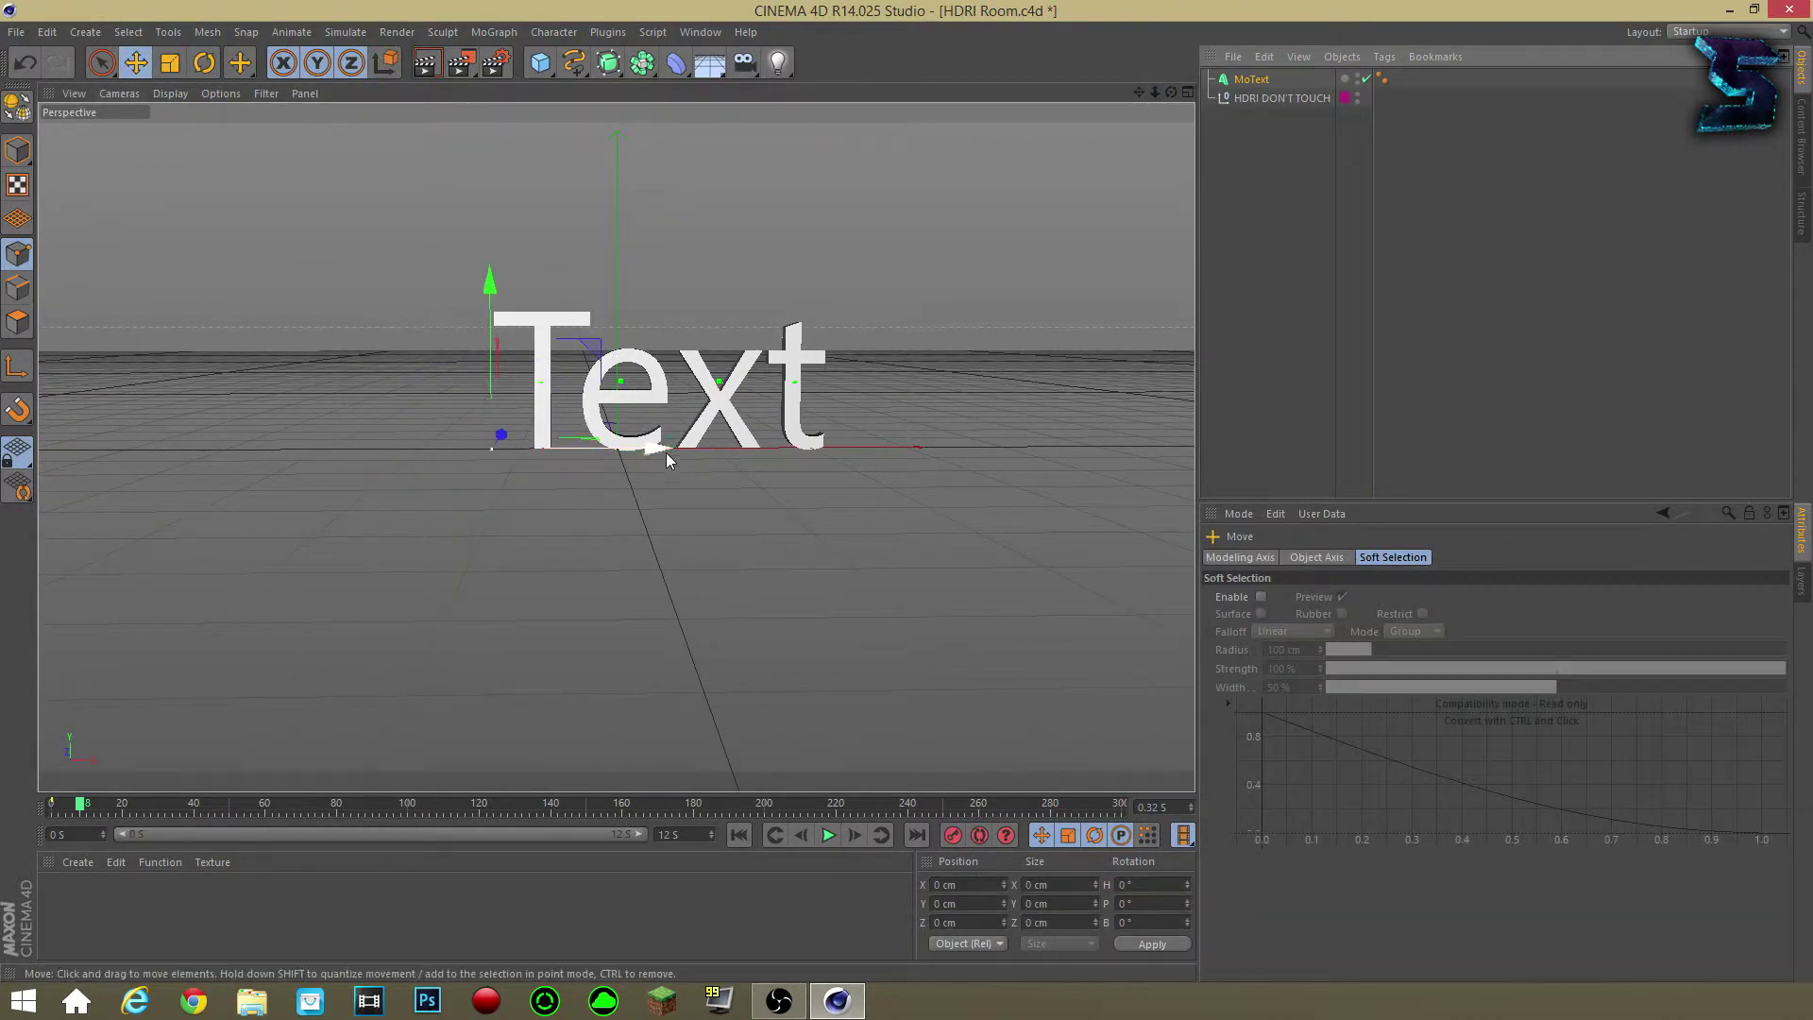
drag(668, 454, 574, 469)
drag(406, 309, 406, 337)
Set the MoText font to Cafe Nero M54 and slide it further left.
click(1283, 81)
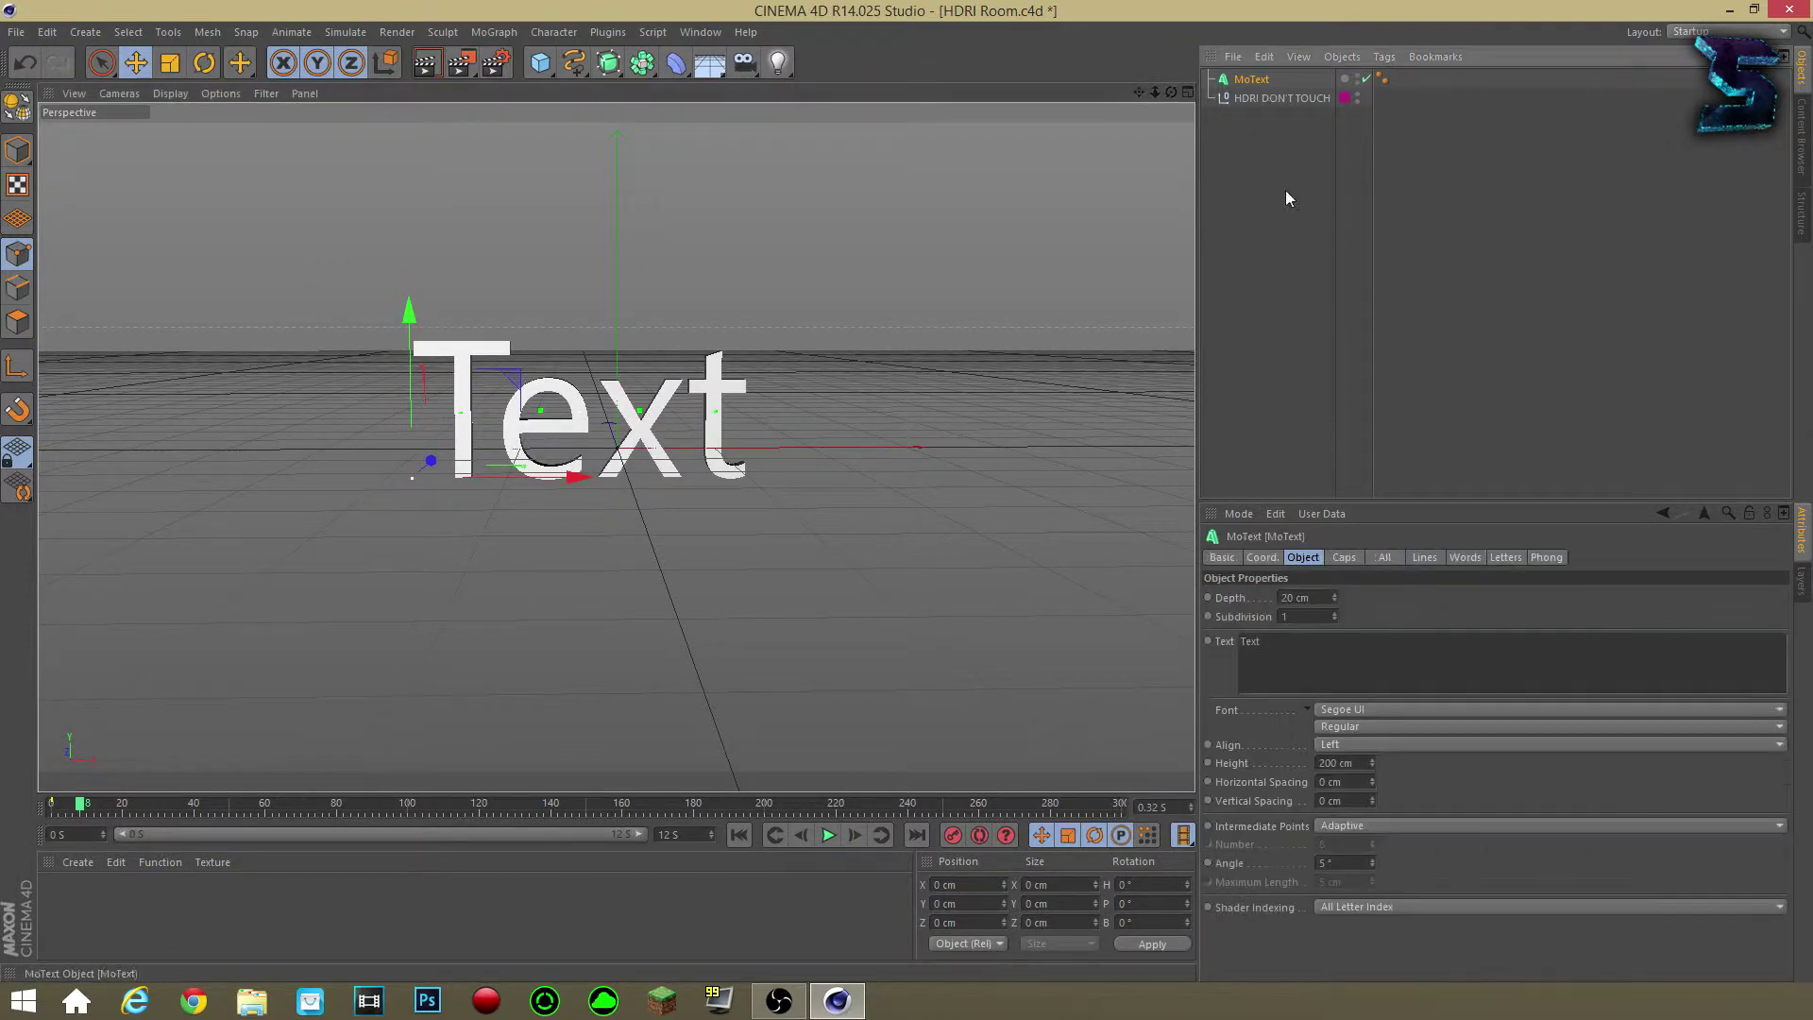
click(1350, 708)
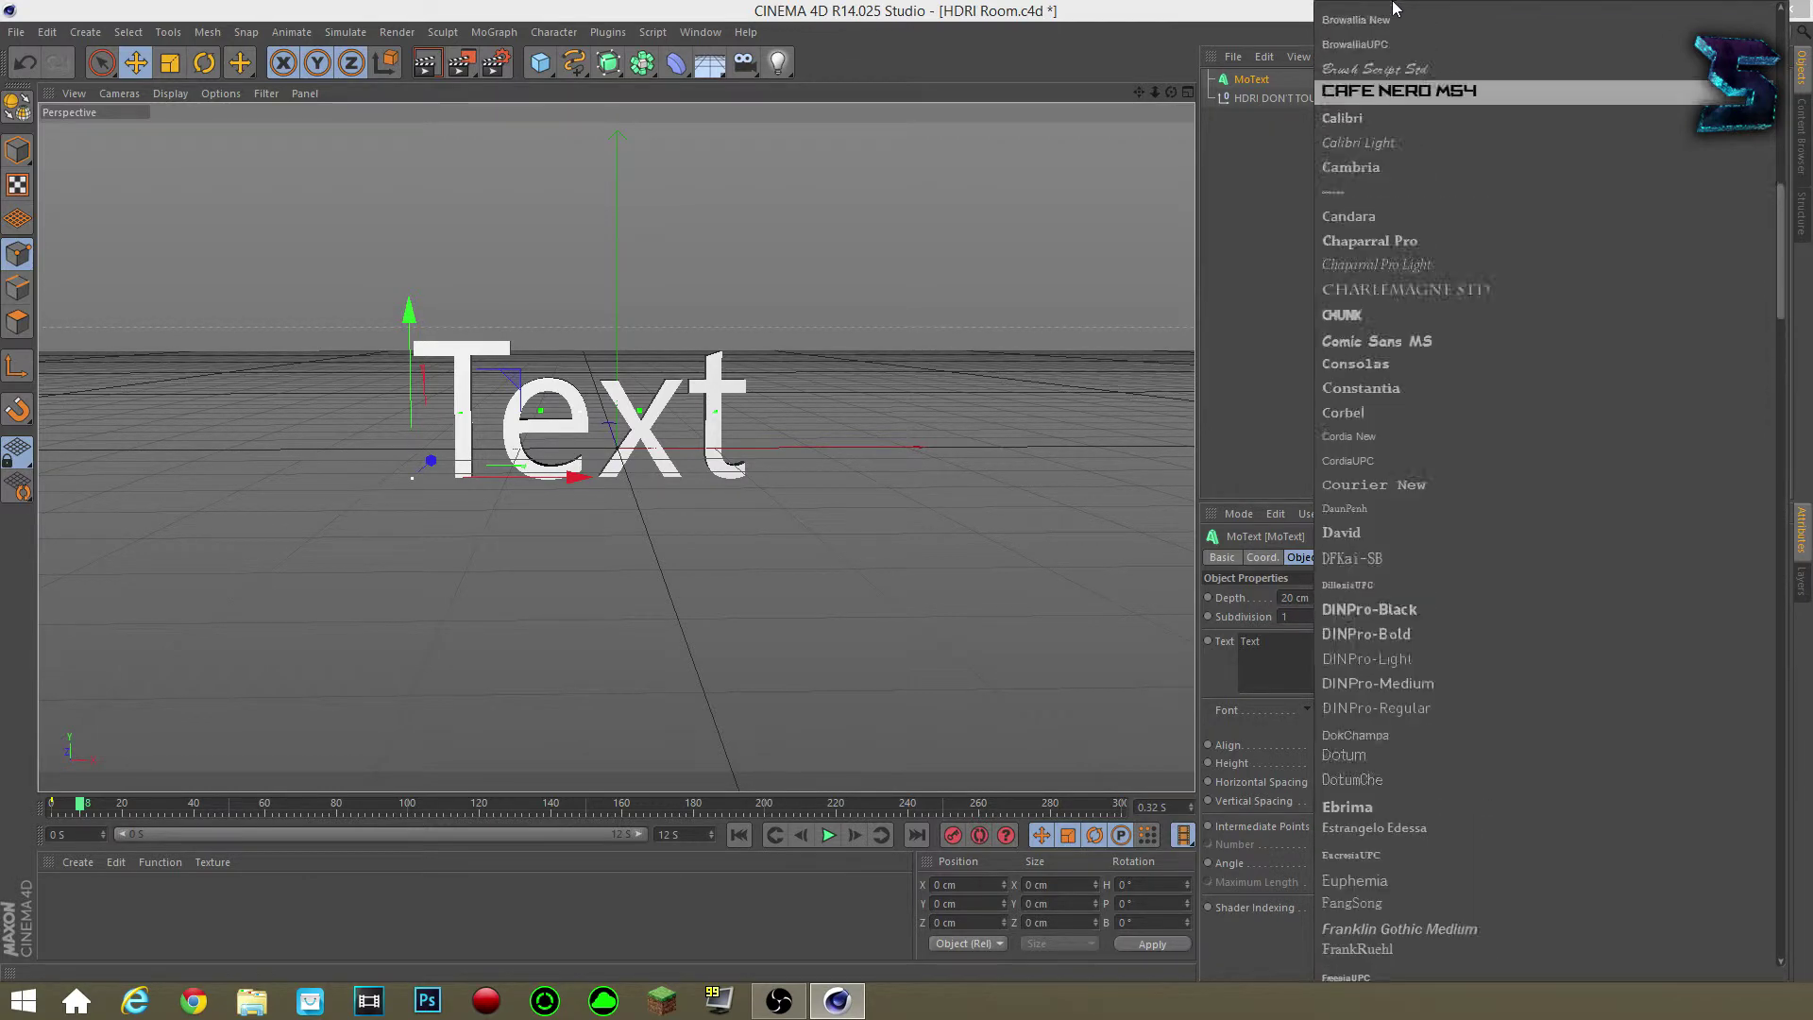
click(1431, 416)
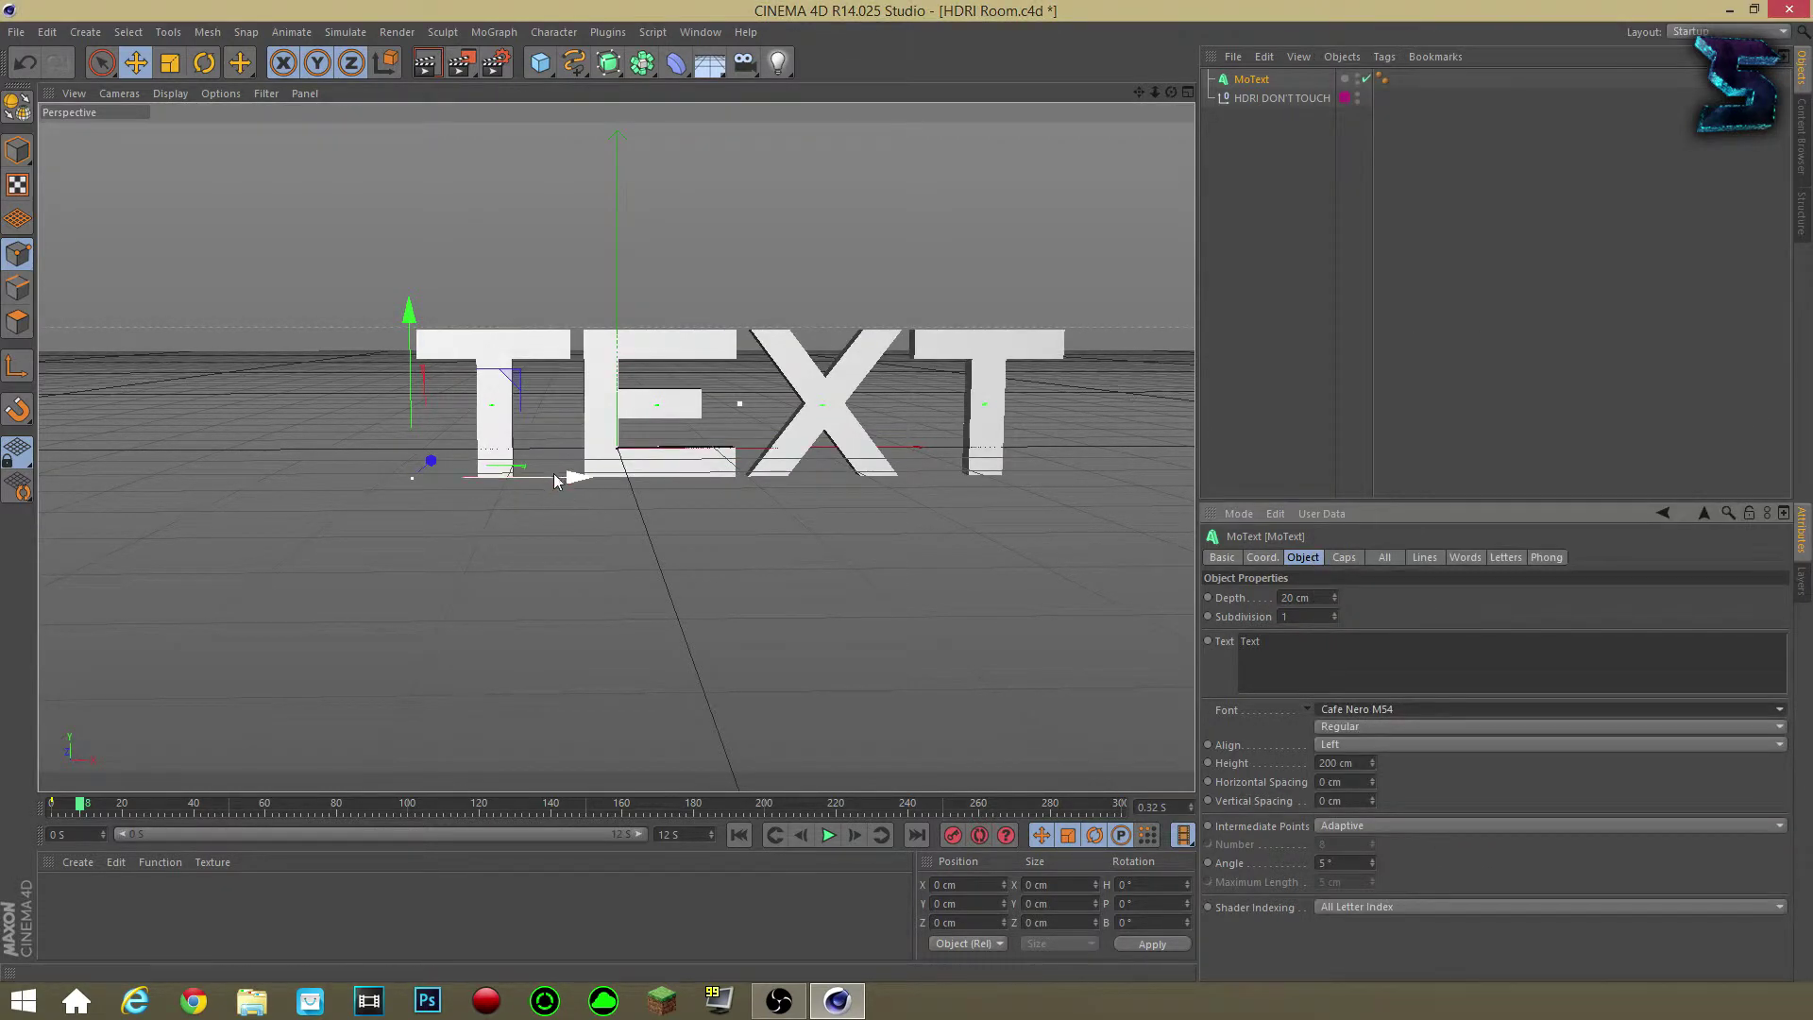
drag(571, 477, 439, 507)
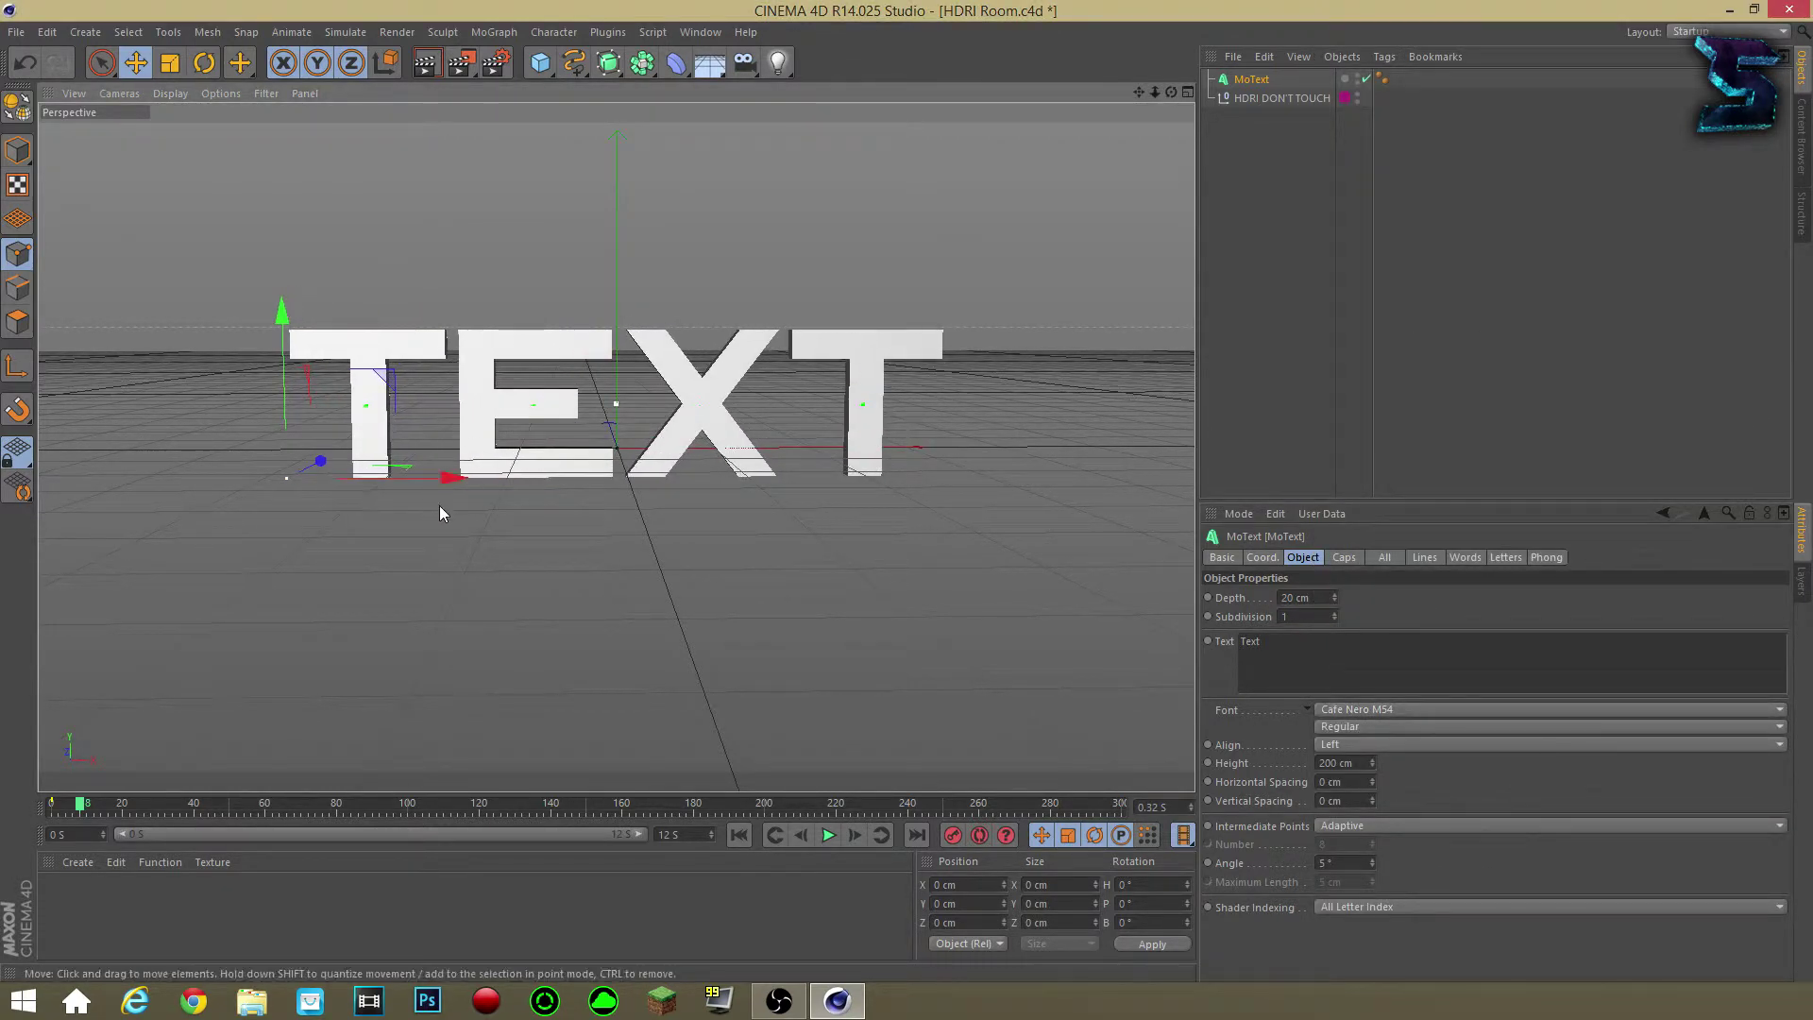
Give the MoText a 50 cm depth and lower it along Y.
click(1549, 271)
click(1251, 79)
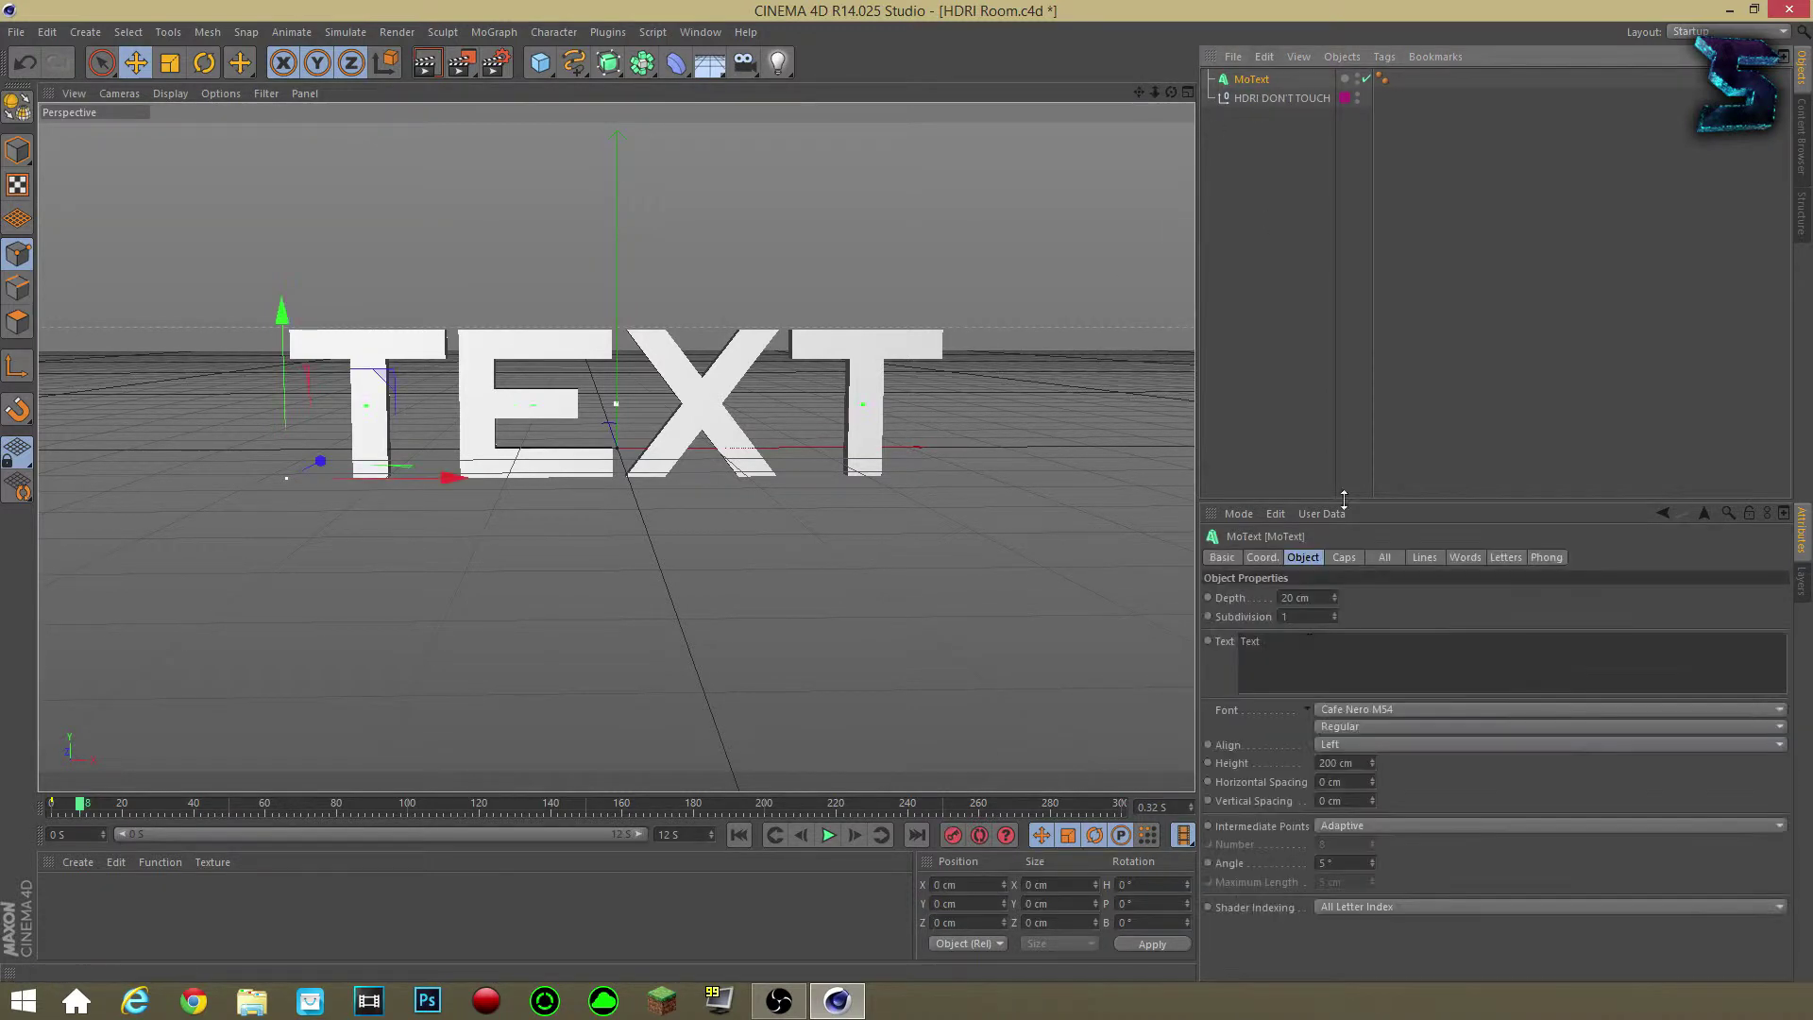
click(1302, 597)
text(50)
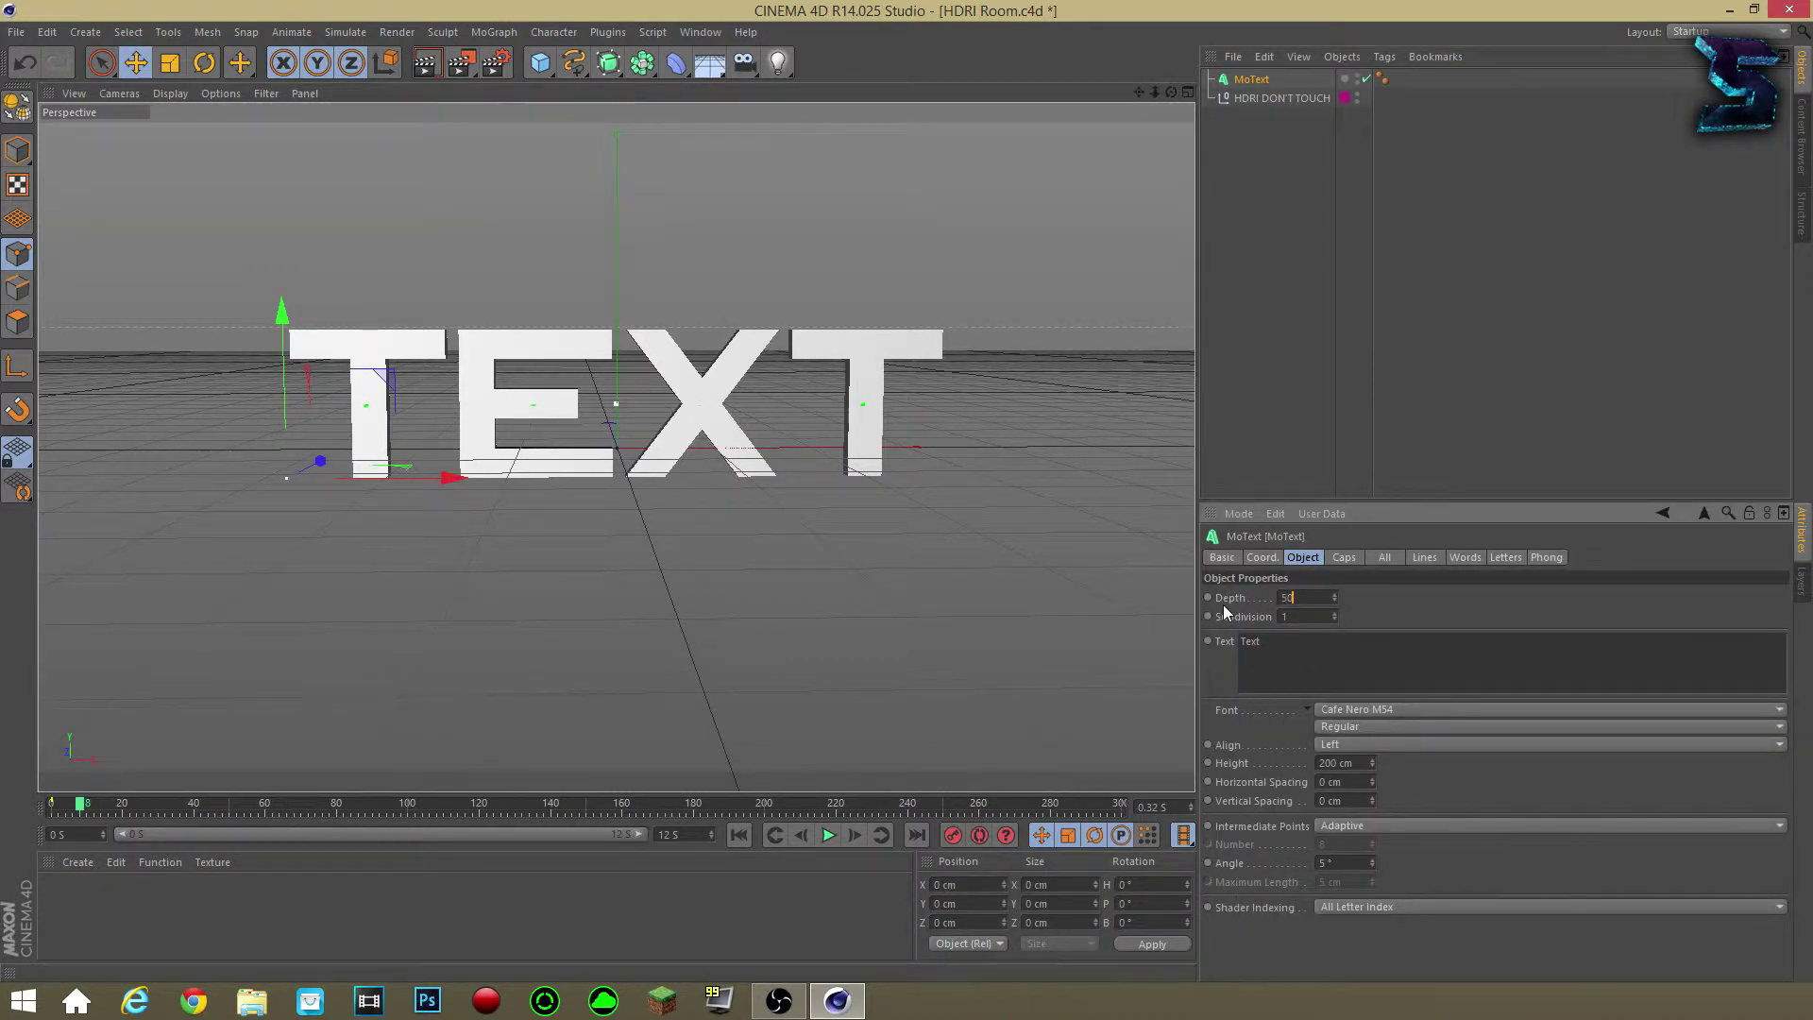
key(Return)
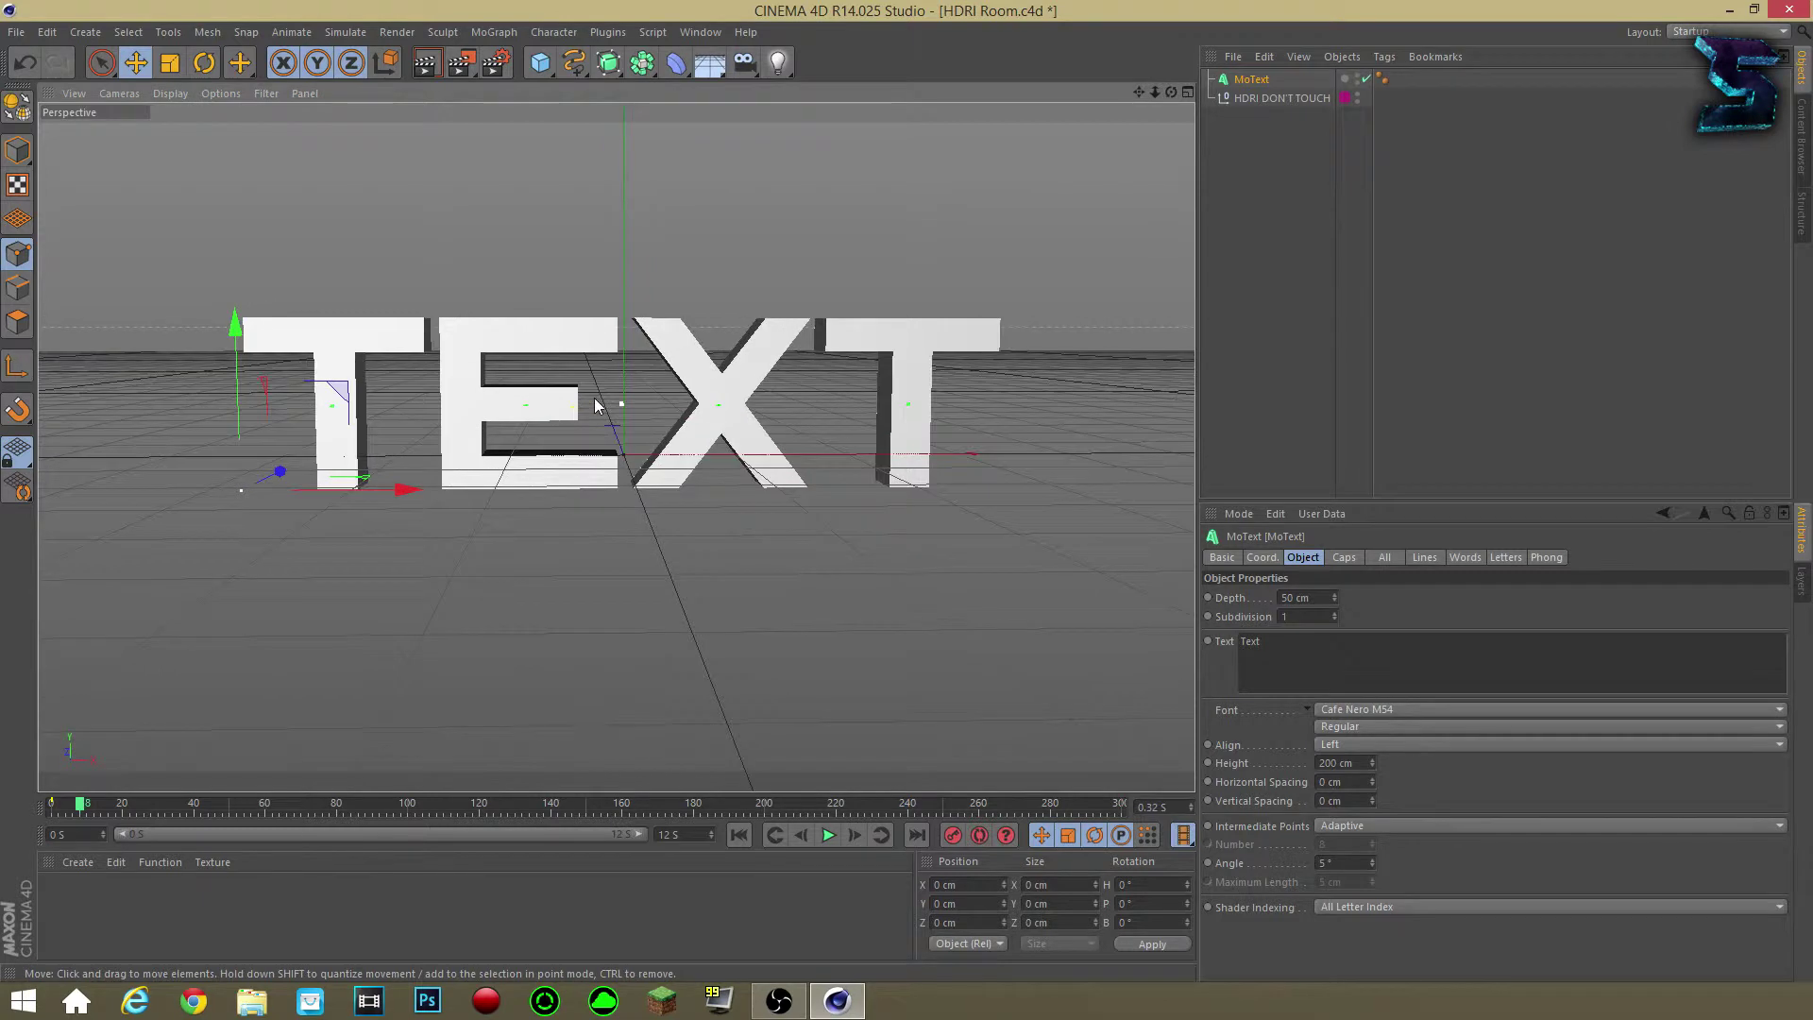
click(1327, 355)
click(1251, 79)
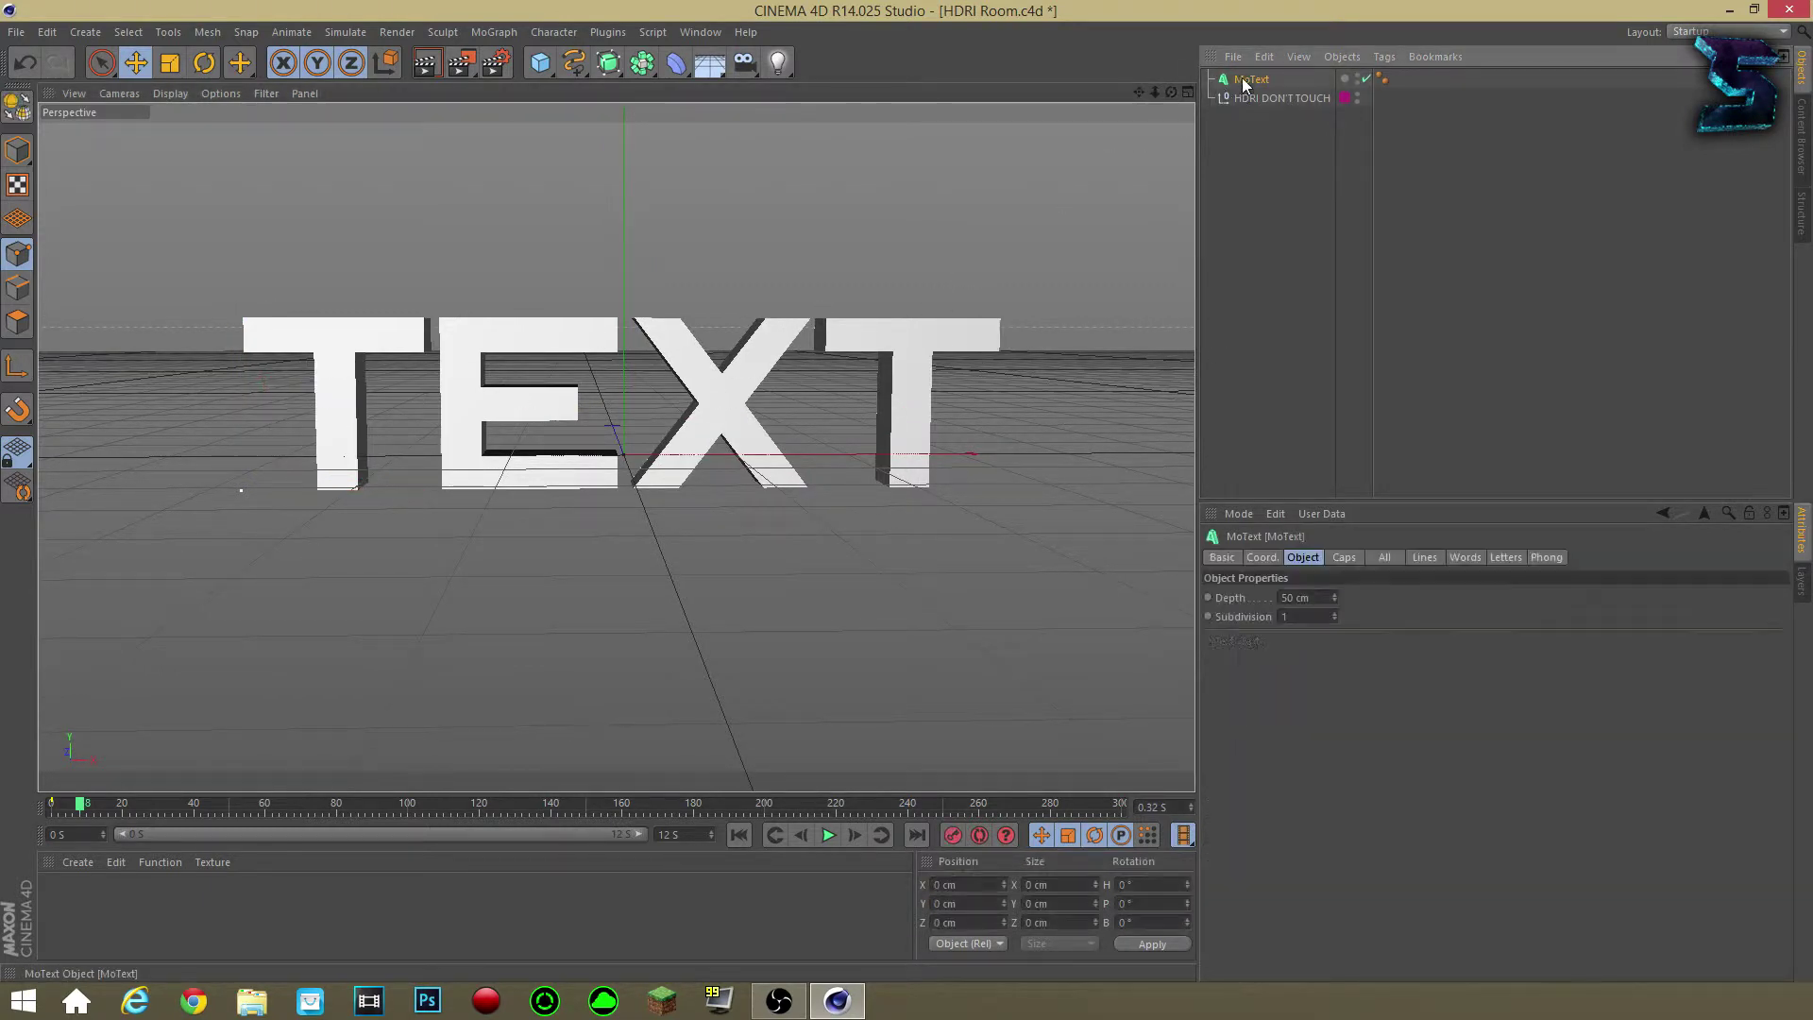
drag(231, 337, 231, 354)
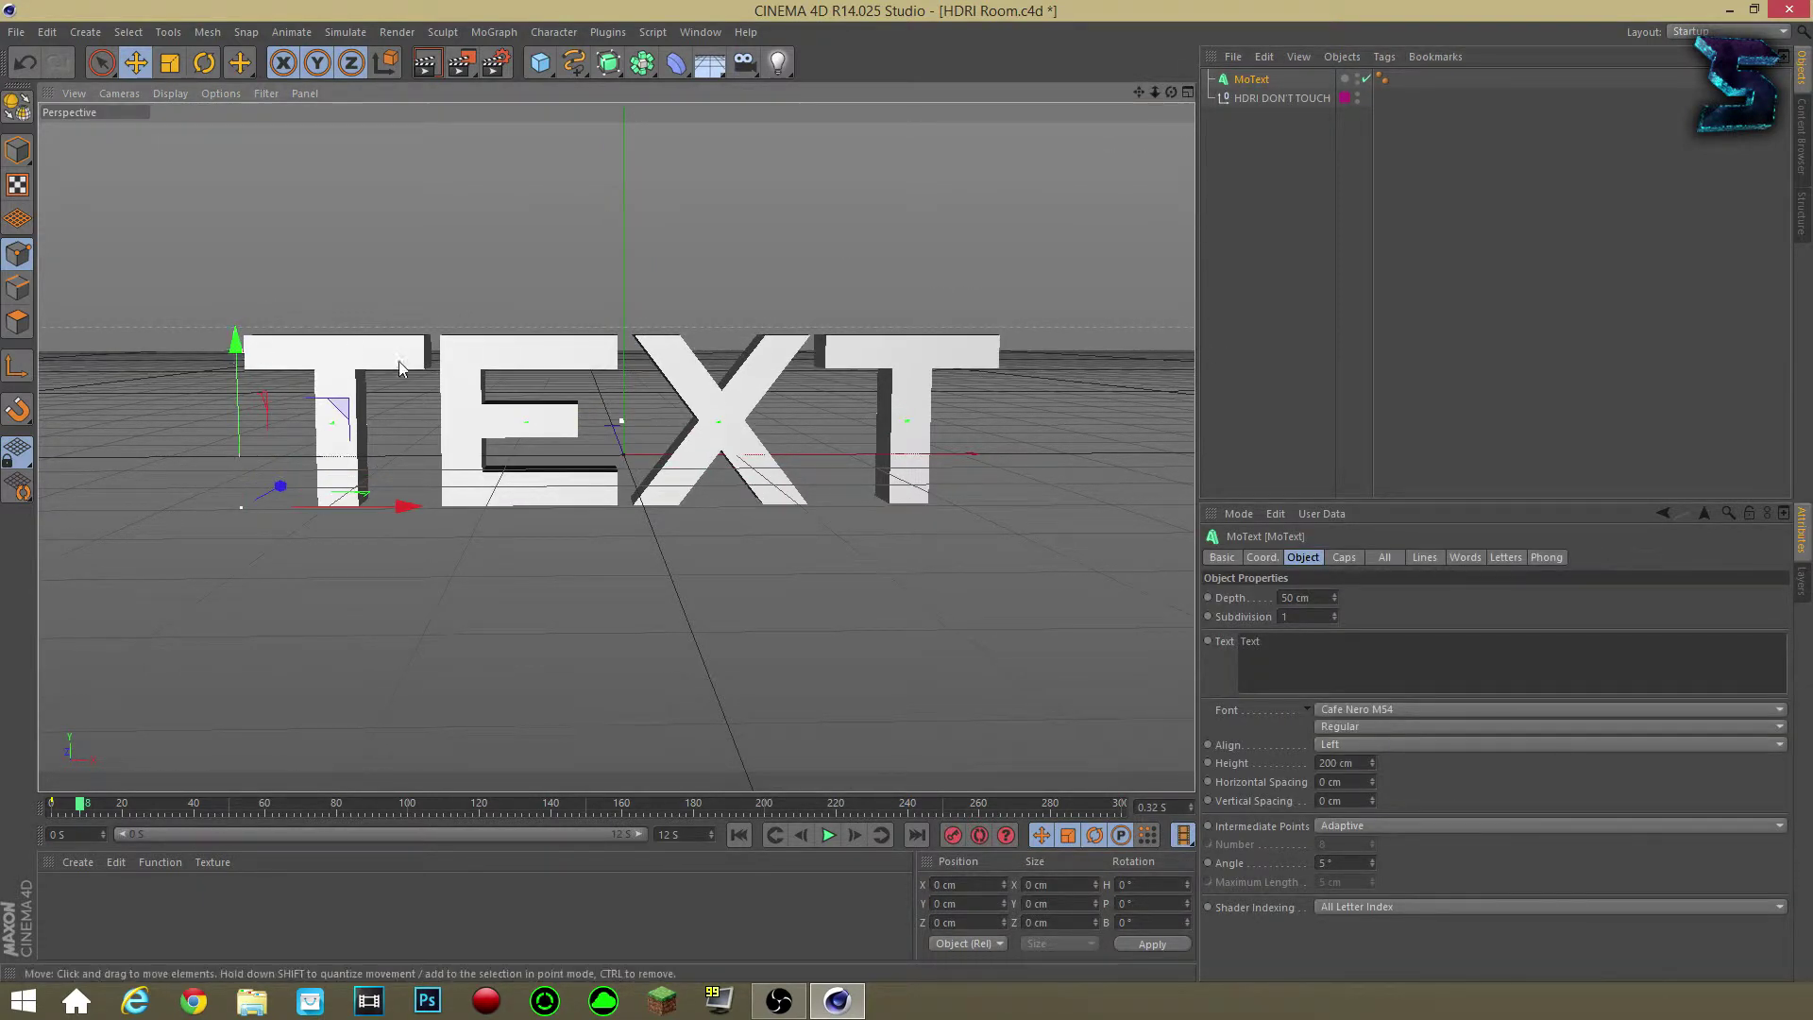
click(1216, 204)
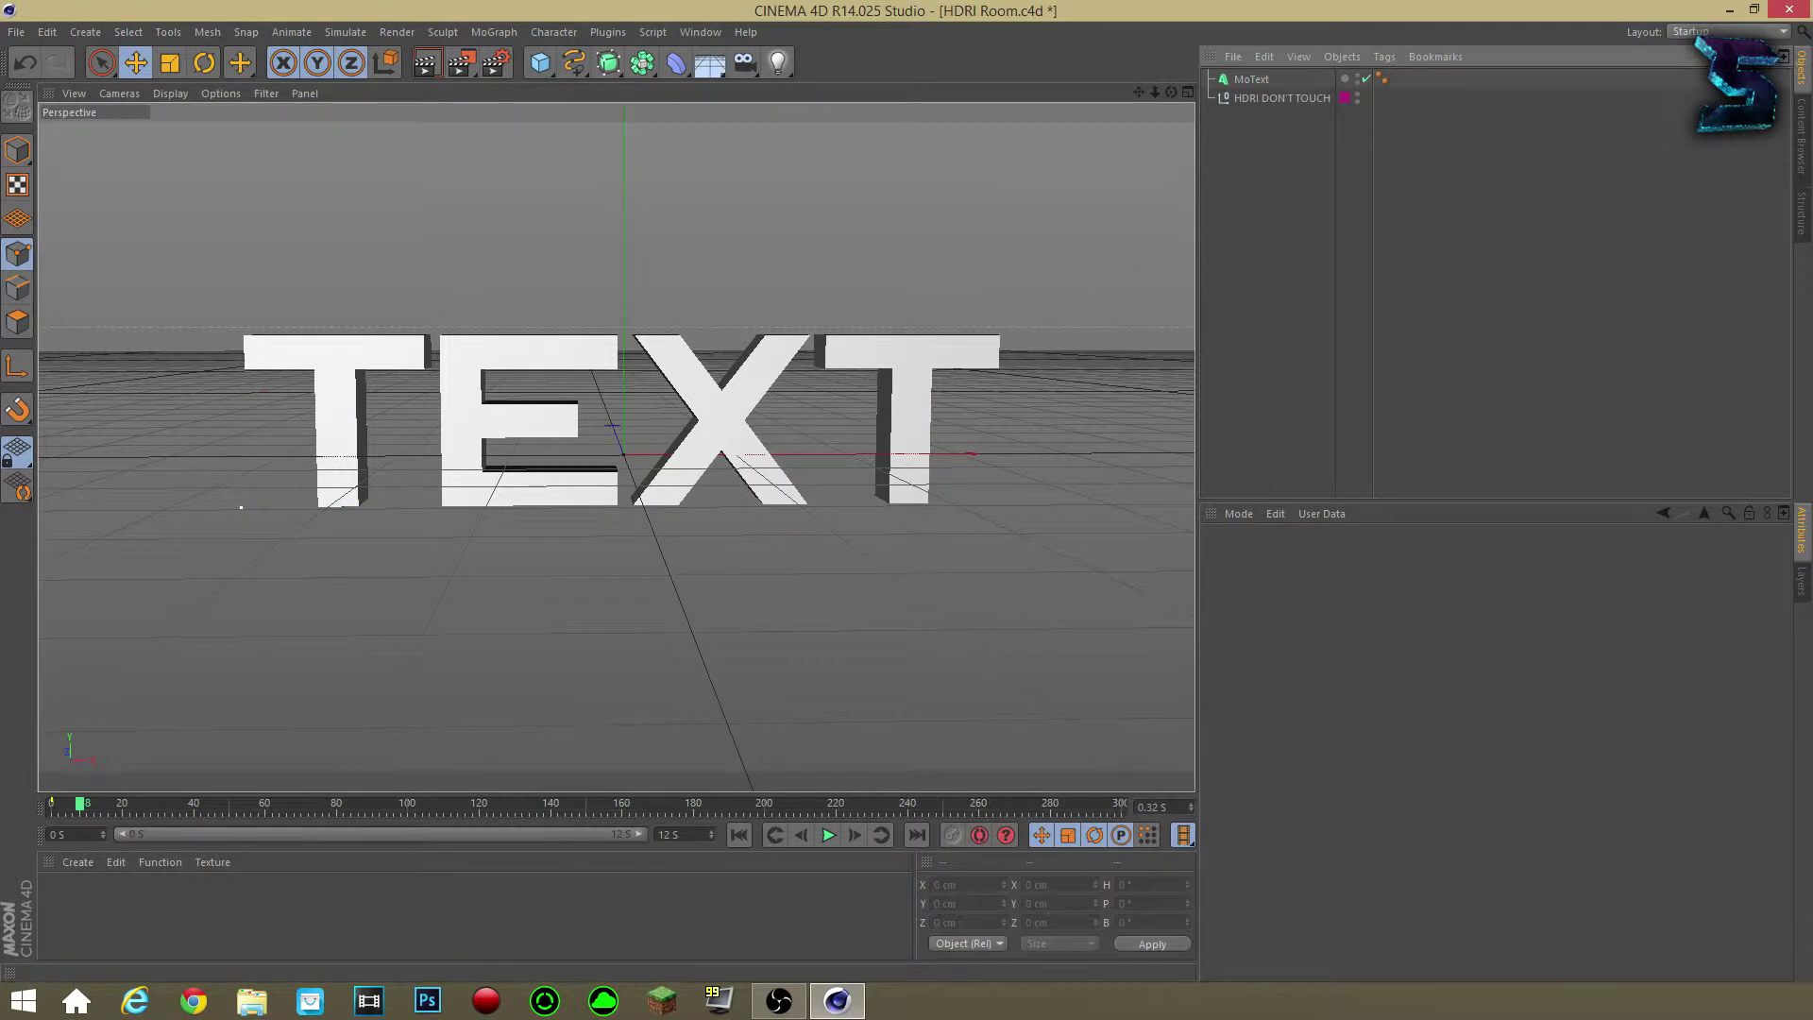
Load all ten tex presets from User.local, Blue Sparkling through Yellow, into the scene.
click(1798, 143)
double_click(1270, 209)
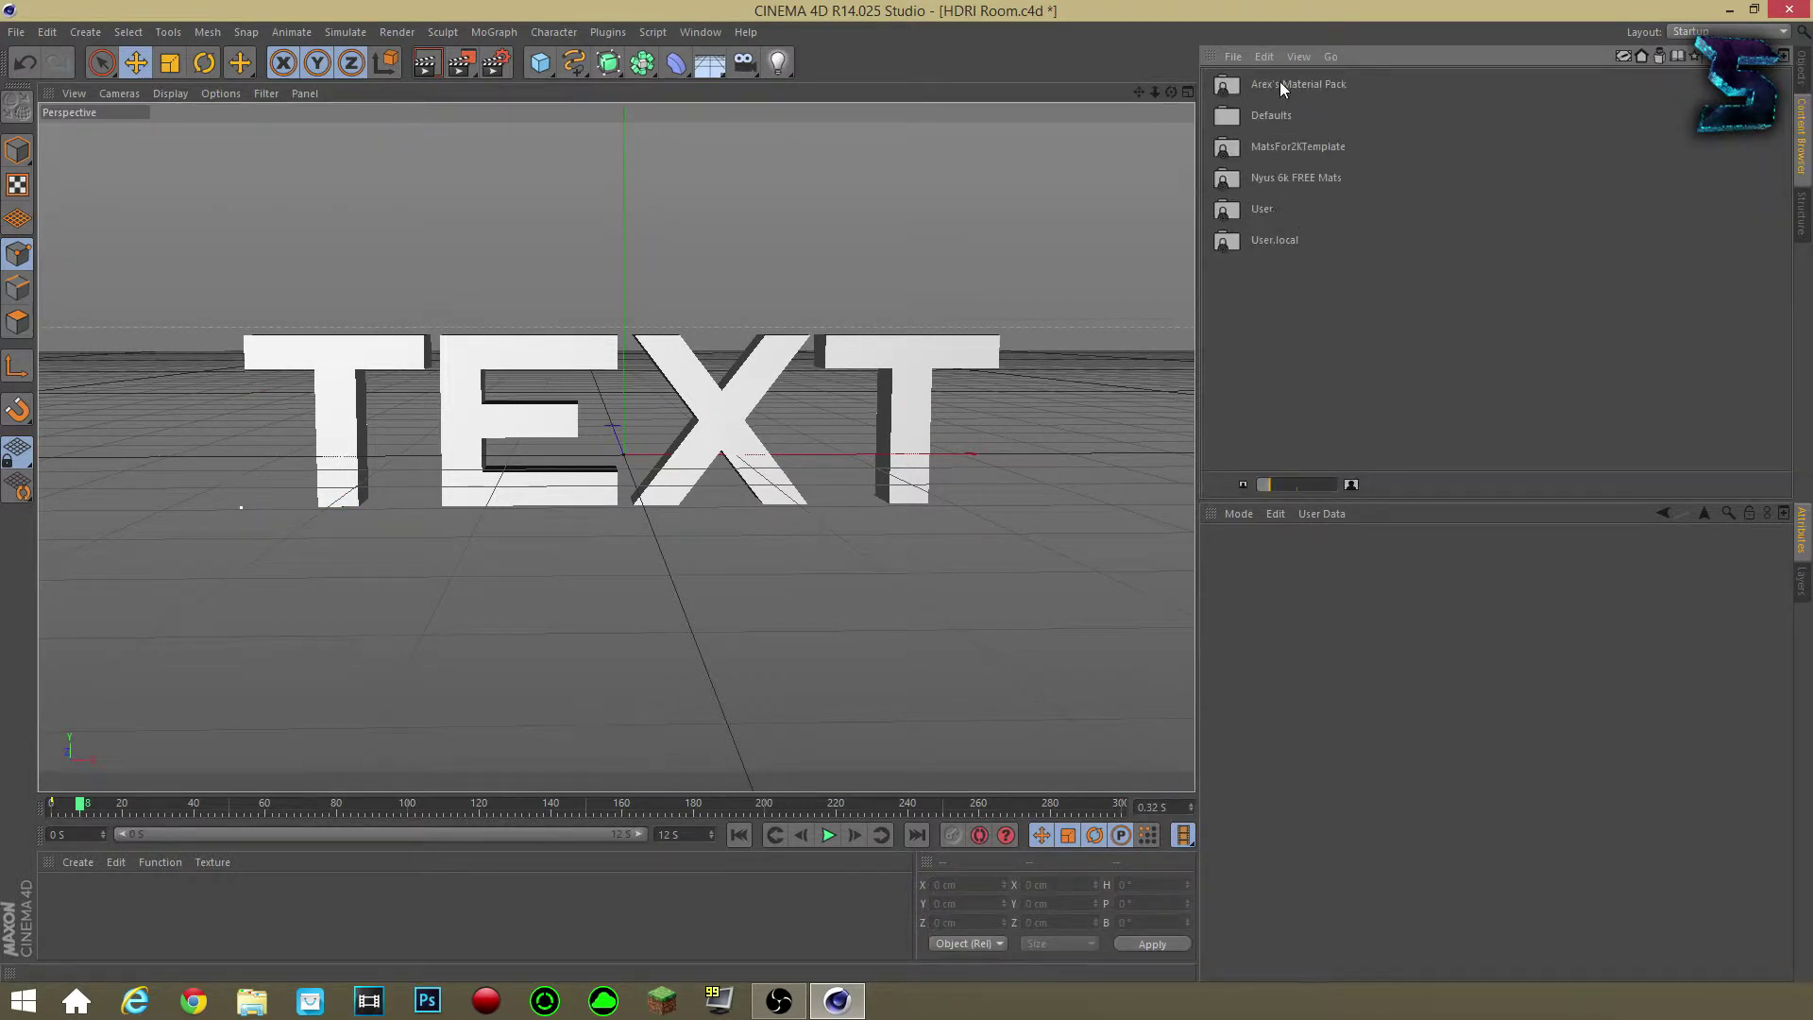
double_click(1286, 247)
double_click(1271, 81)
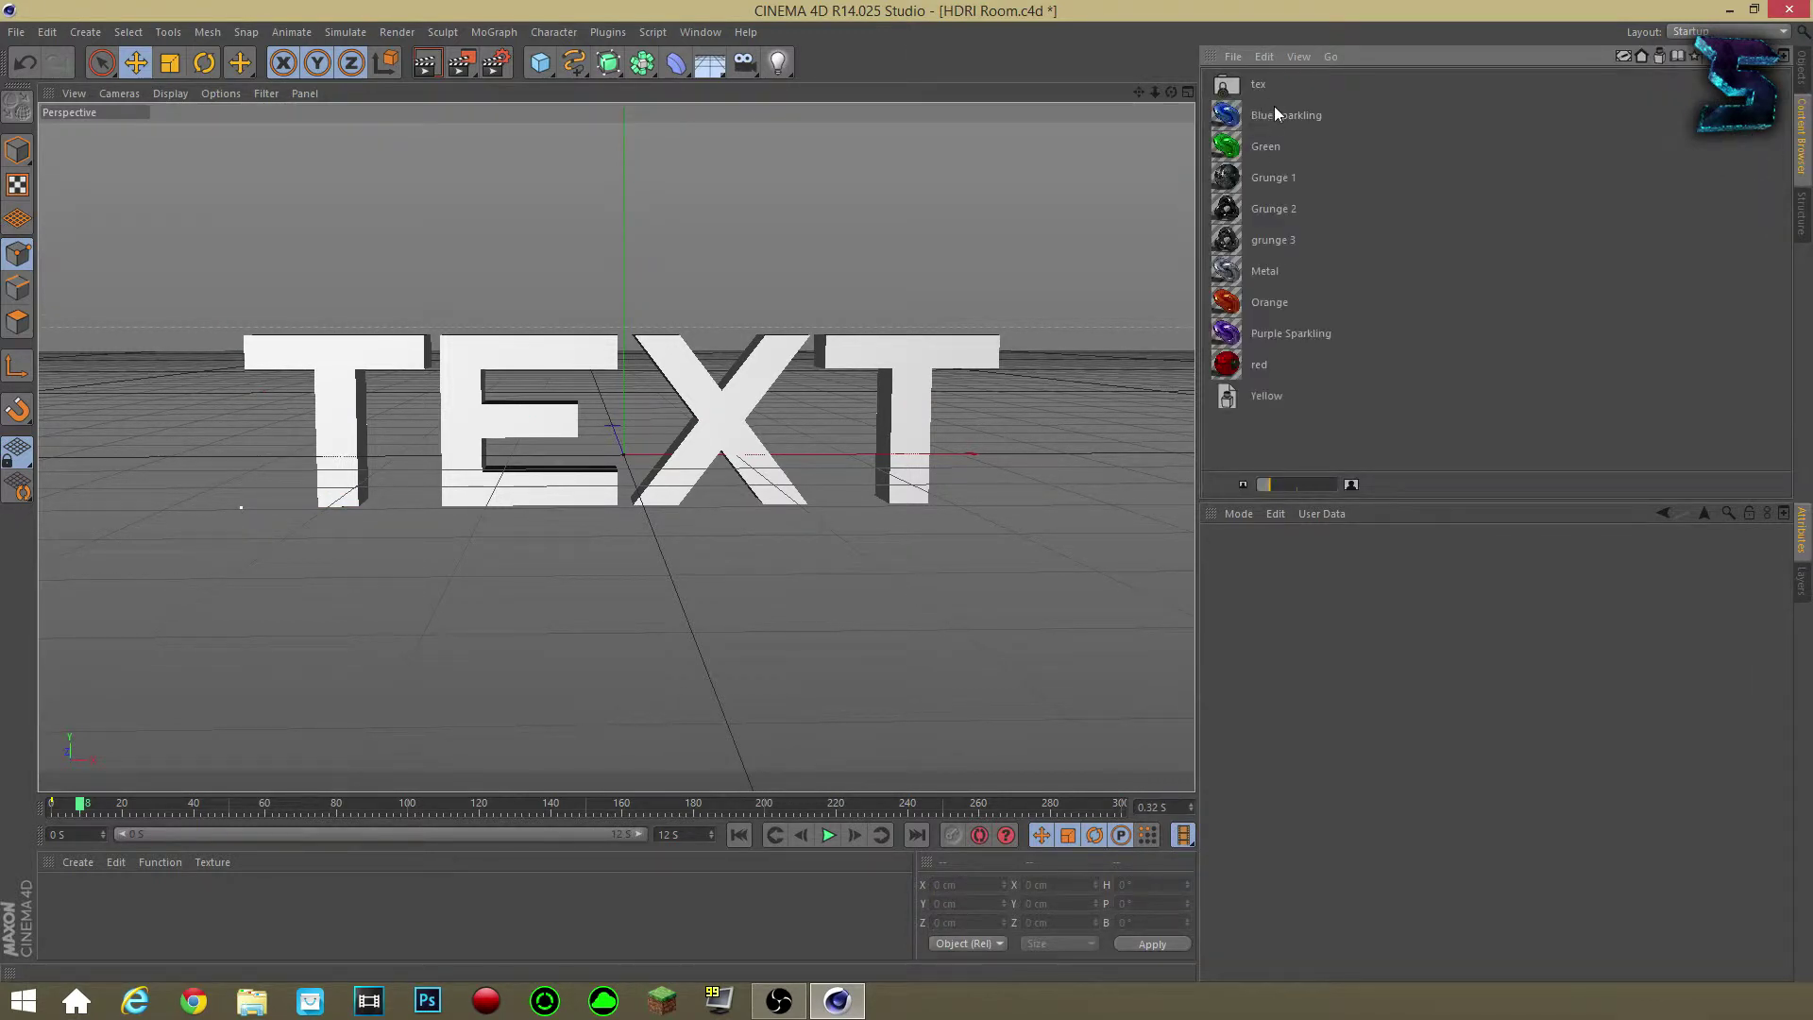
double_click(1275, 115)
double_click(1257, 148)
double_click(1265, 179)
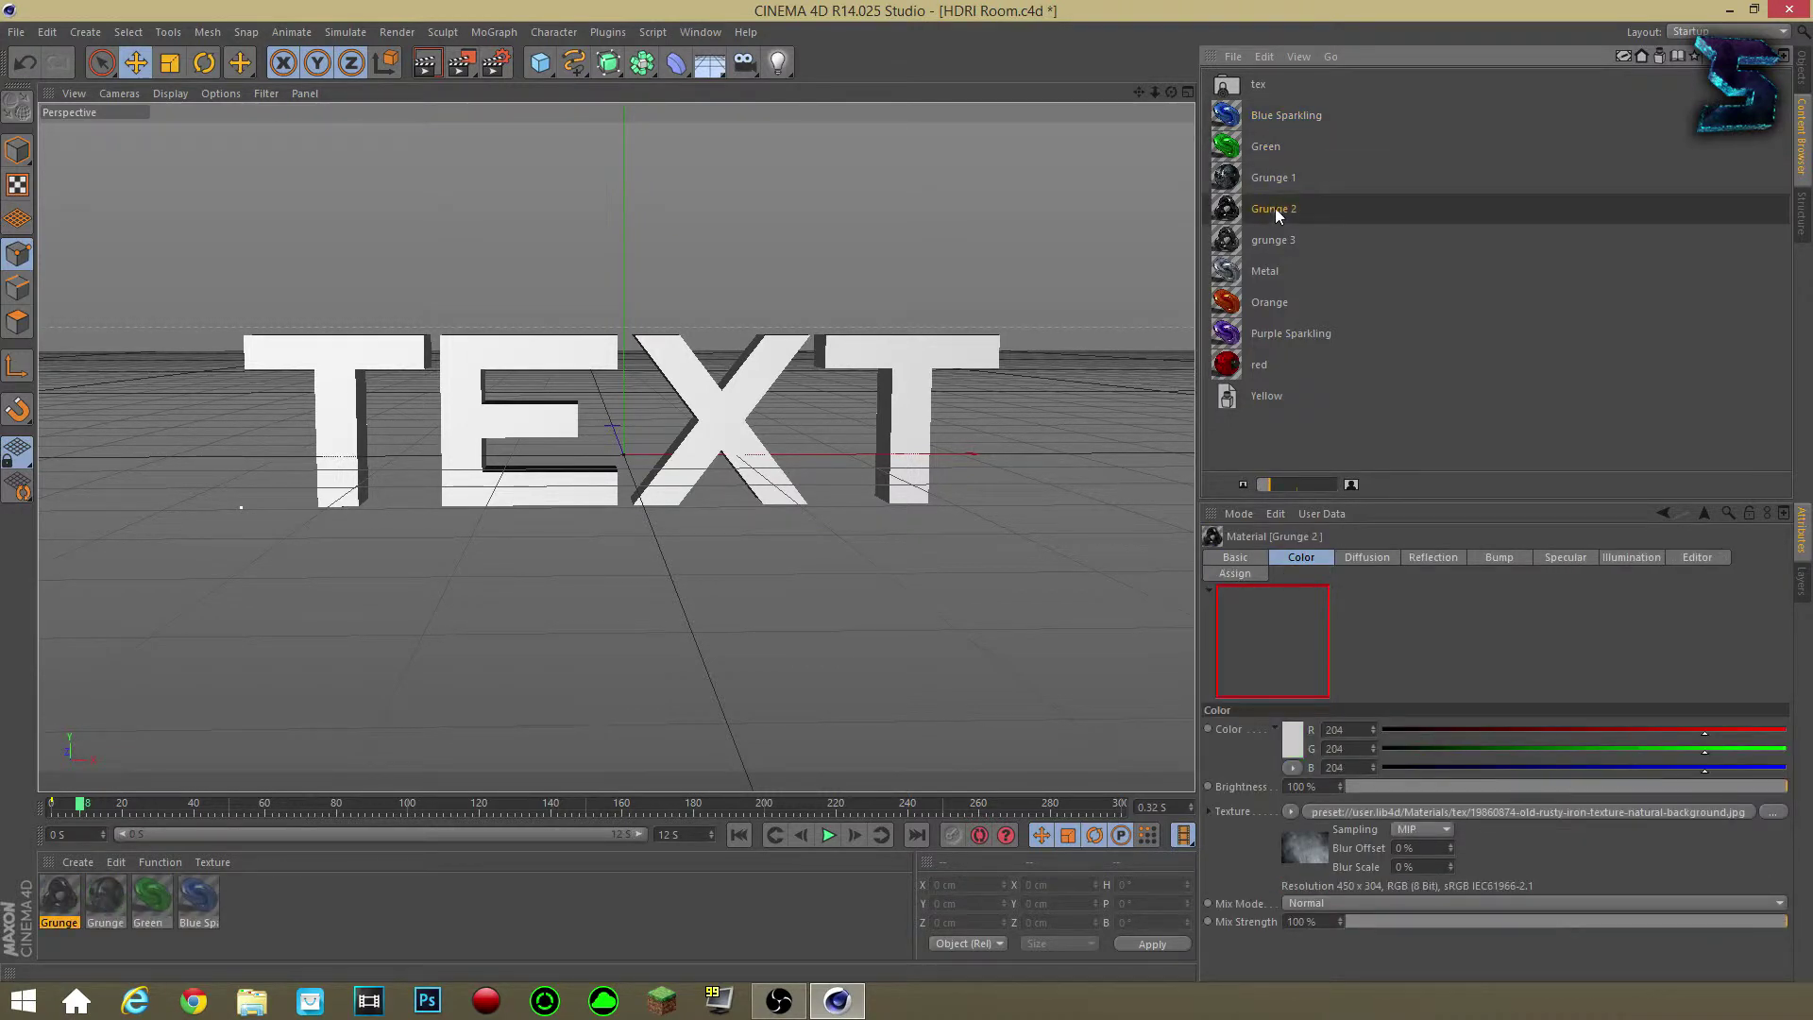
double_click(1275, 208)
double_click(1281, 240)
double_click(1278, 271)
double_click(1280, 302)
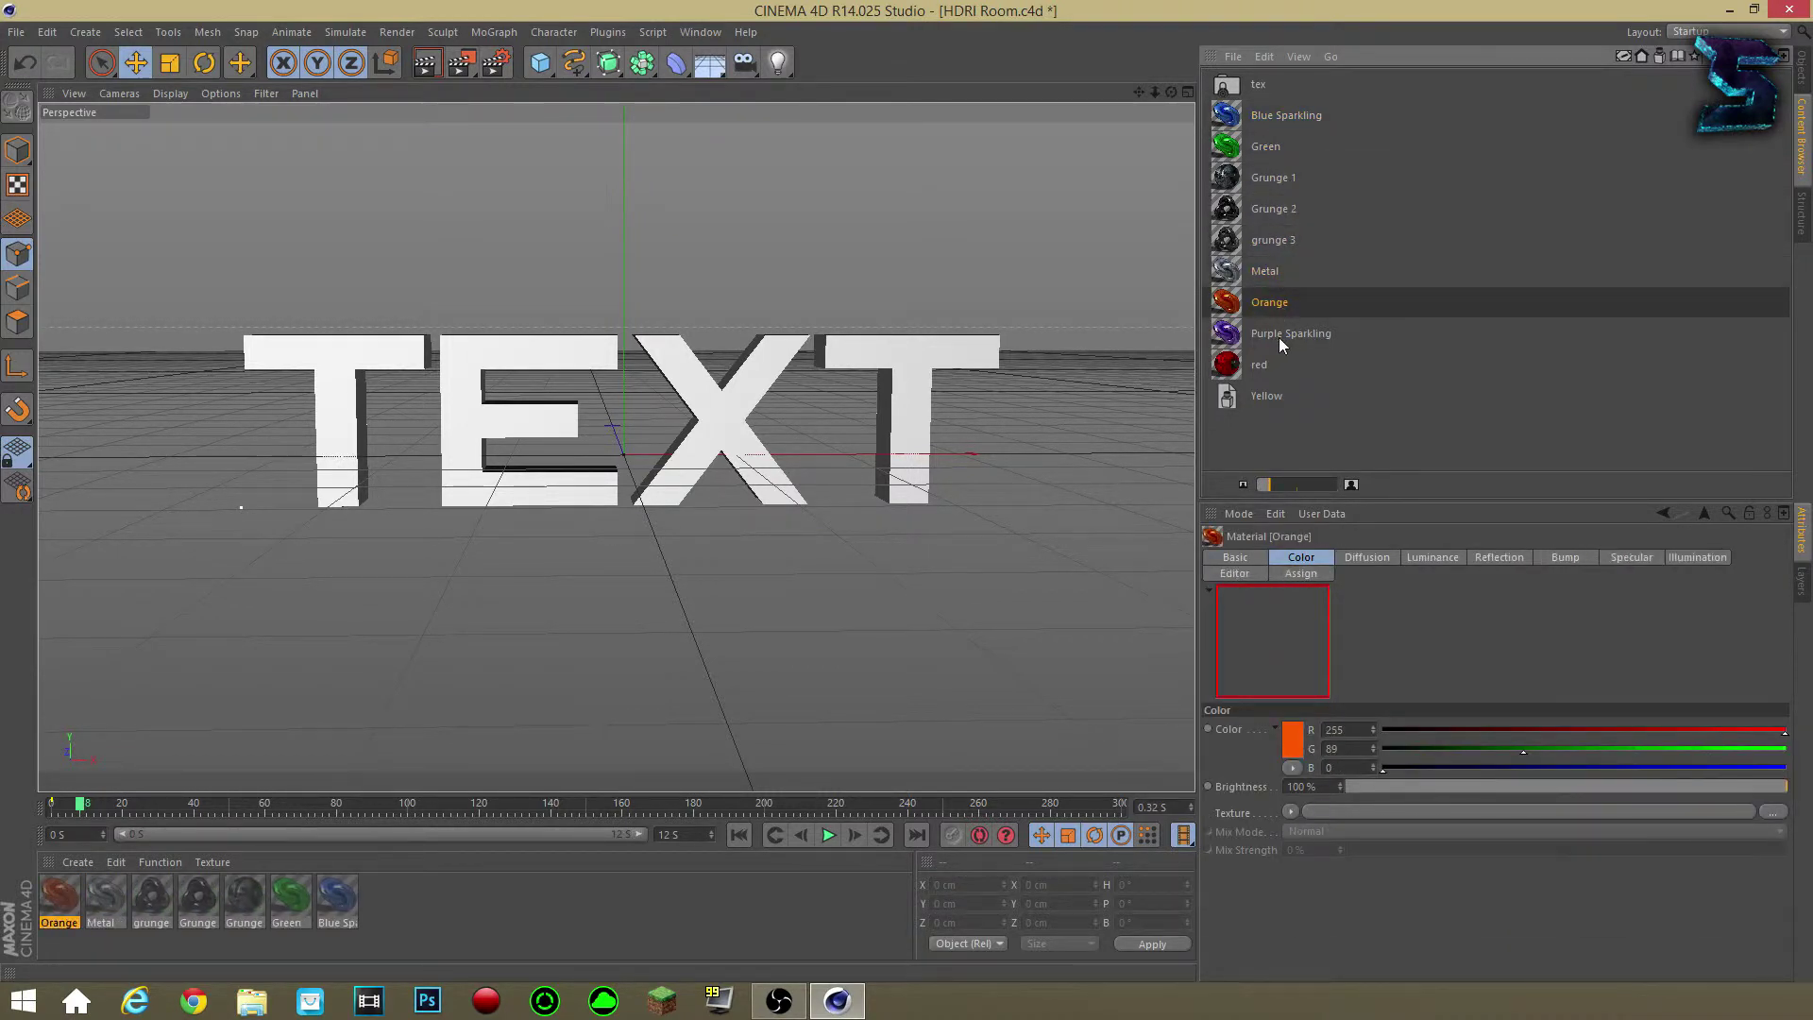
double_click(1279, 335)
double_click(1259, 366)
double_click(1255, 394)
Drag the Blue Sparkling material onto the MoText object.
click(632, 918)
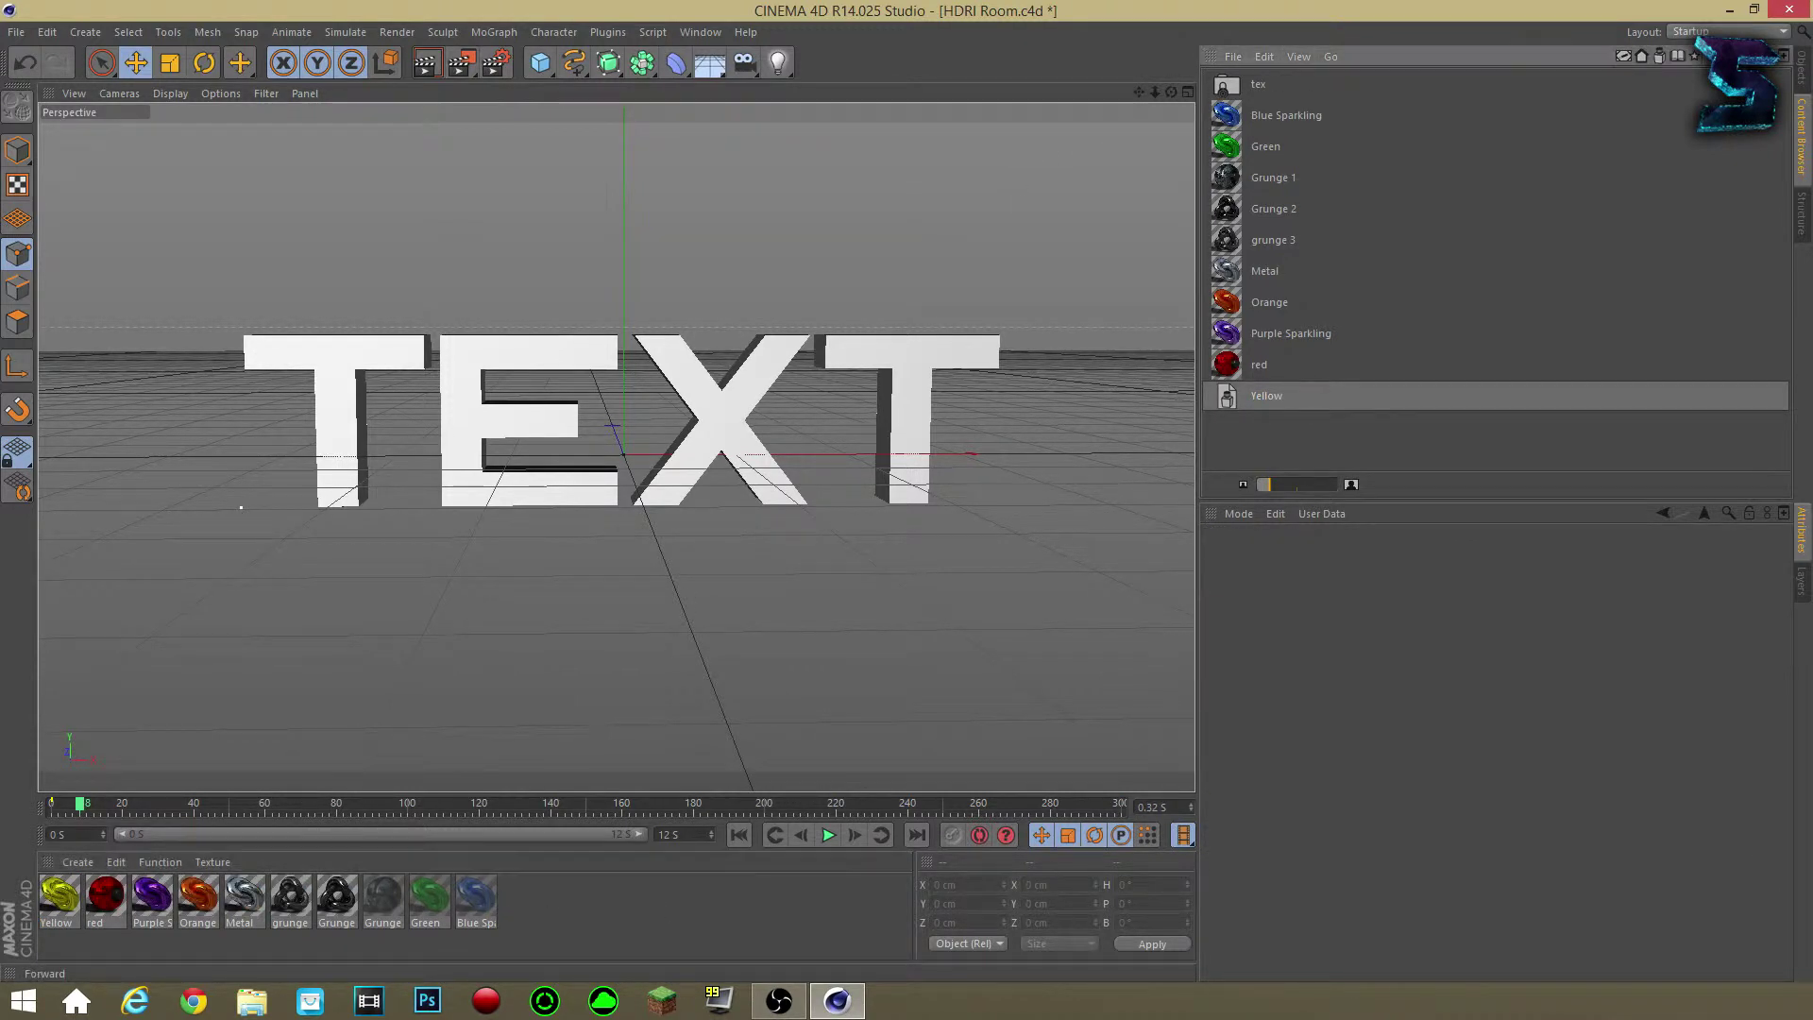
click(1640, 56)
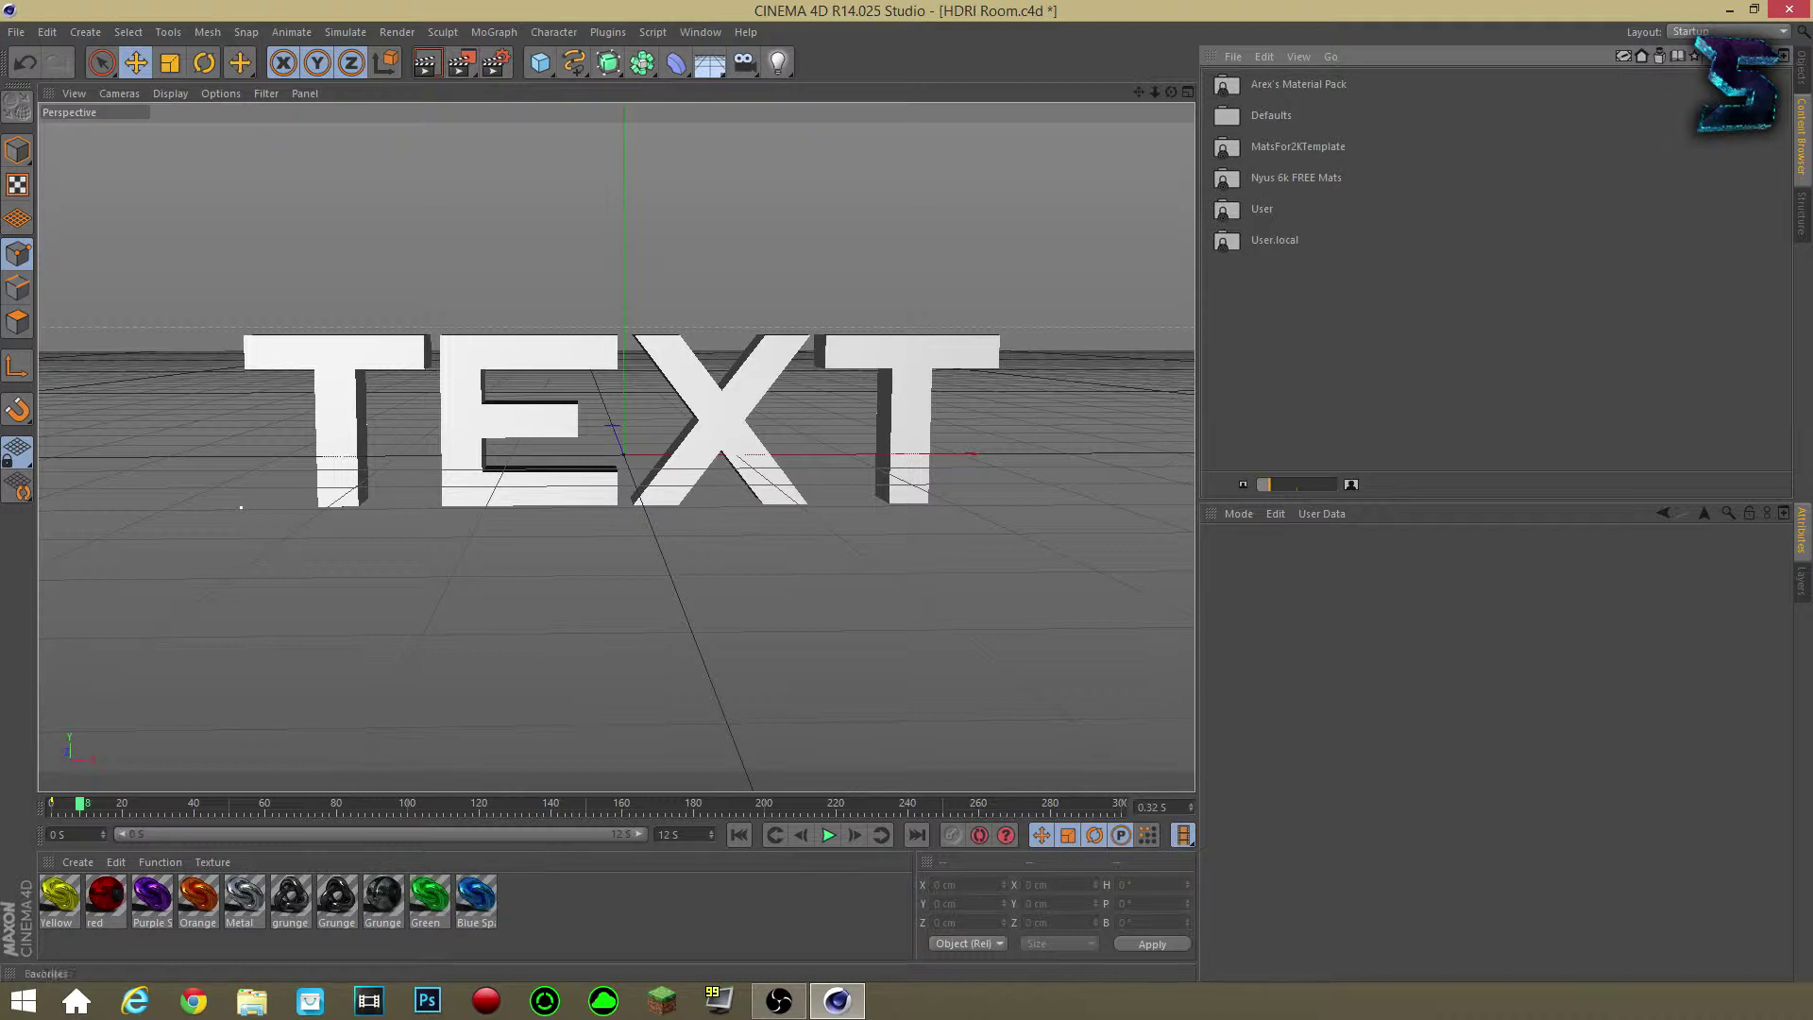
click(1802, 71)
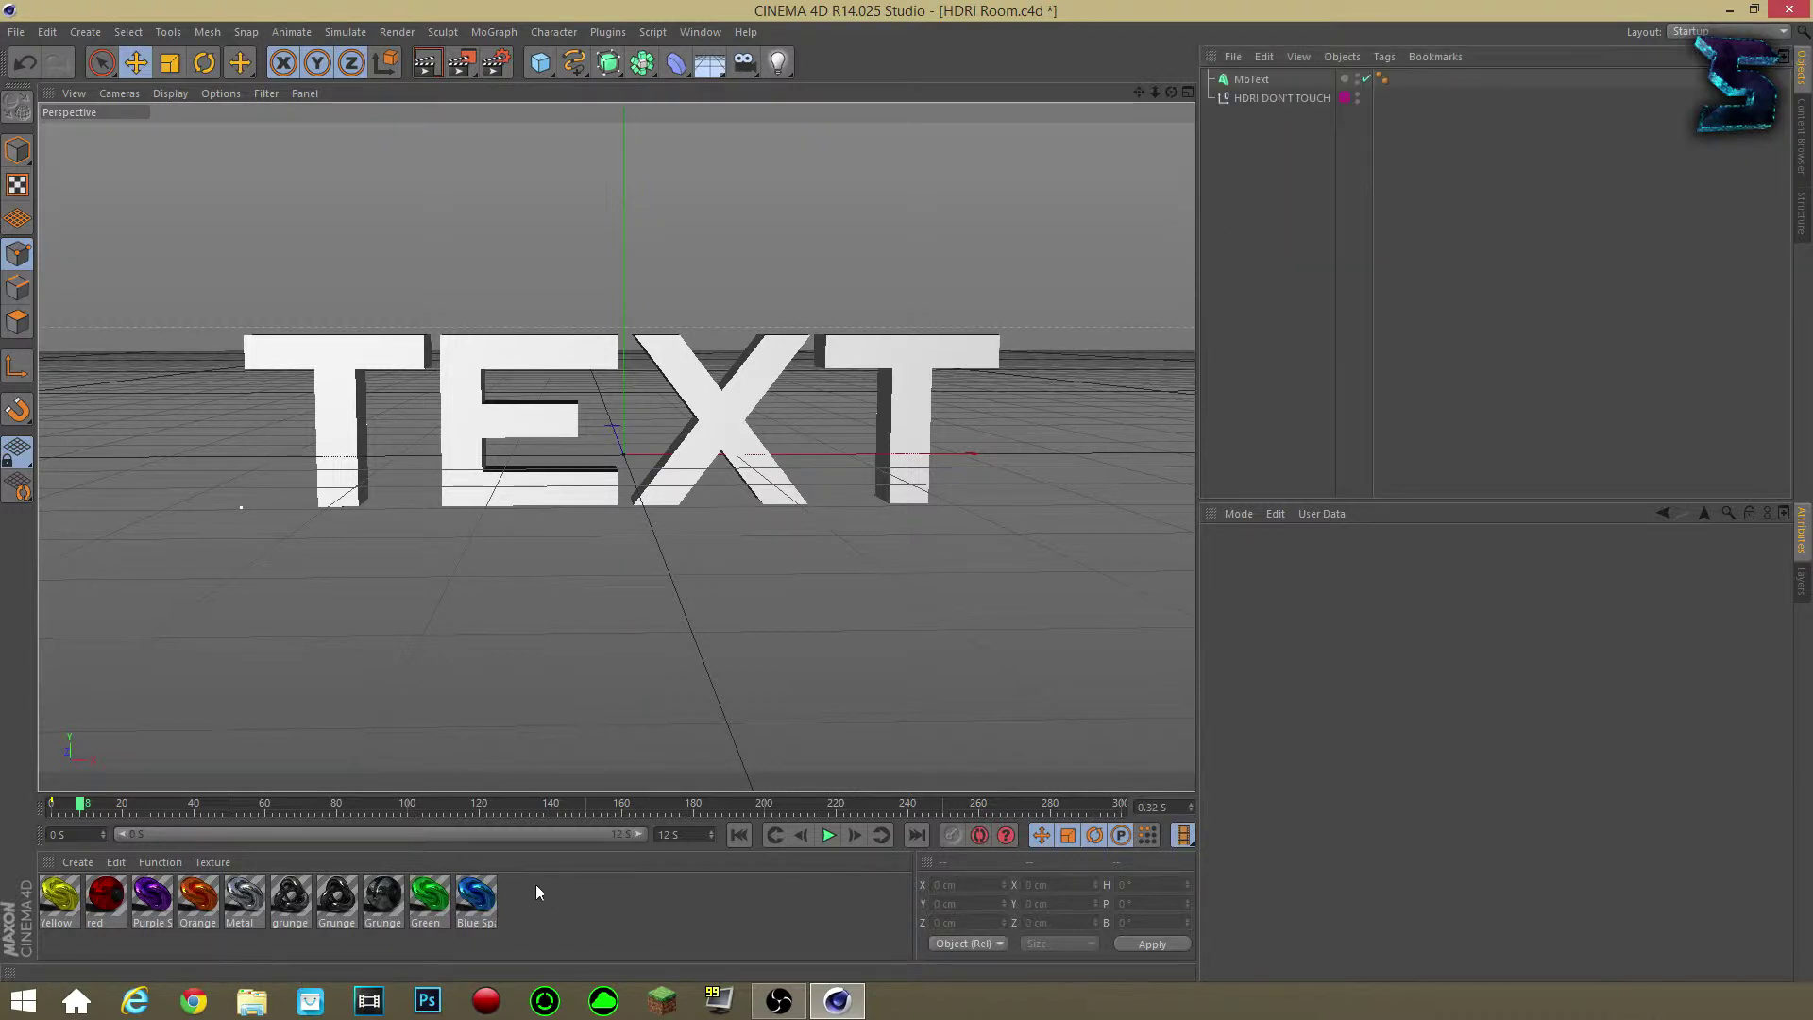
drag(476, 895, 1249, 83)
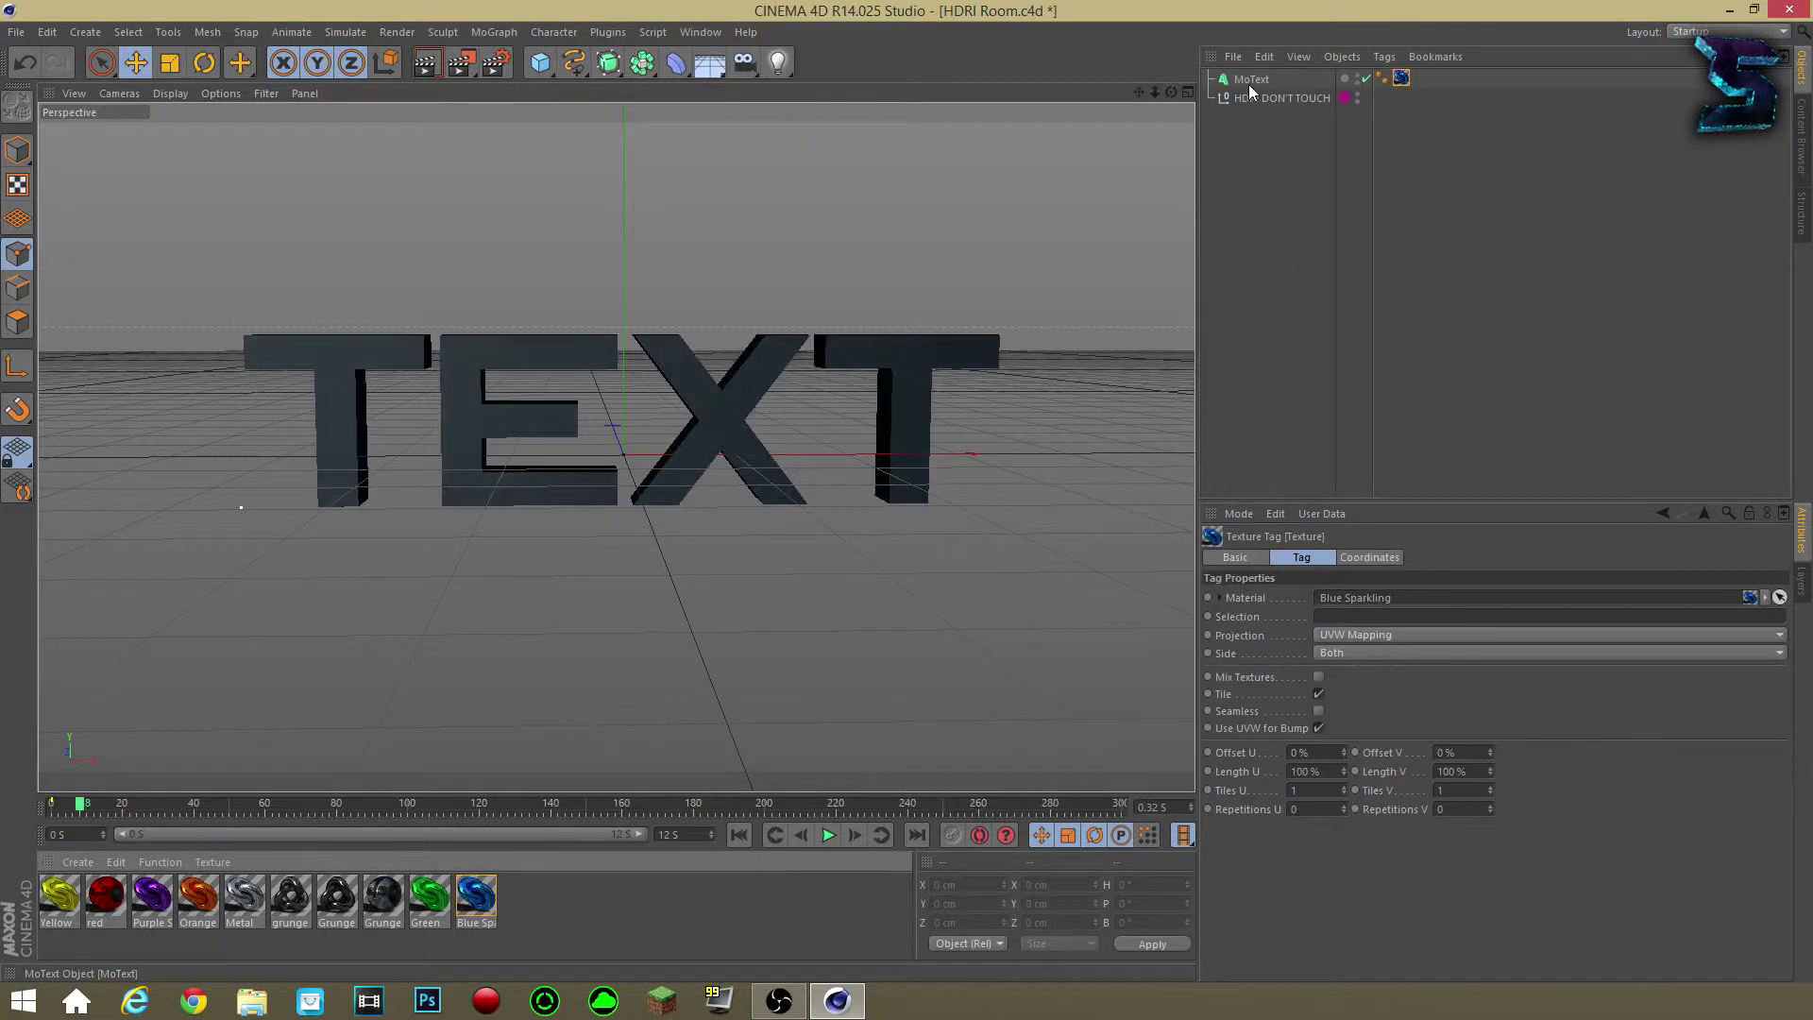
Test-render the blue TEXT twice, then select MoText's Blue Sparkling texture tag.
key(ctrl+r)
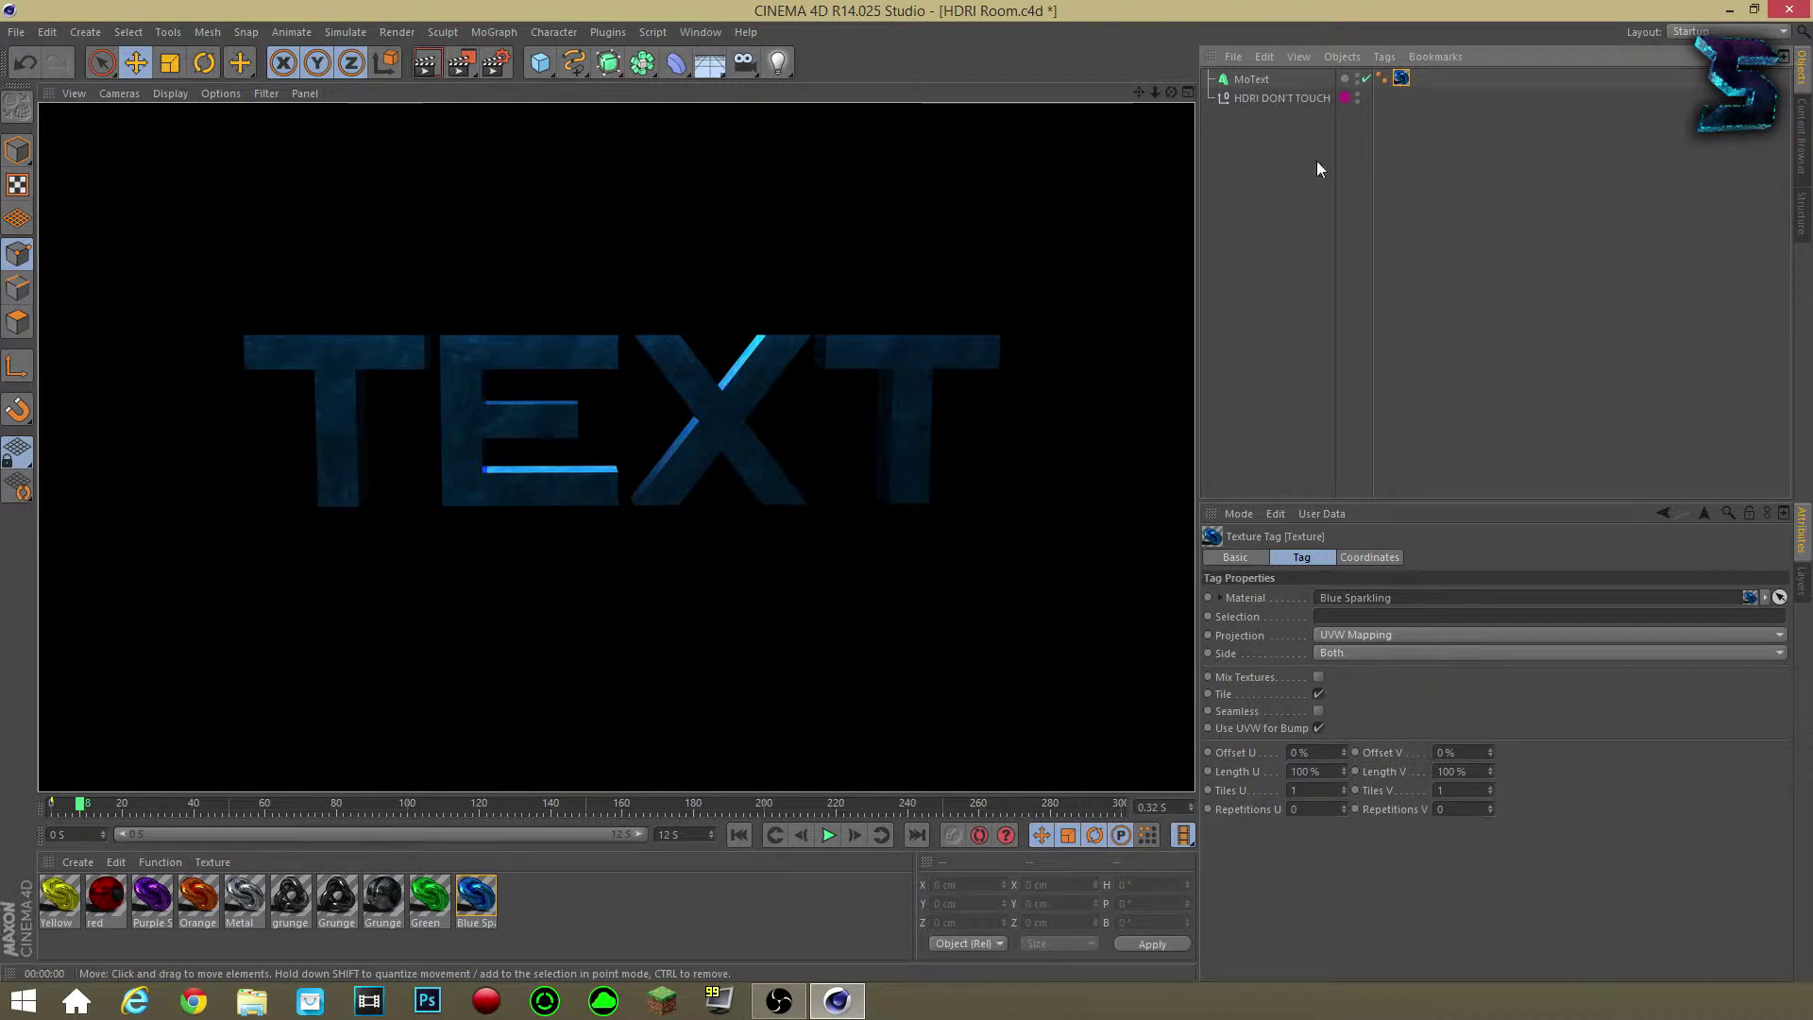
click(1282, 98)
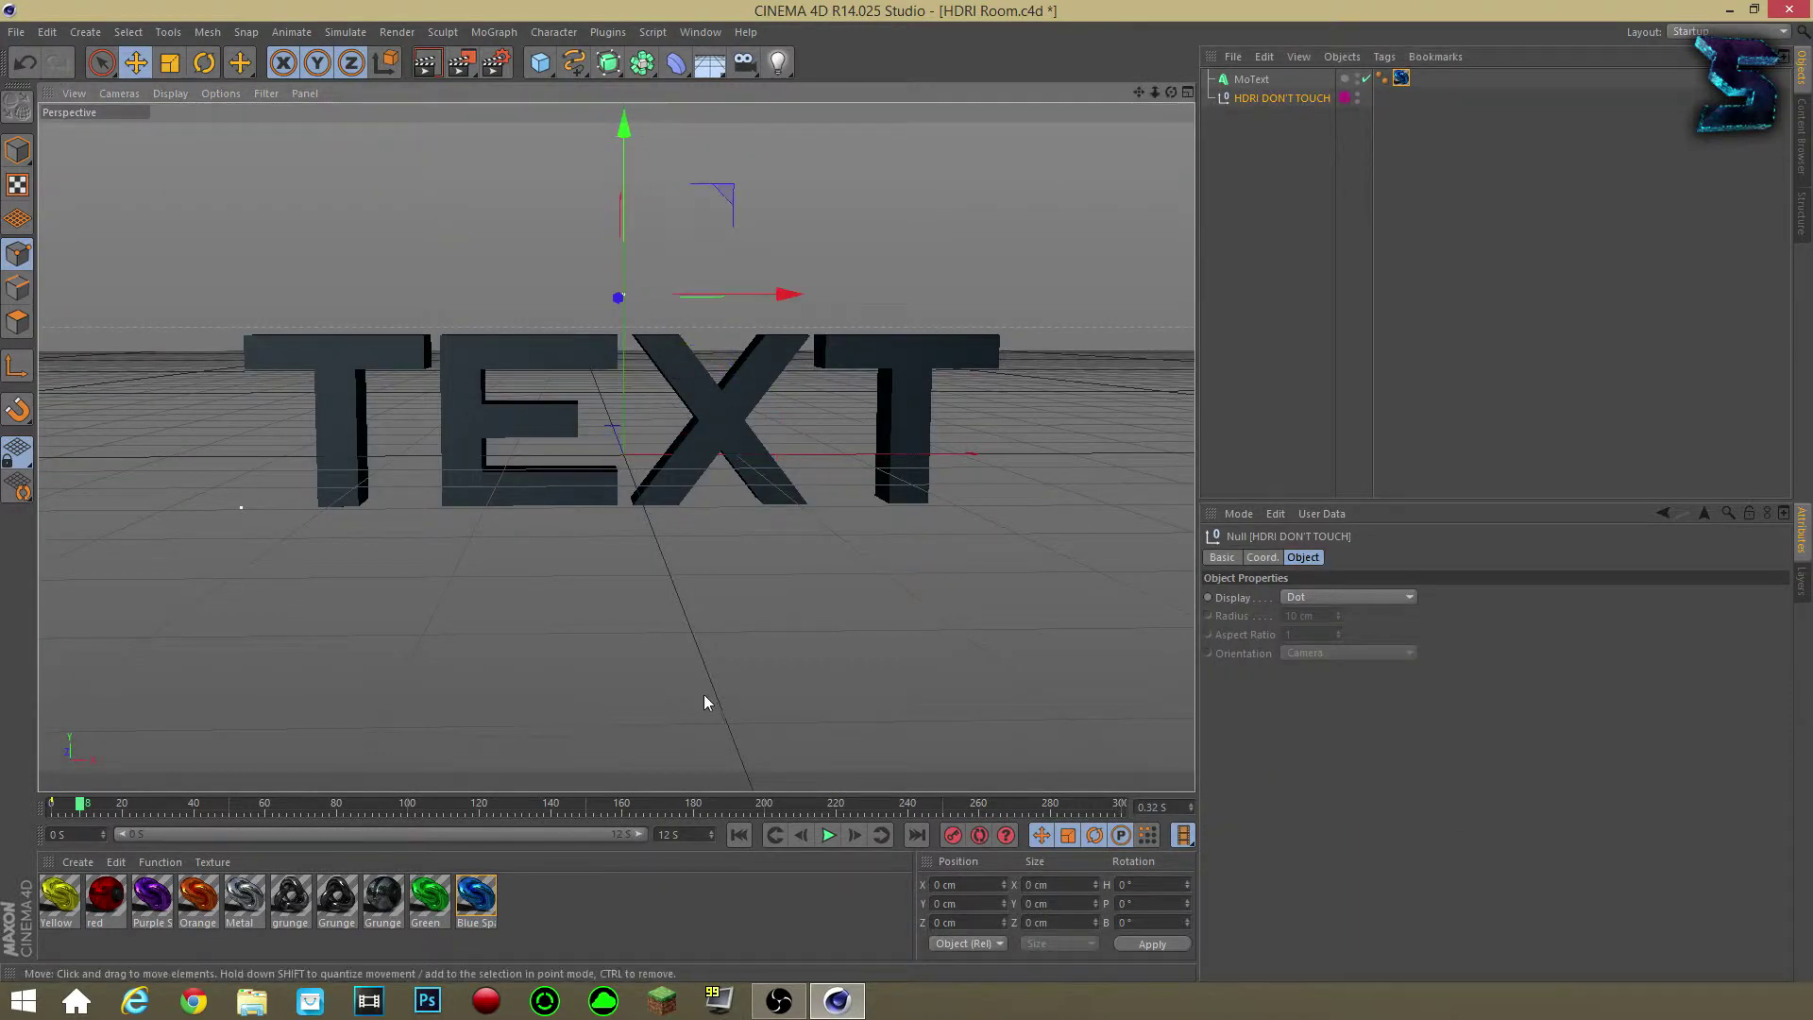
key(ctrl+r)
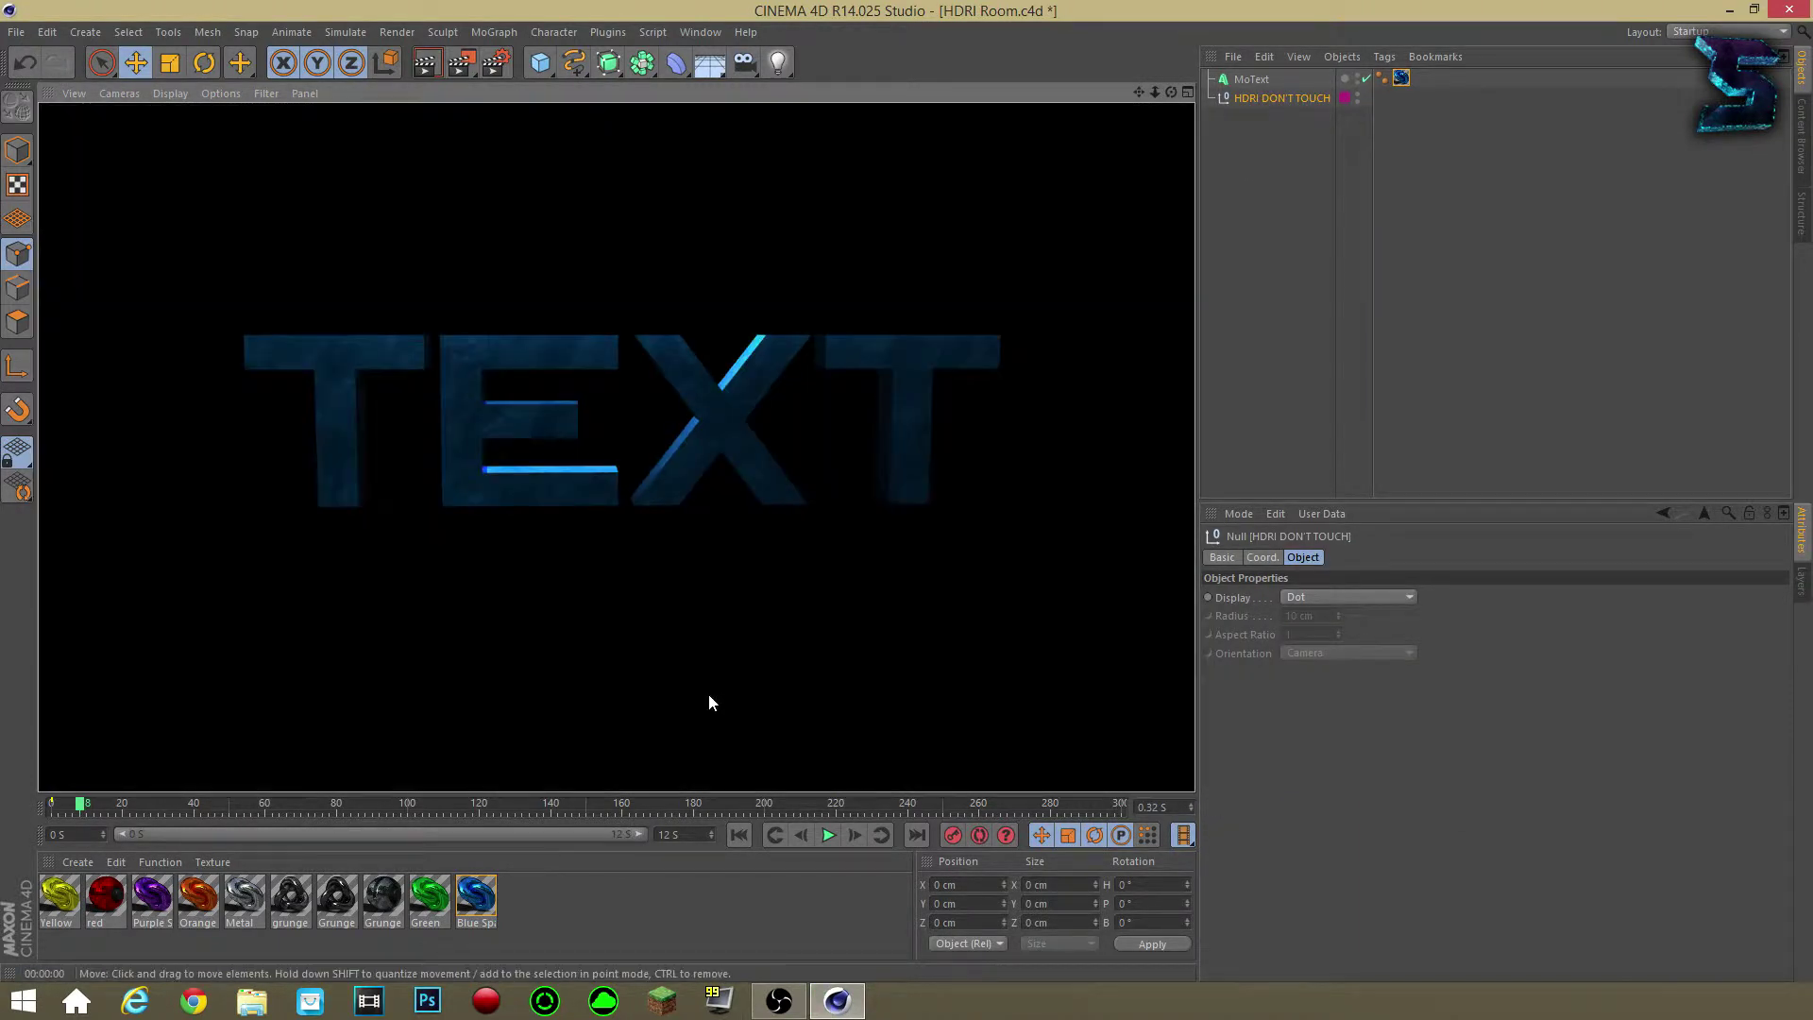
click(1296, 432)
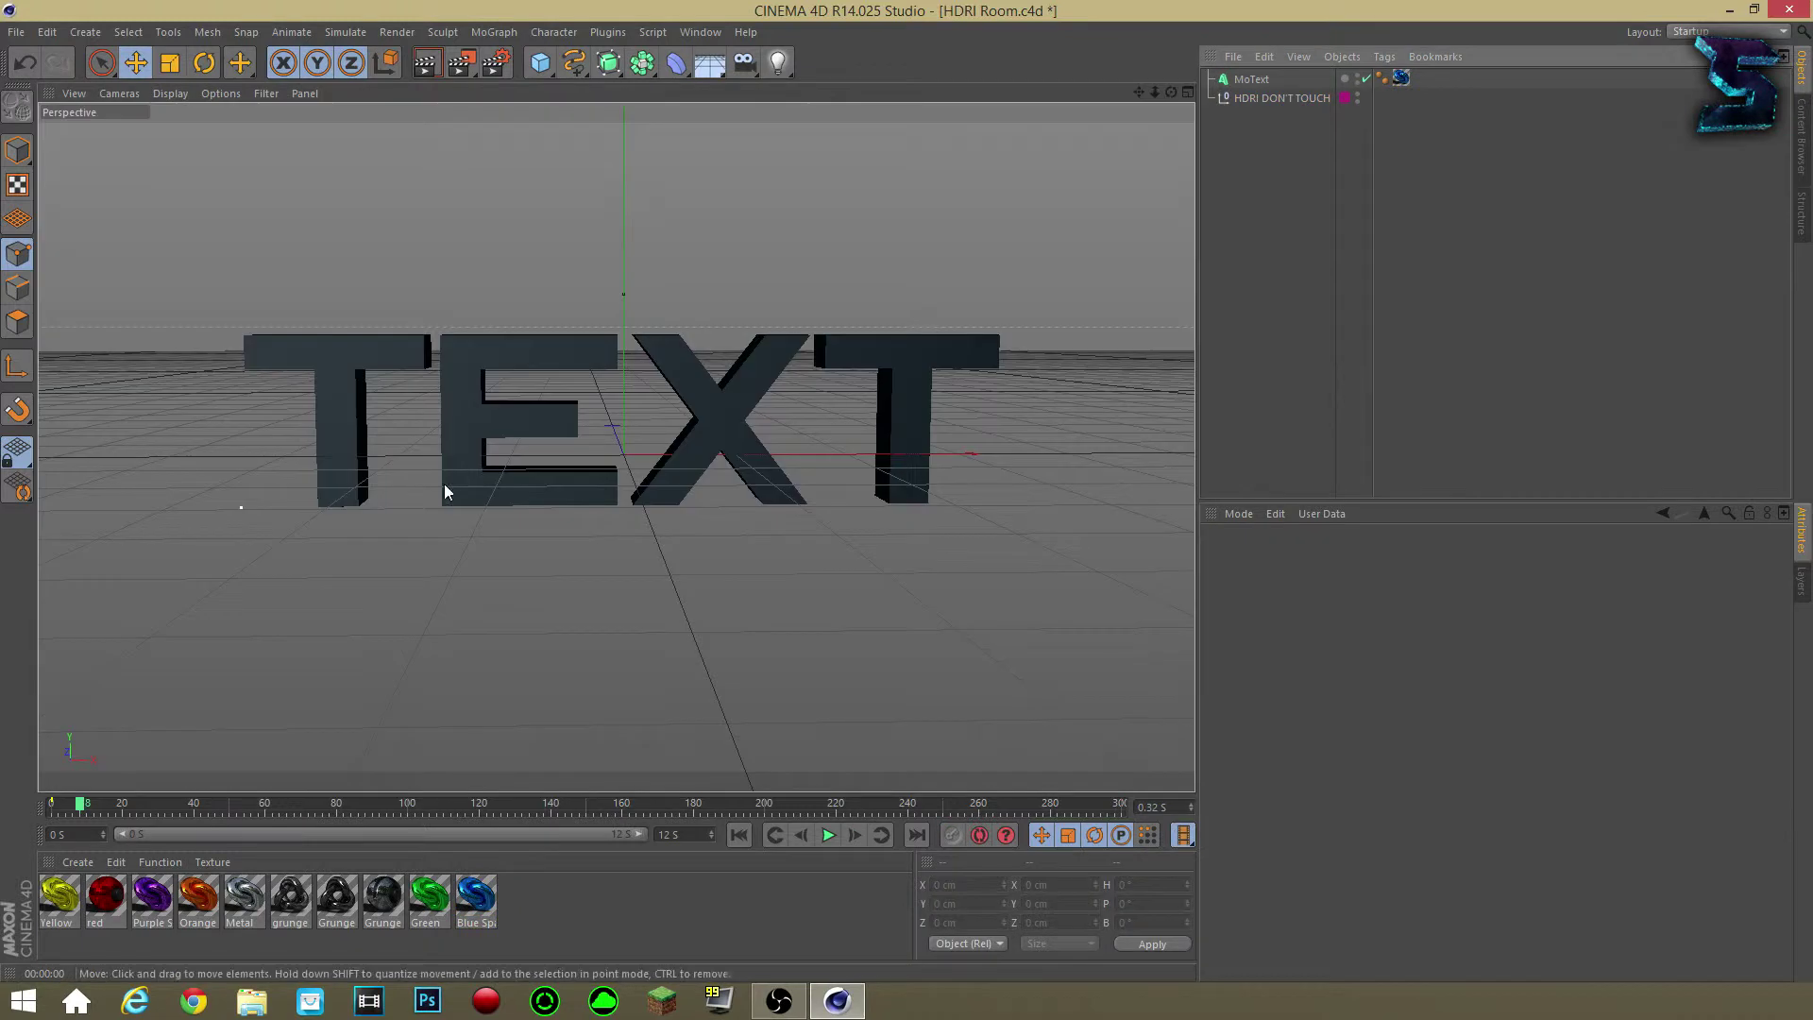
click(1401, 78)
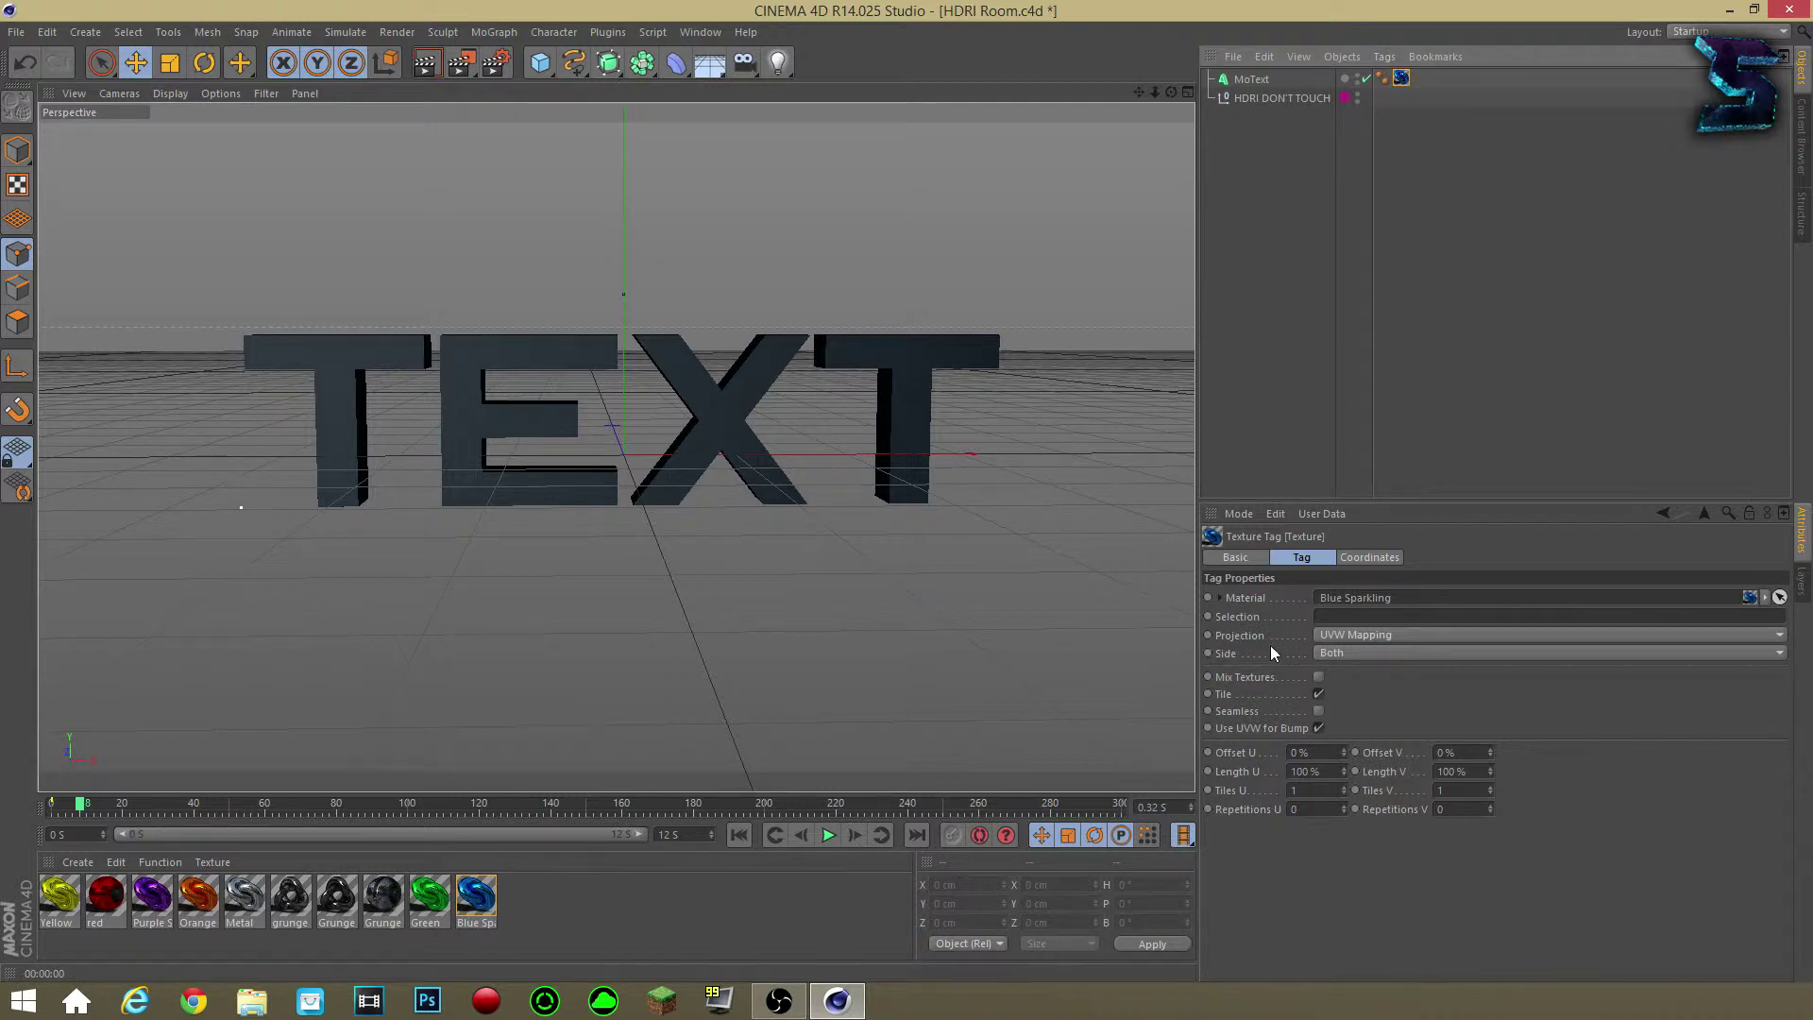
Set the Blue Sparkling tag to Cubic projection with Seamless on and test-render it.
click(1353, 636)
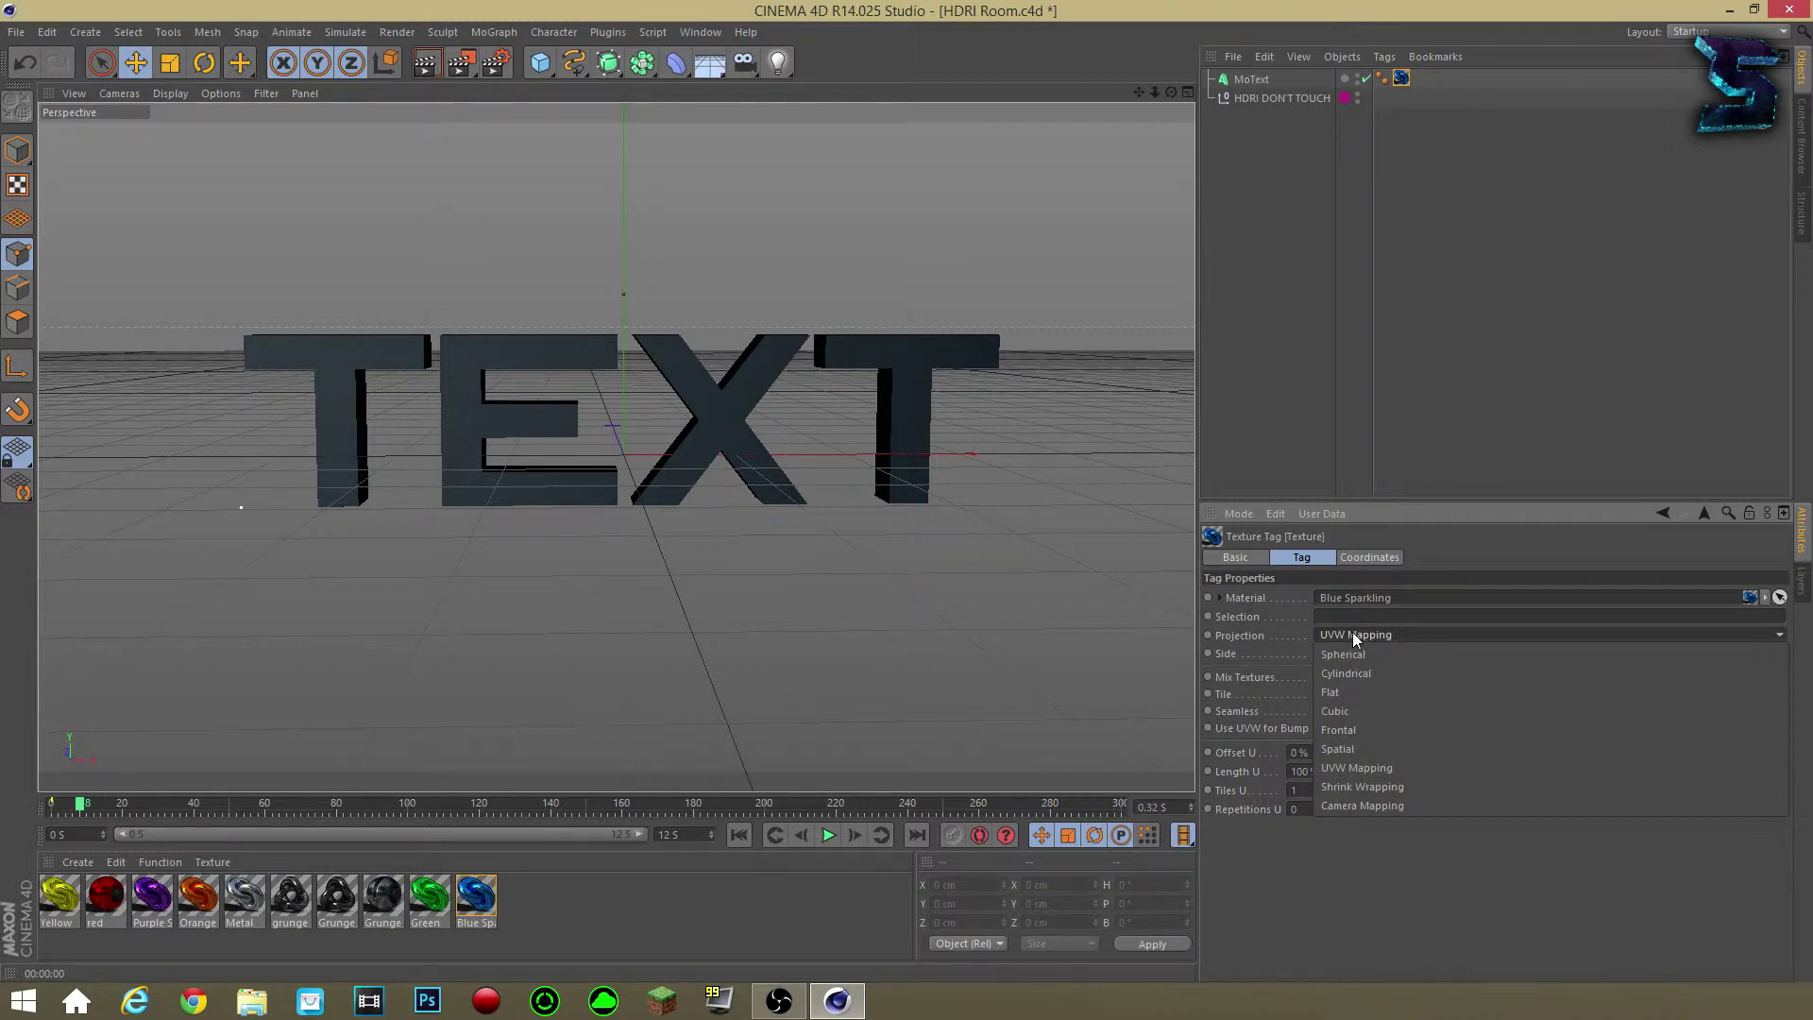
click(1348, 710)
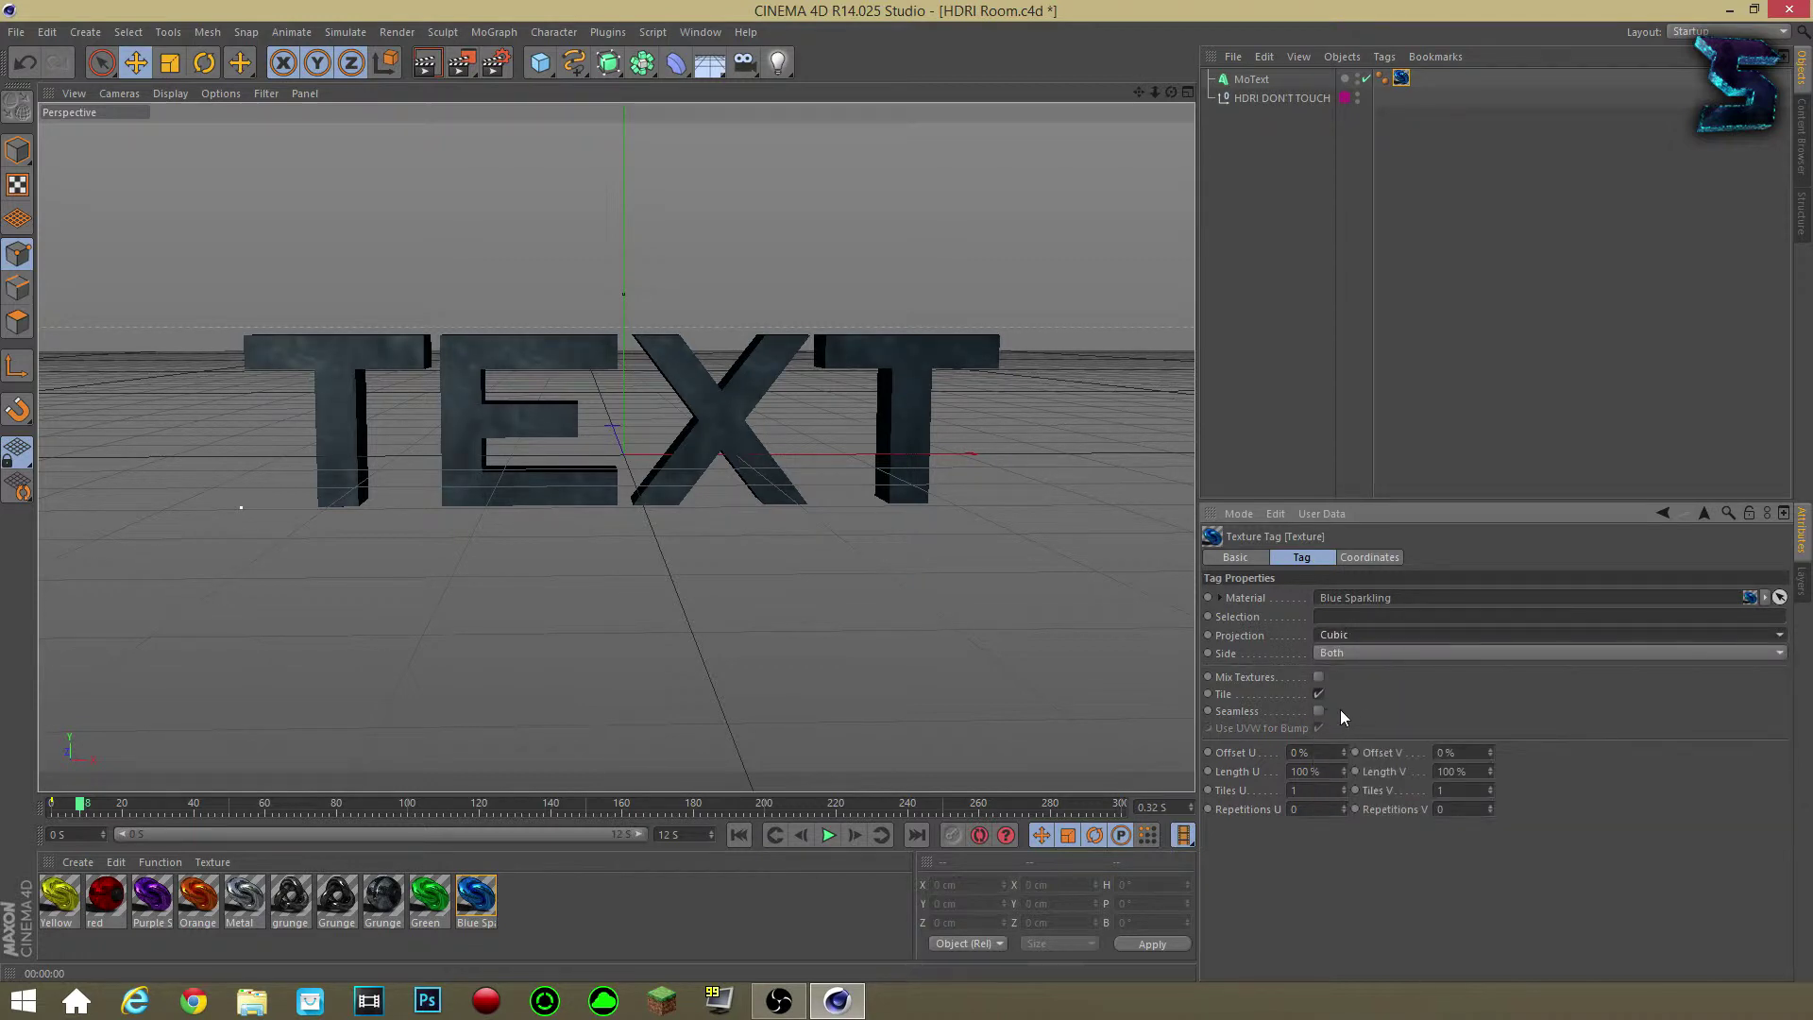
click(1318, 710)
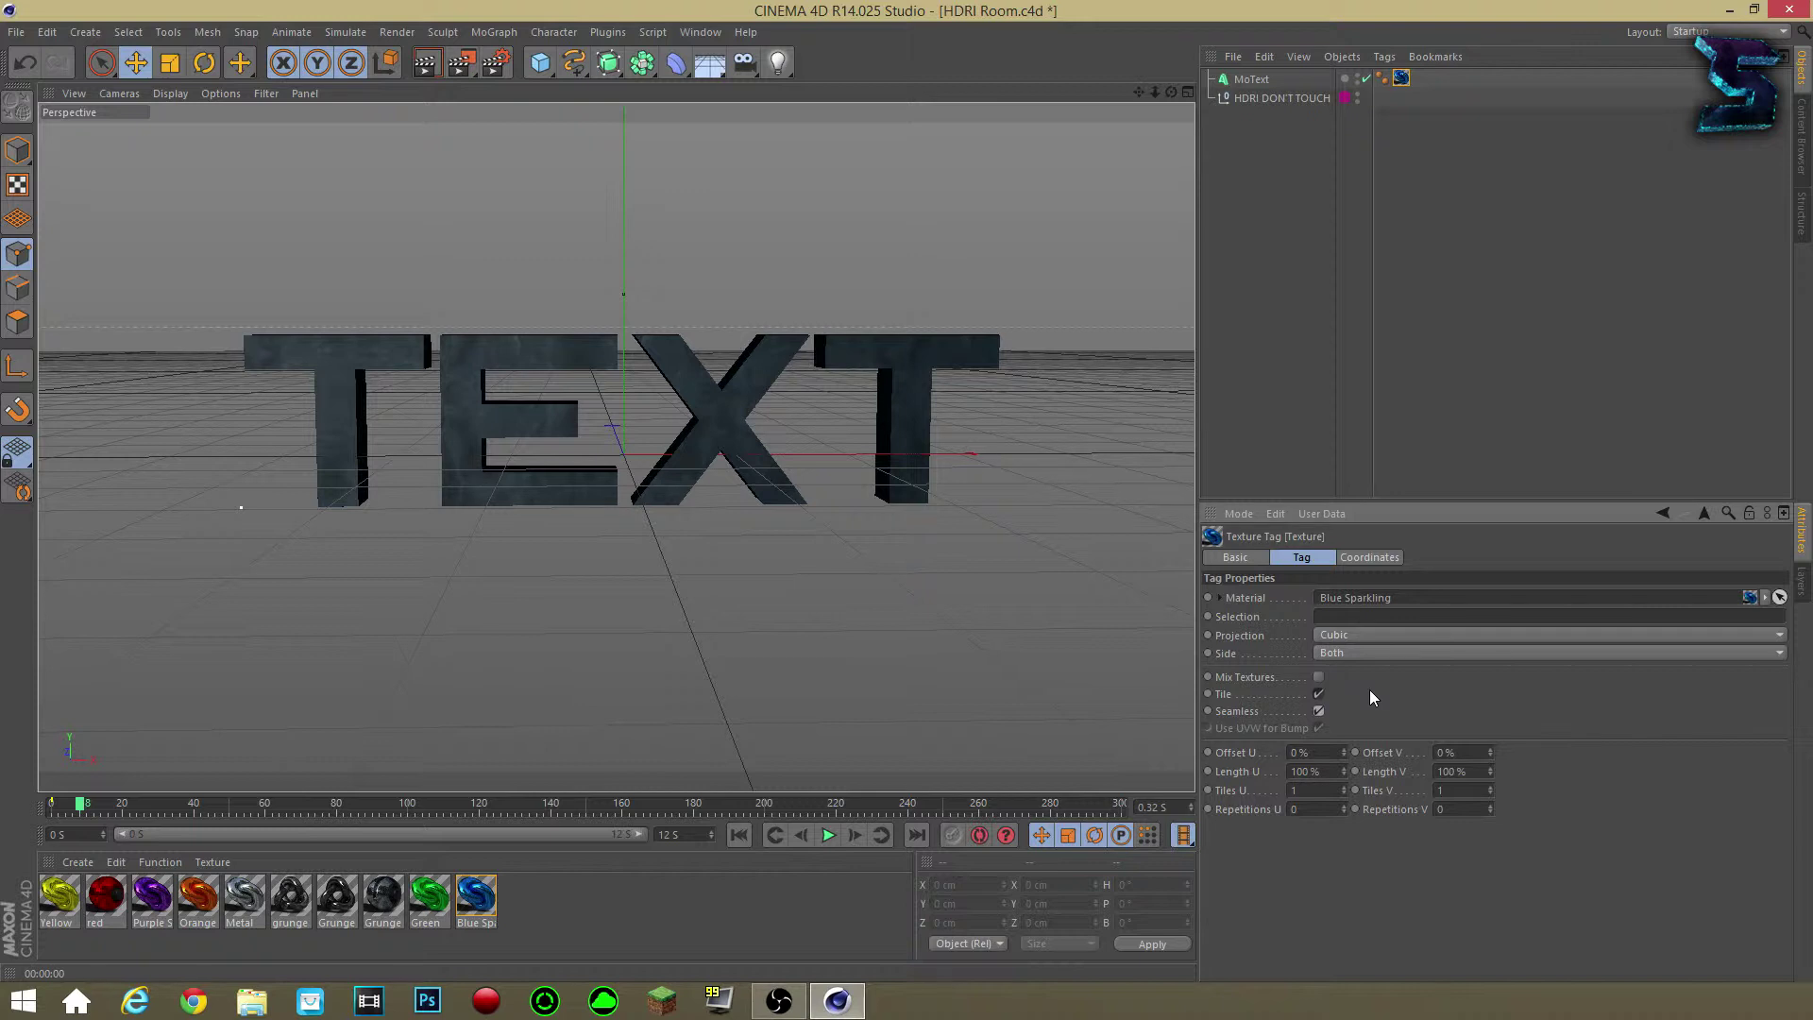
key(ctrl+r)
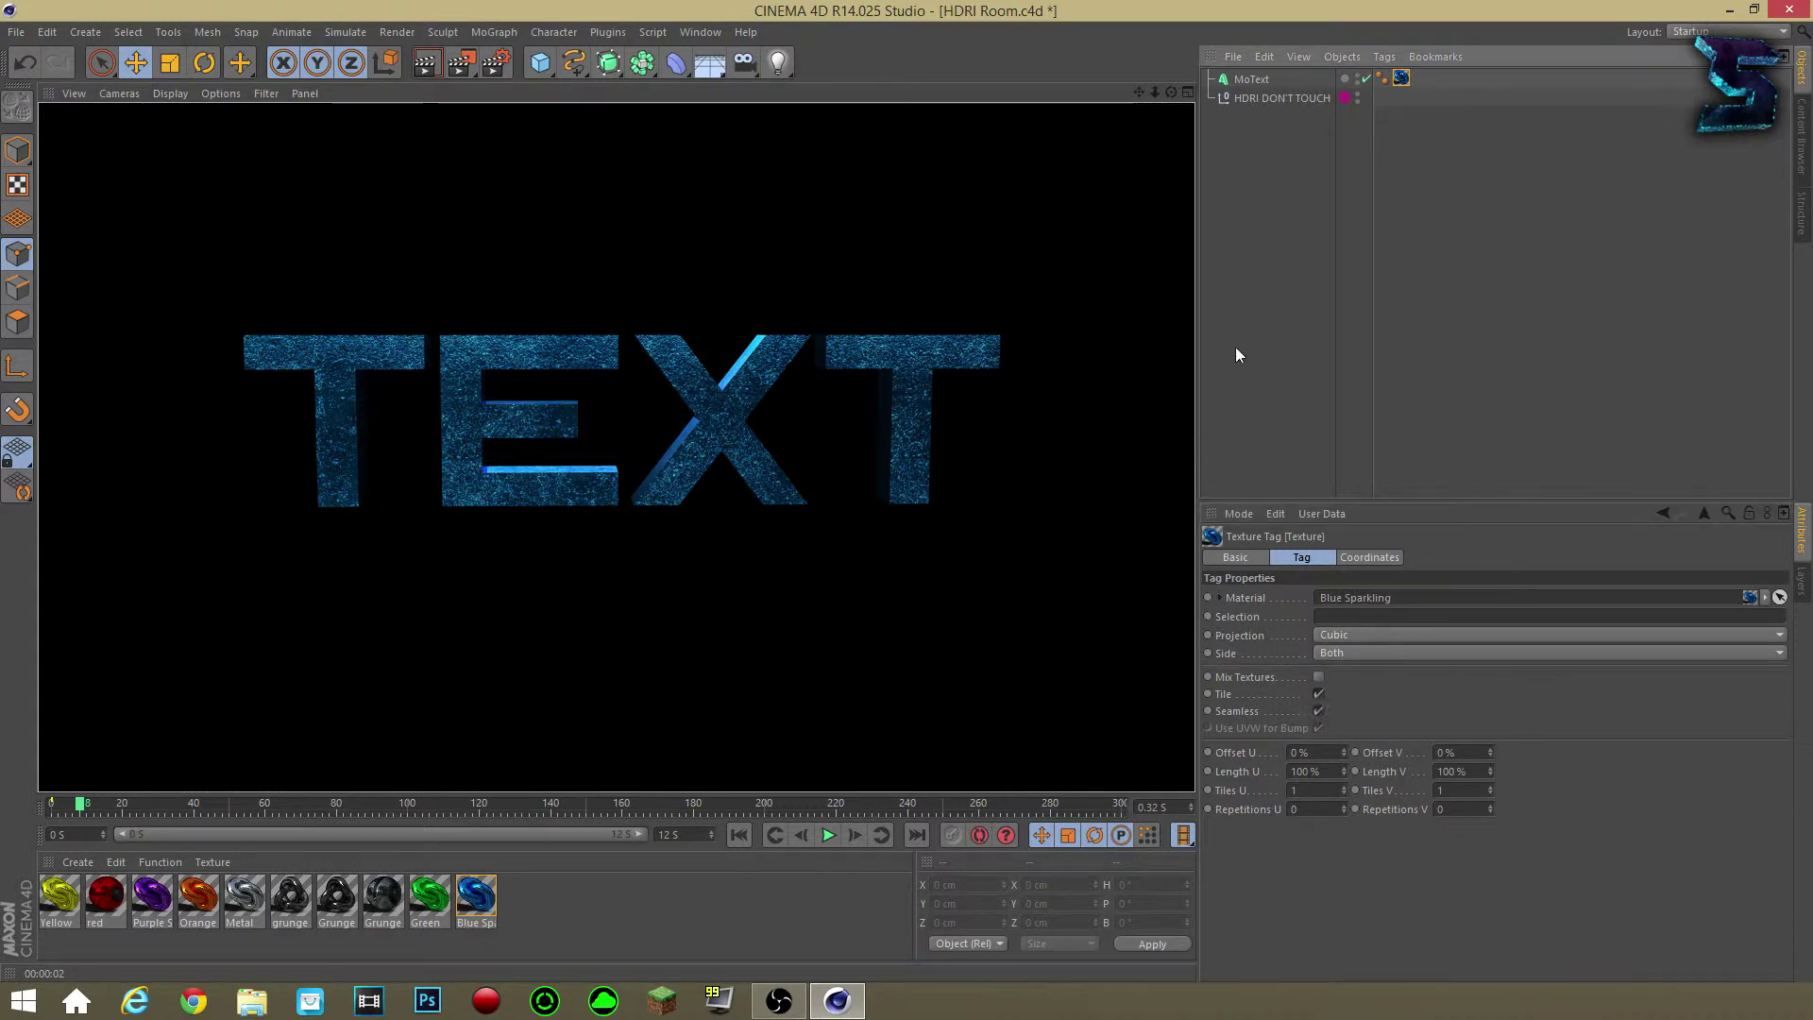
click(1219, 323)
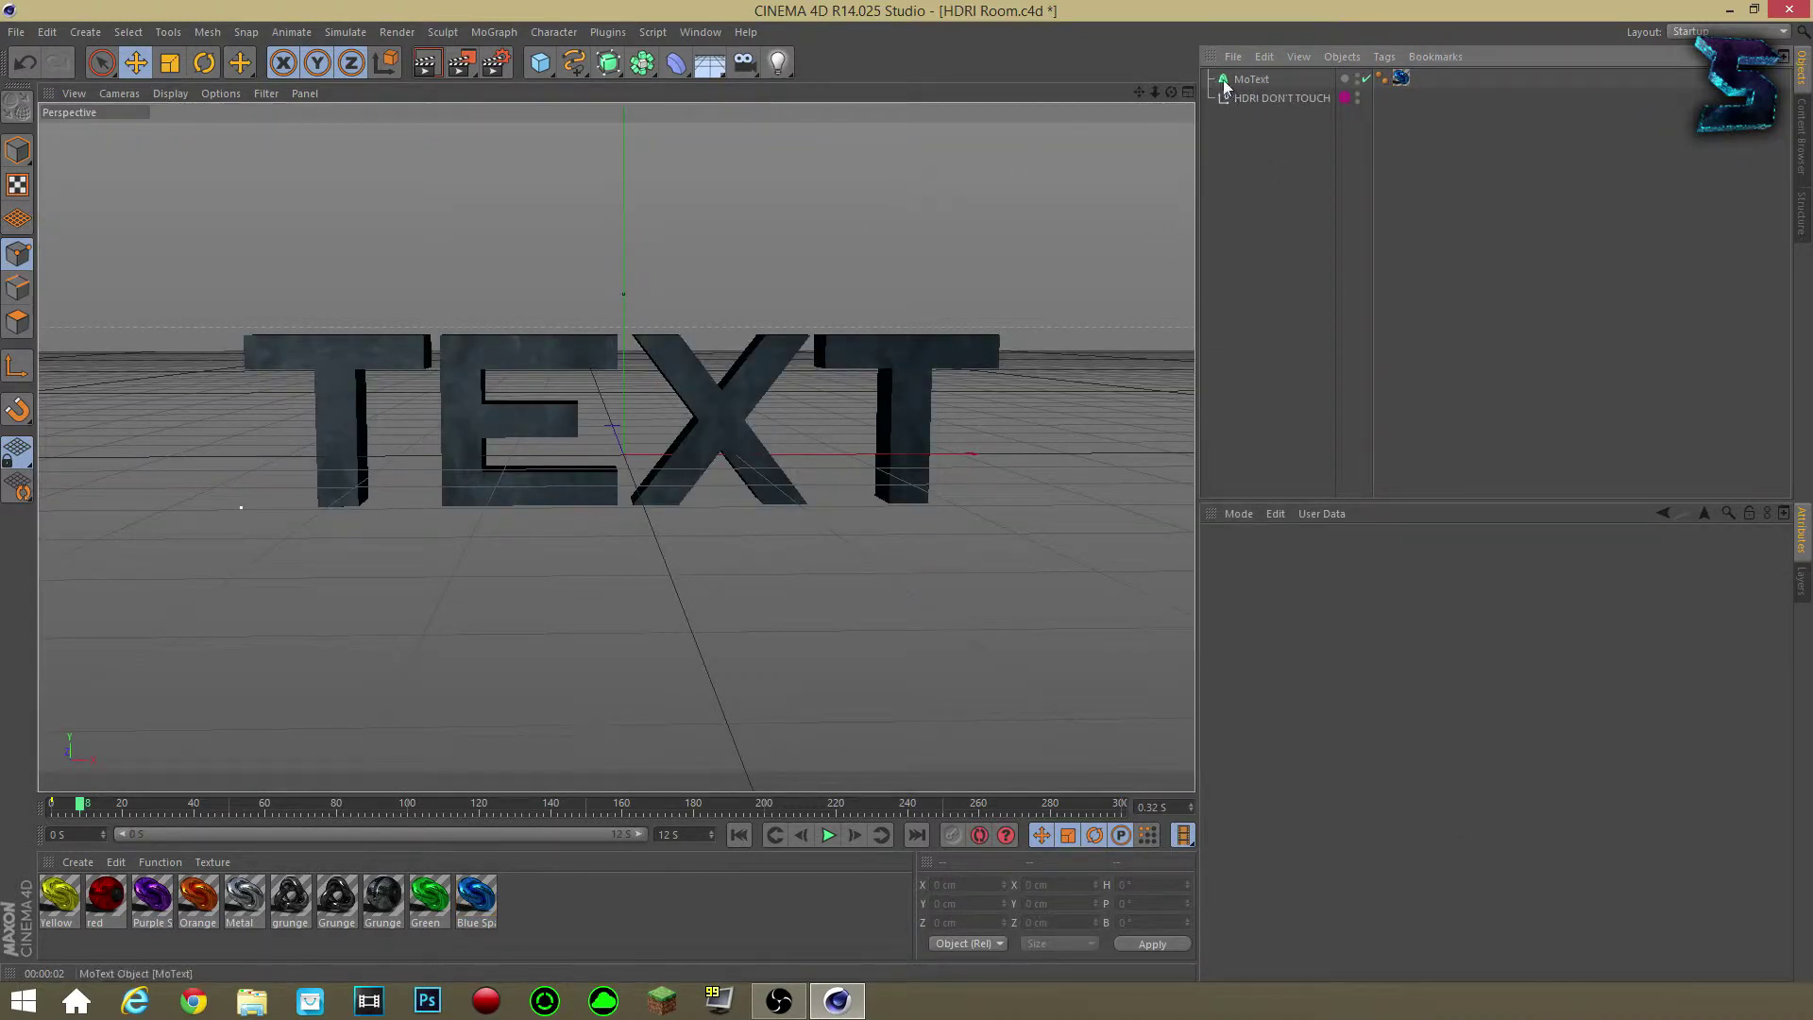
Nudge the MoText slightly left along X and reselect it.
click(604, 493)
drag(406, 521, 398, 515)
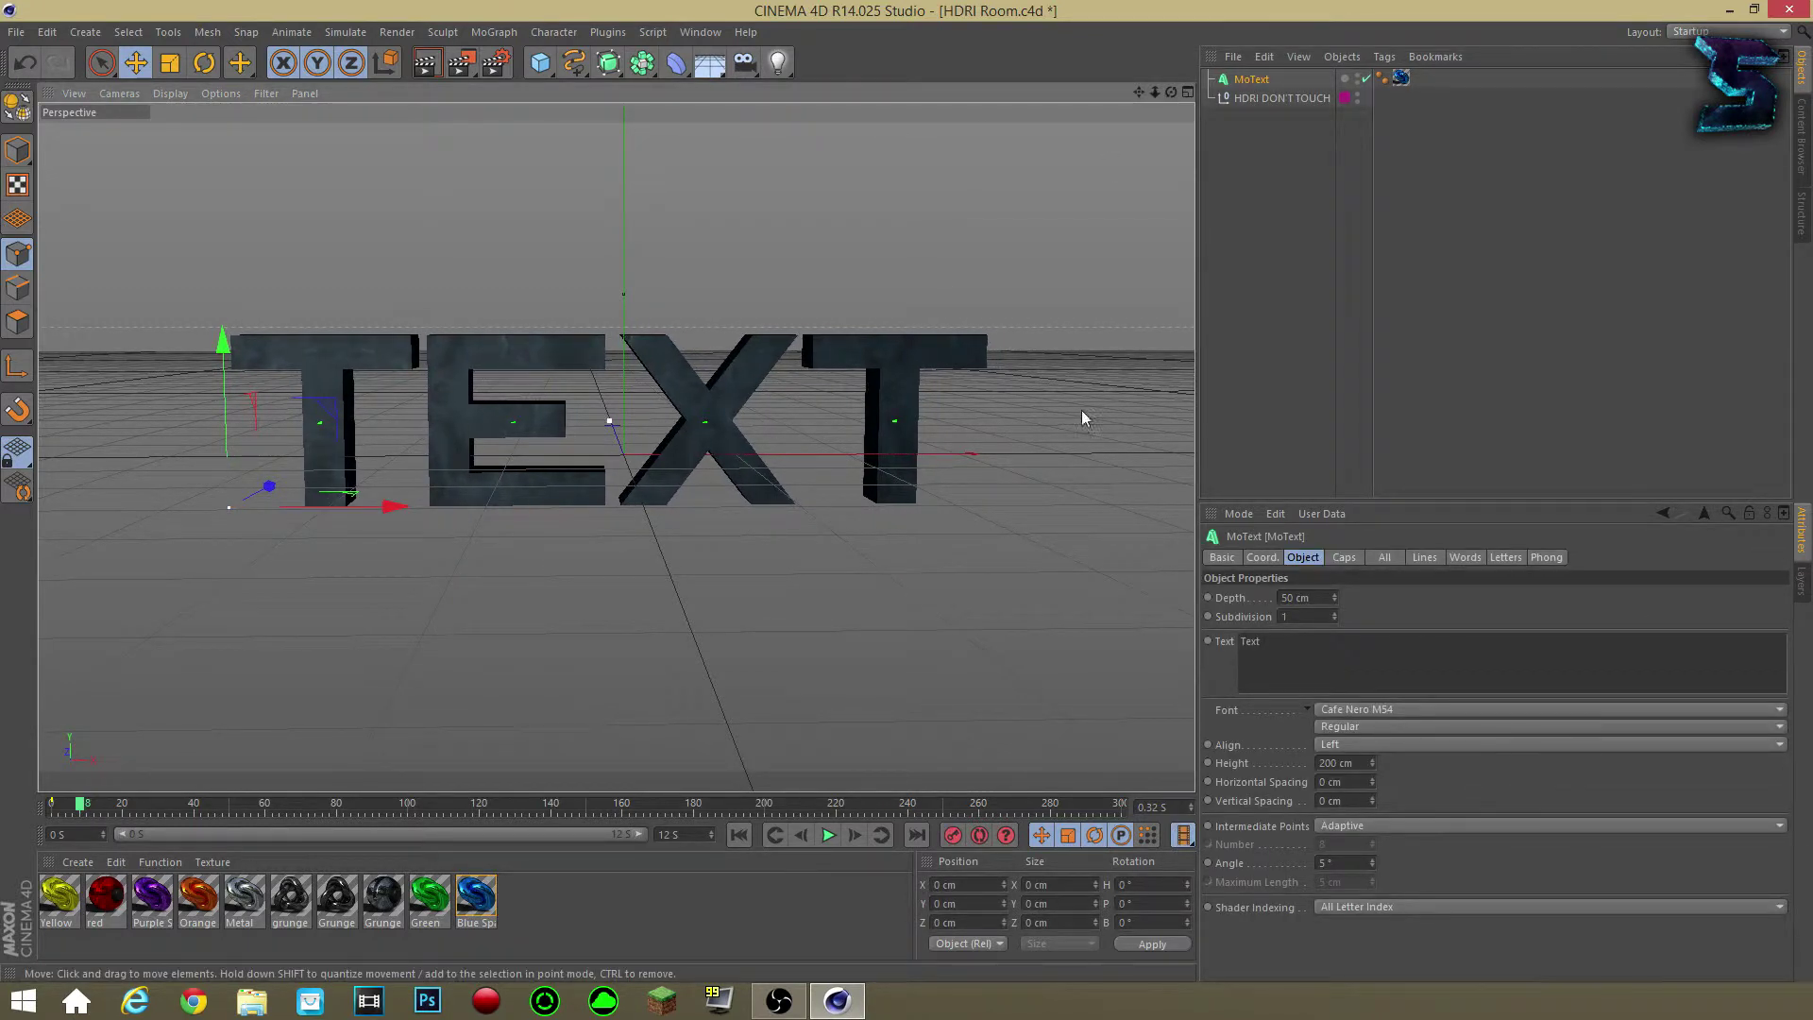
click(1188, 257)
click(1251, 80)
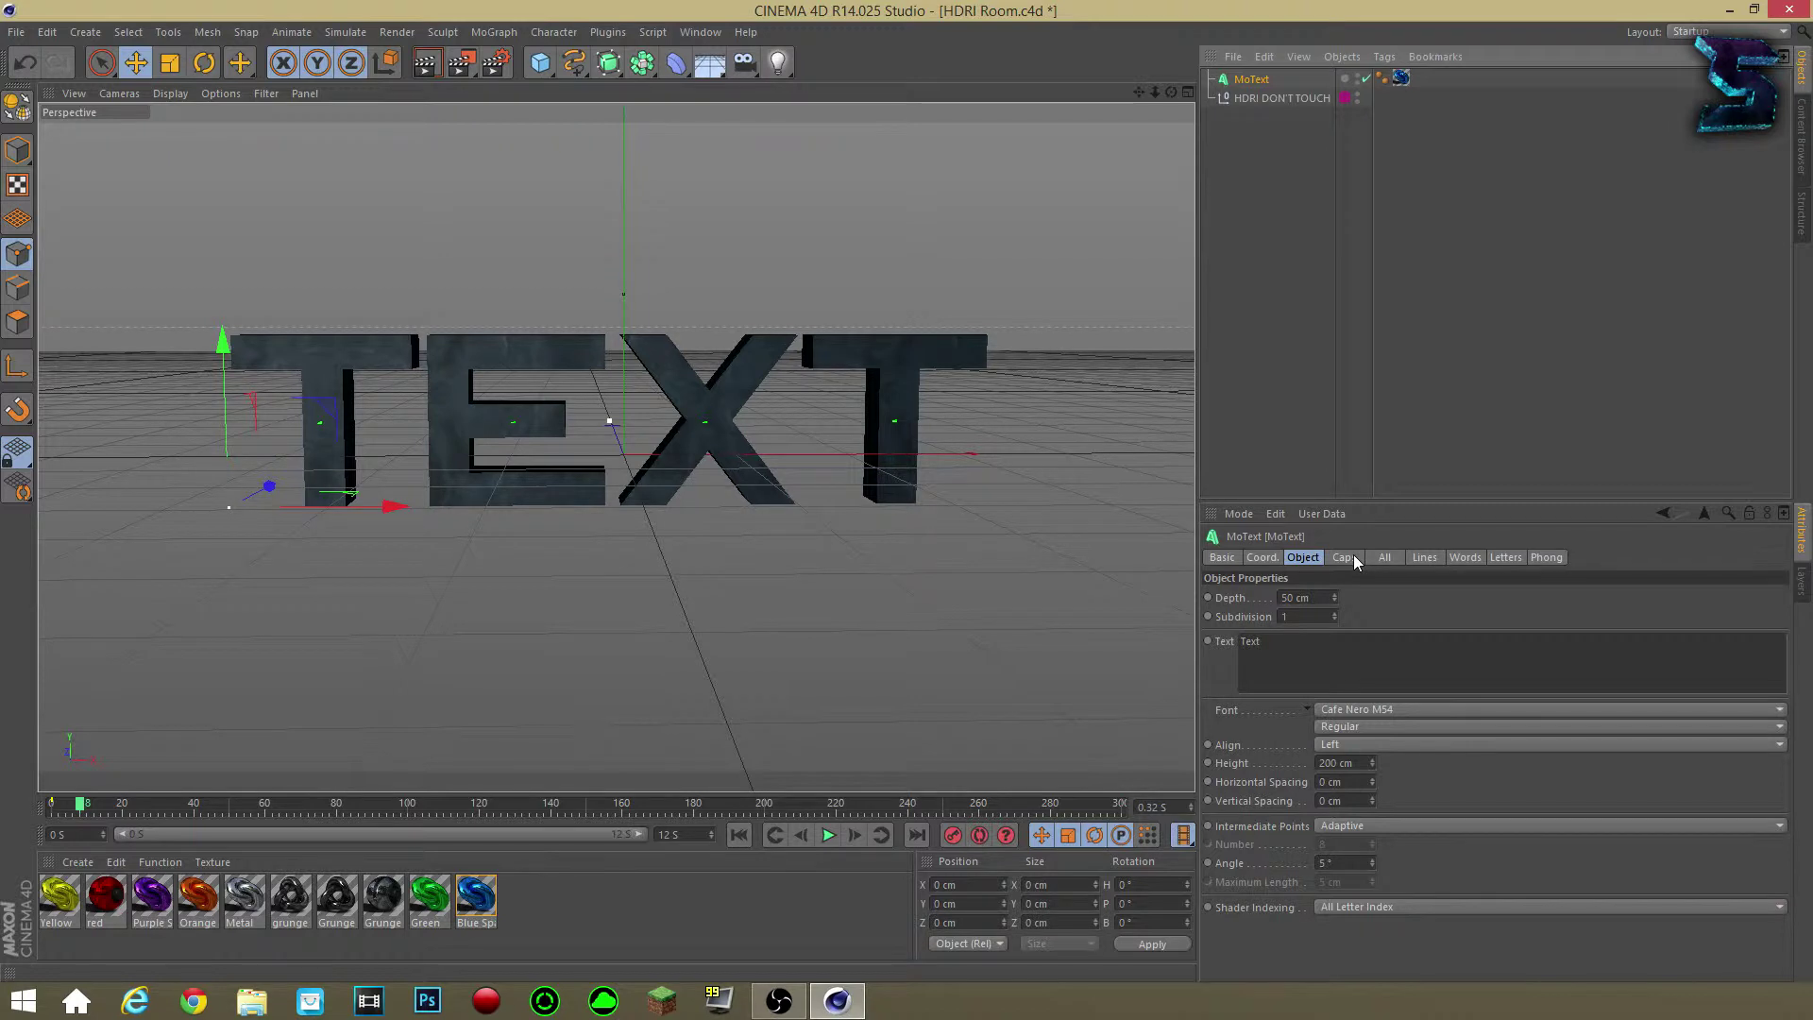
click(1261, 107)
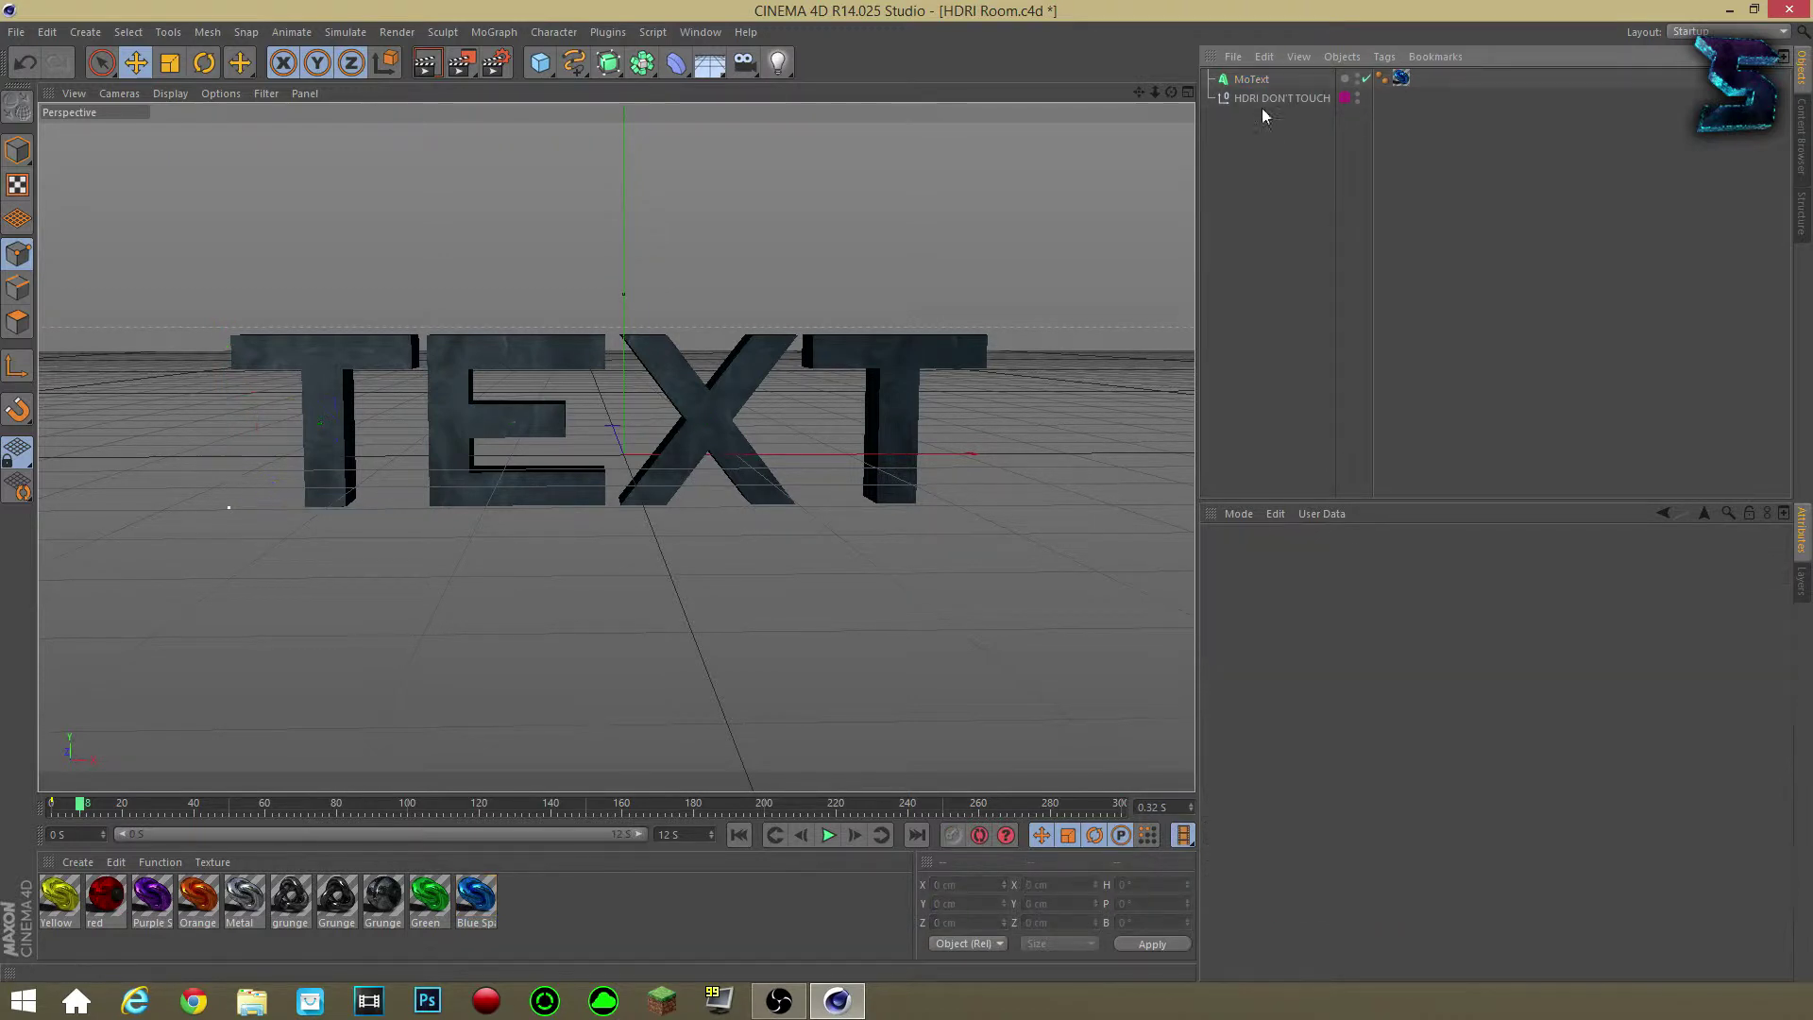
click(1248, 80)
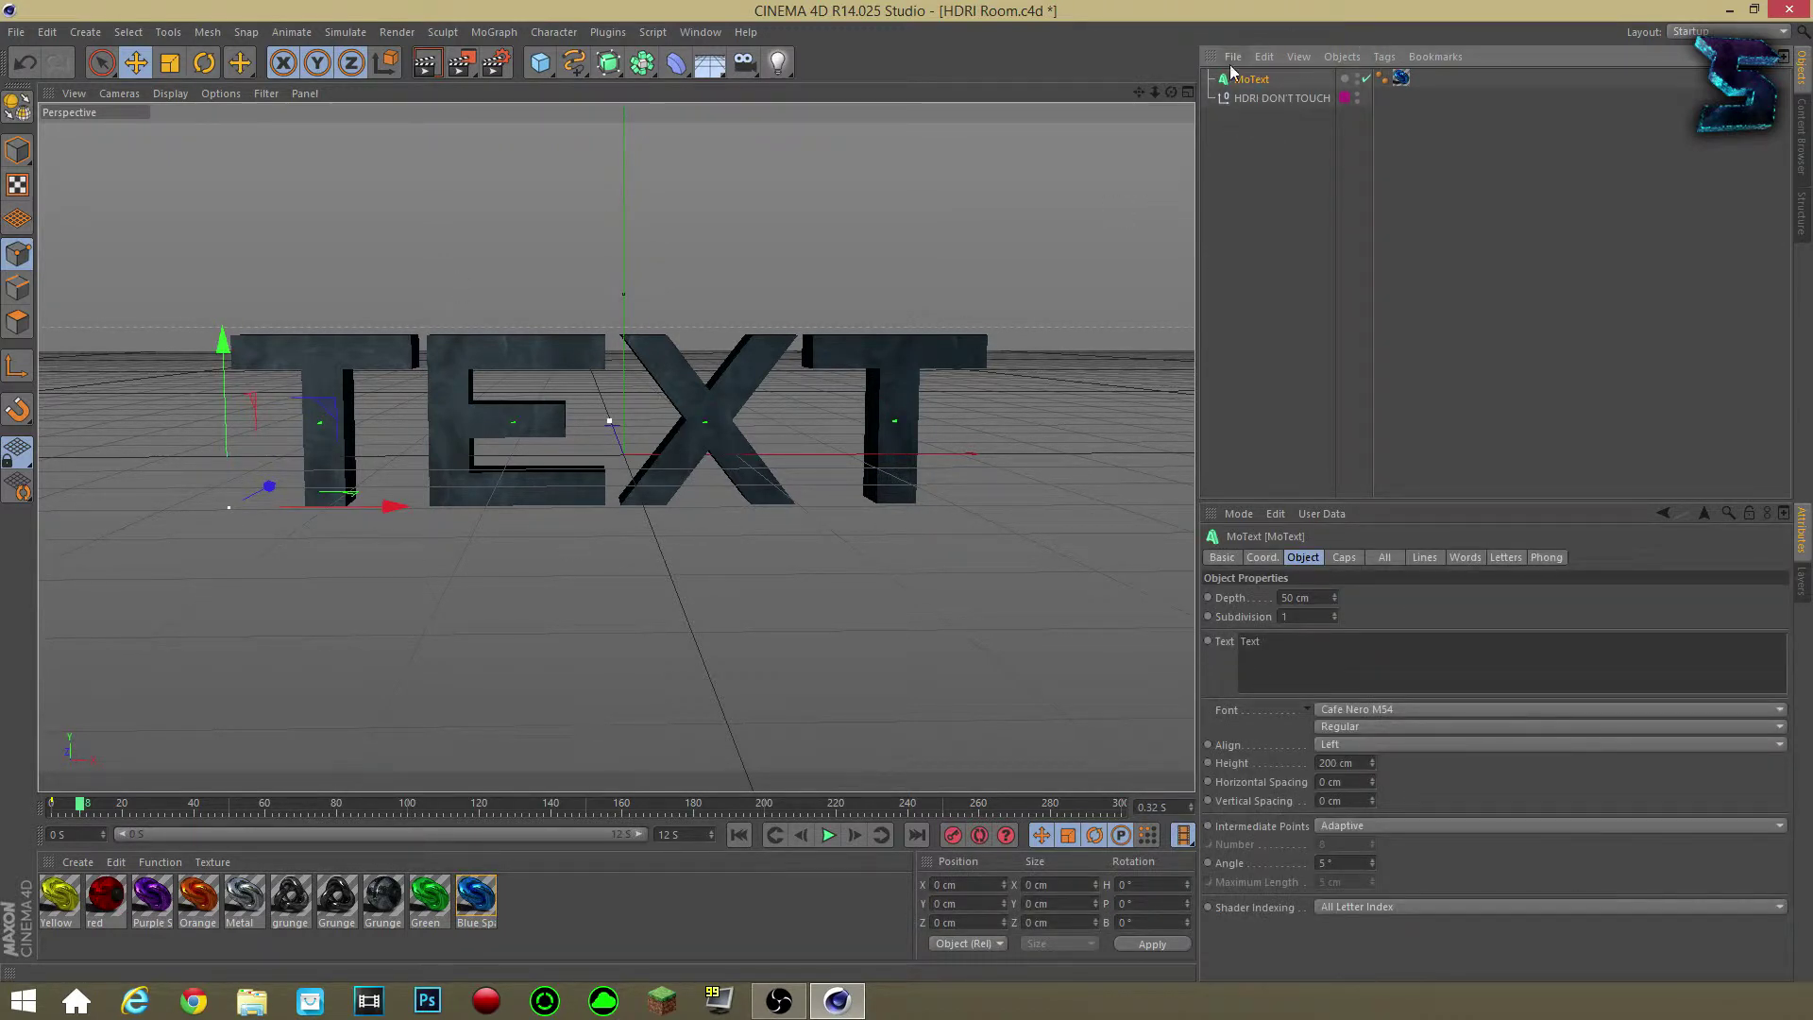
Set both the start and end caps to Fillet Cap.
click(1343, 557)
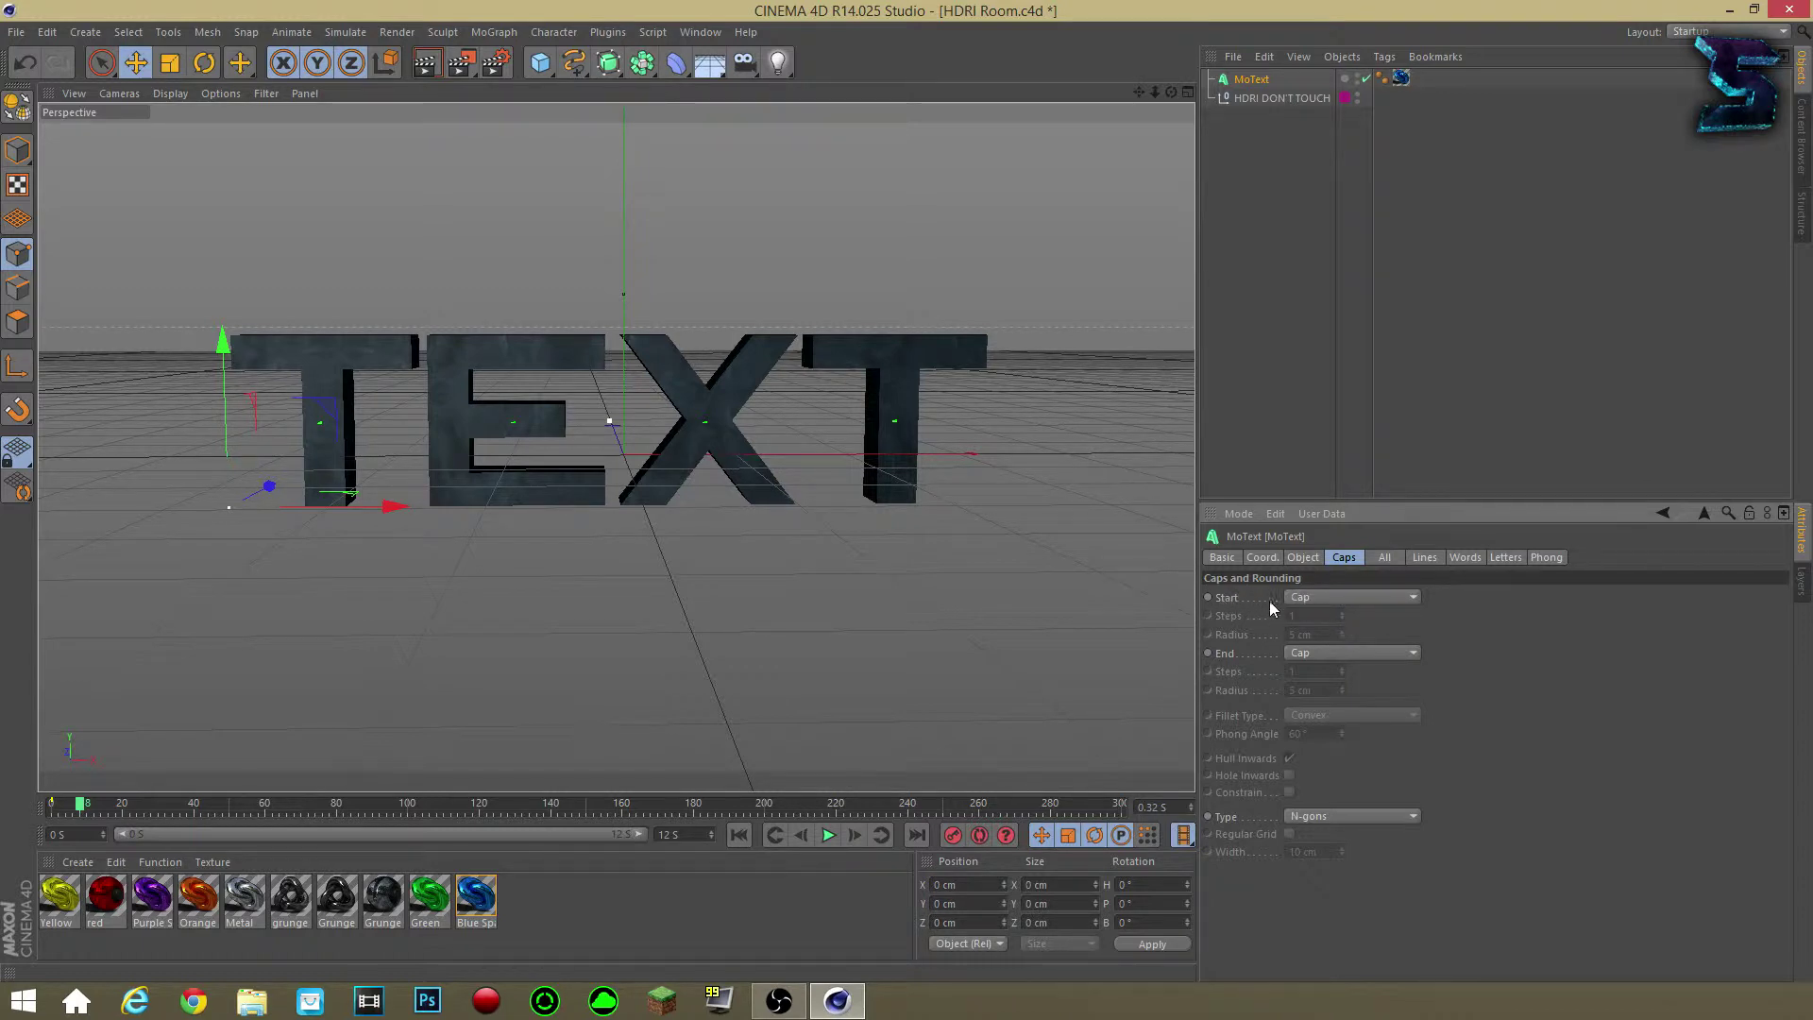
click(1320, 596)
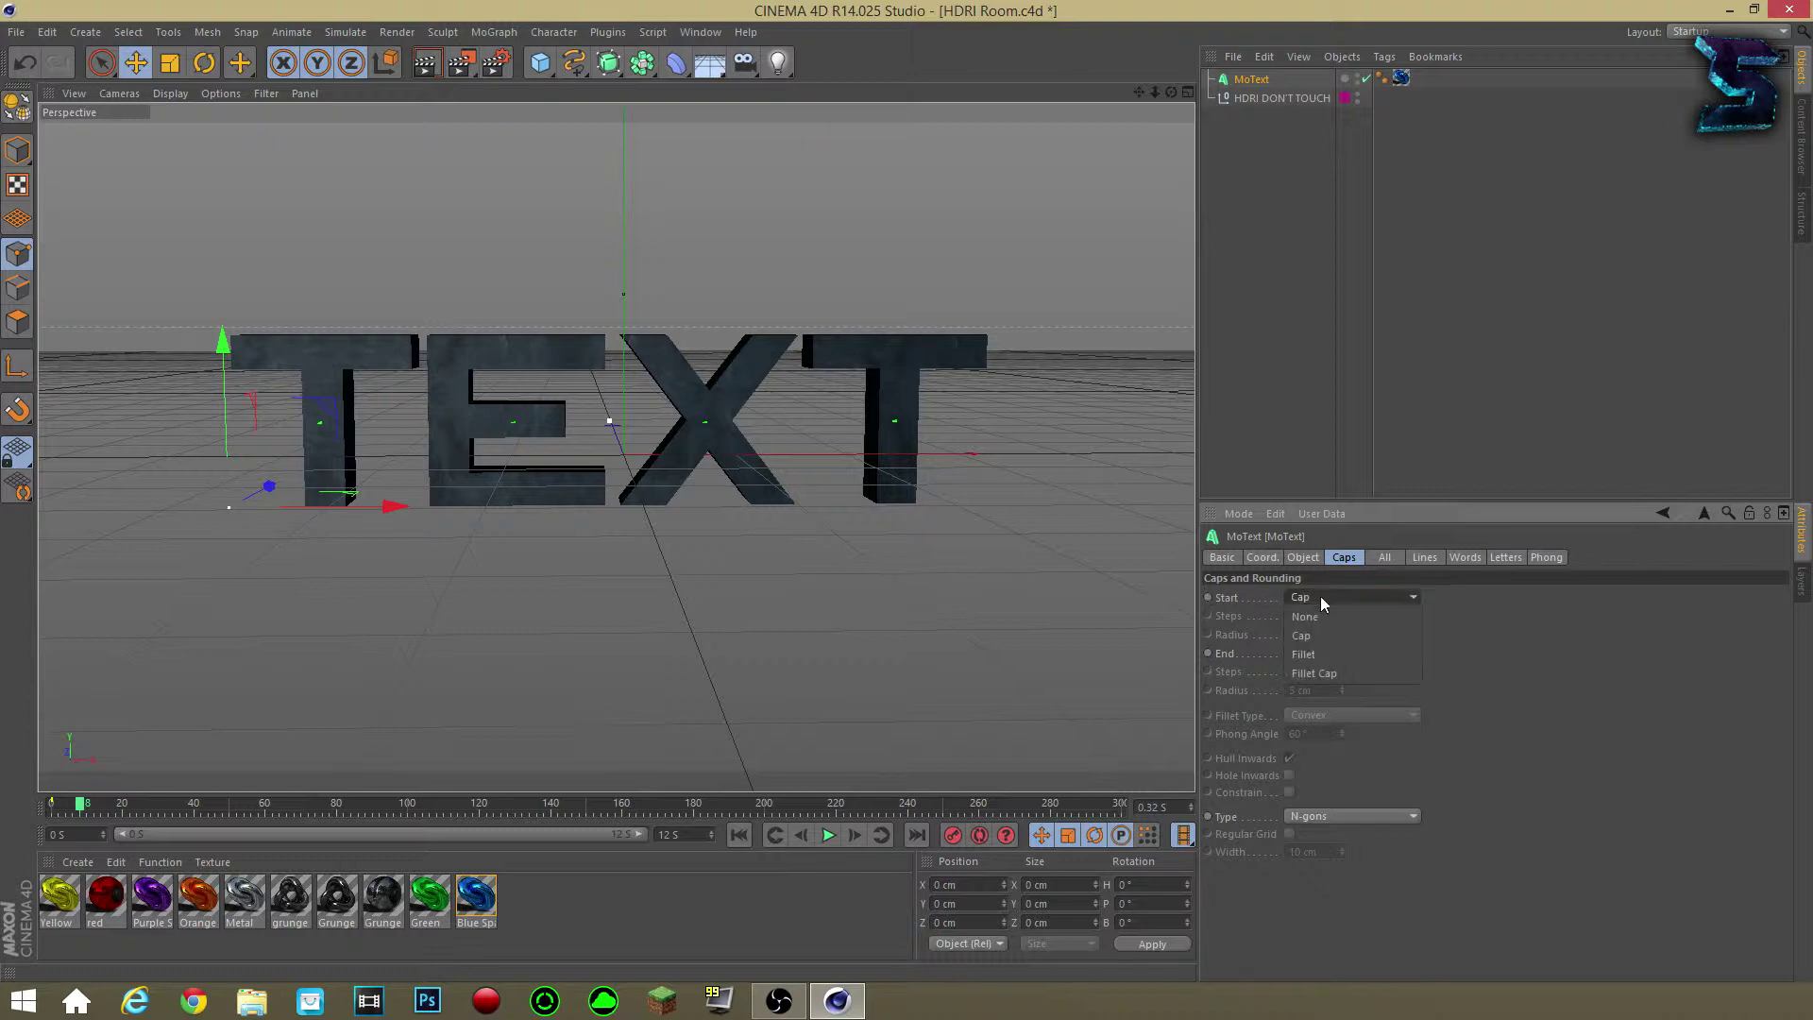
click(1324, 669)
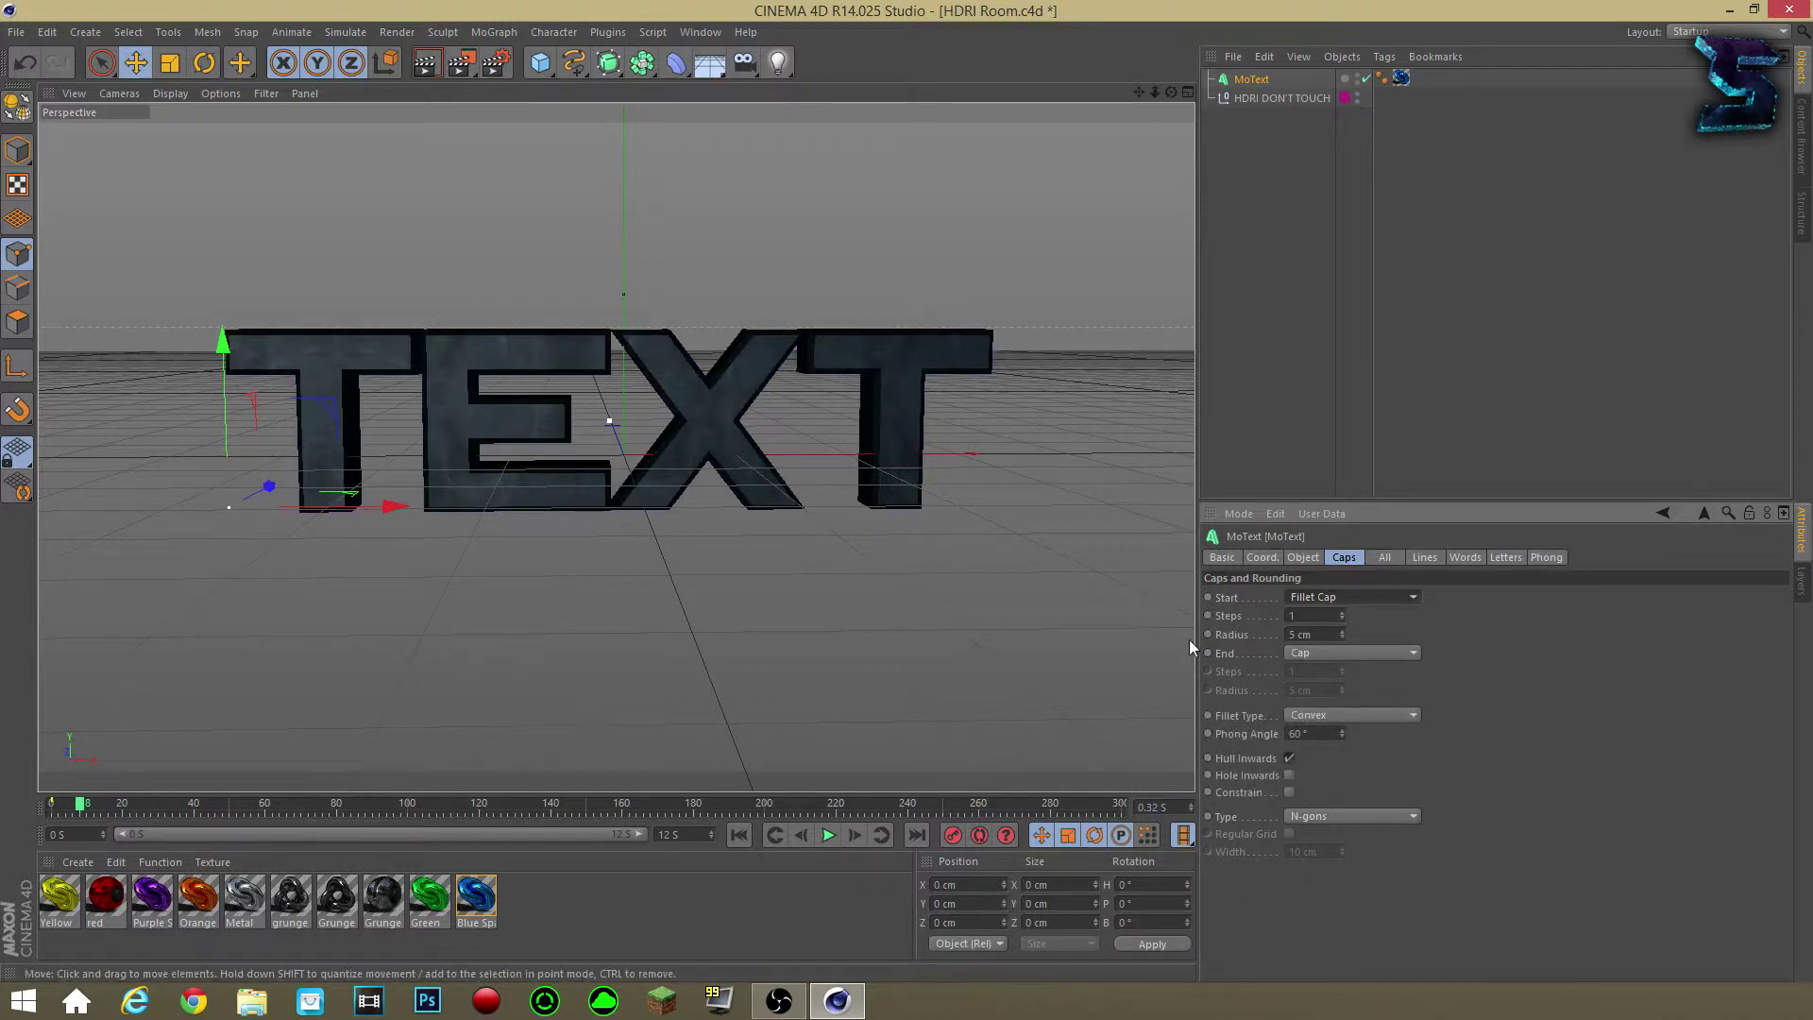
click(1324, 599)
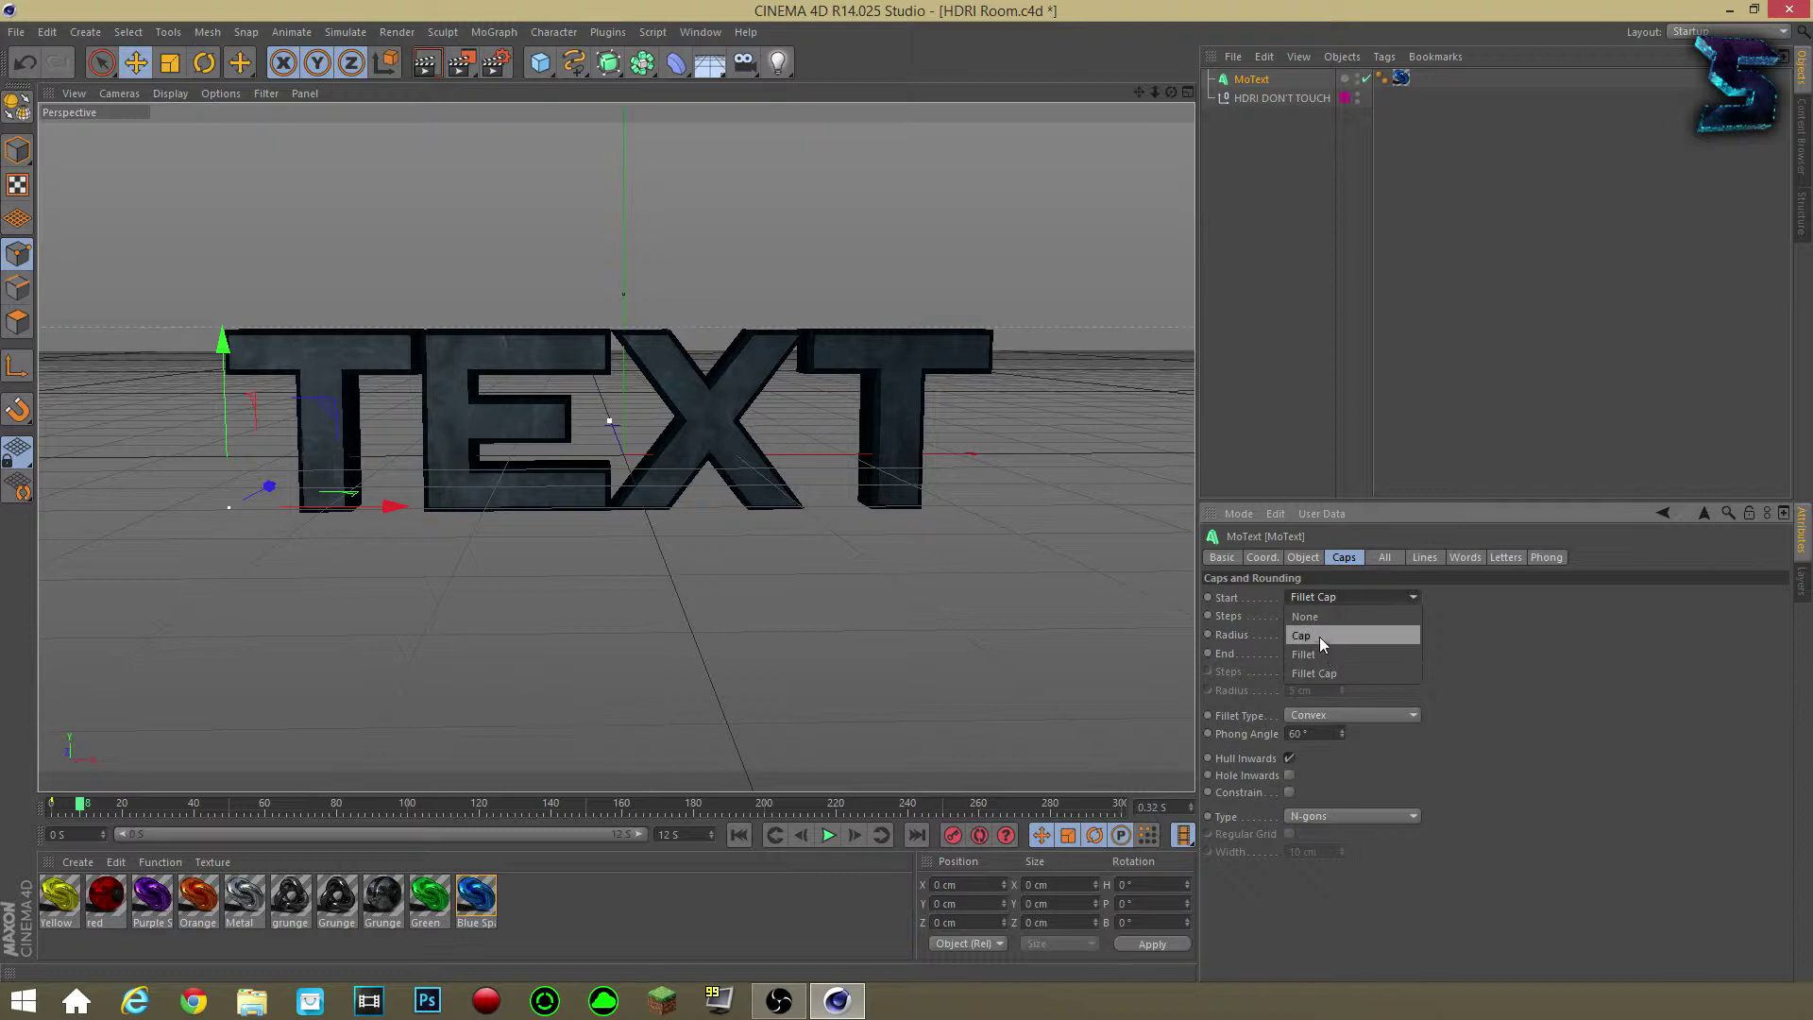
click(1452, 636)
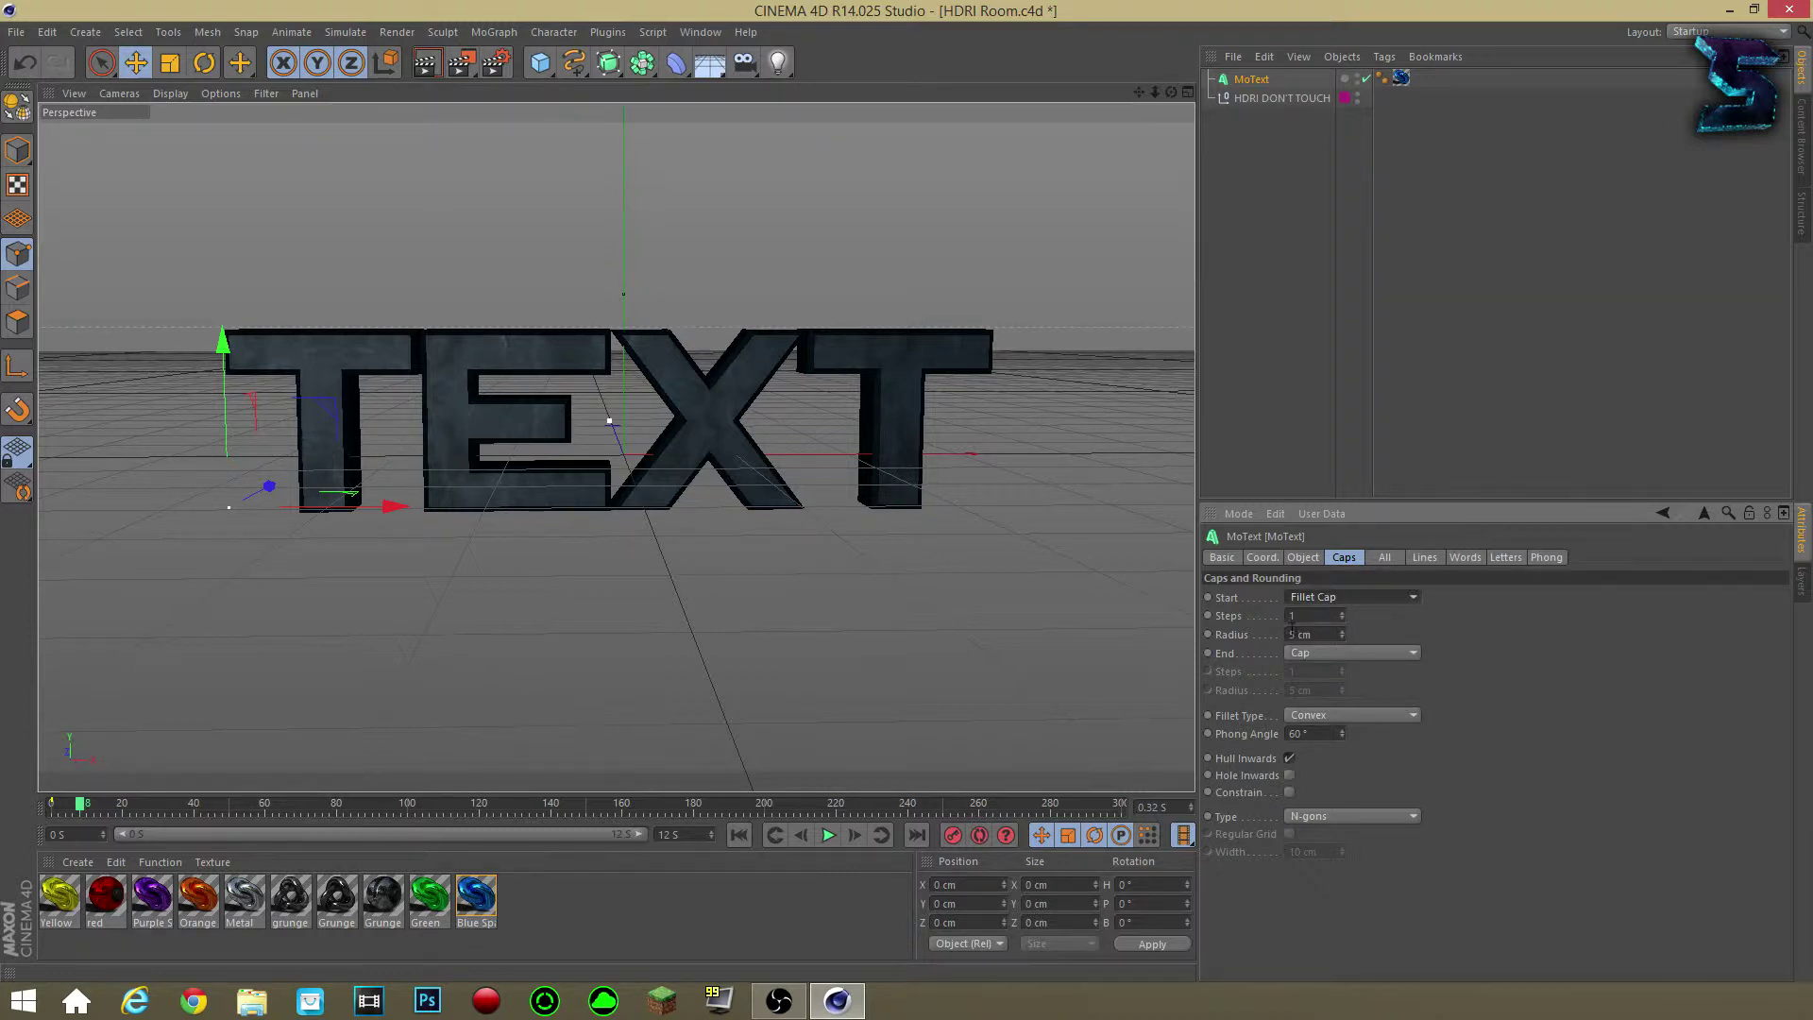
click(1306, 659)
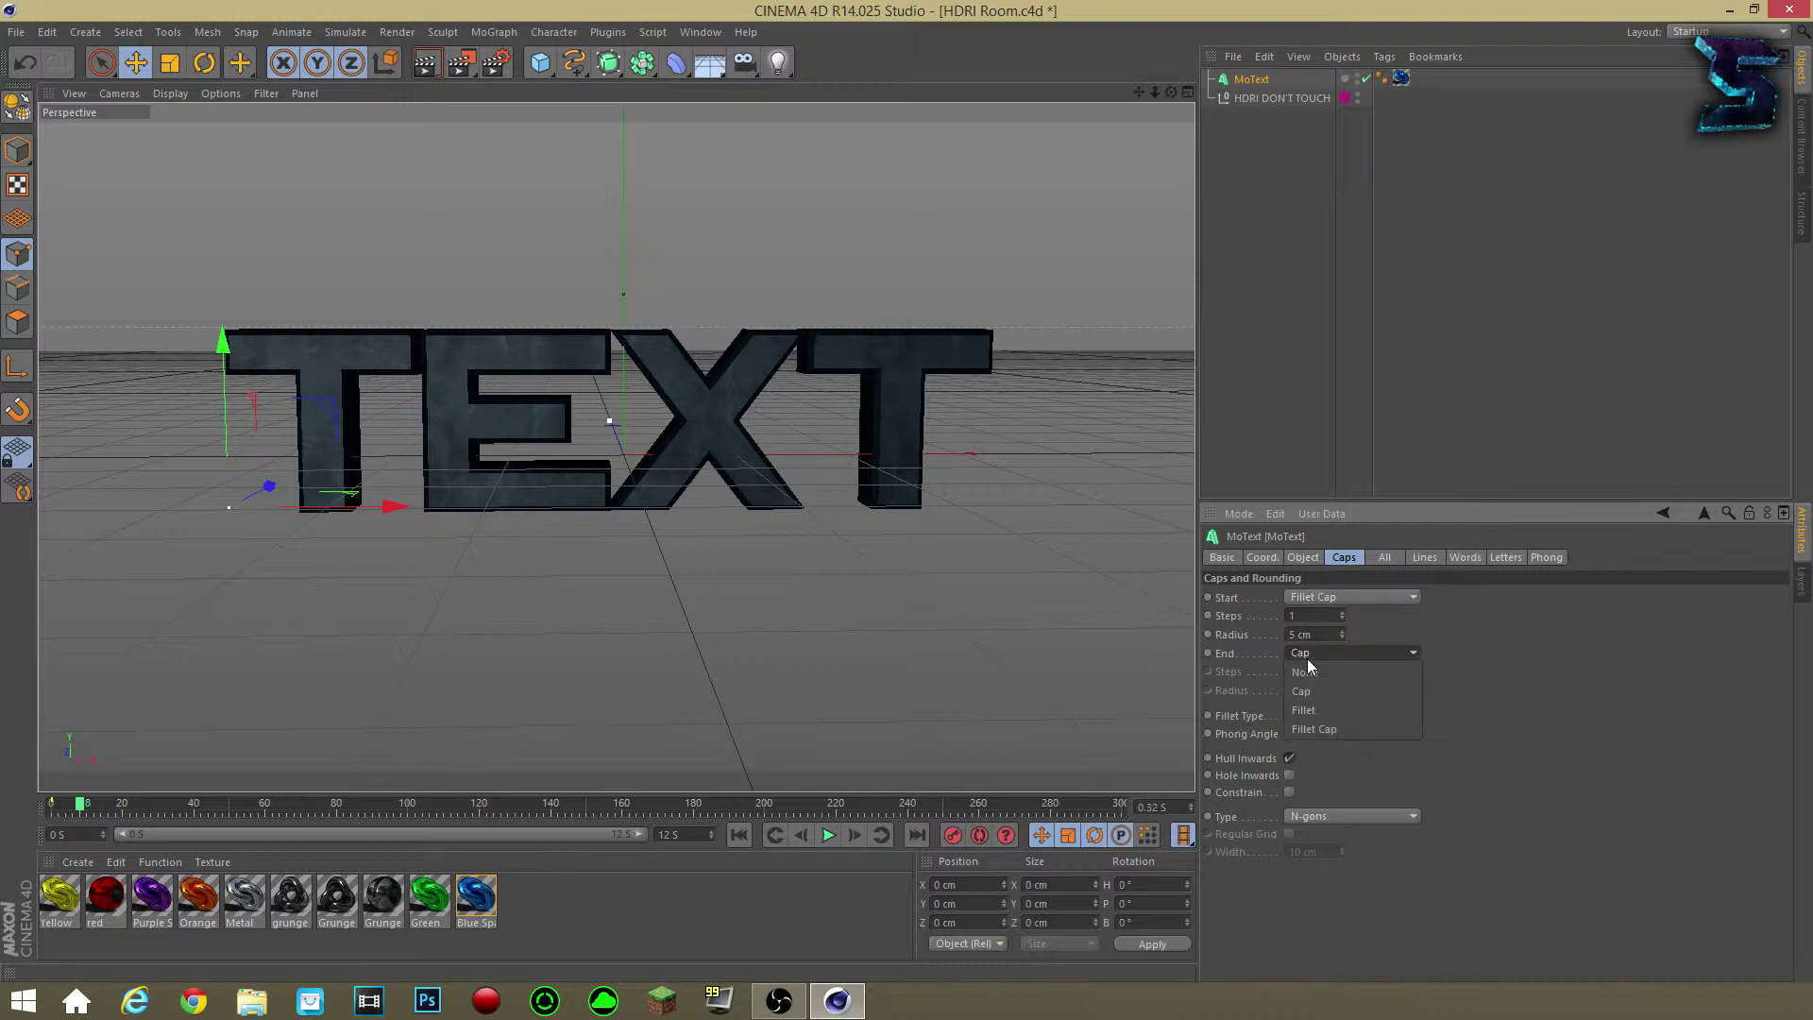
click(1323, 727)
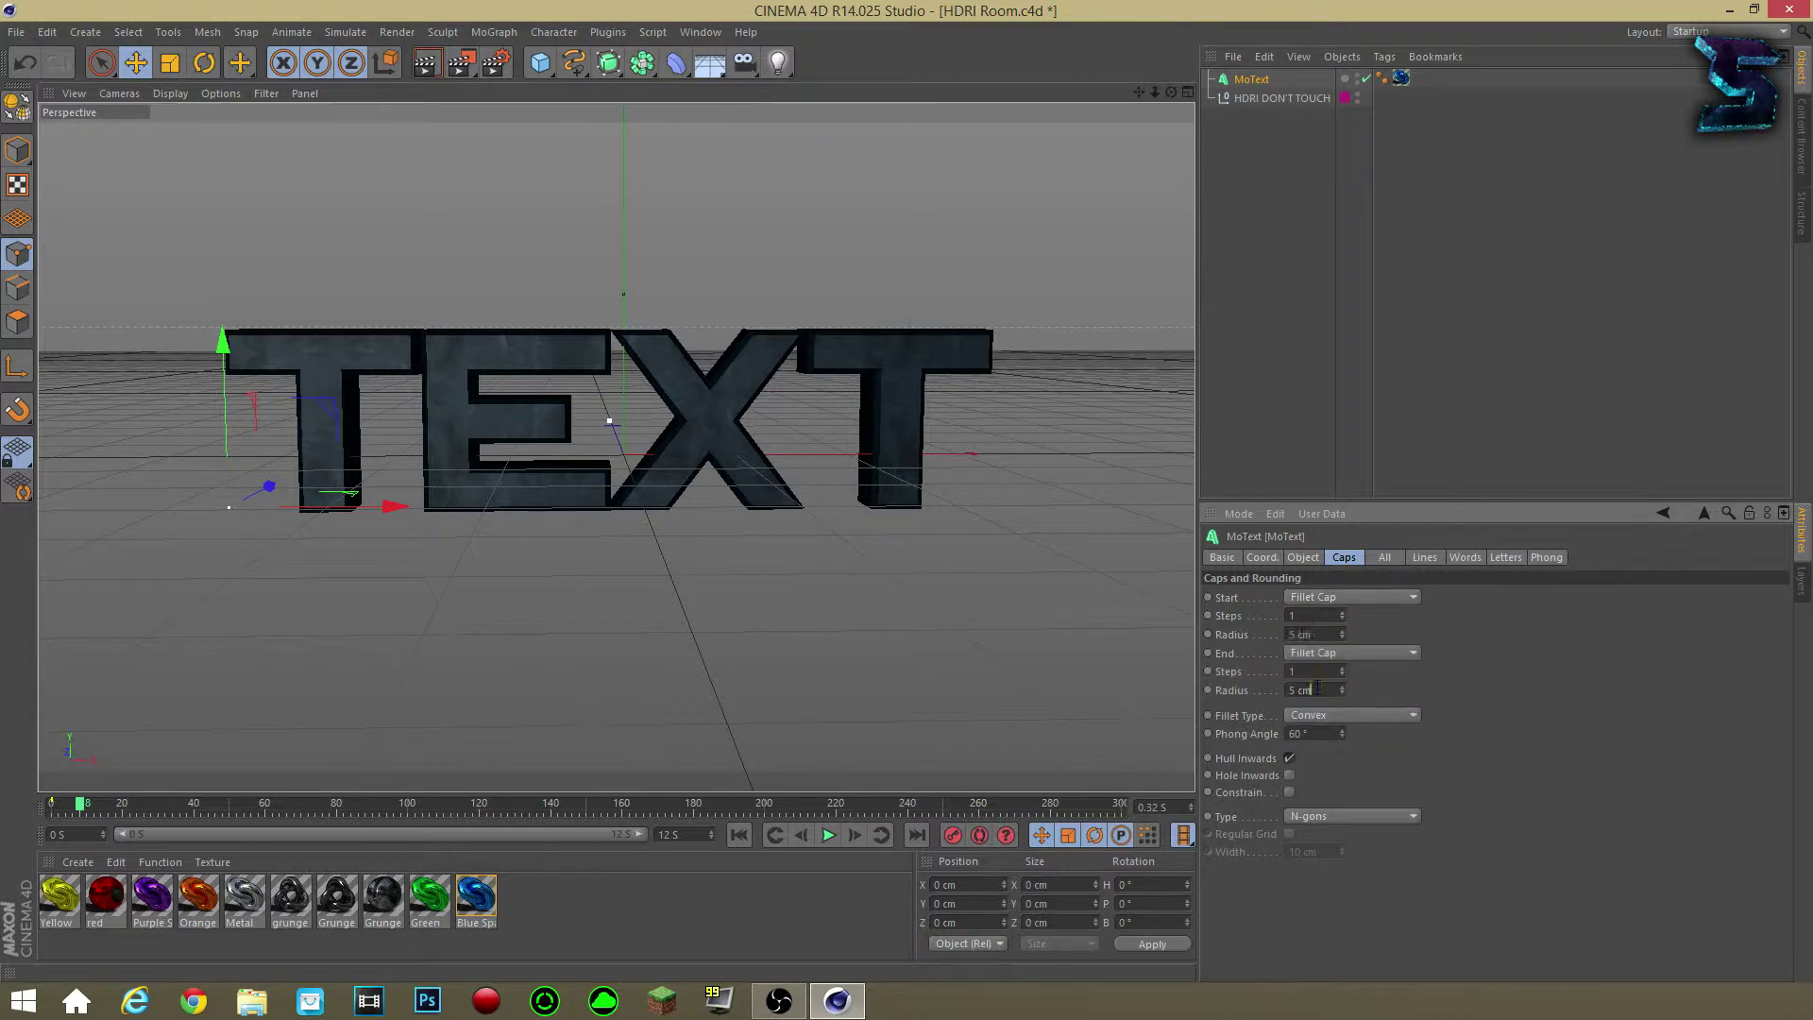
Set both fillet radii to 5 cm and test-render the rounded text.
mouse_move(1341, 634)
mouse_down()
mouse_move(1341, 547)
mouse_move(1341, 661)
mouse_move(1346, 630)
mouse_up()
text(5)
key(Return)
drag(1342, 689, 1342, 643)
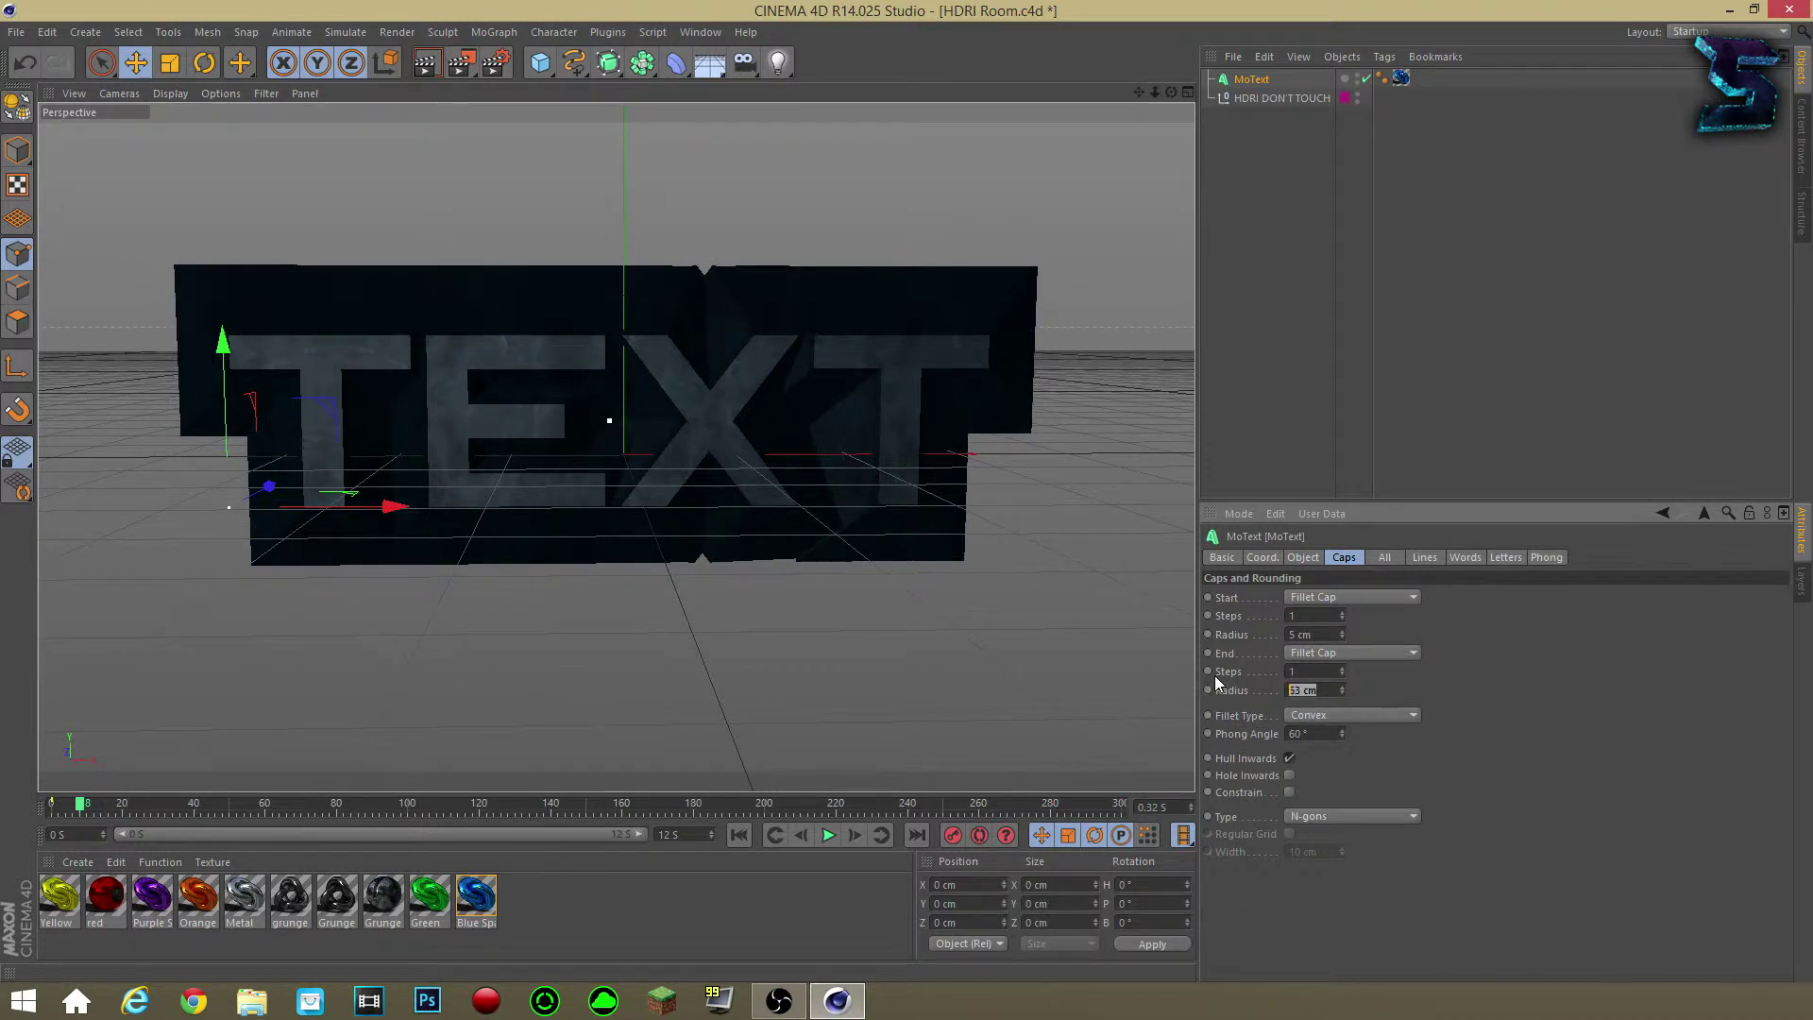
text(5)
key(Return)
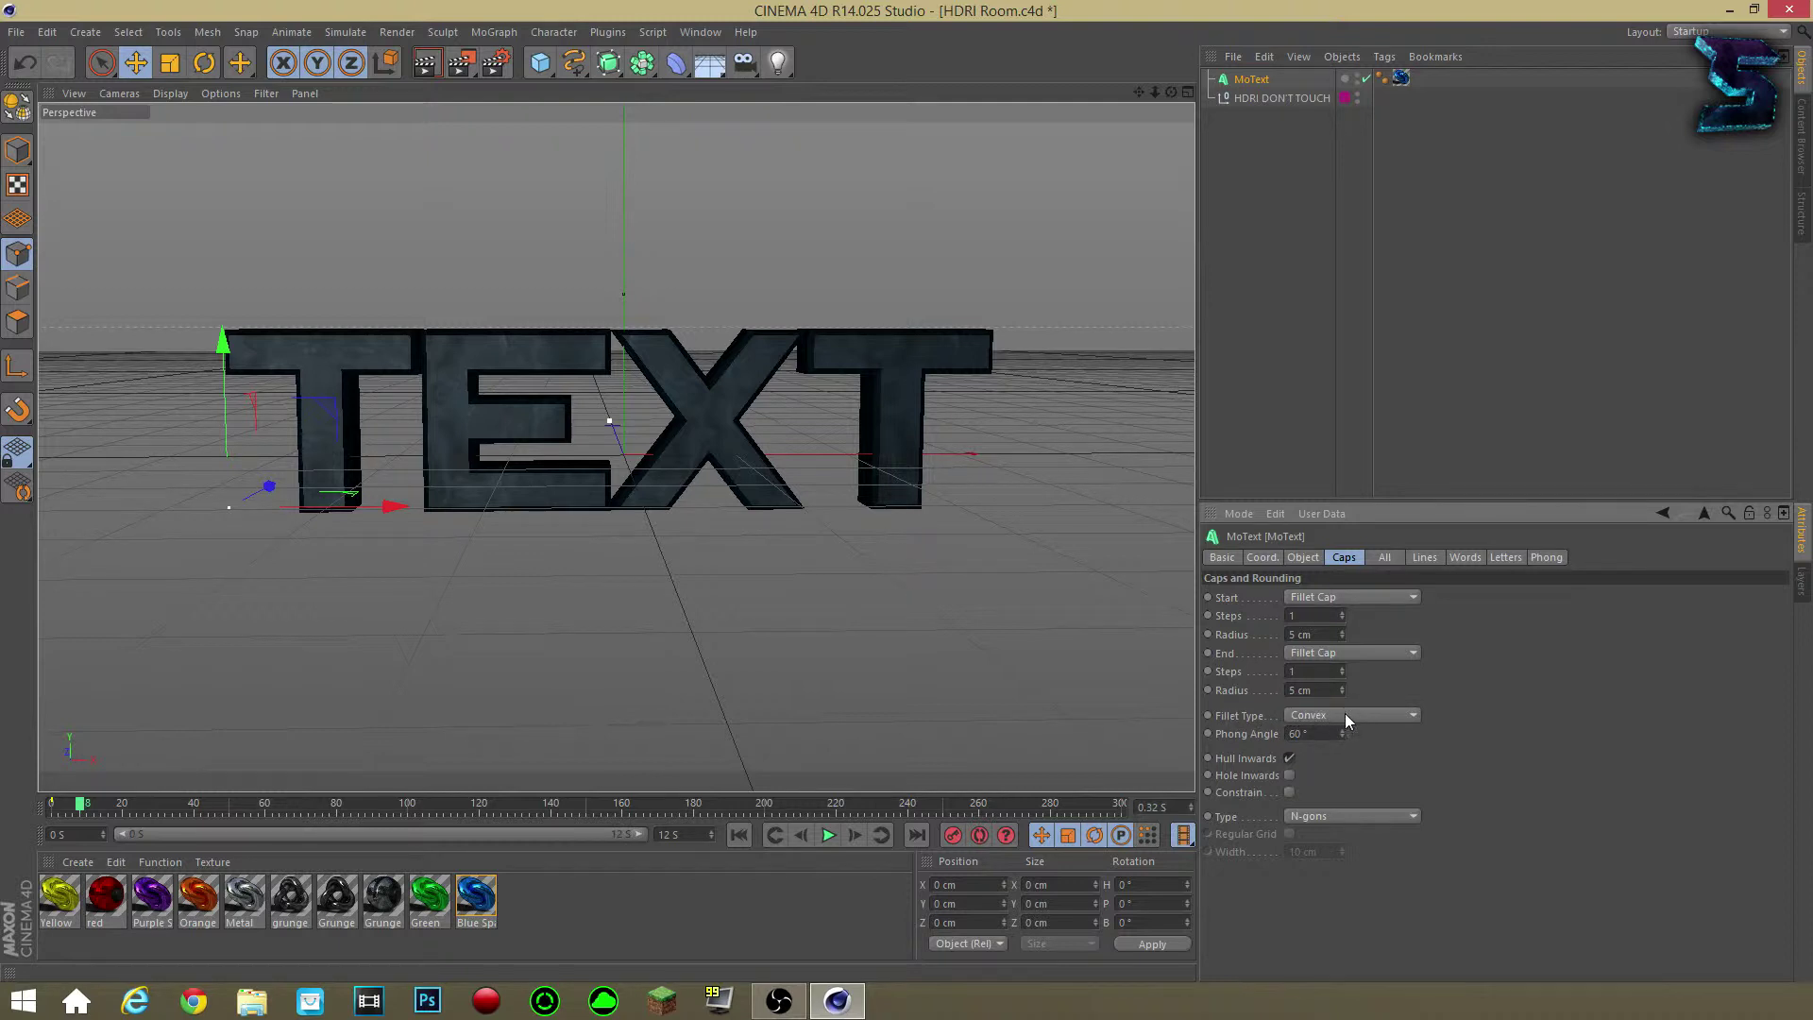
key(ctrl+r)
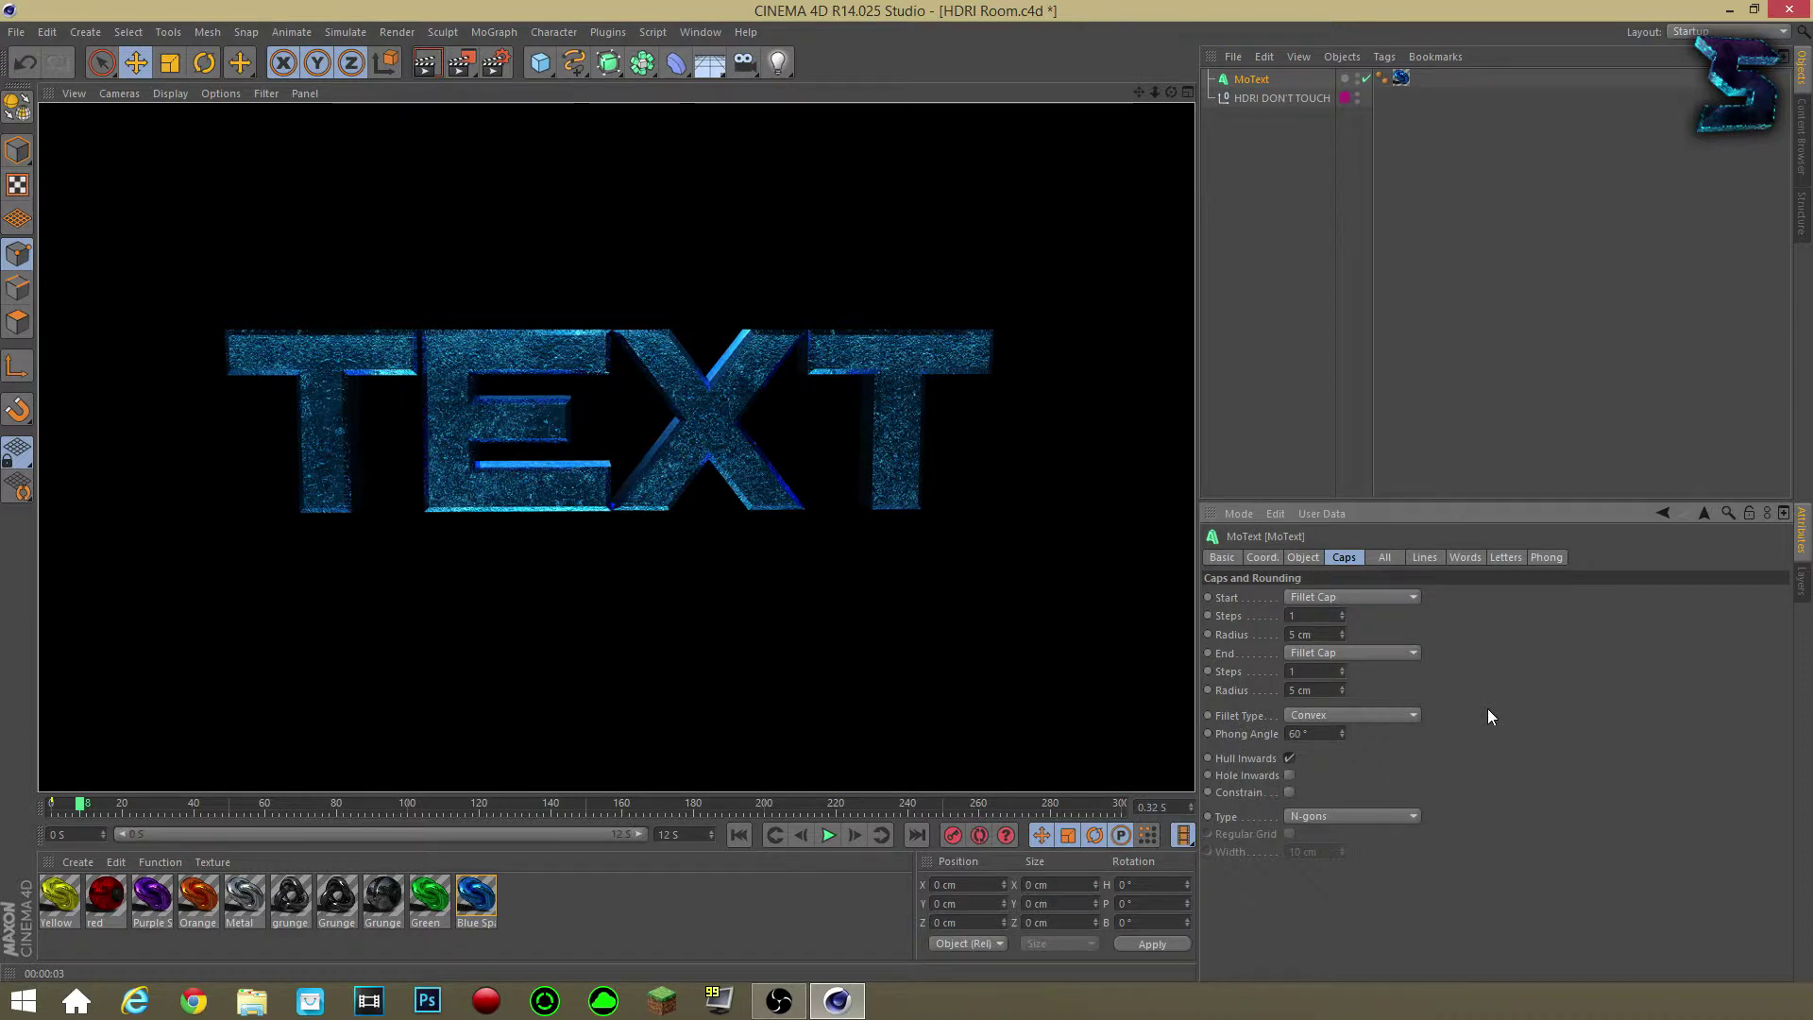
Change the MoText fillet type from Convex to Engraved and test-render it.
click(1388, 714)
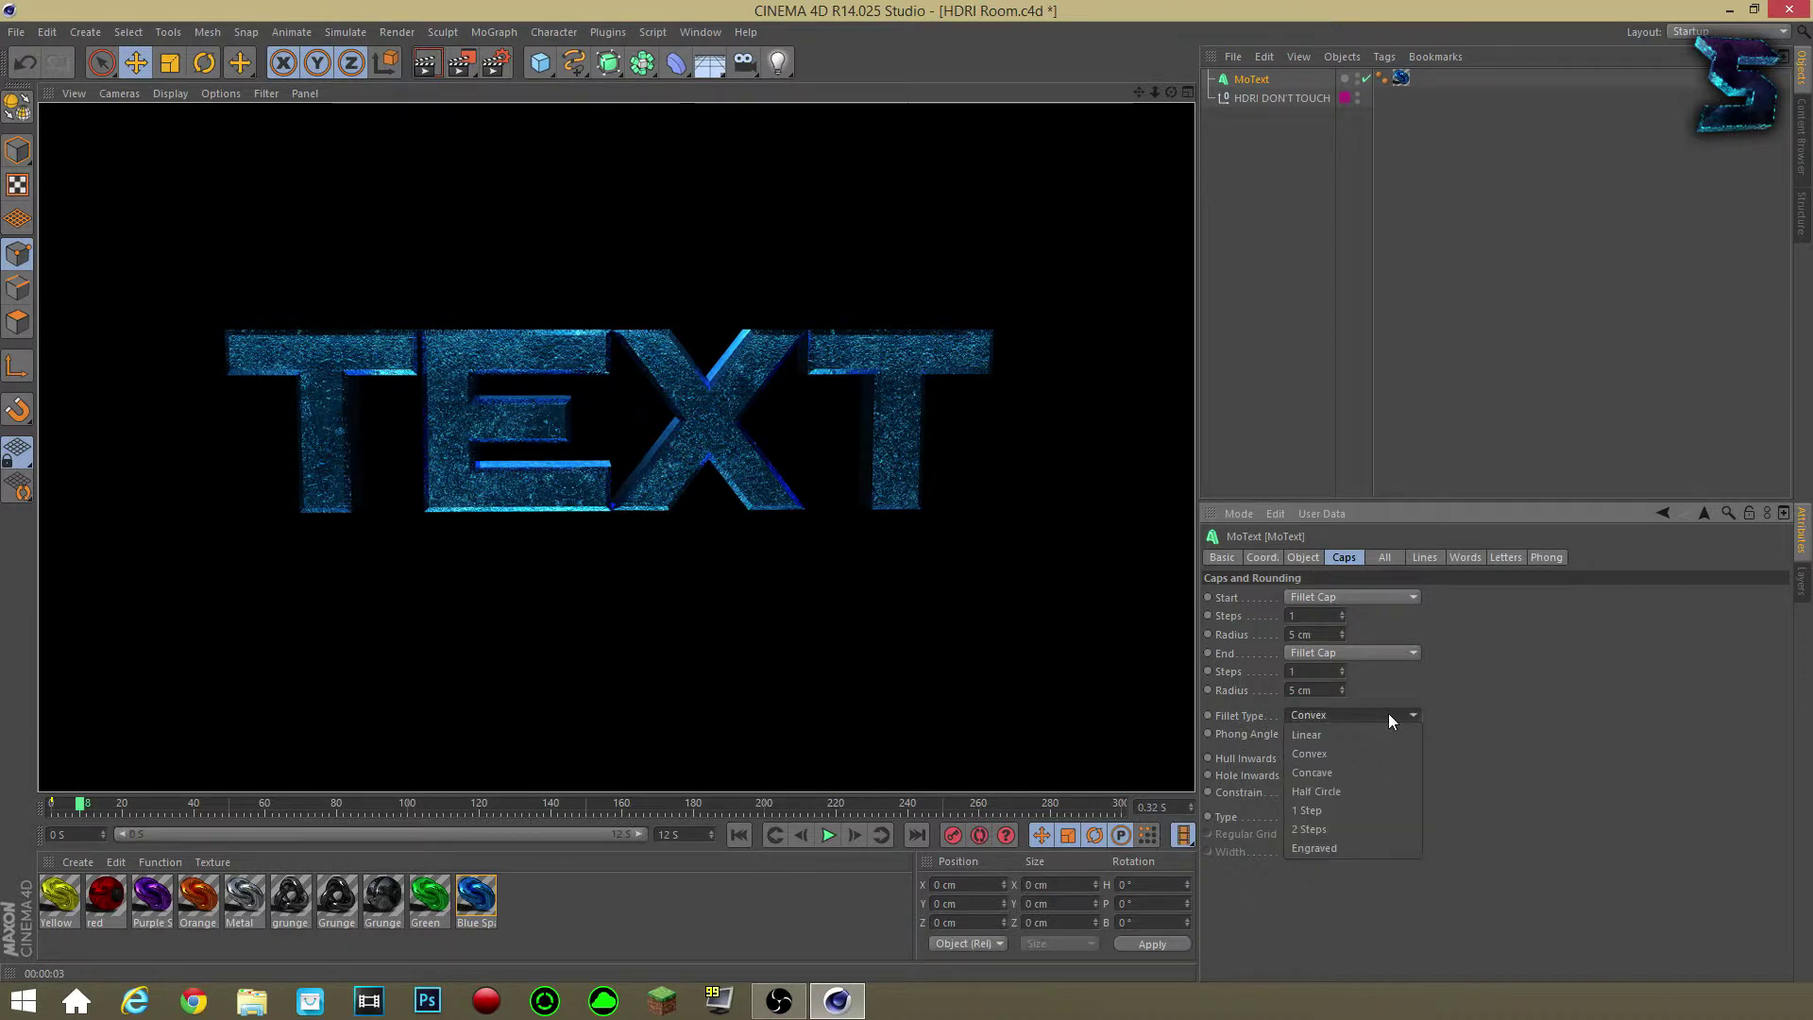
click(1370, 847)
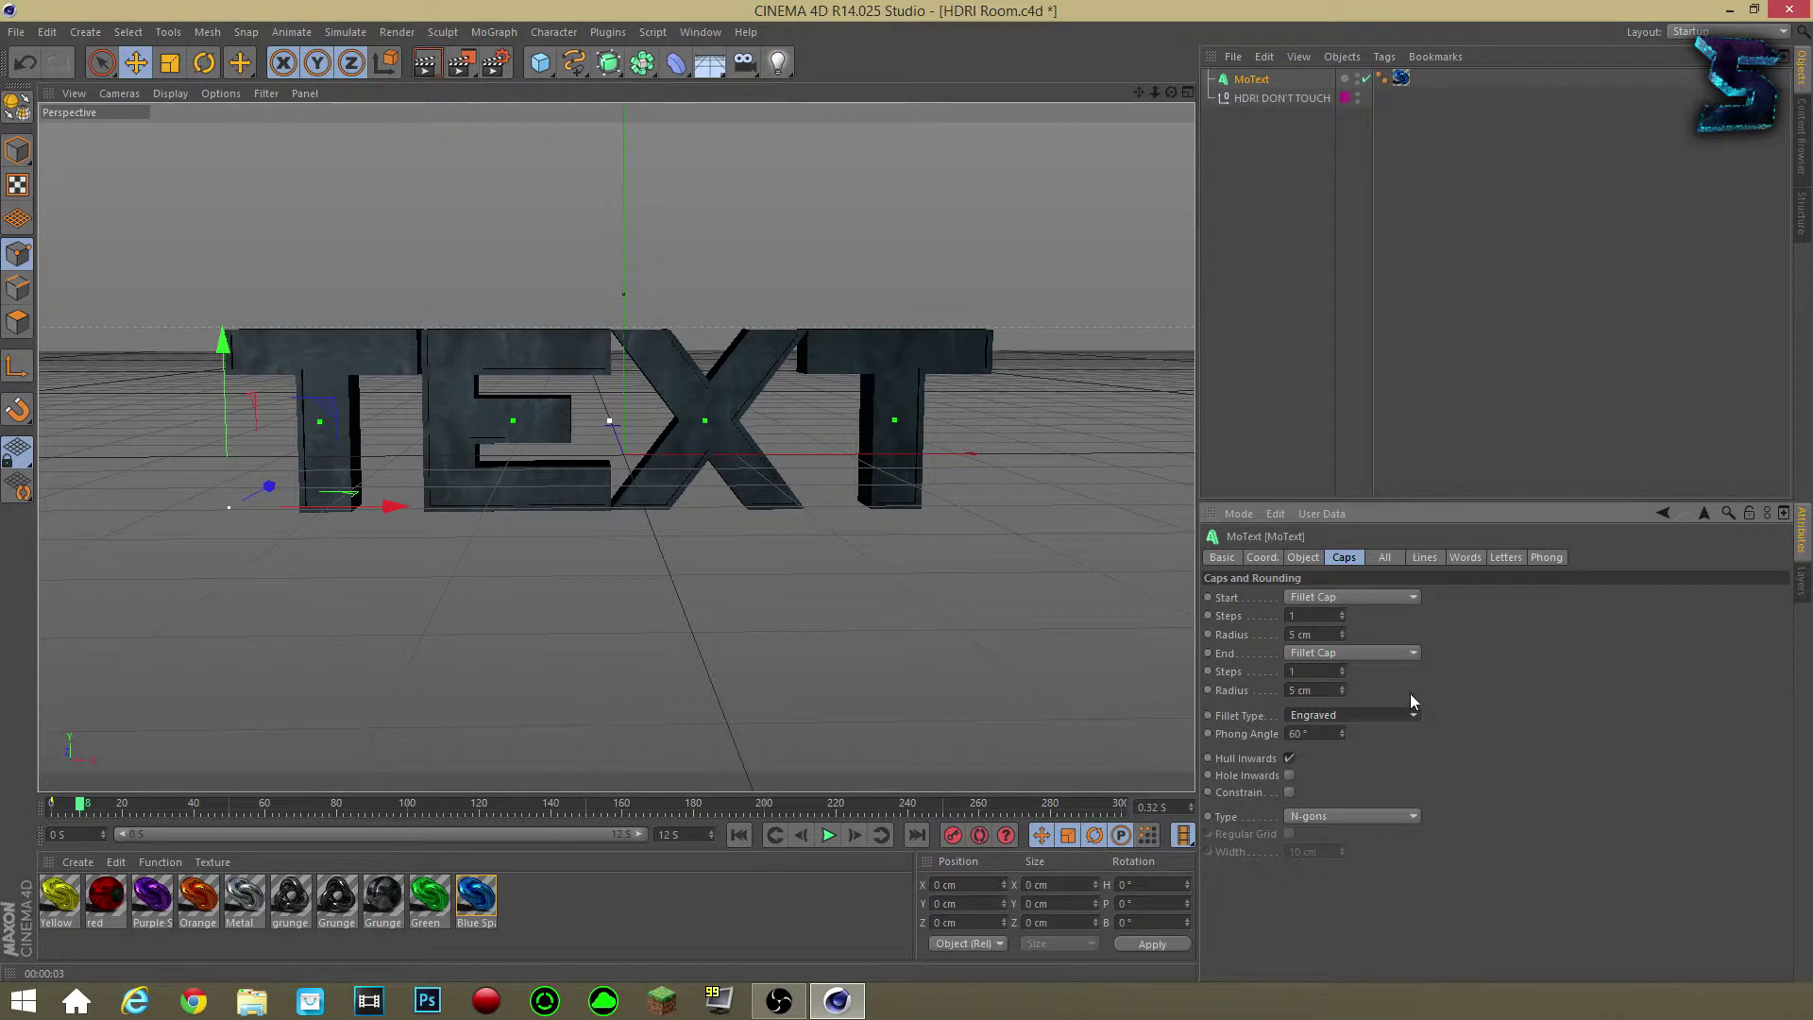
key(ctrl+r)
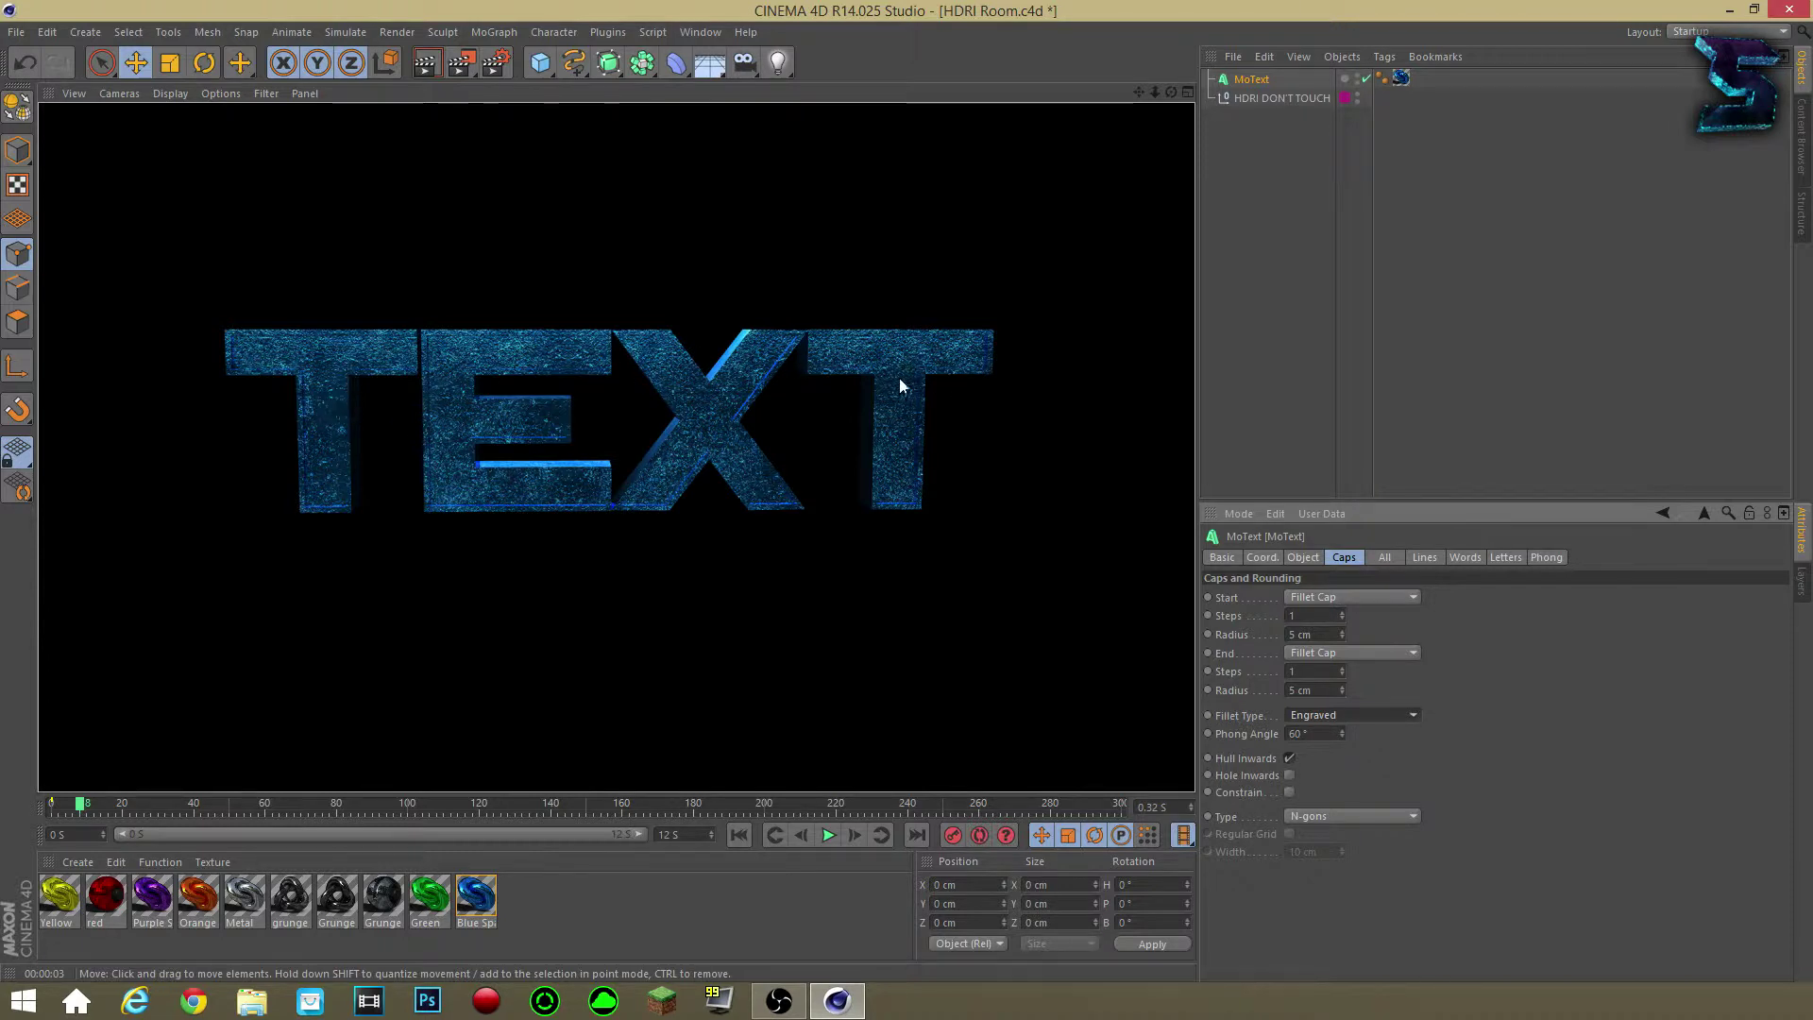
click(1543, 314)
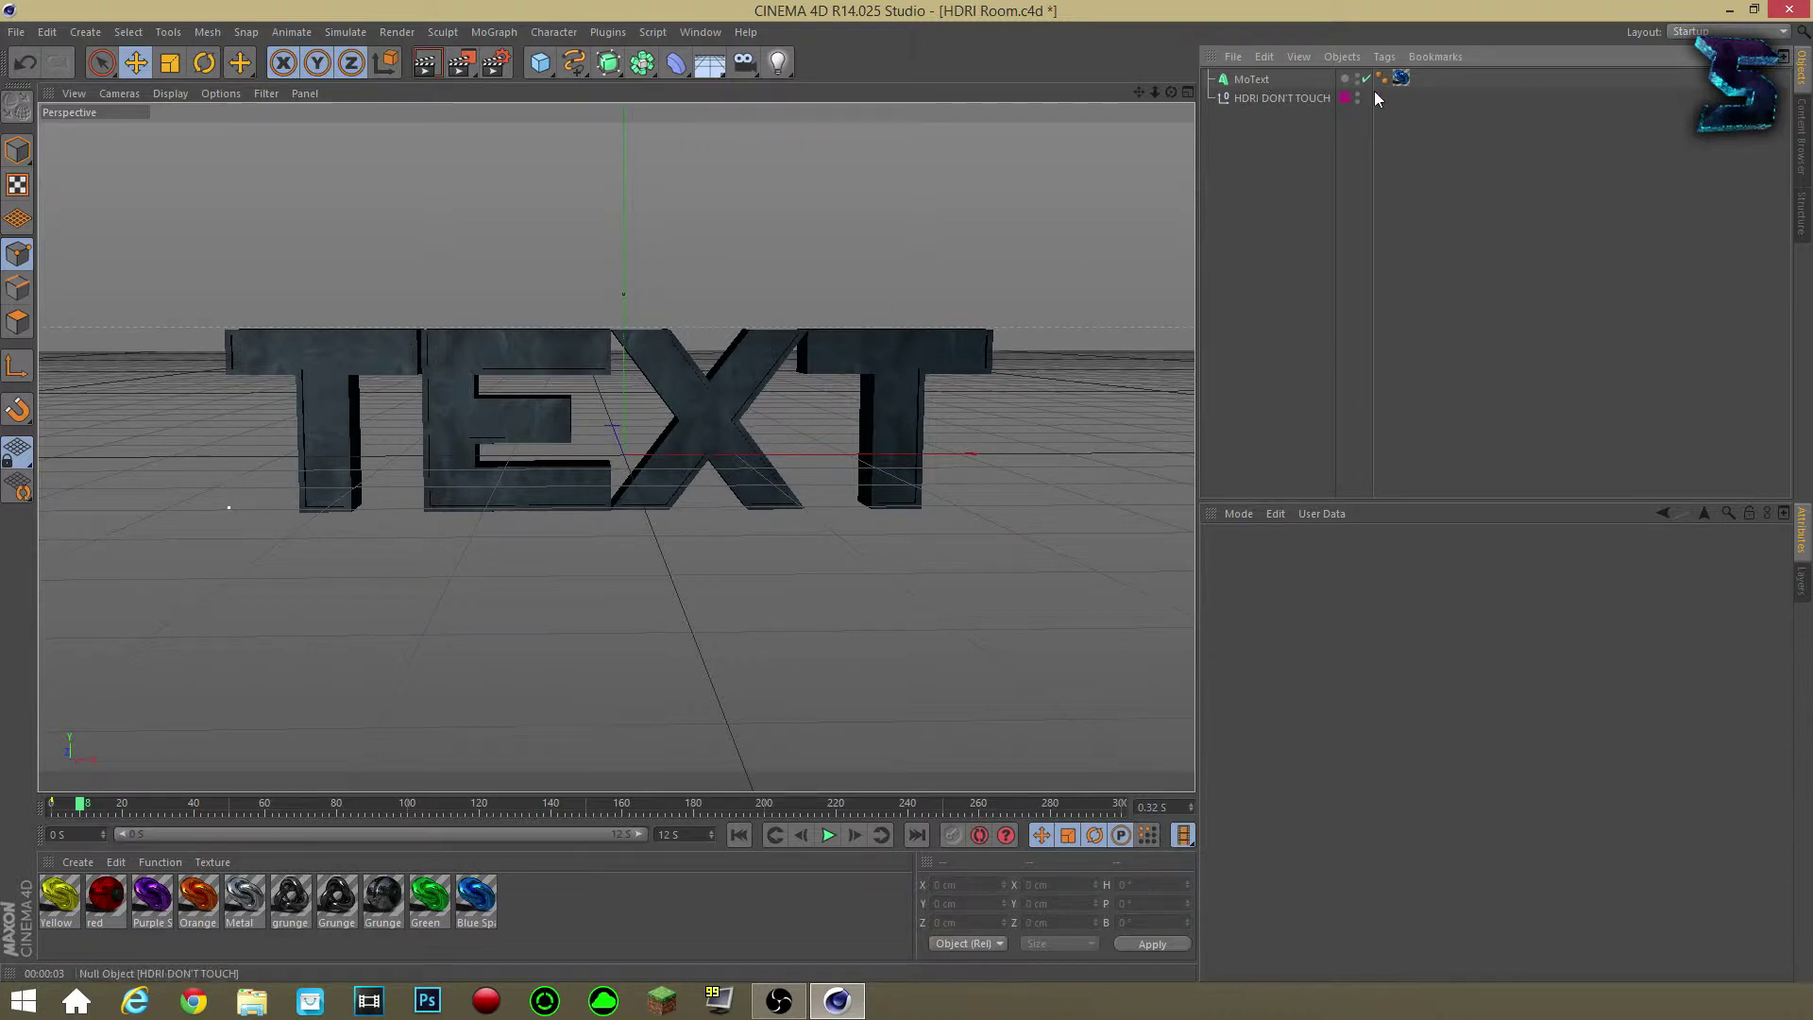
Drag the Metal material onto the MoText as a new texture tag.
click(1400, 79)
click(1412, 133)
drag(478, 892, 1269, 80)
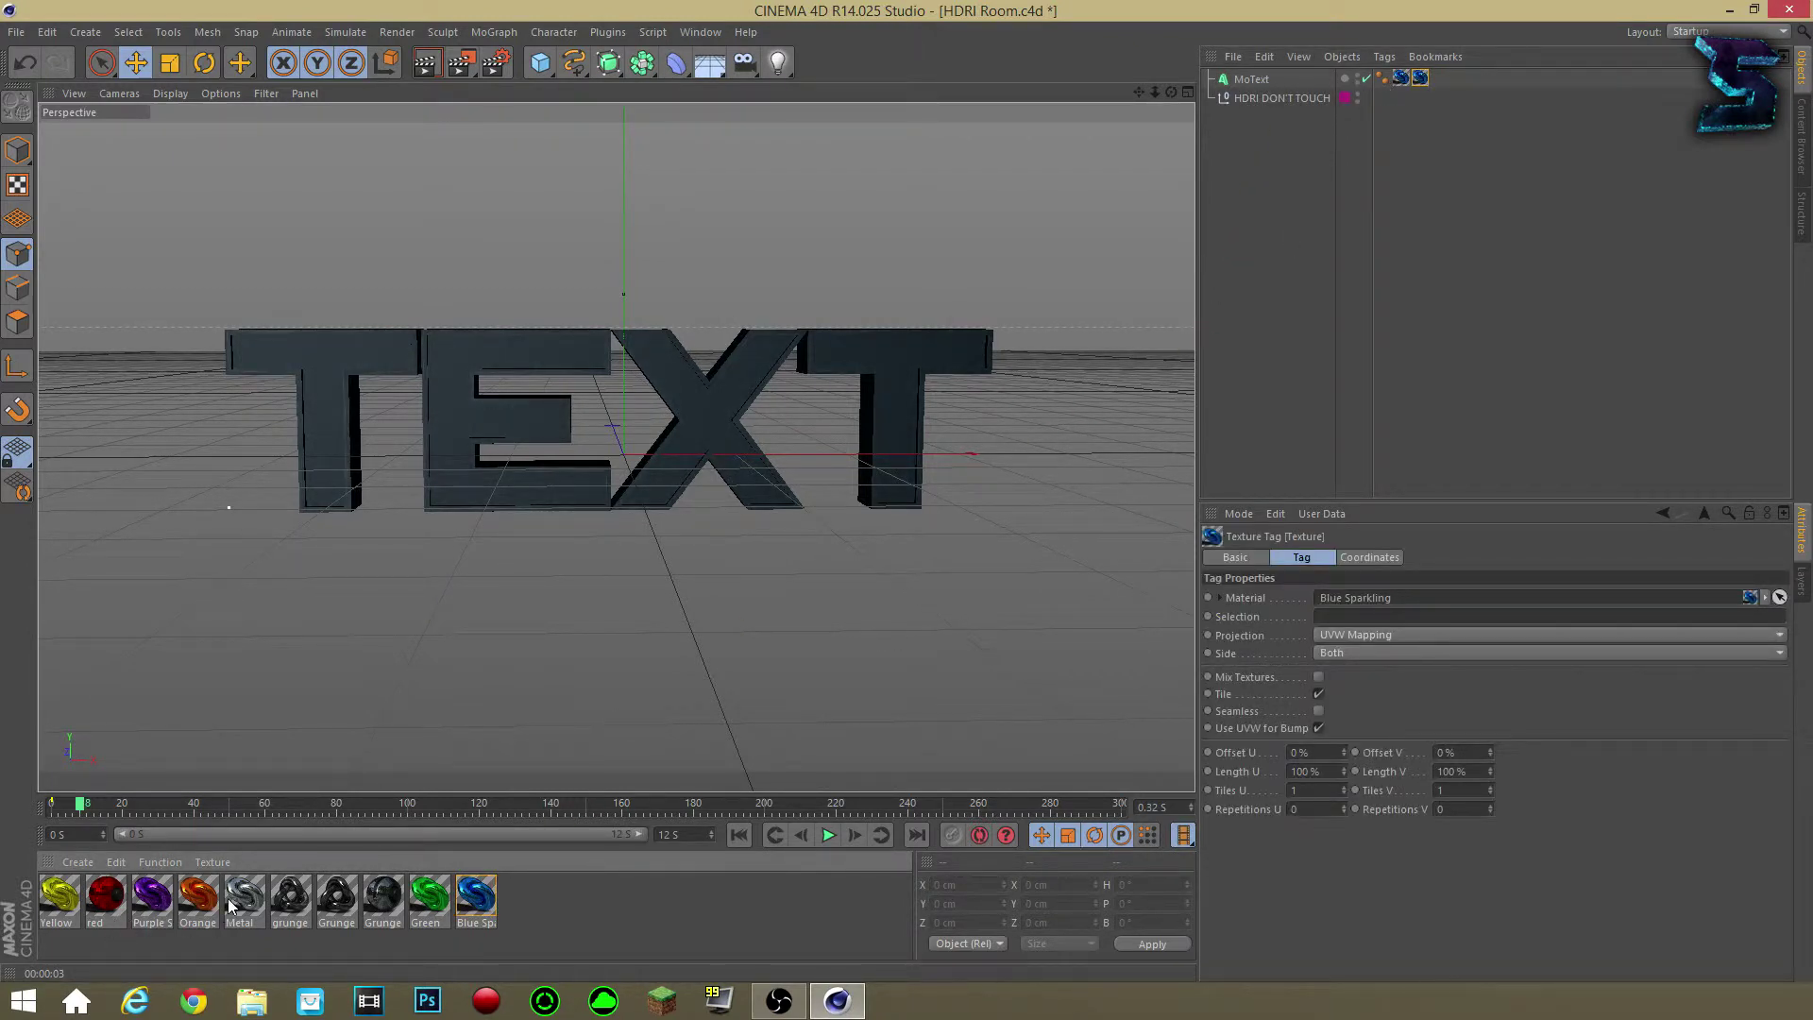
drag(228, 898, 1268, 83)
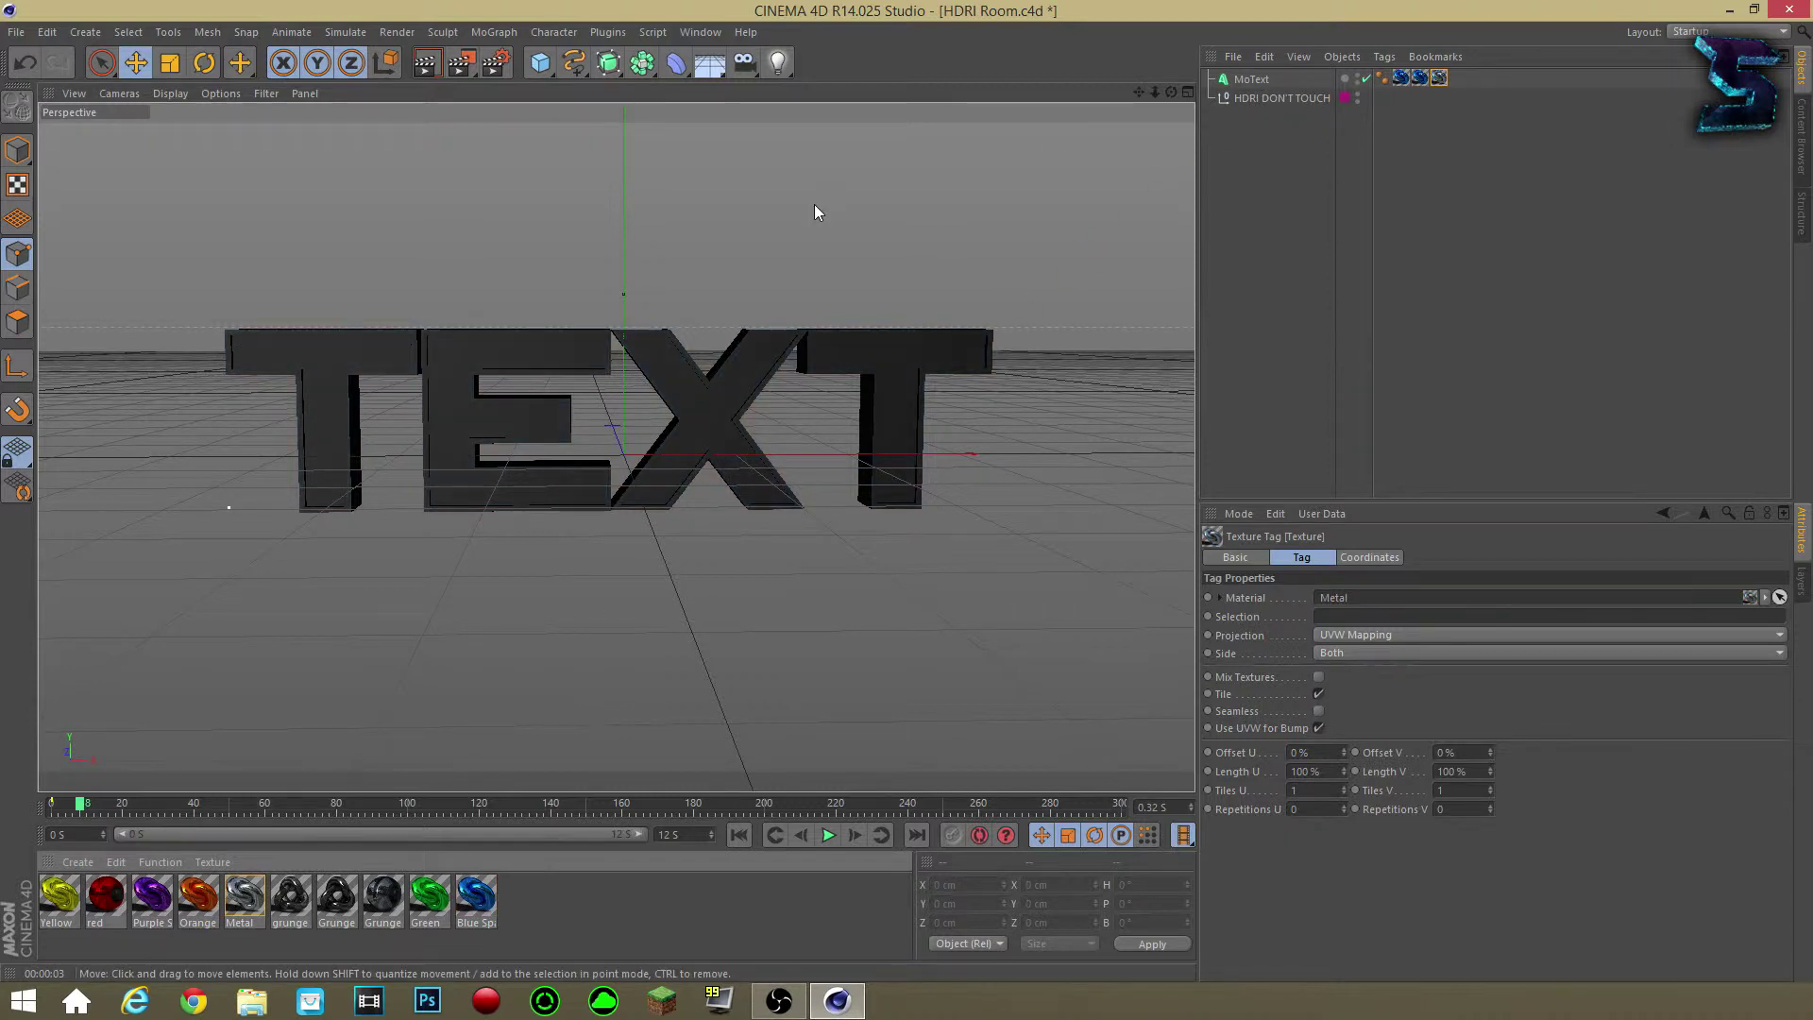
Restrict the two Blue Sparkling tags to selections C1 and C2.
click(1400, 81)
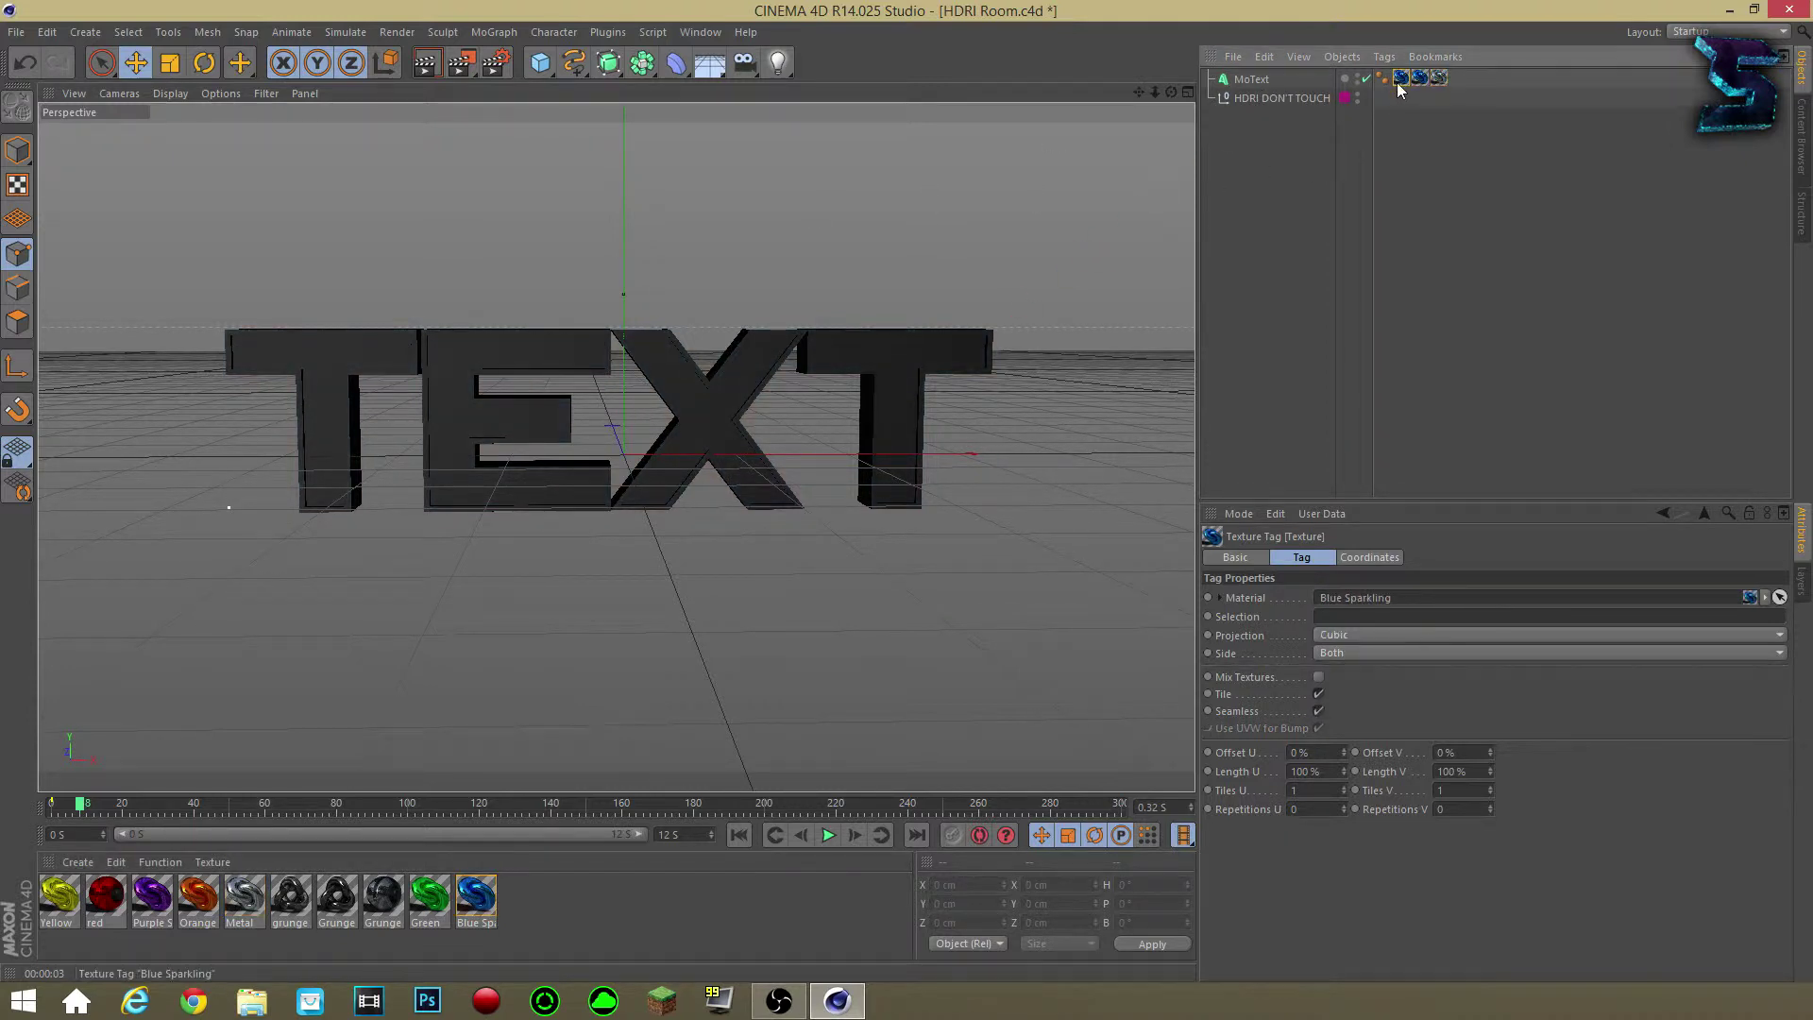
click(1333, 617)
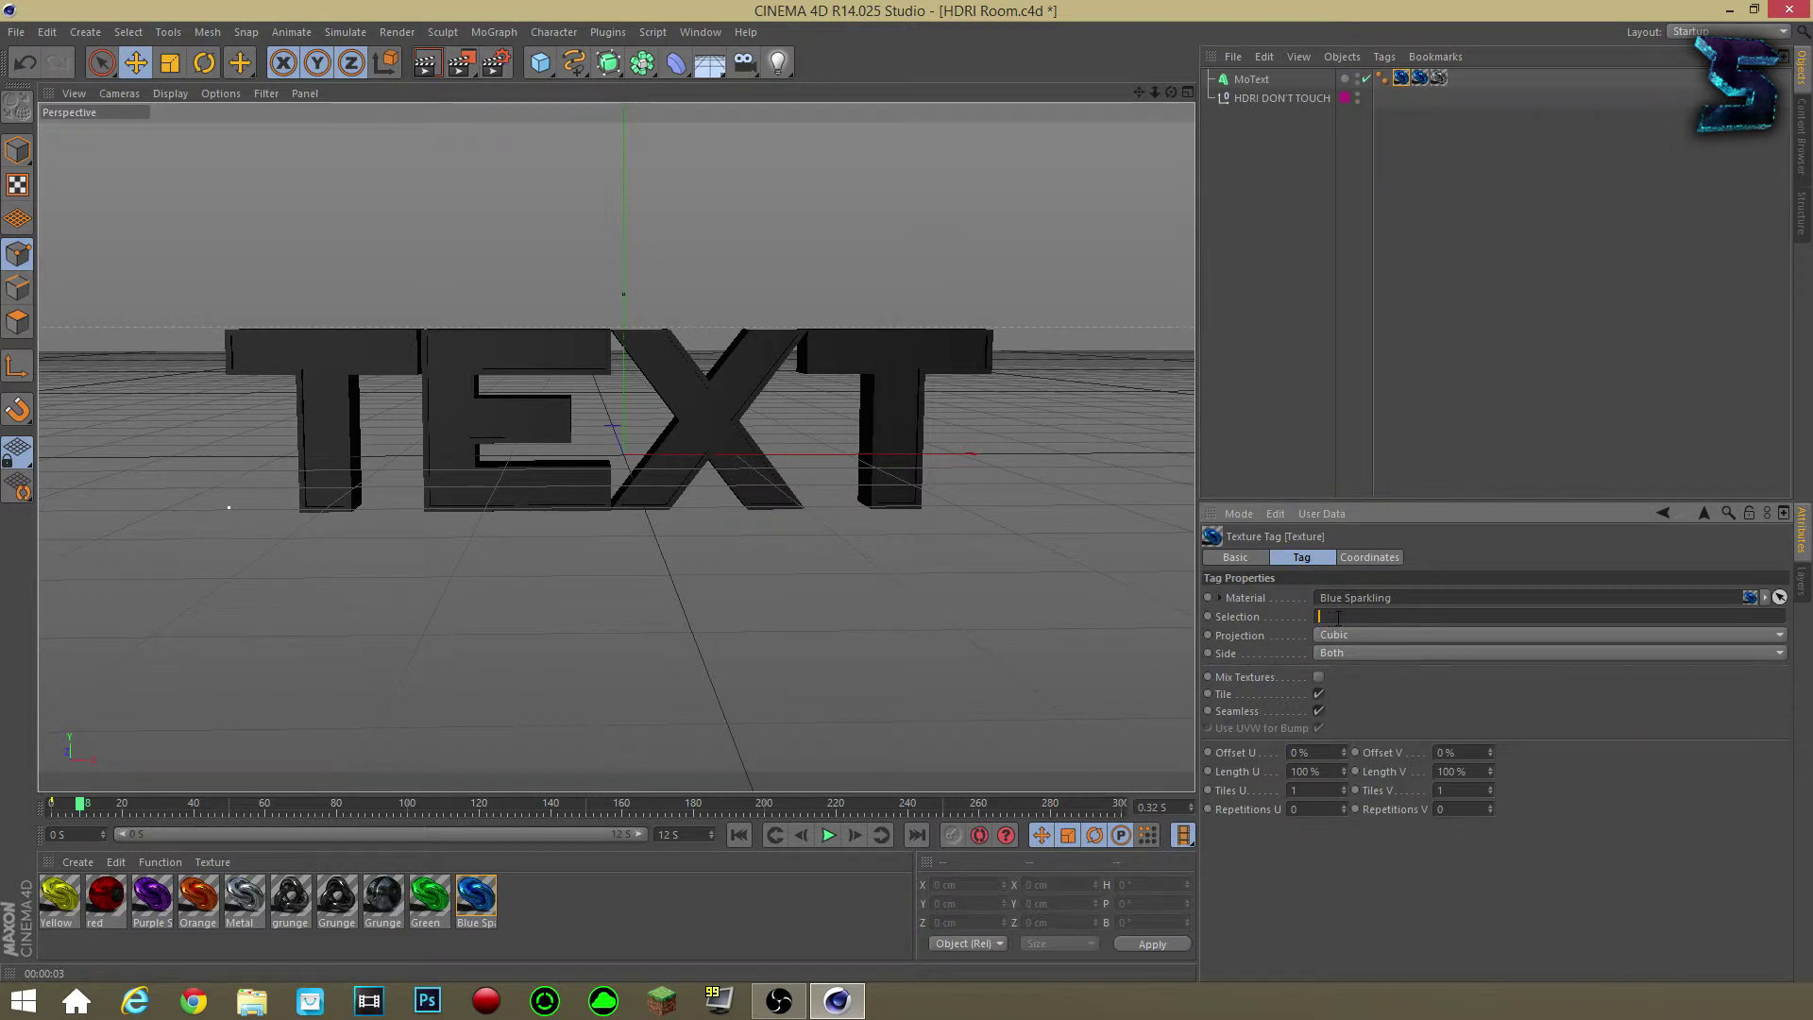
text(C1)
click(1419, 78)
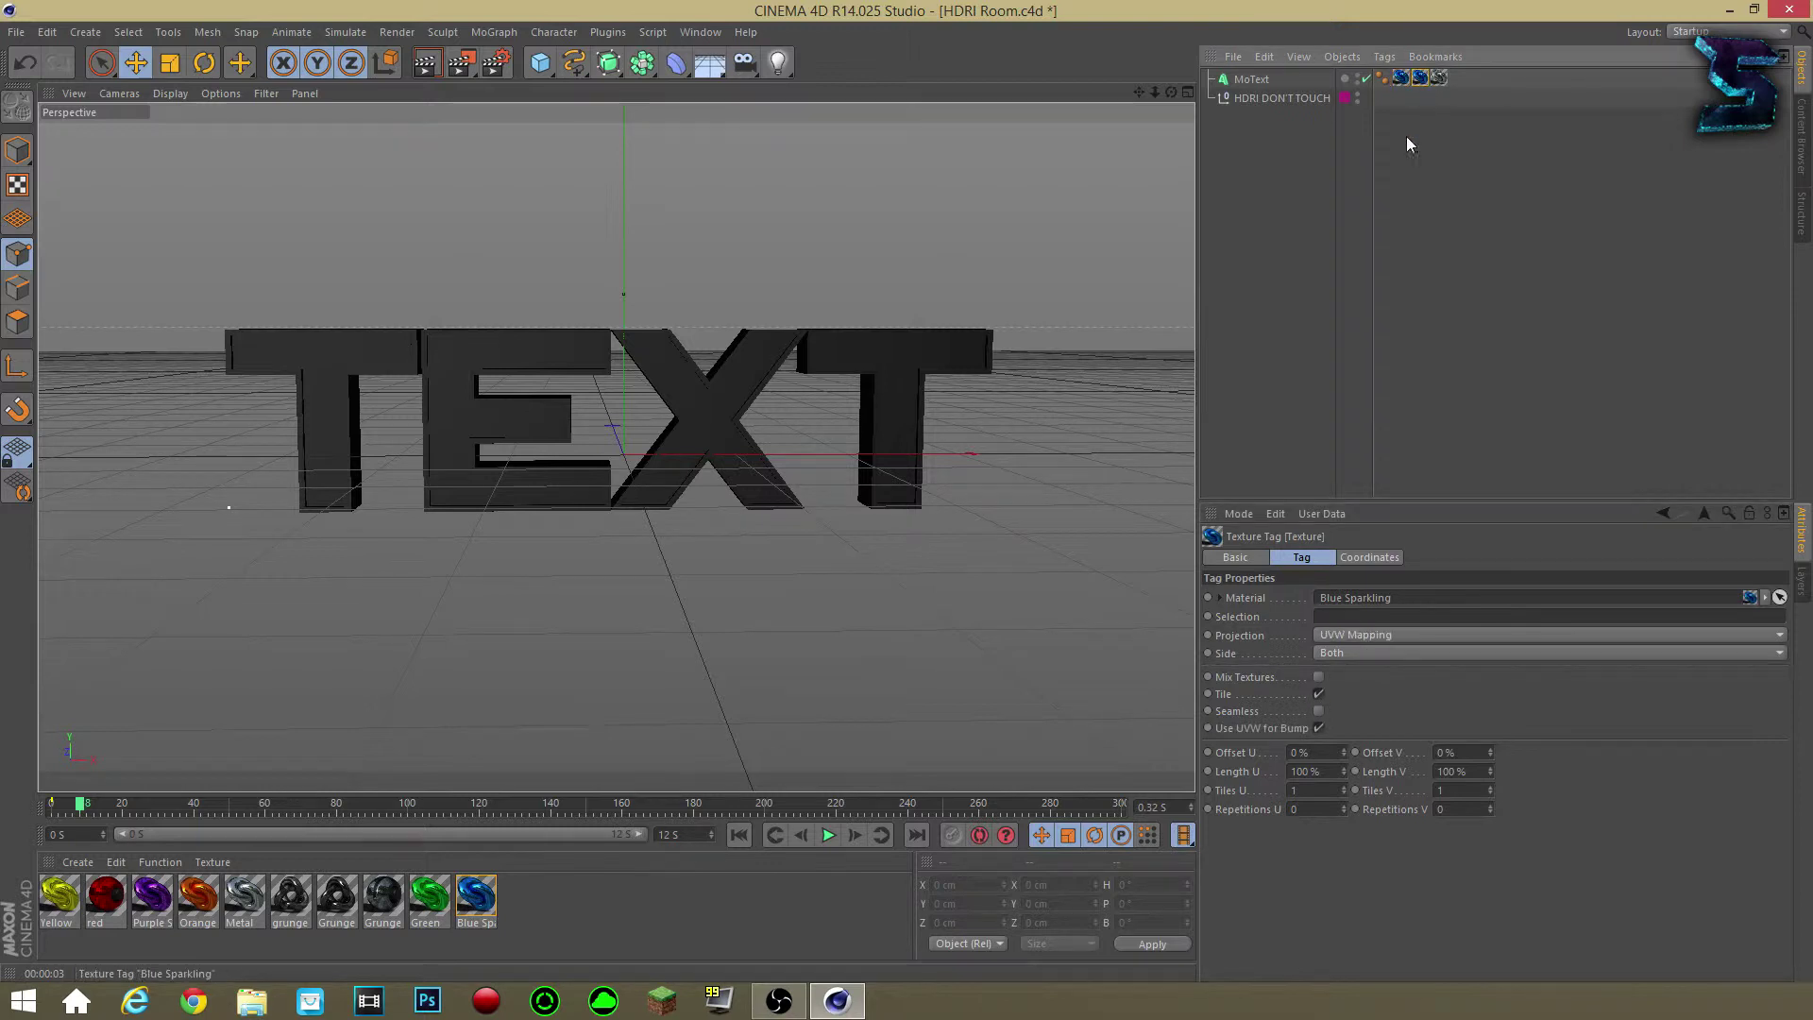
click(1356, 617)
text(C)
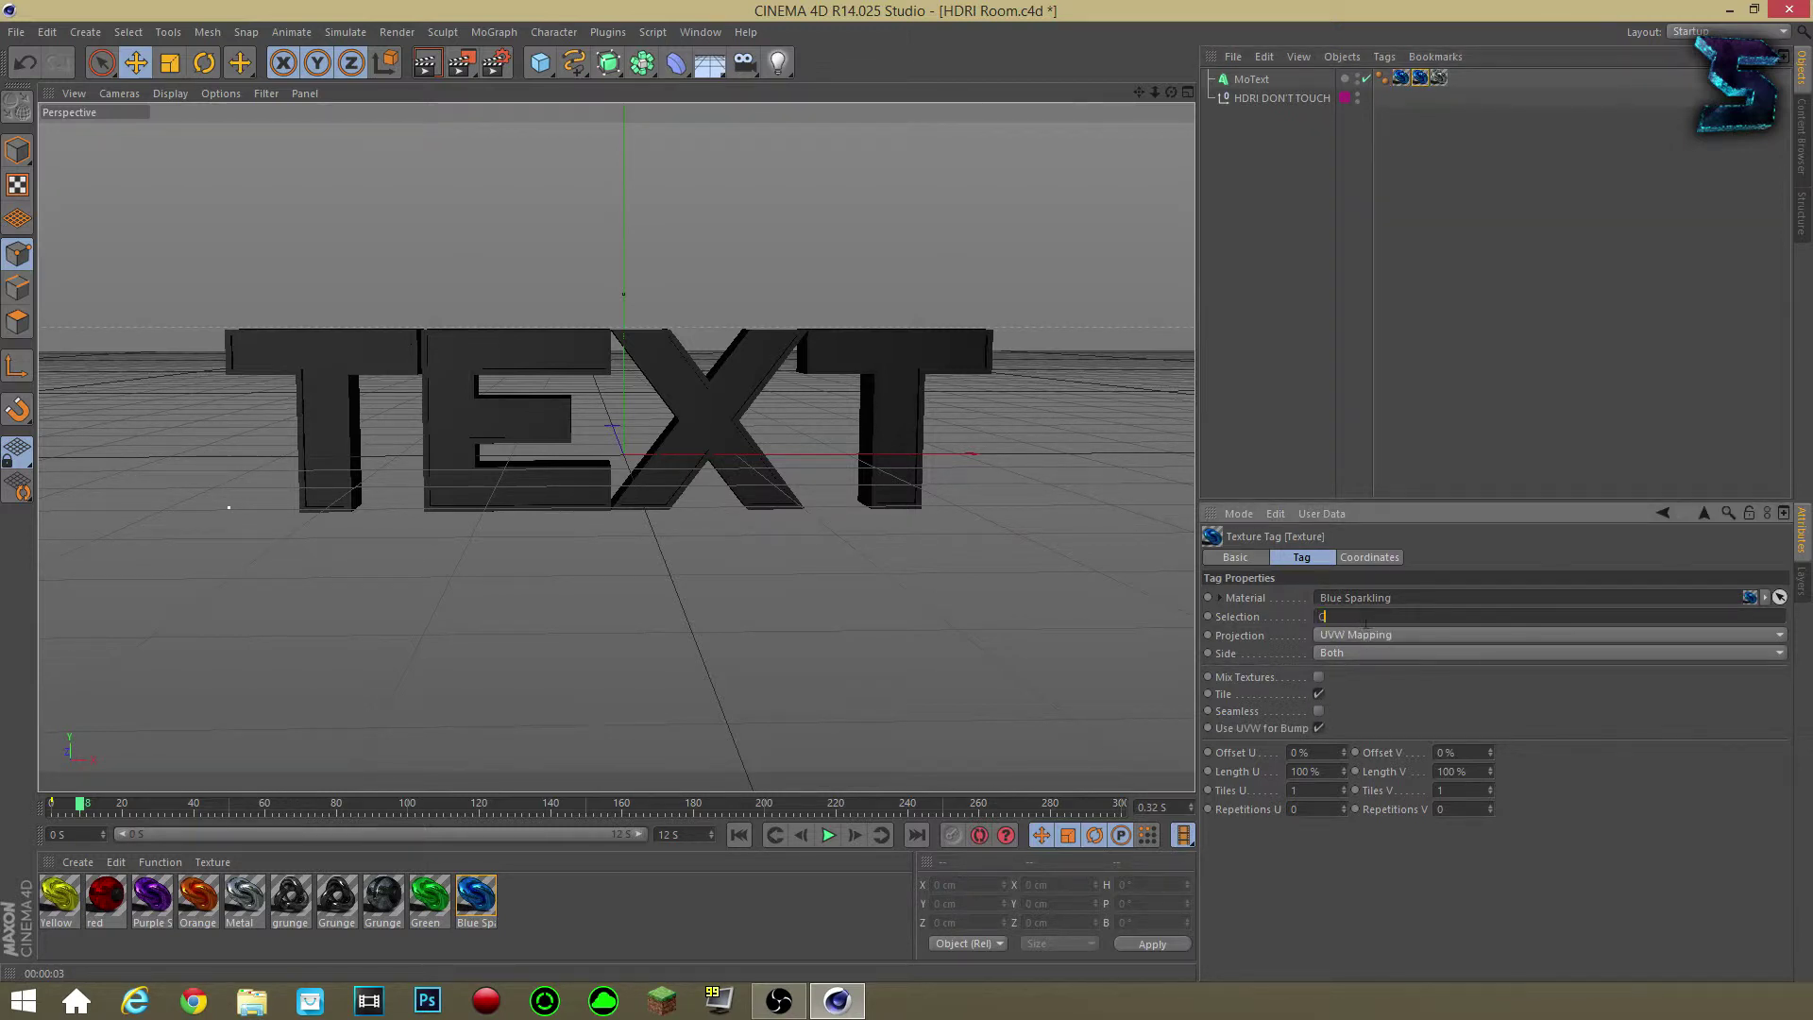
text(2)
click(1385, 637)
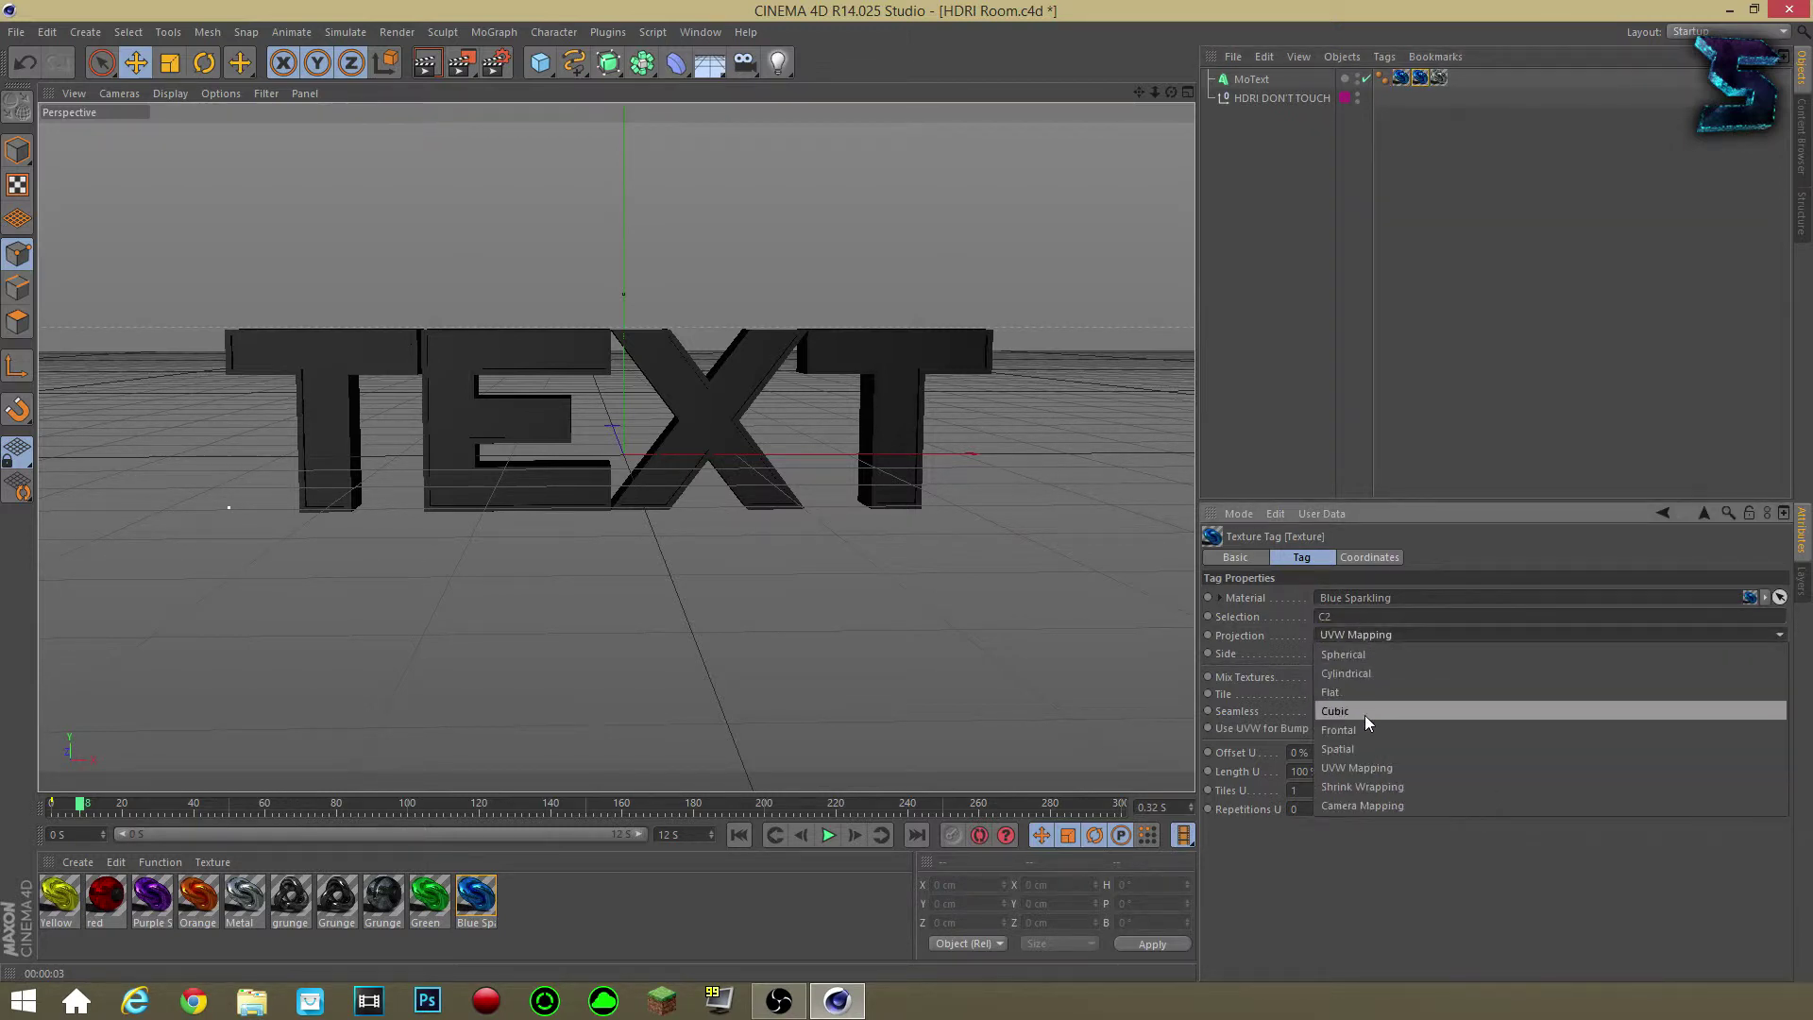
click(1317, 706)
Give the Metal tag Cubic projection with Seamless and move it before the Blue Sparkling tags.
click(1438, 77)
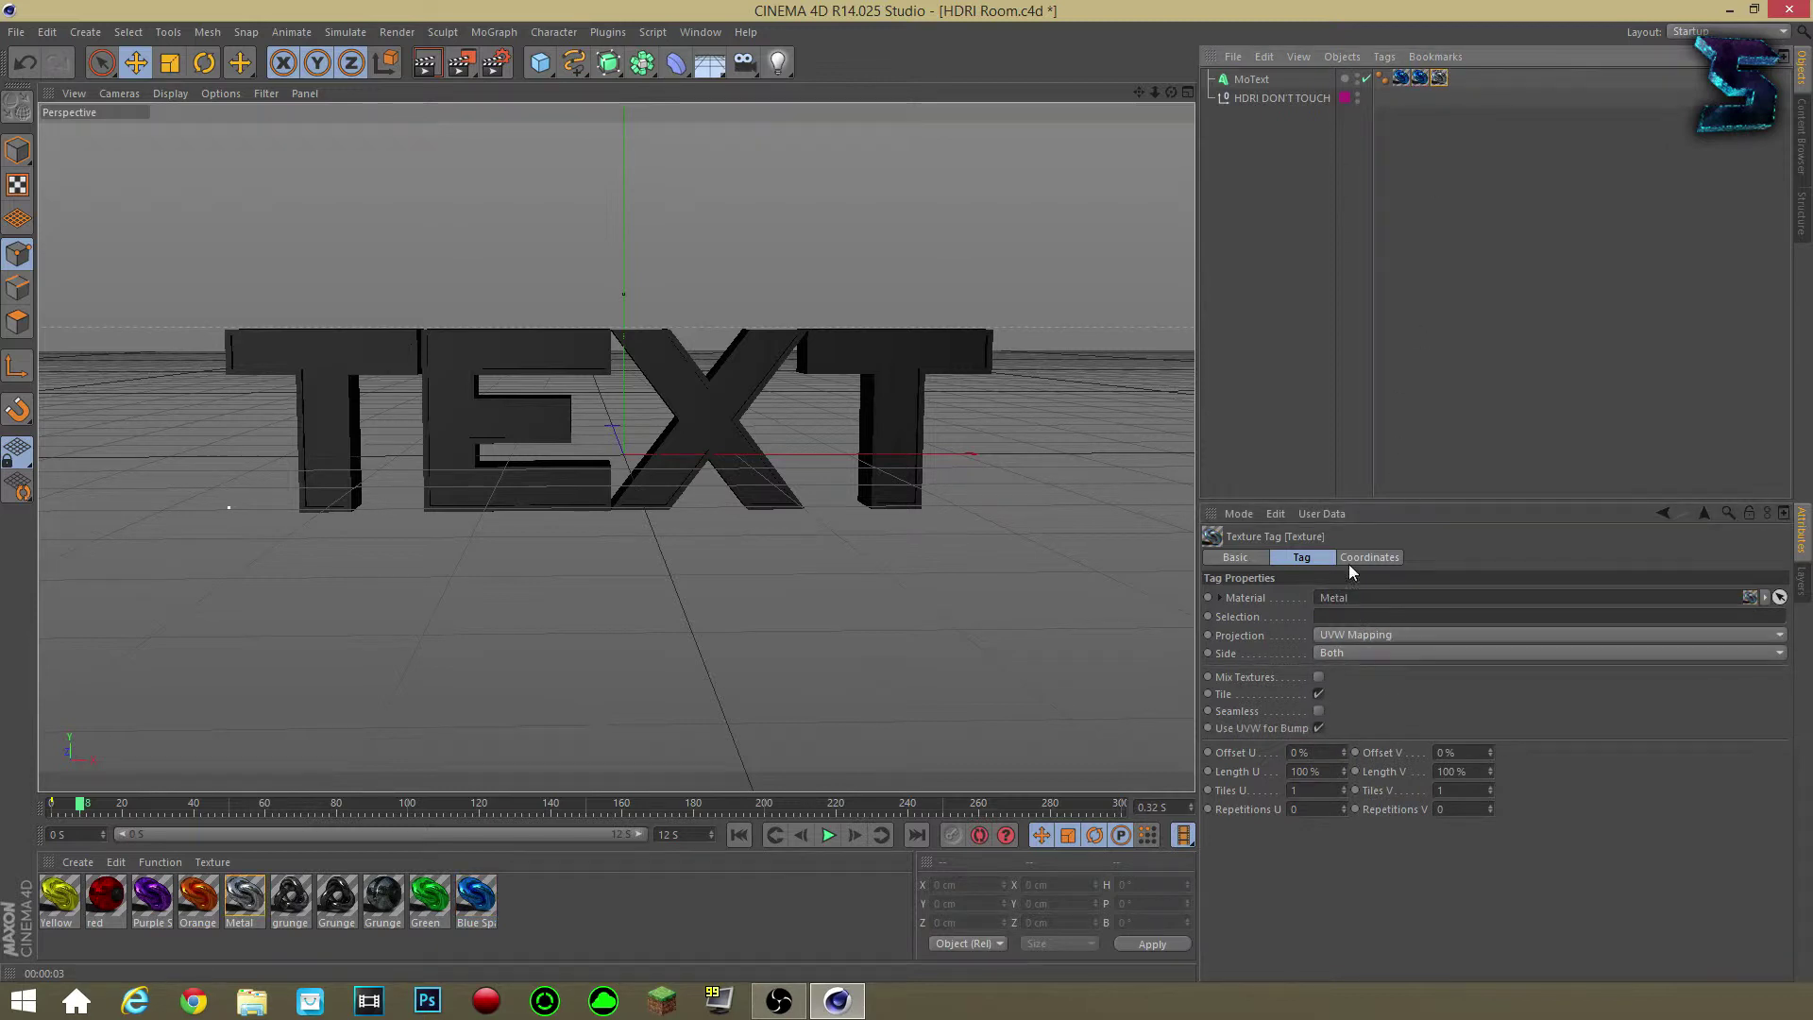
click(1333, 634)
click(1326, 708)
click(1319, 710)
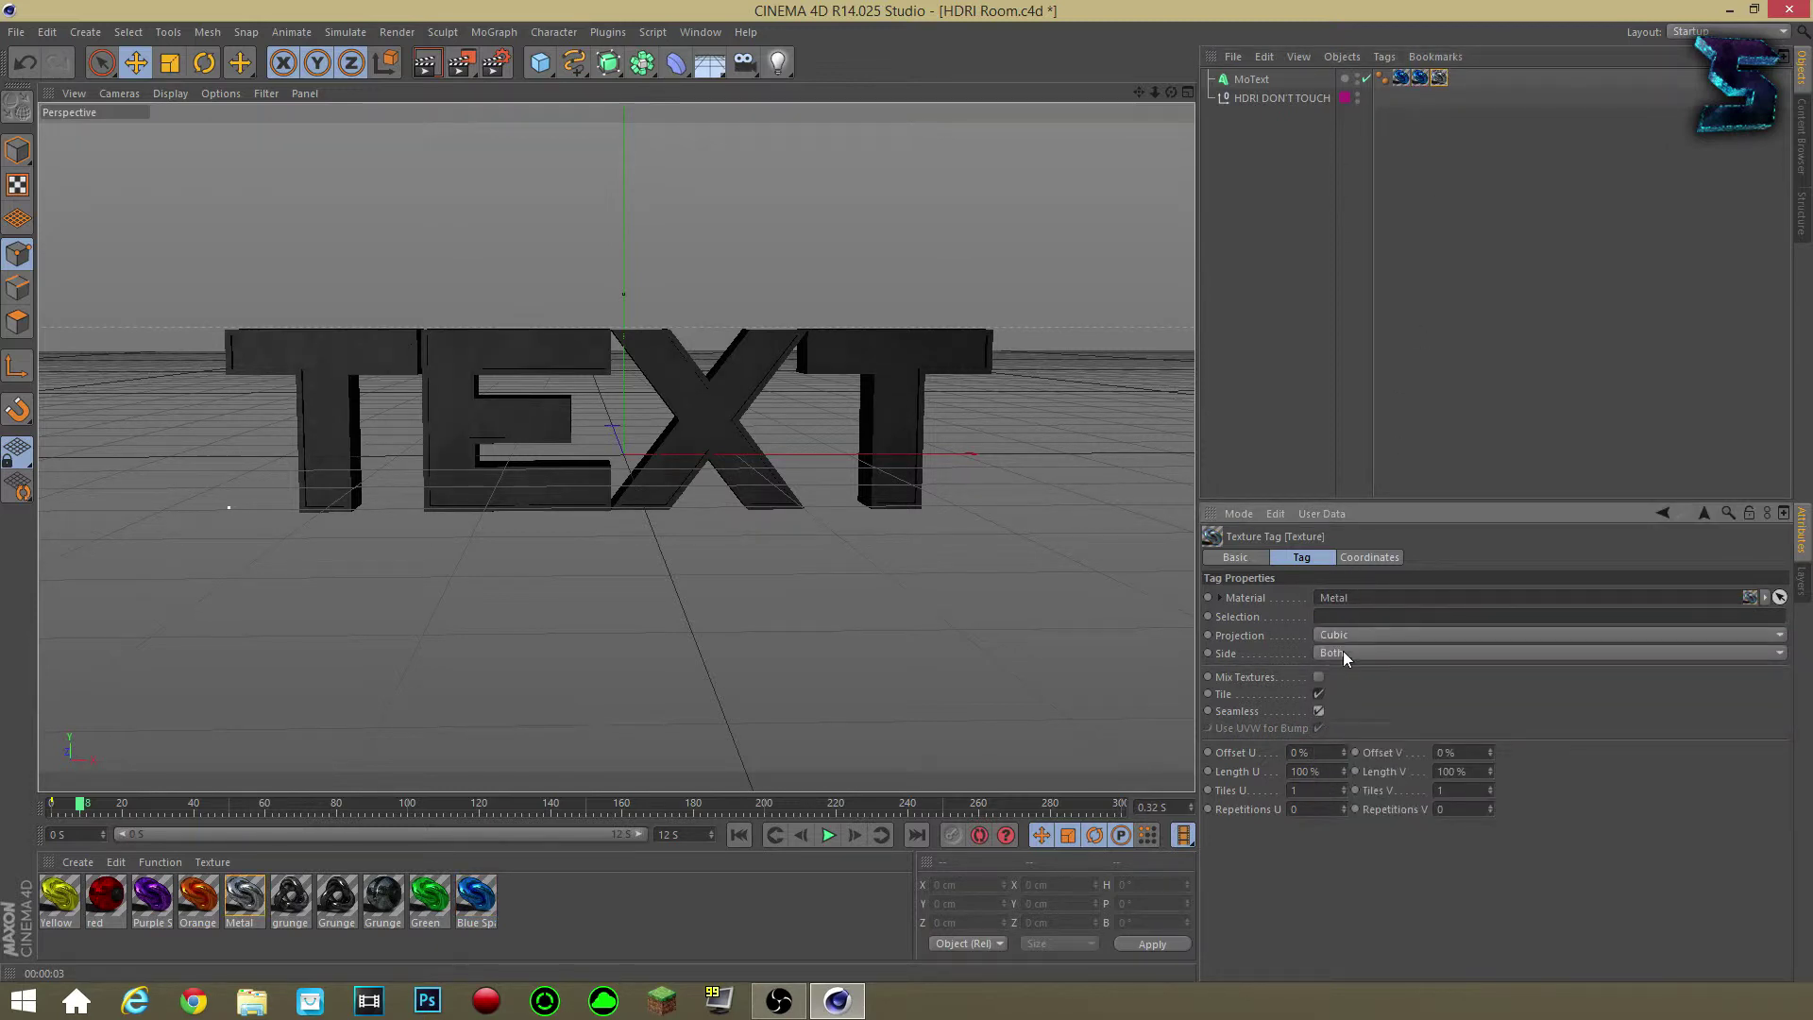
click(1339, 618)
click(1435, 81)
drag(1436, 80, 1398, 79)
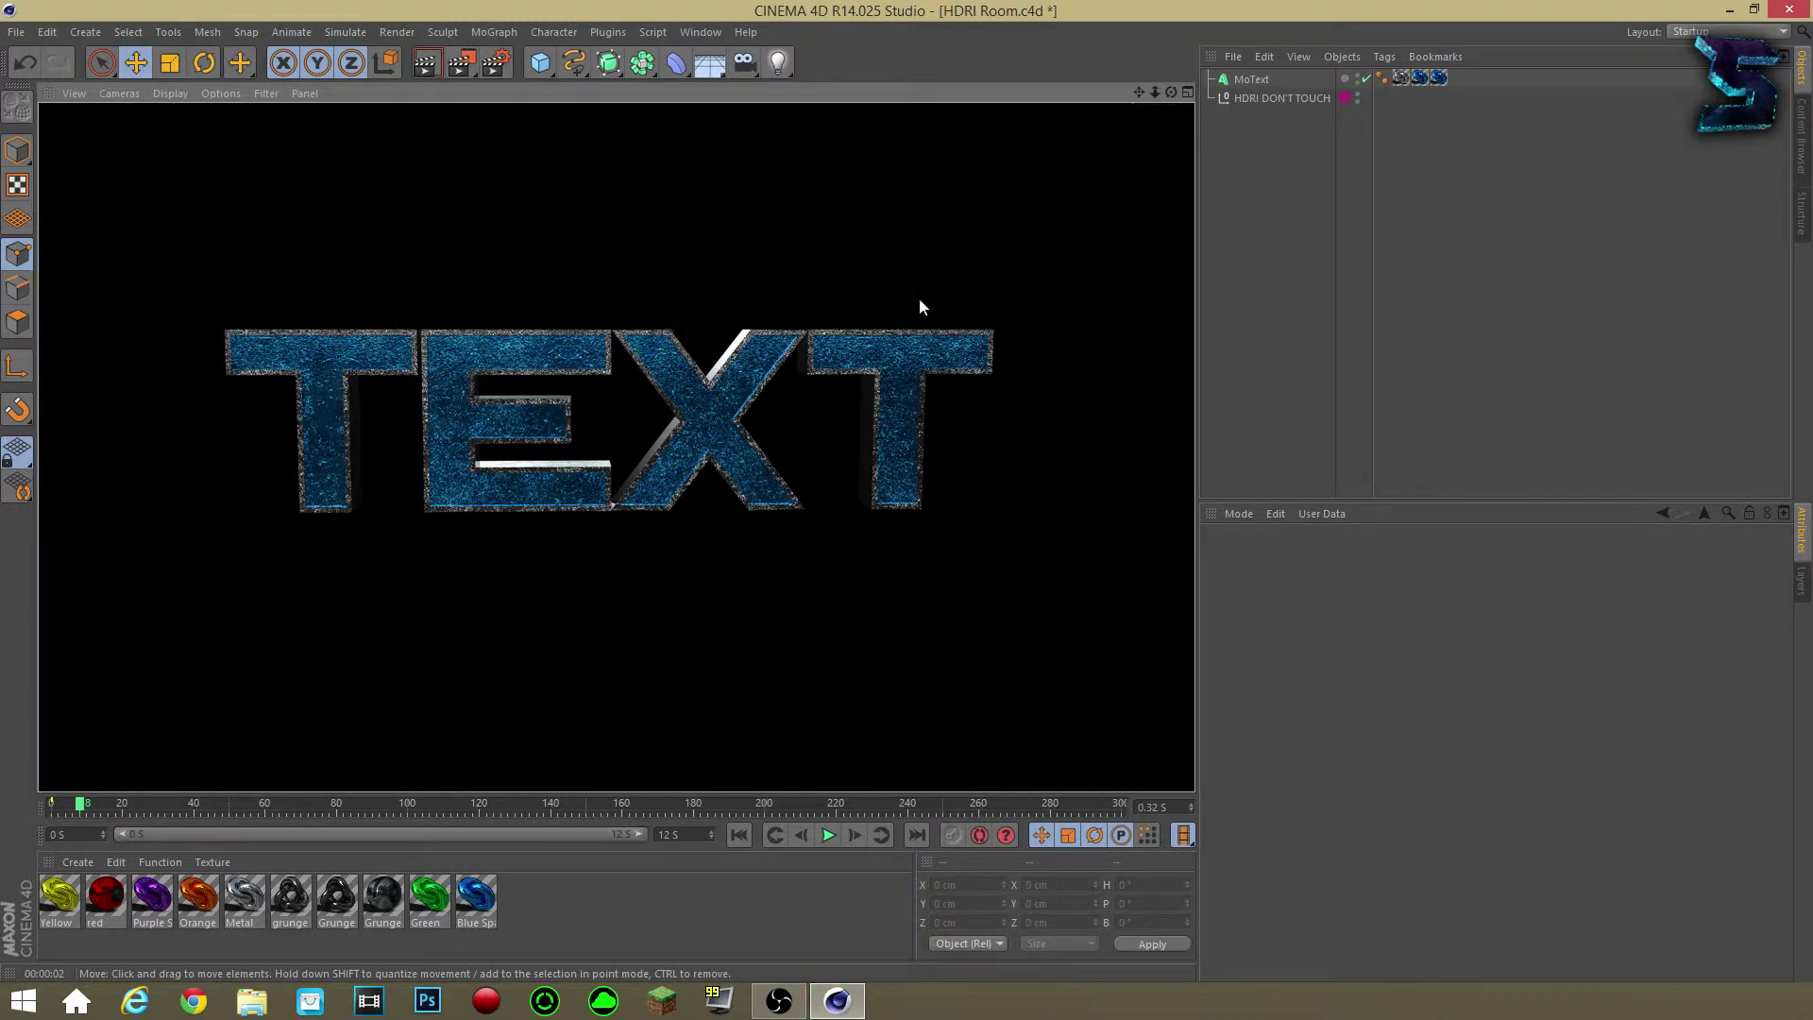
click(1375, 225)
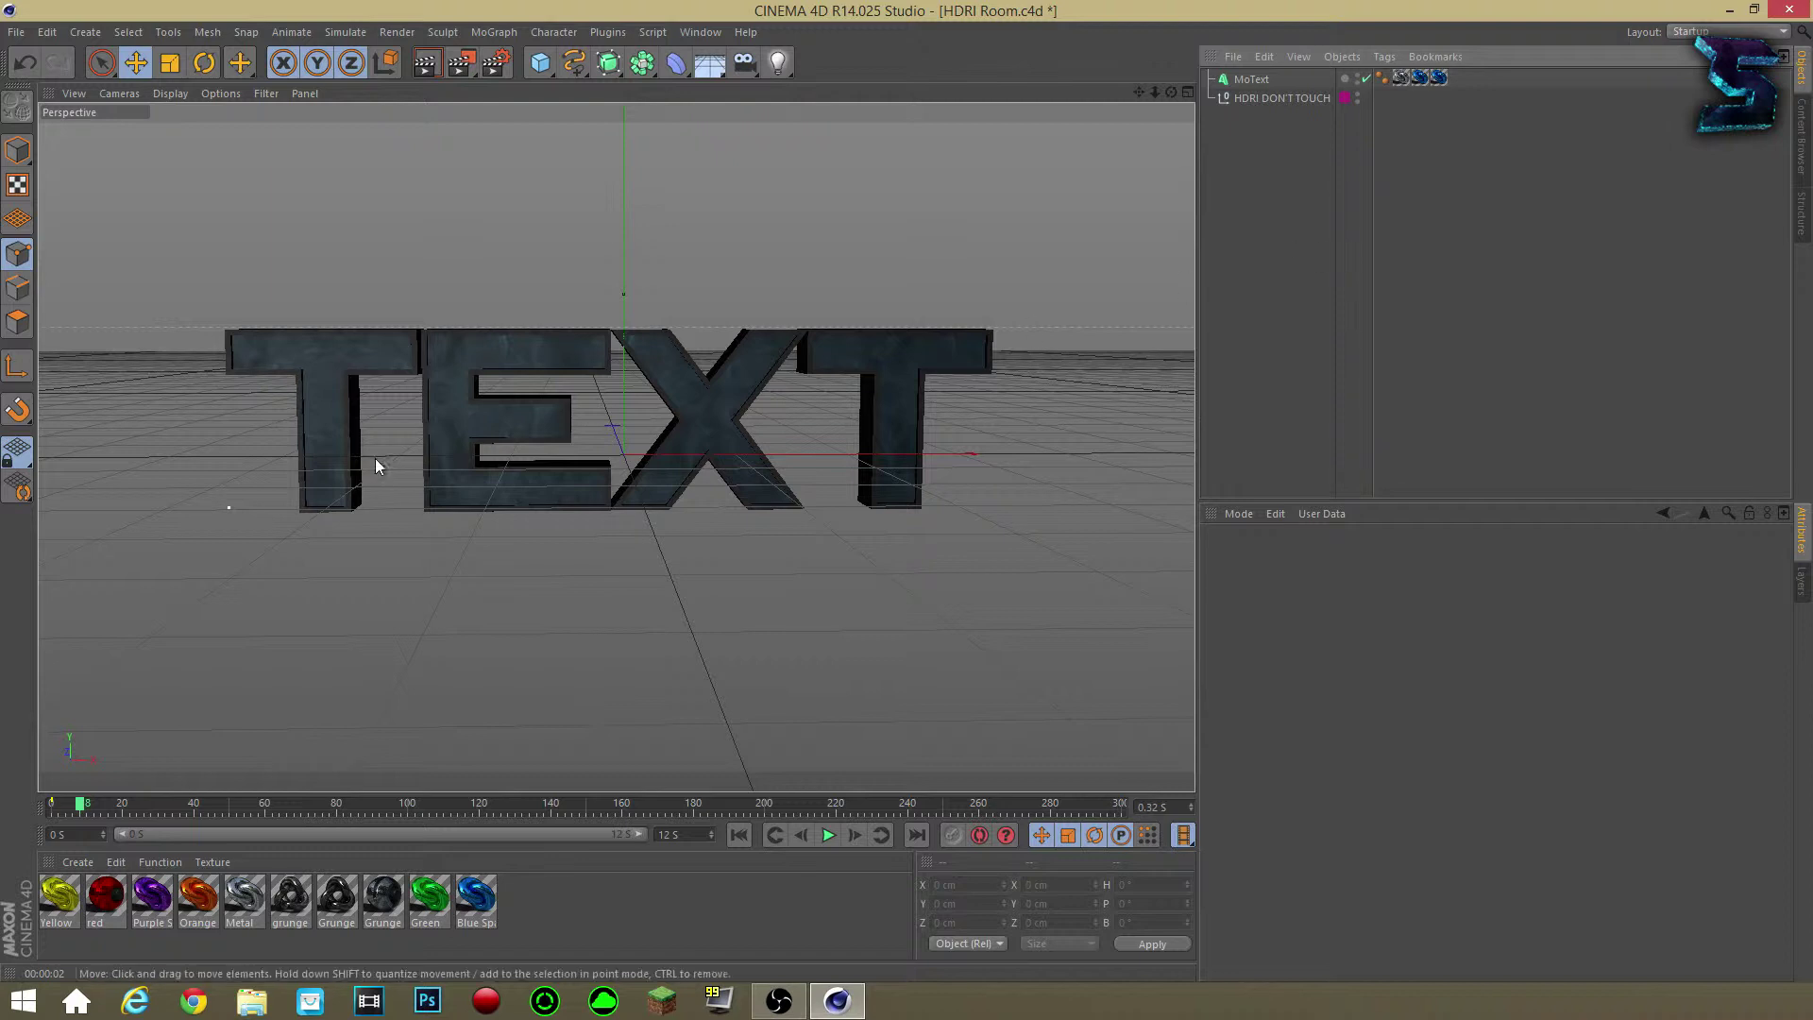
key(ctrl+r)
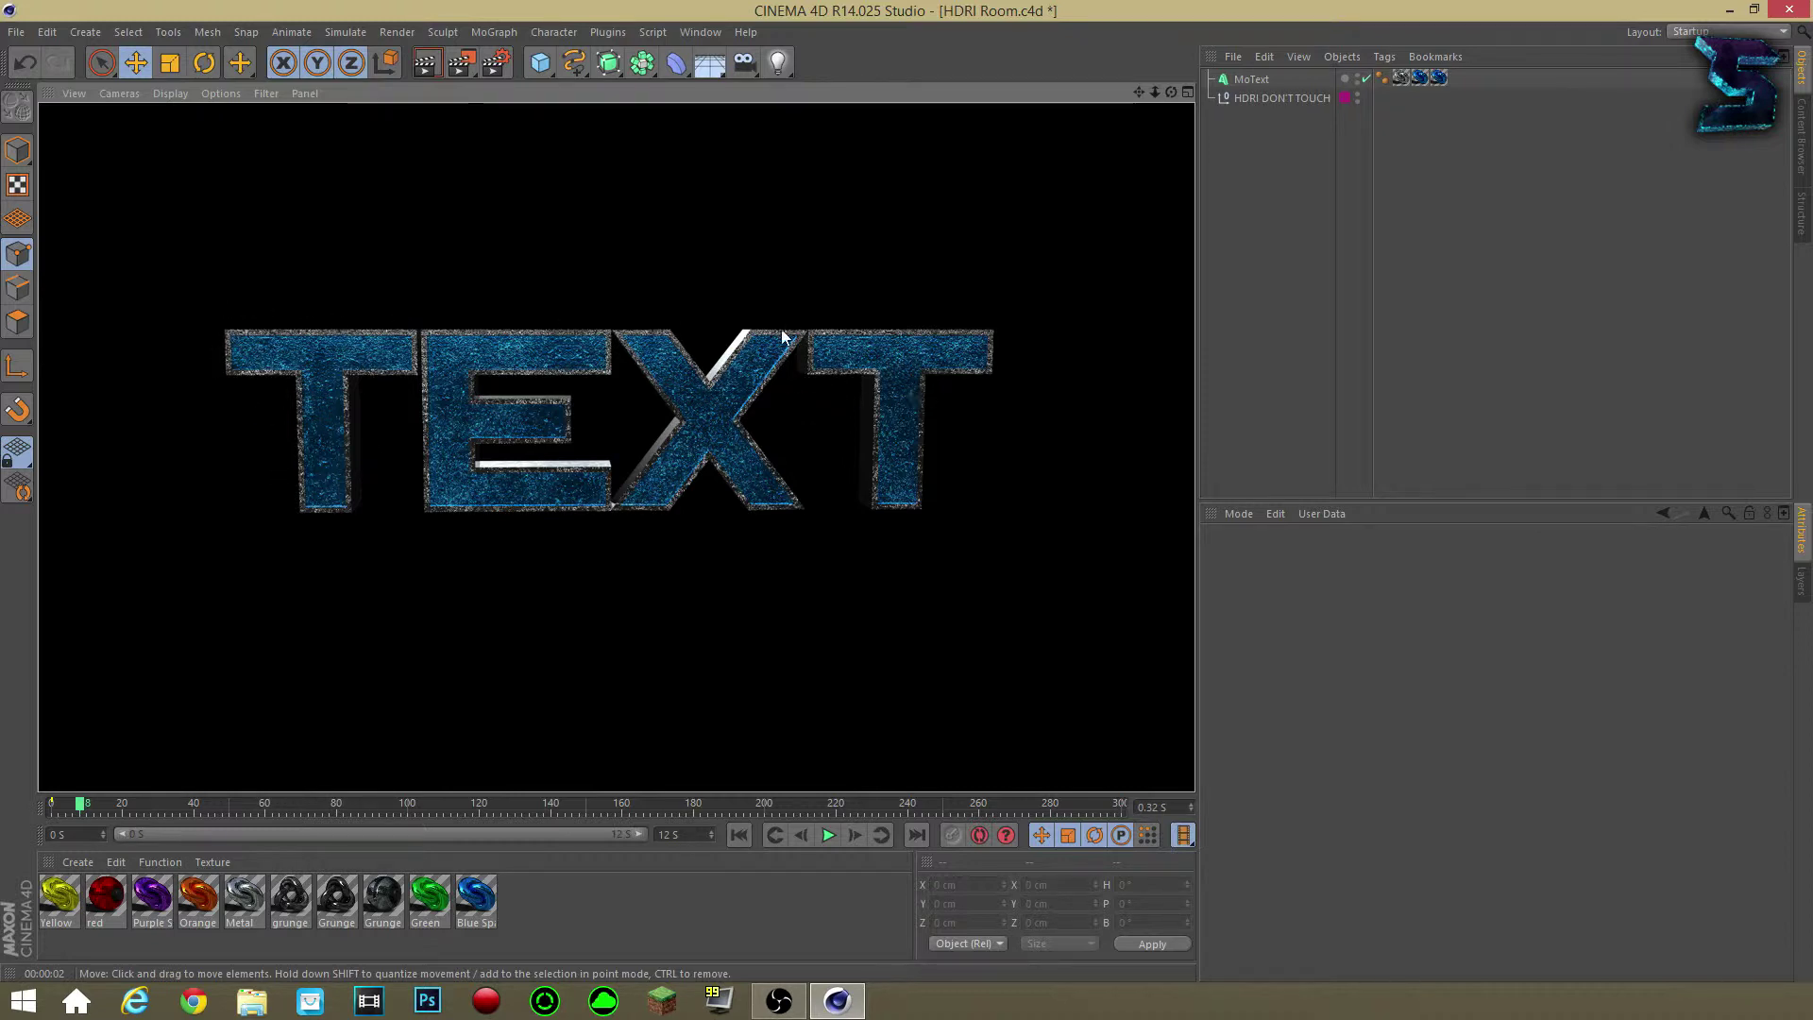
Set the MoText fillet type back to Convex, test-render, and reselect the MoText.
click(1220, 285)
click(1253, 83)
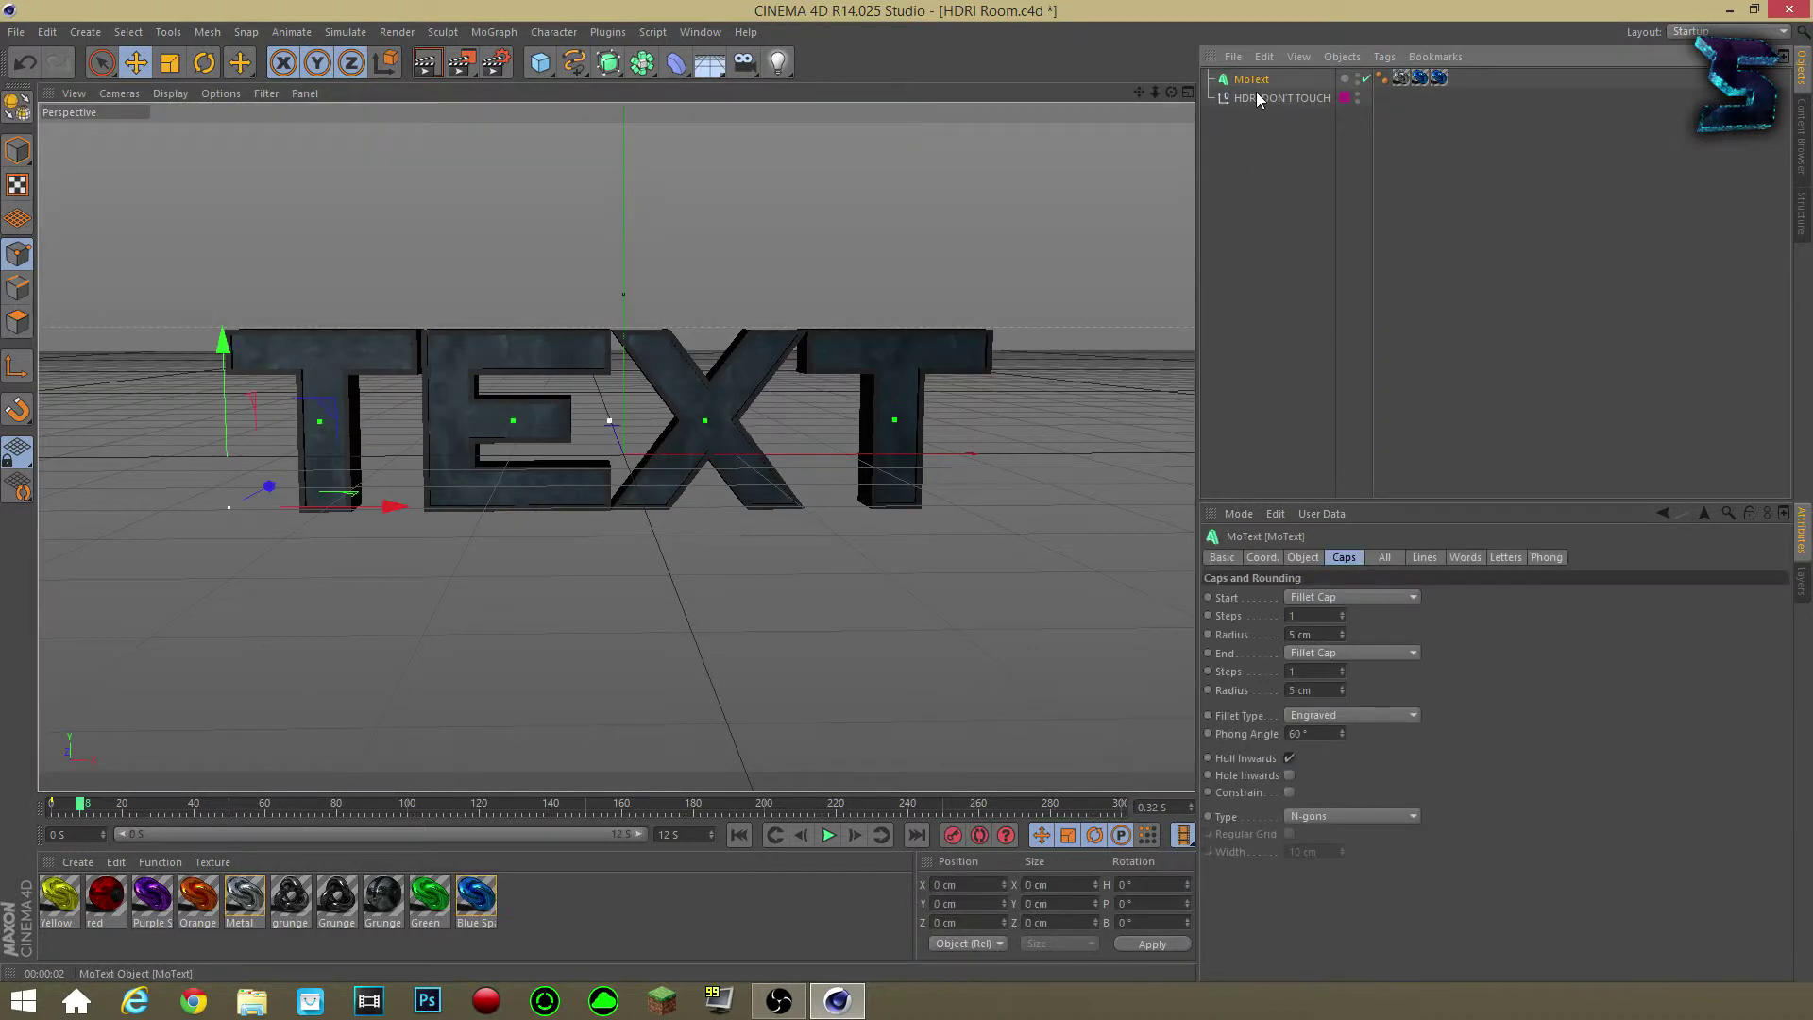
click(1314, 717)
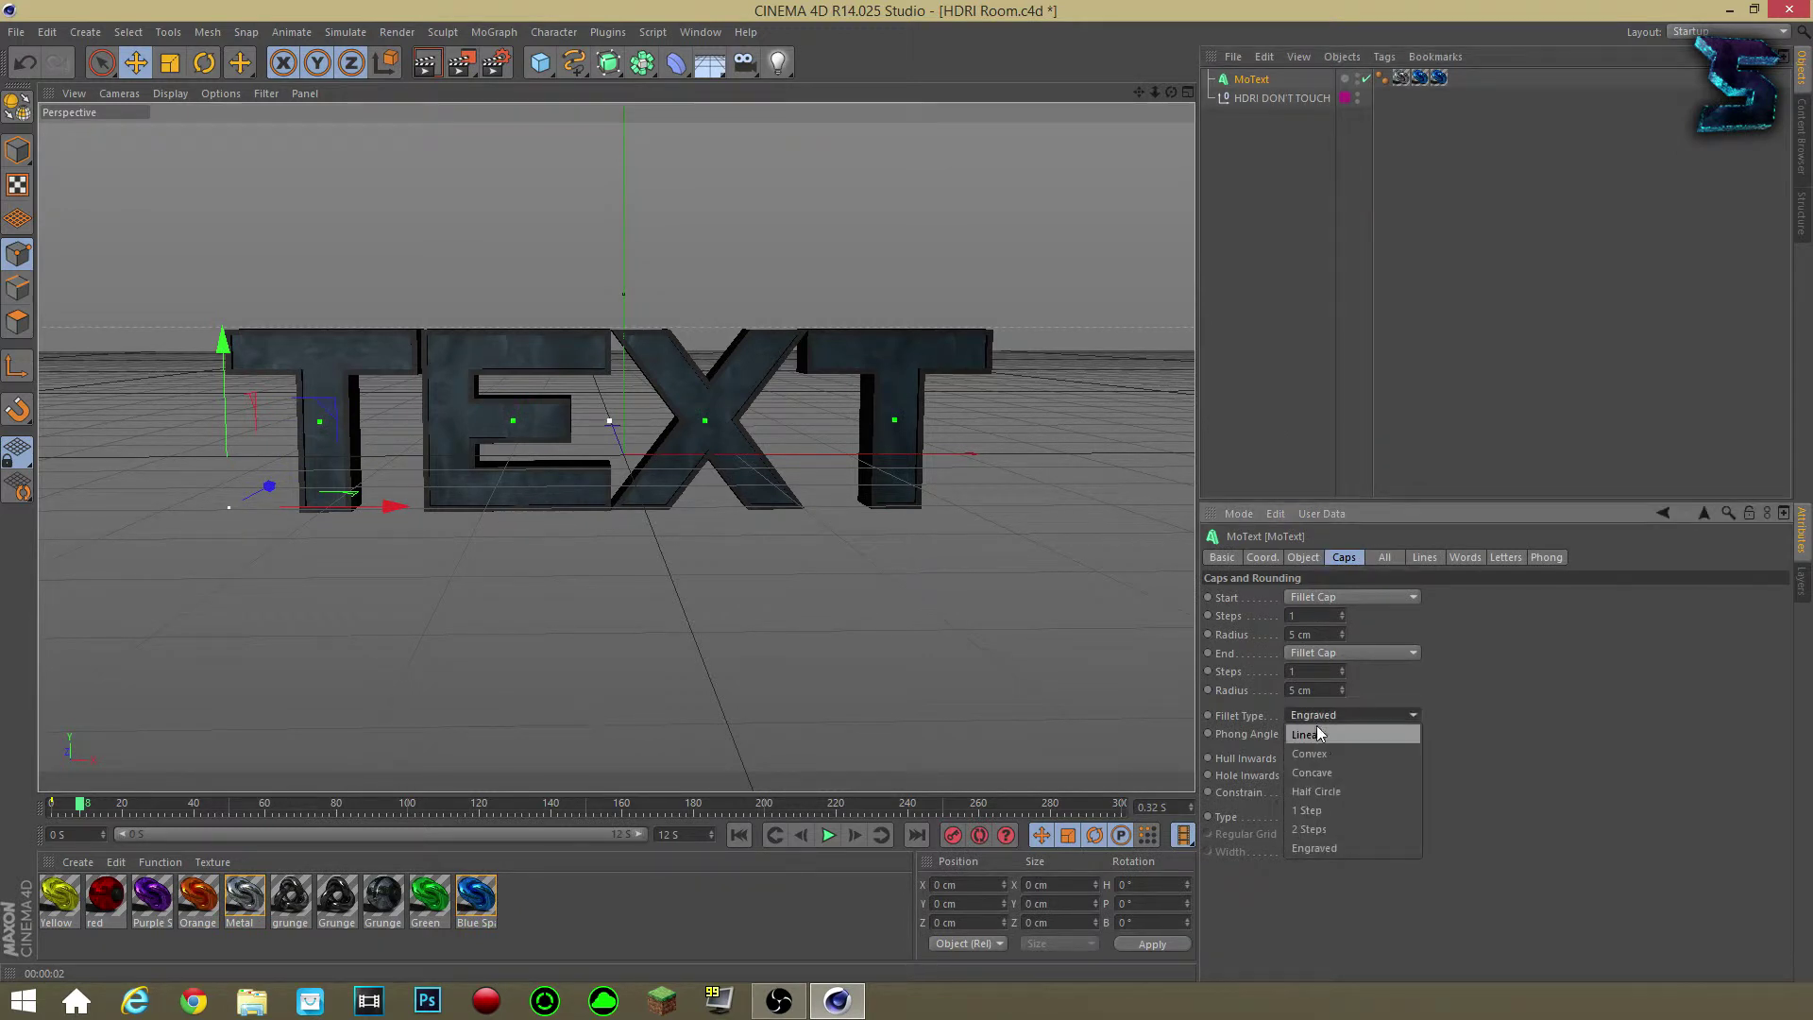
click(1320, 745)
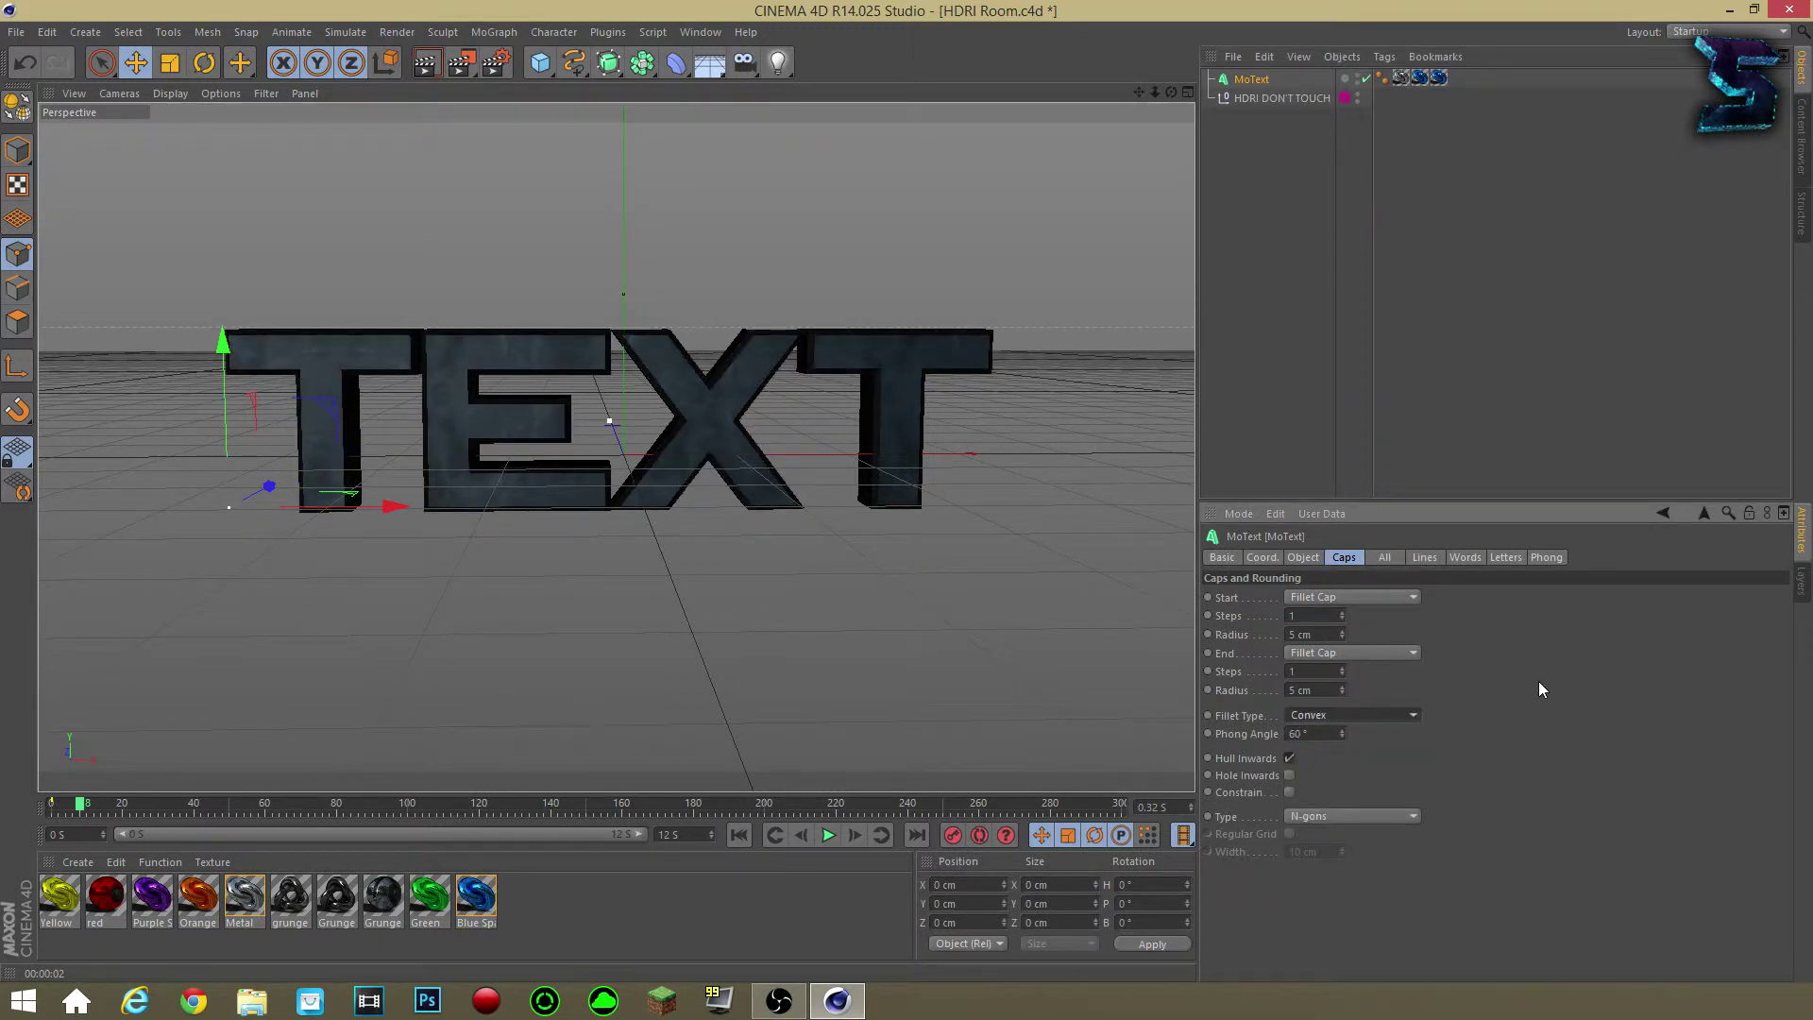
key(ctrl+r)
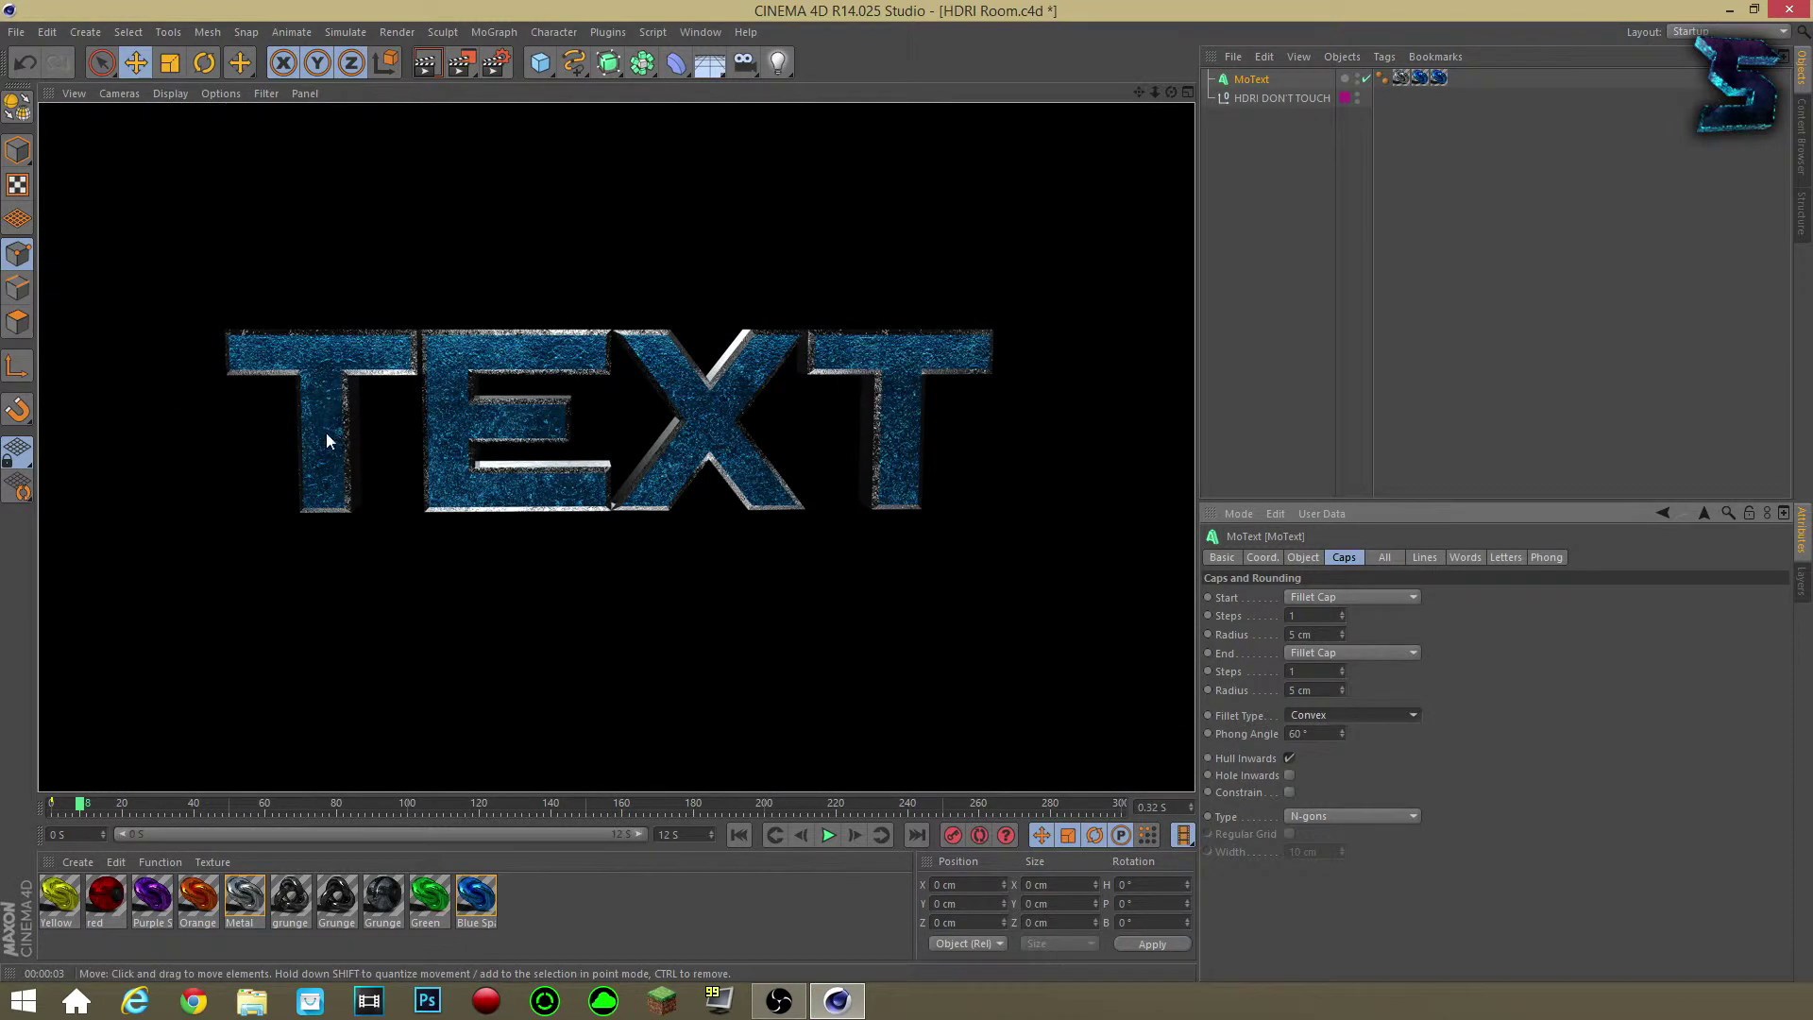
click(1262, 186)
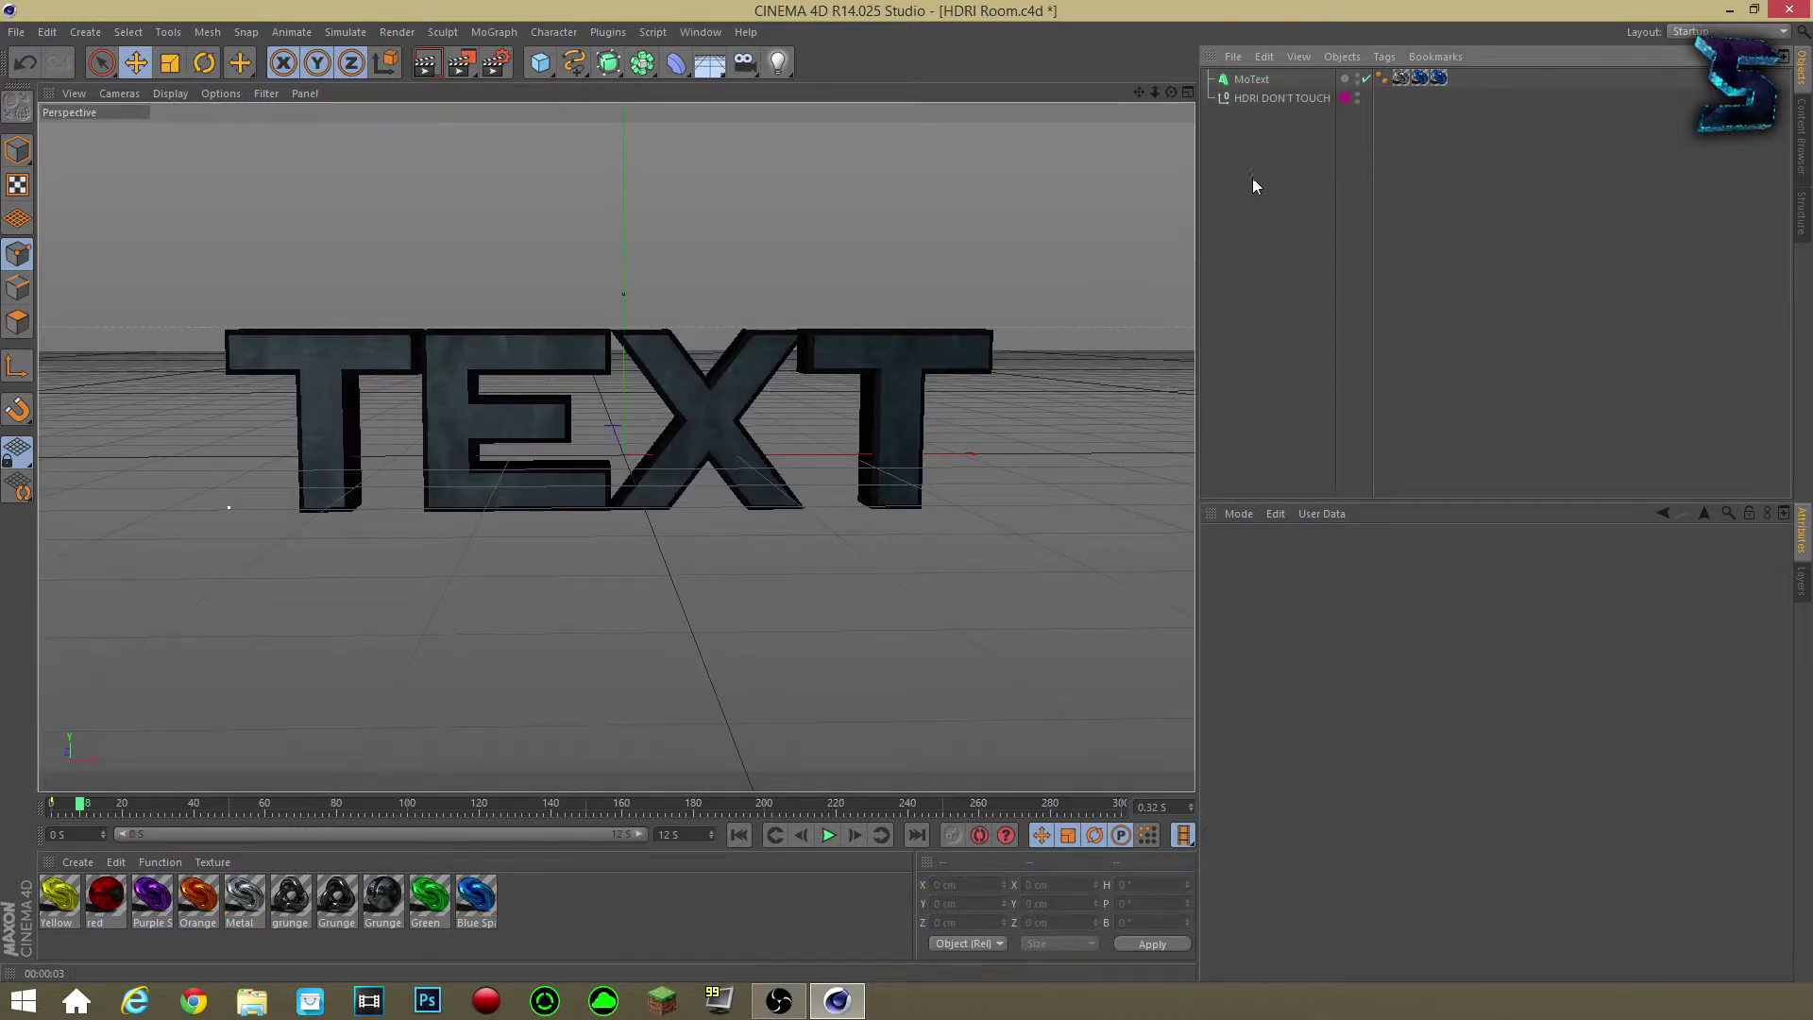
click(1252, 81)
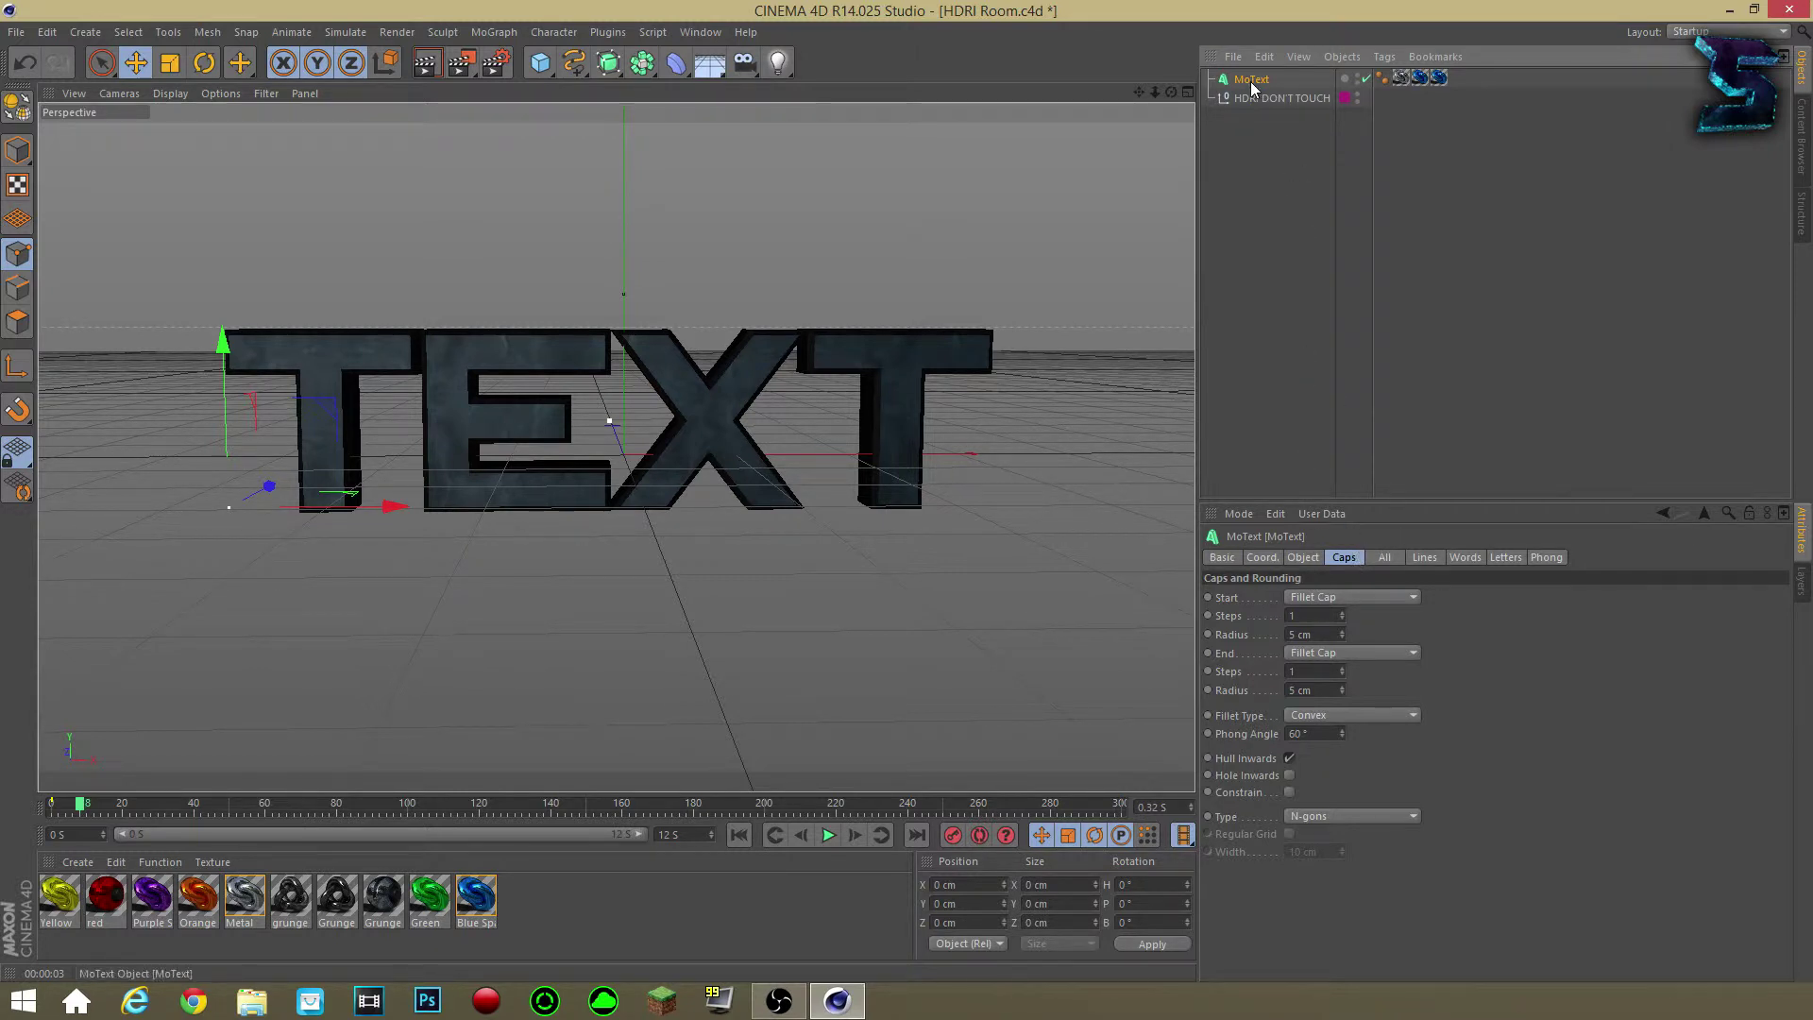
Delete all three texture tags from MoText.
click(1405, 79)
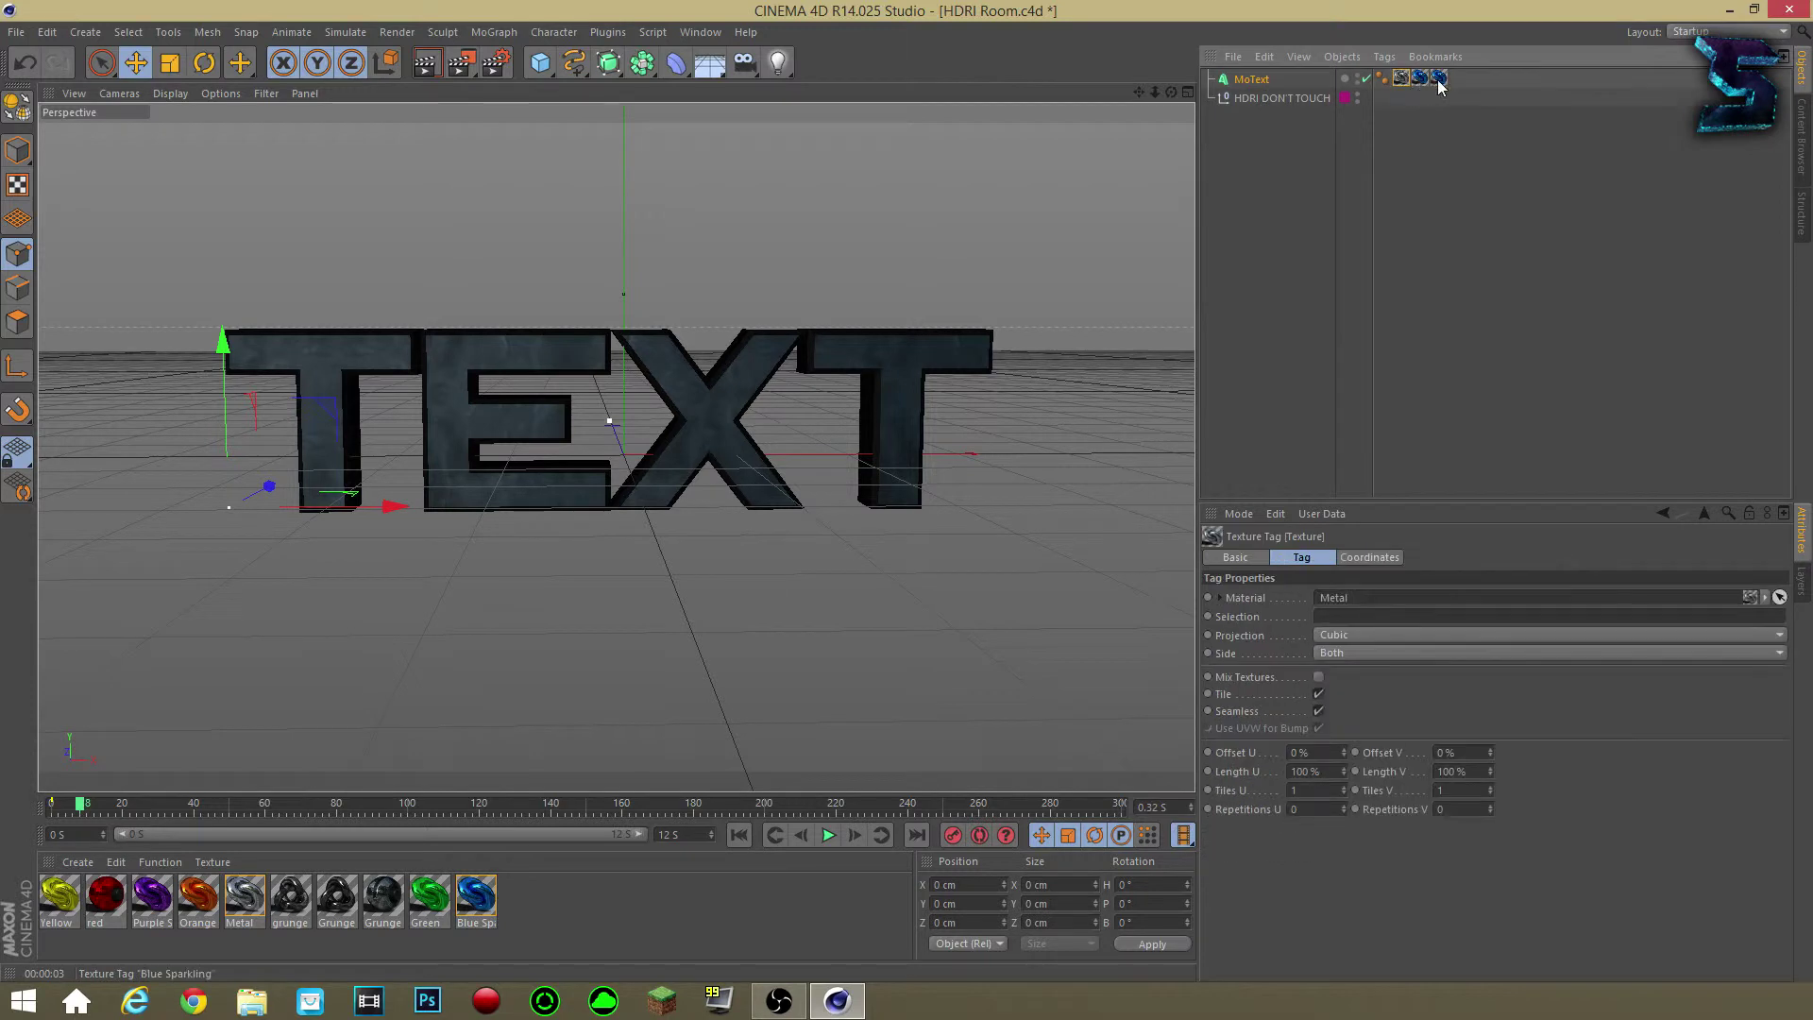
shift+click(1437, 79)
key(Delete)
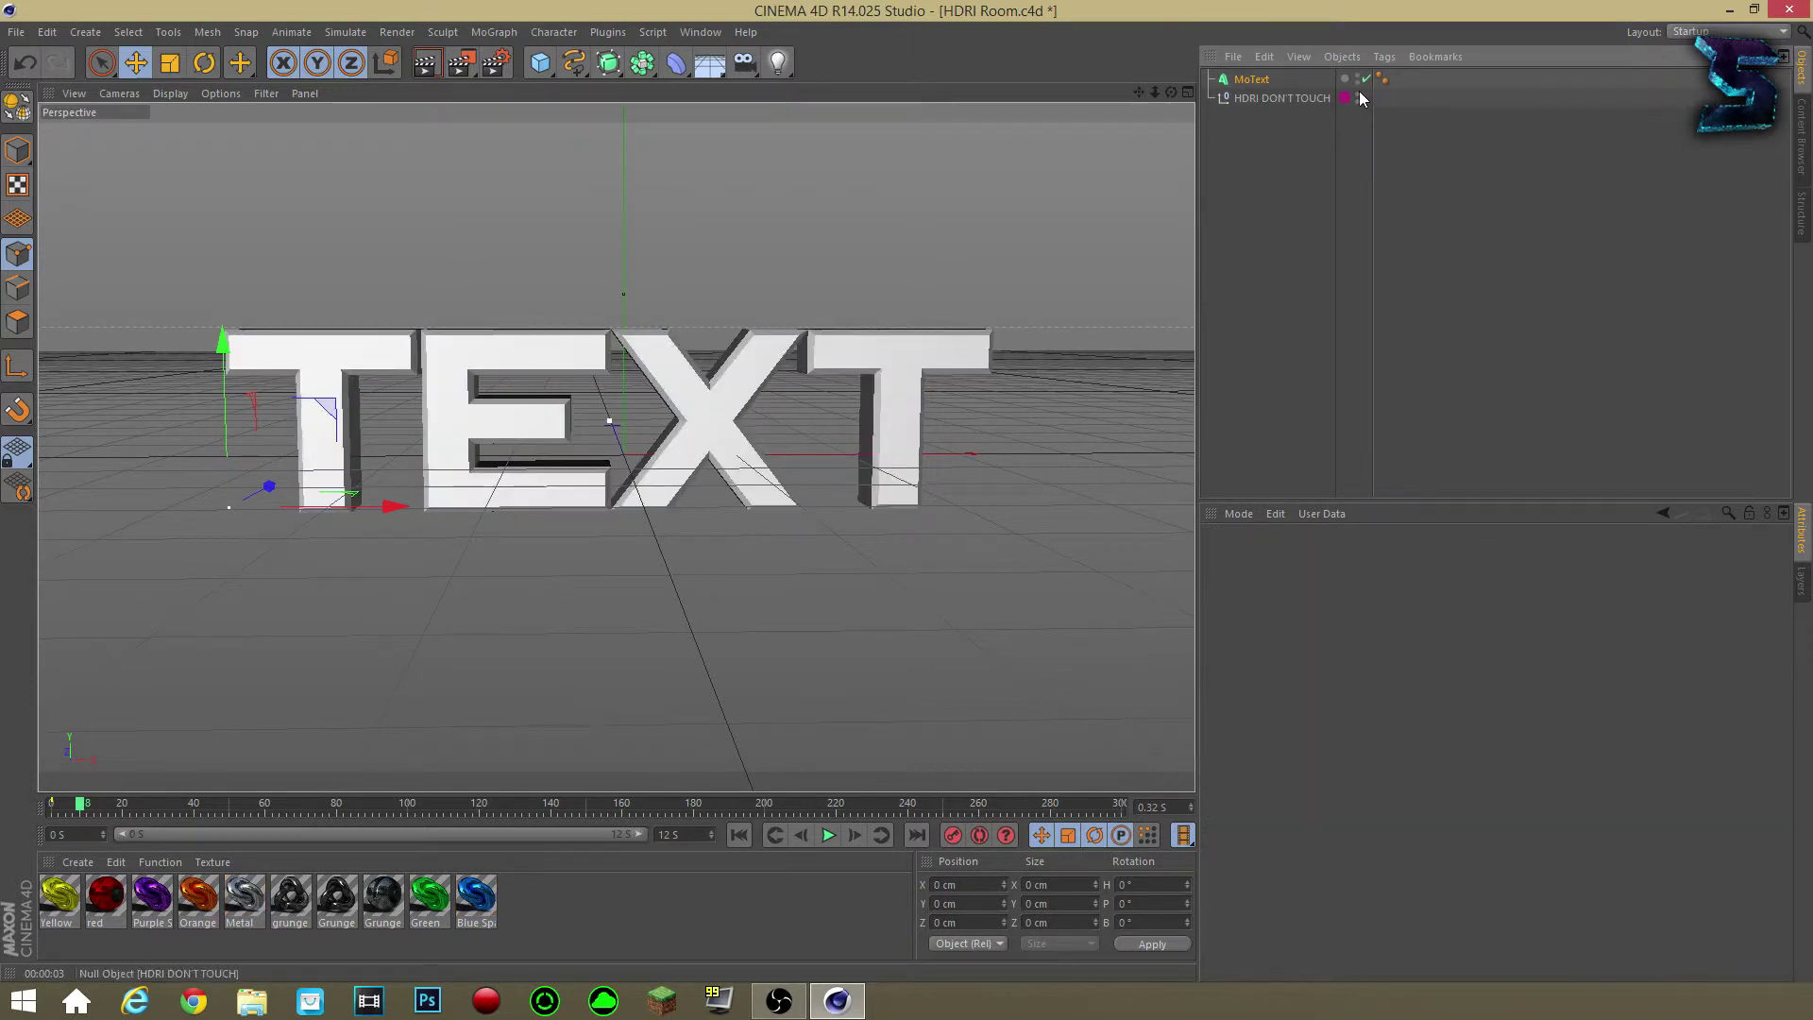
Set MoText's Start and End caps from Fillet Cap back to plain Cap.
click(1251, 80)
click(1350, 596)
click(1330, 616)
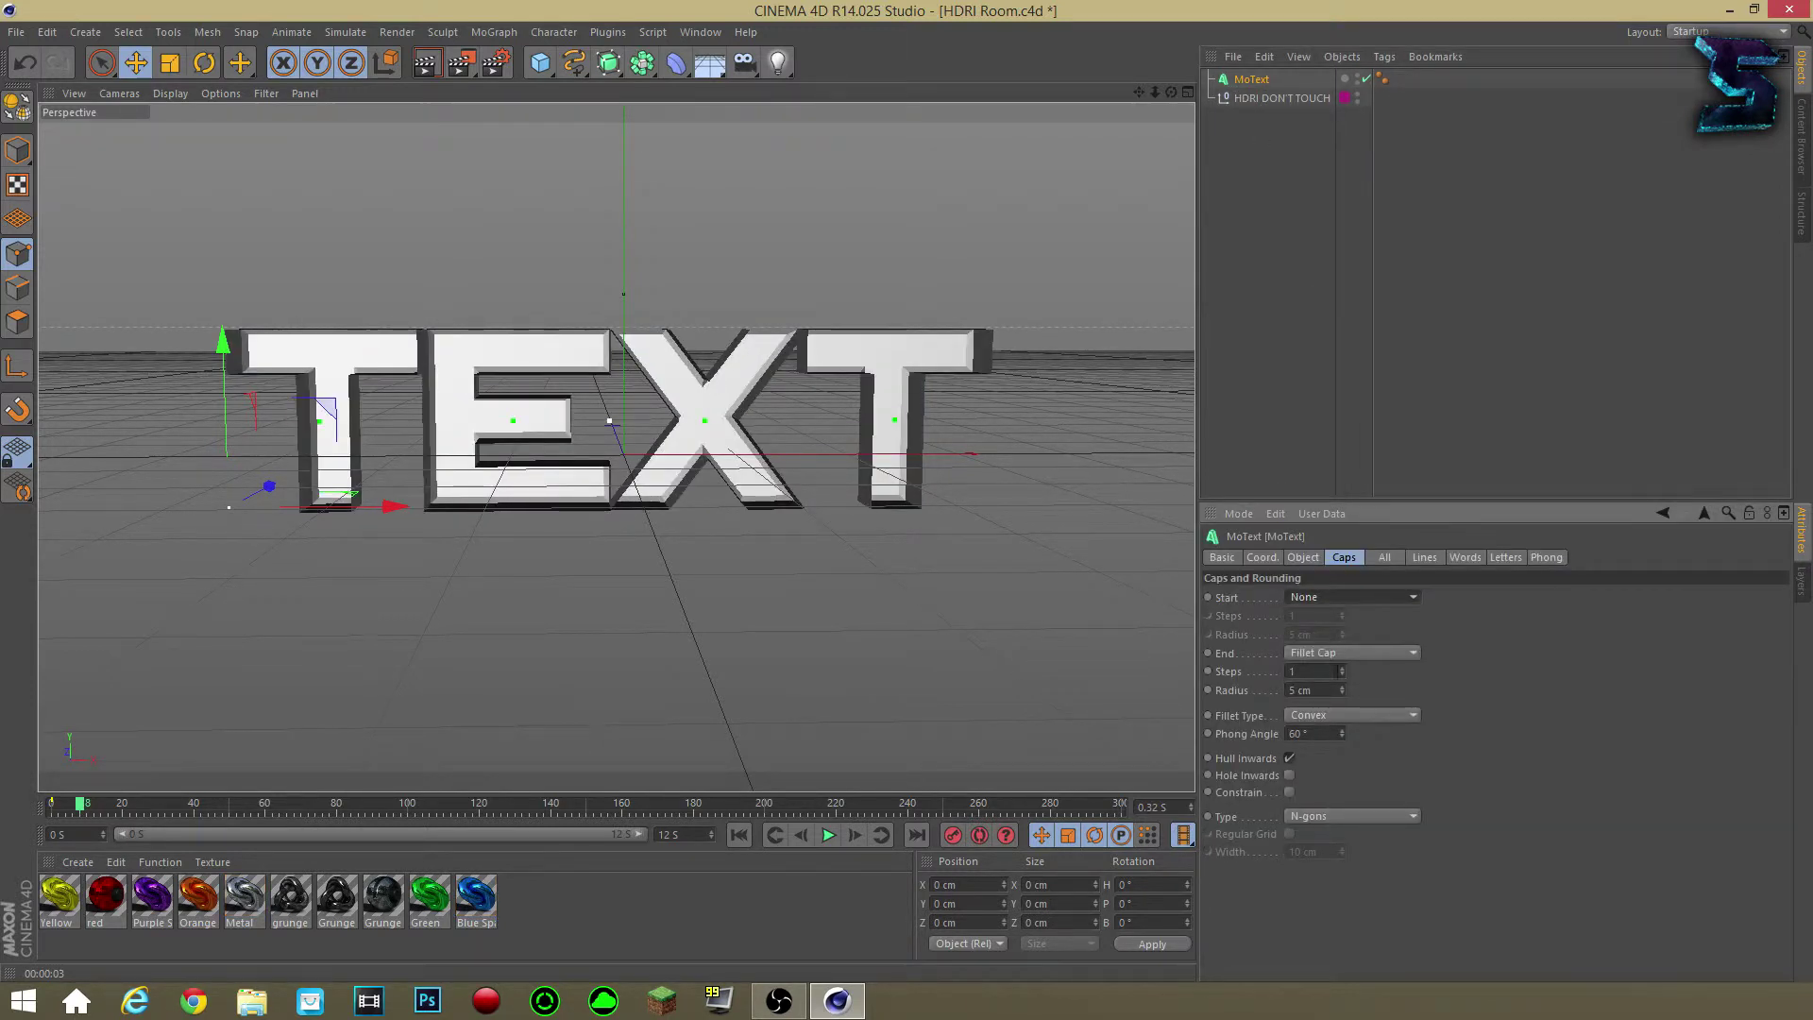
click(1333, 653)
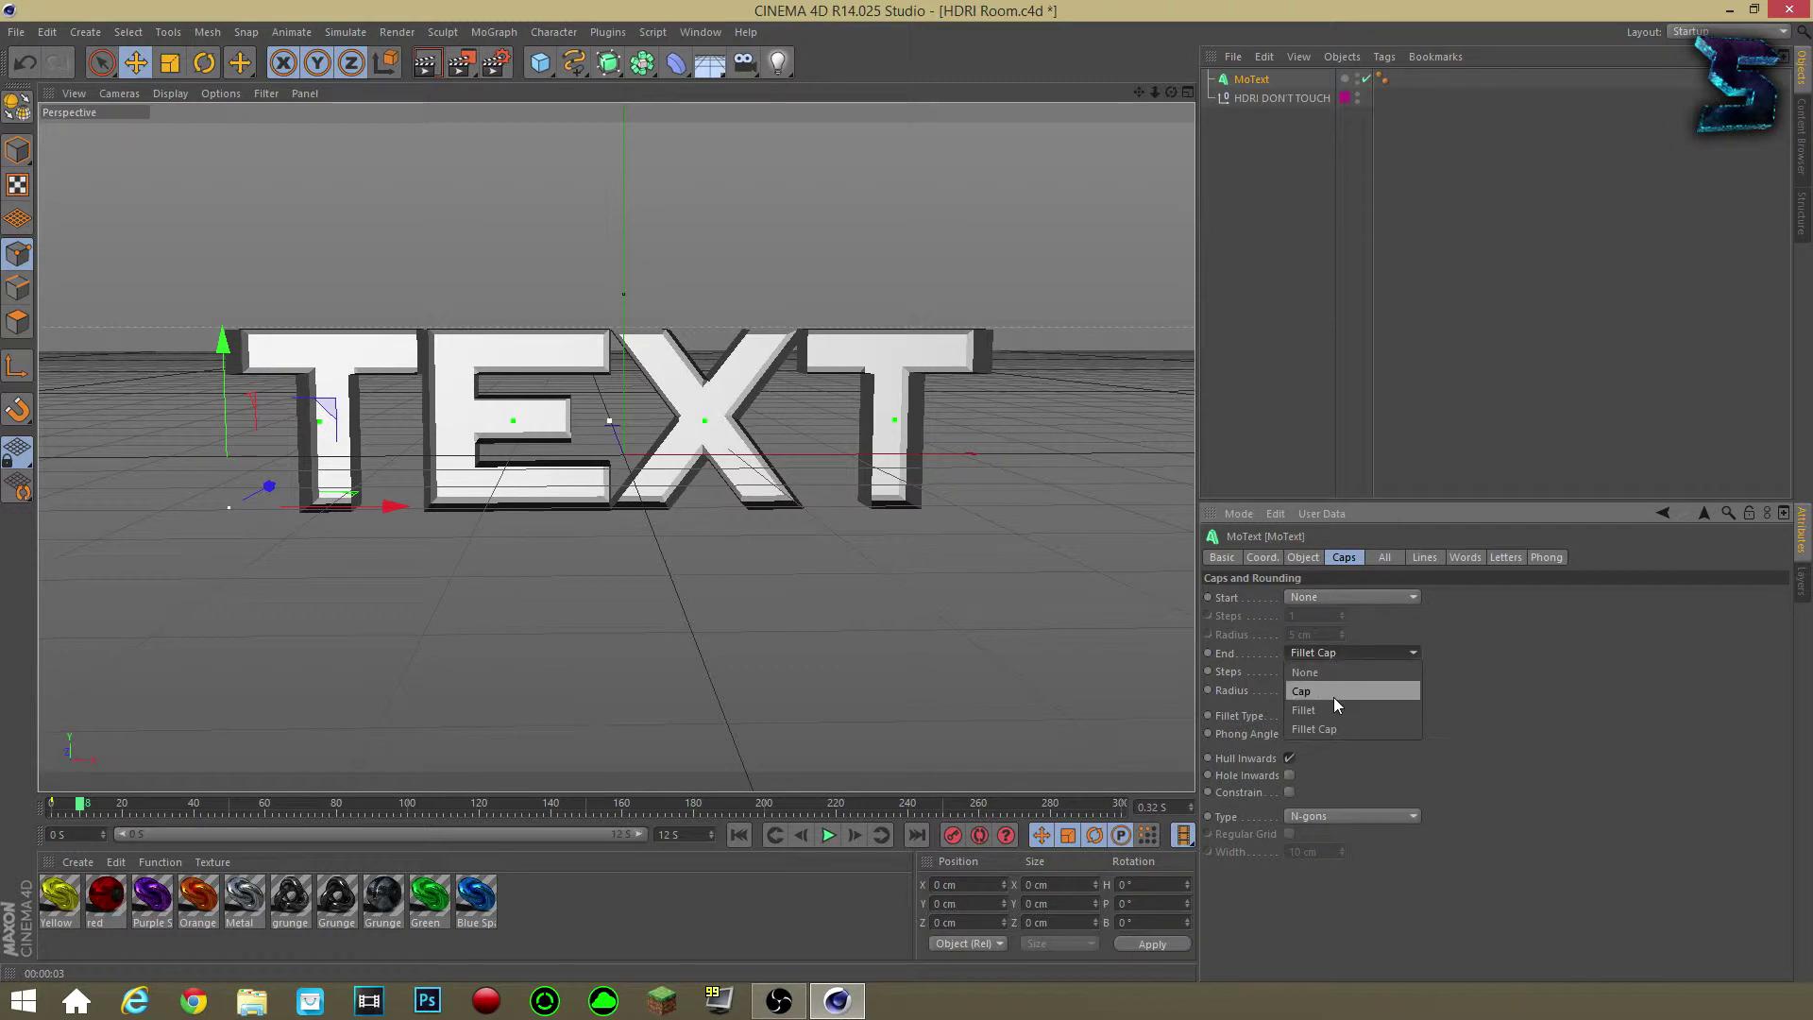
click(1333, 693)
click(1314, 595)
click(1323, 636)
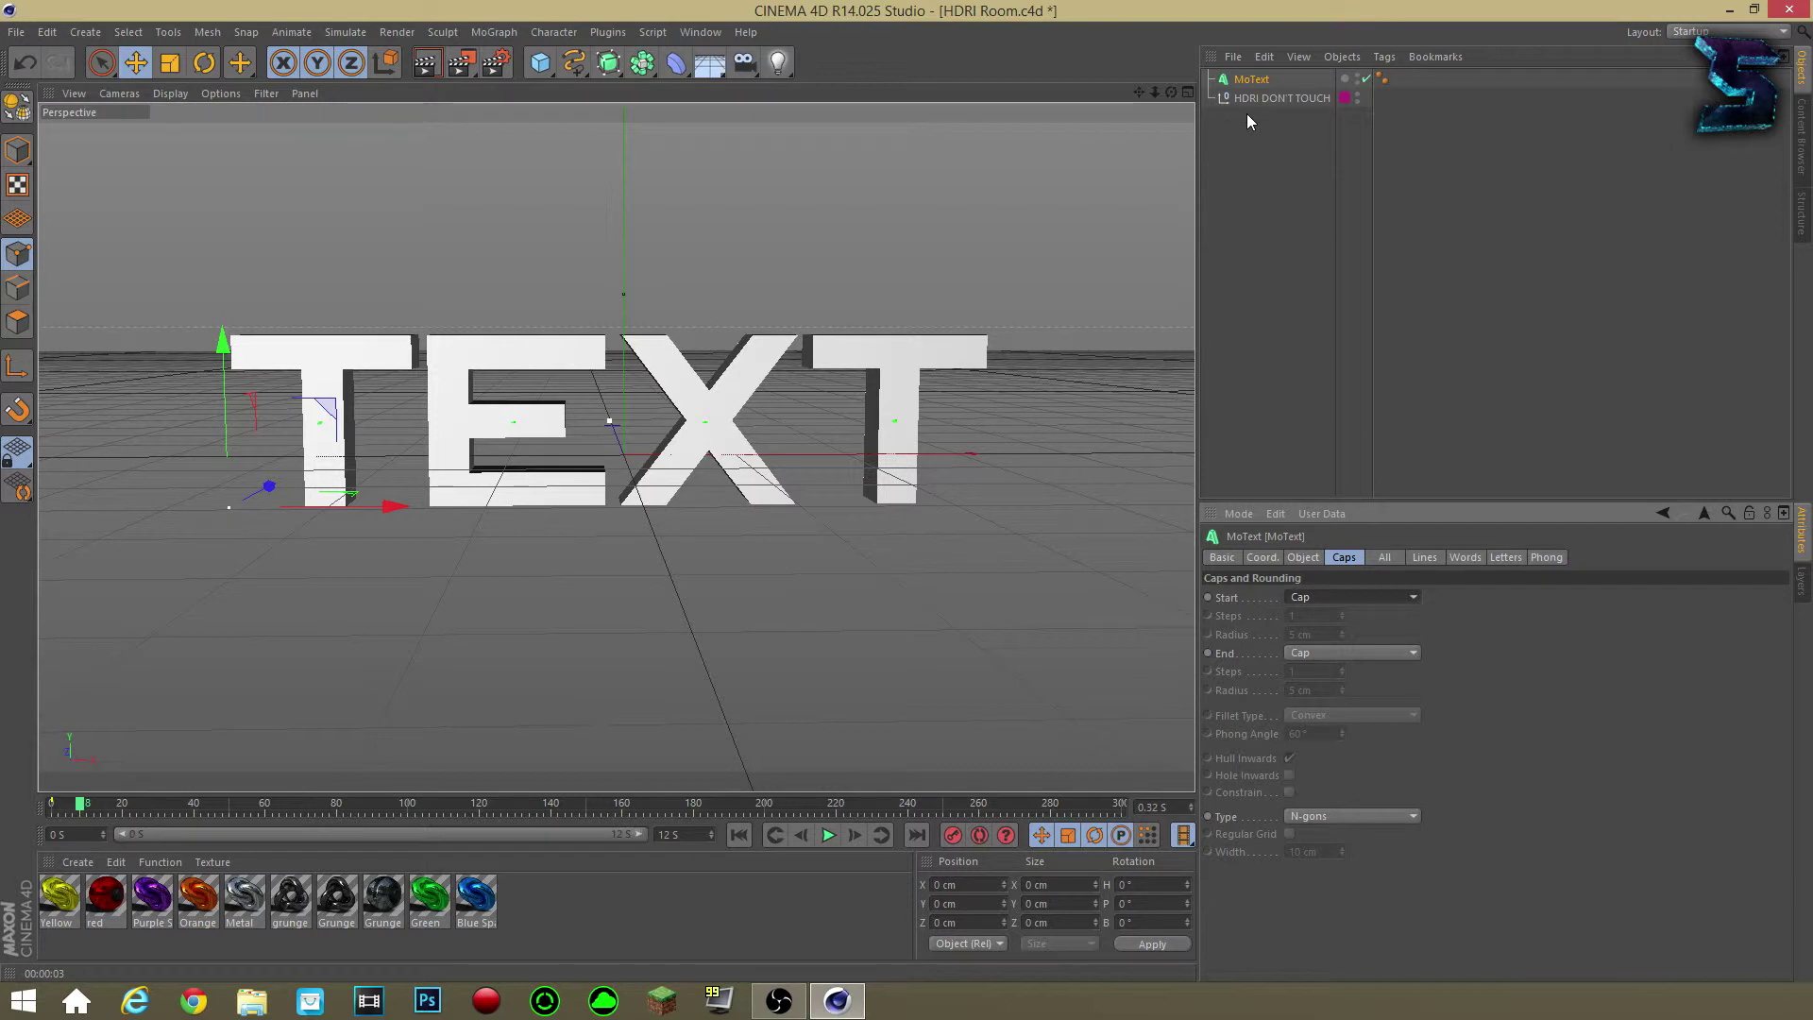
click(1282, 125)
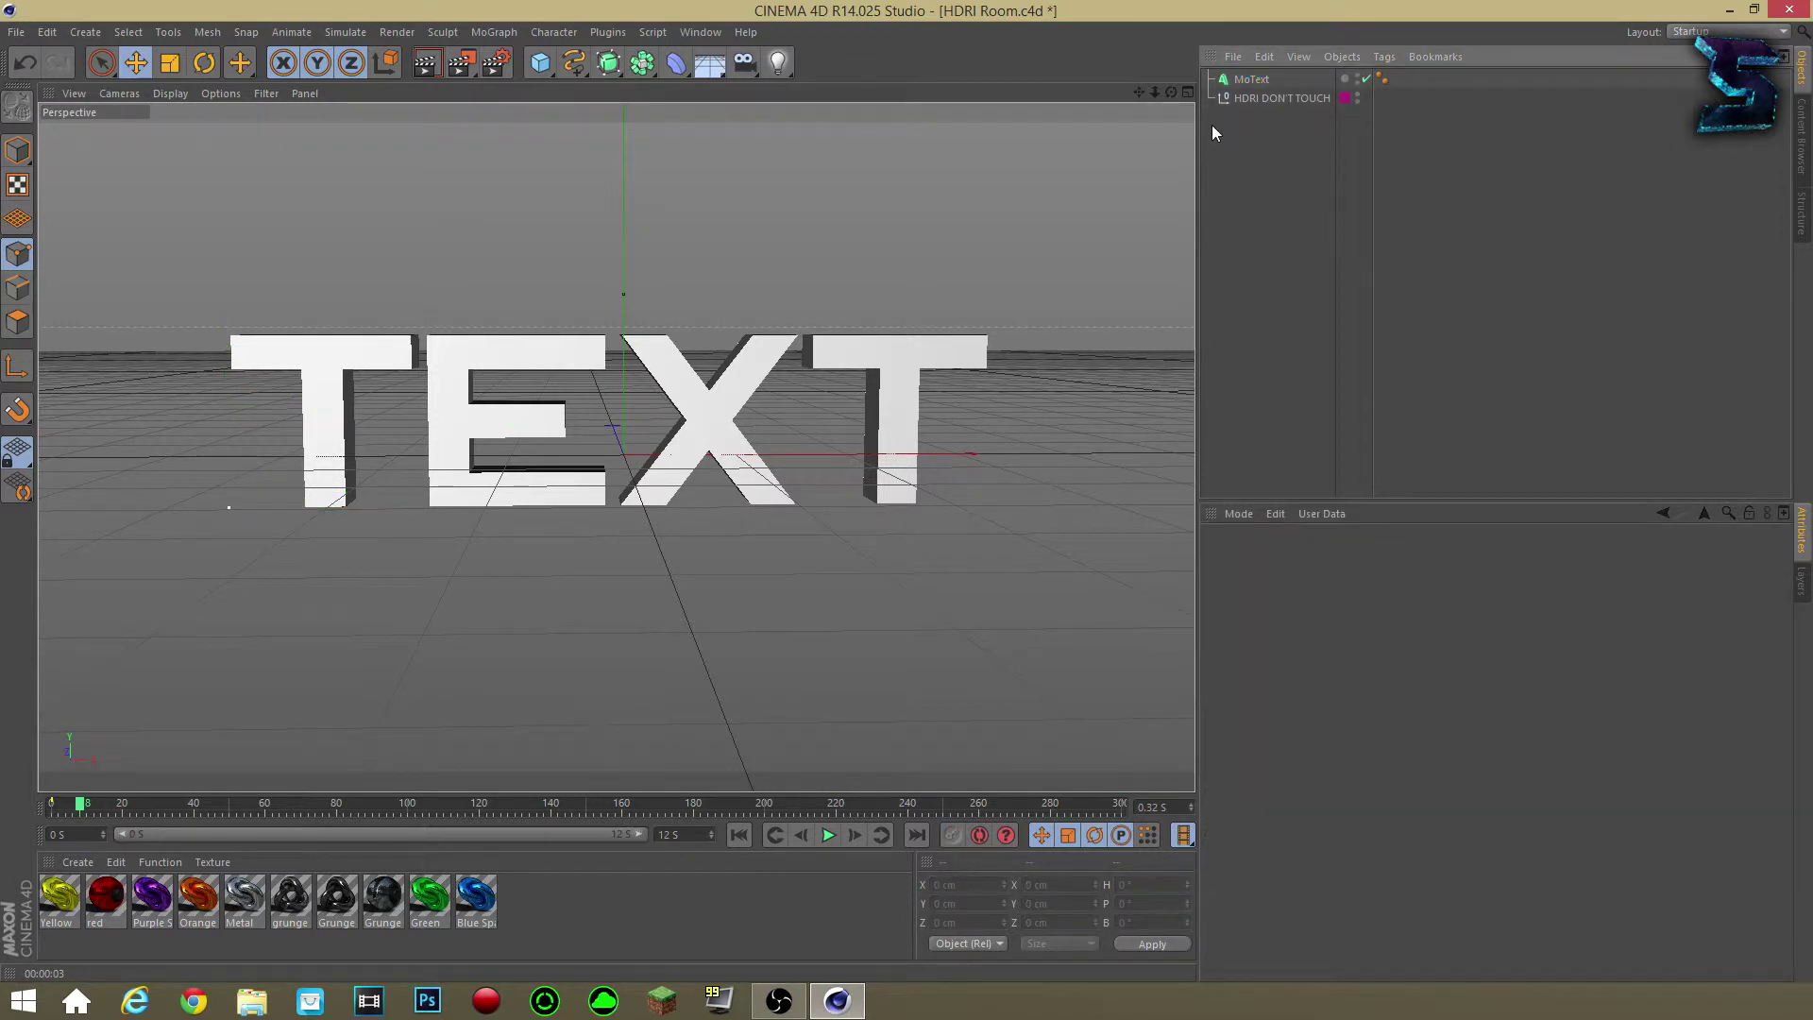
click(1255, 85)
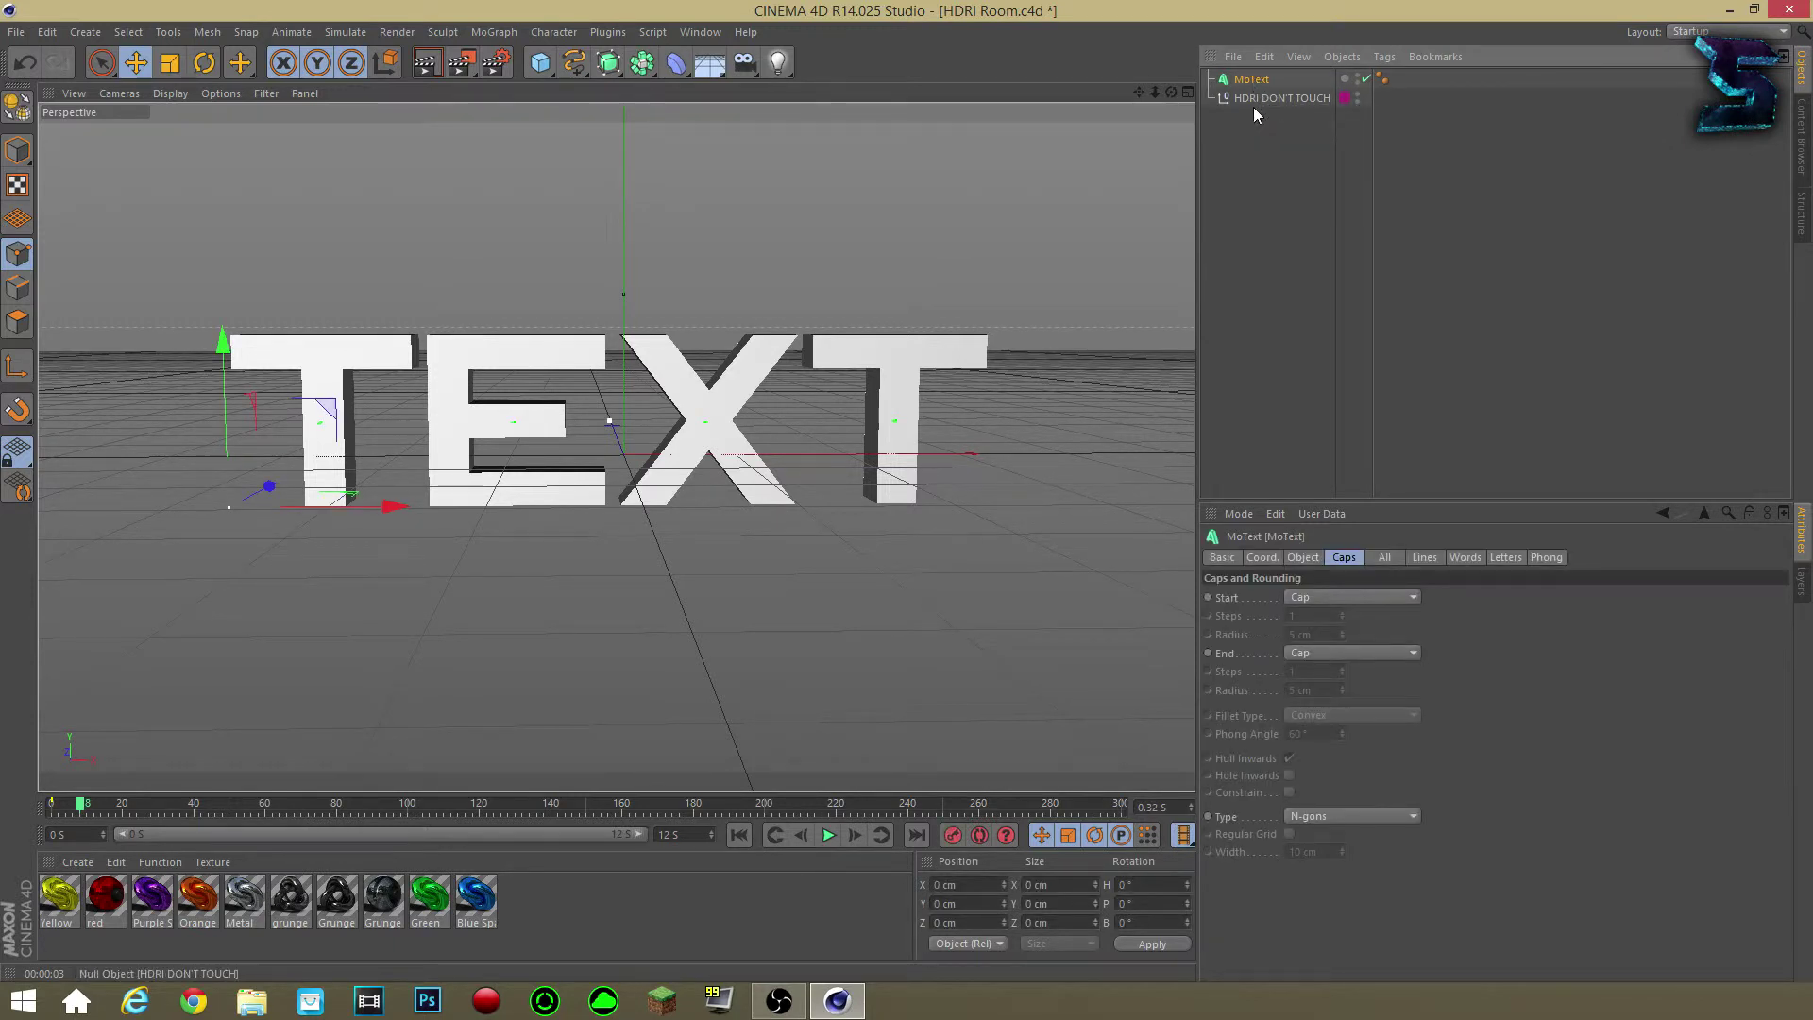
Duplicate MoText into MoText.1 and set the original MoText's depth to 75 cm.
key(ctrl+v)
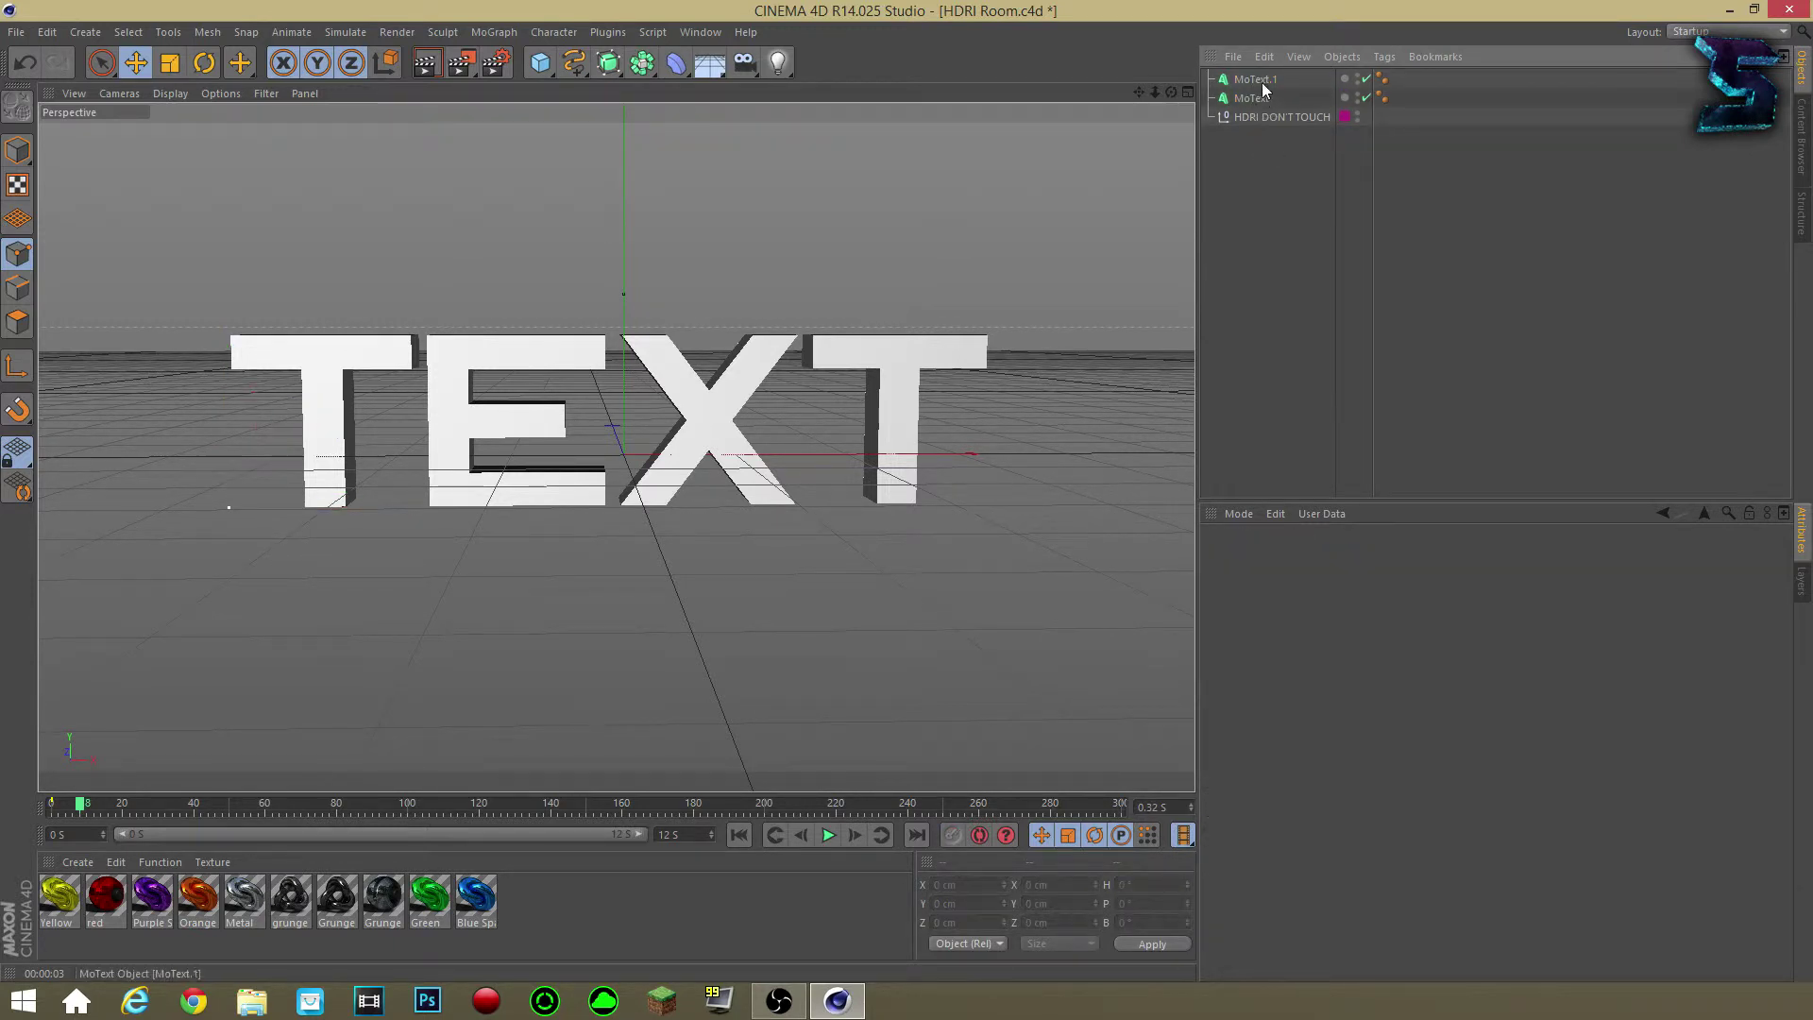
click(1261, 82)
click(1256, 98)
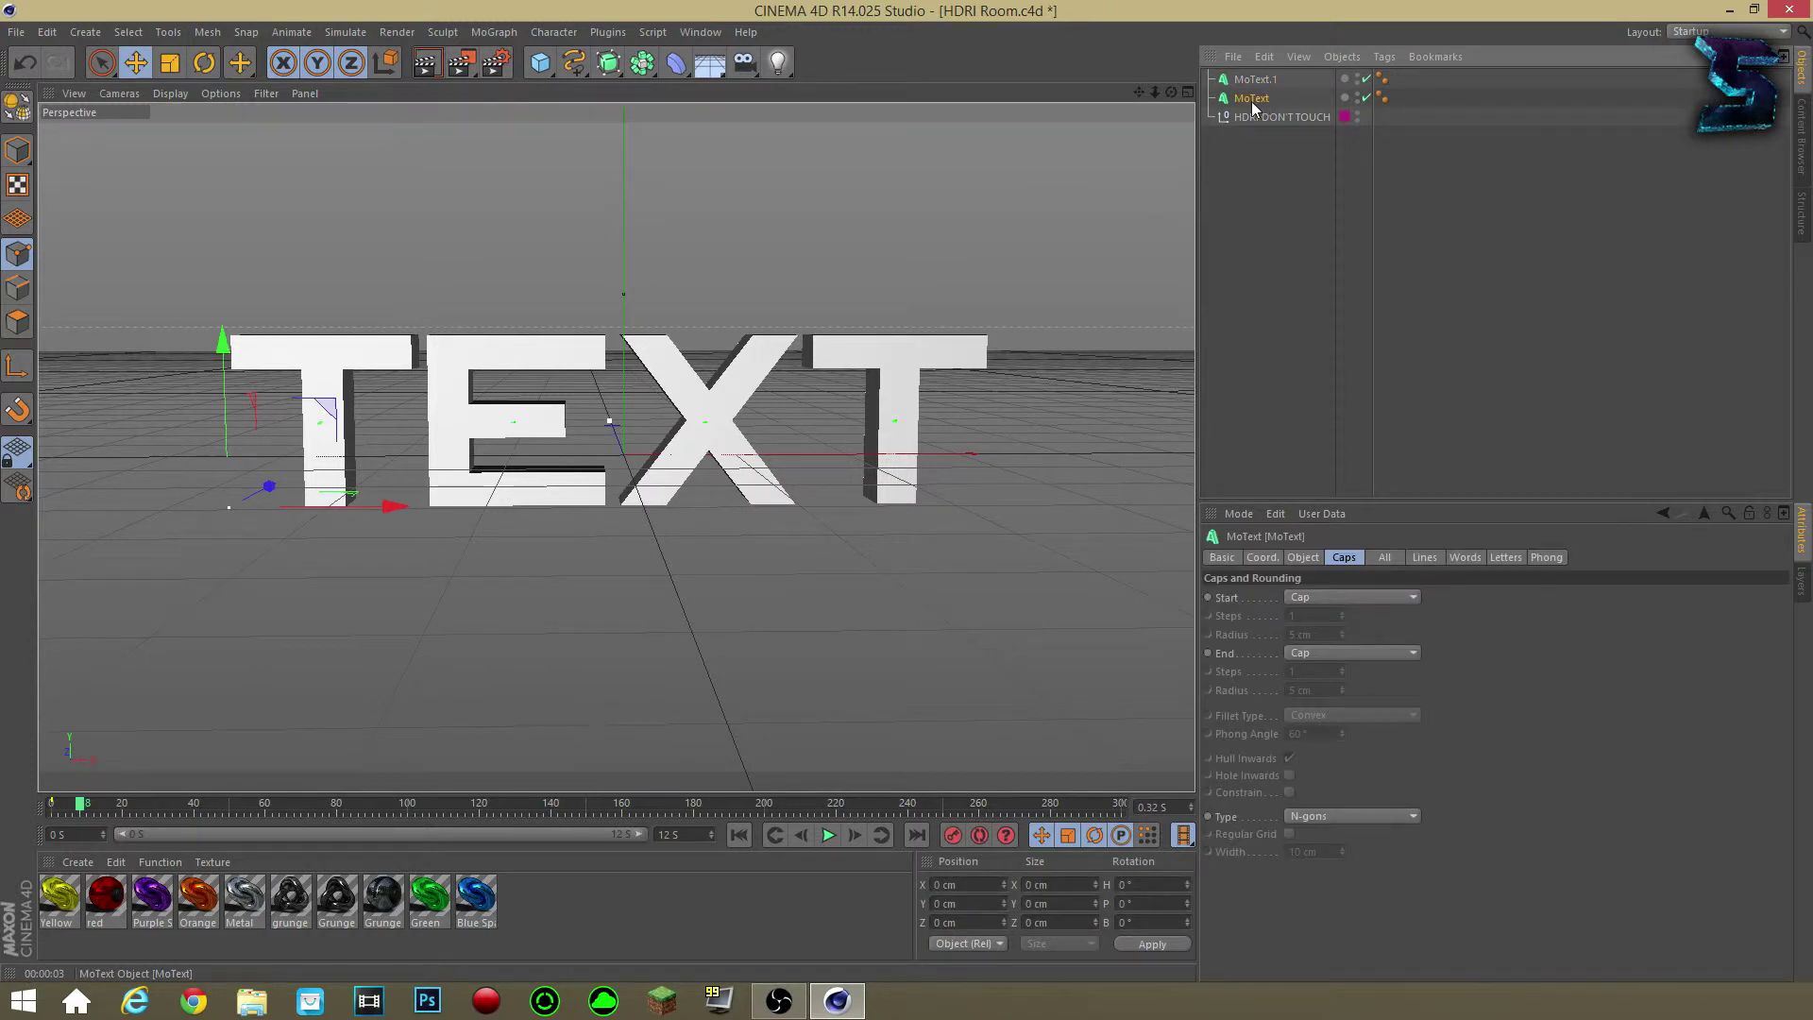
click(1306, 559)
click(1320, 598)
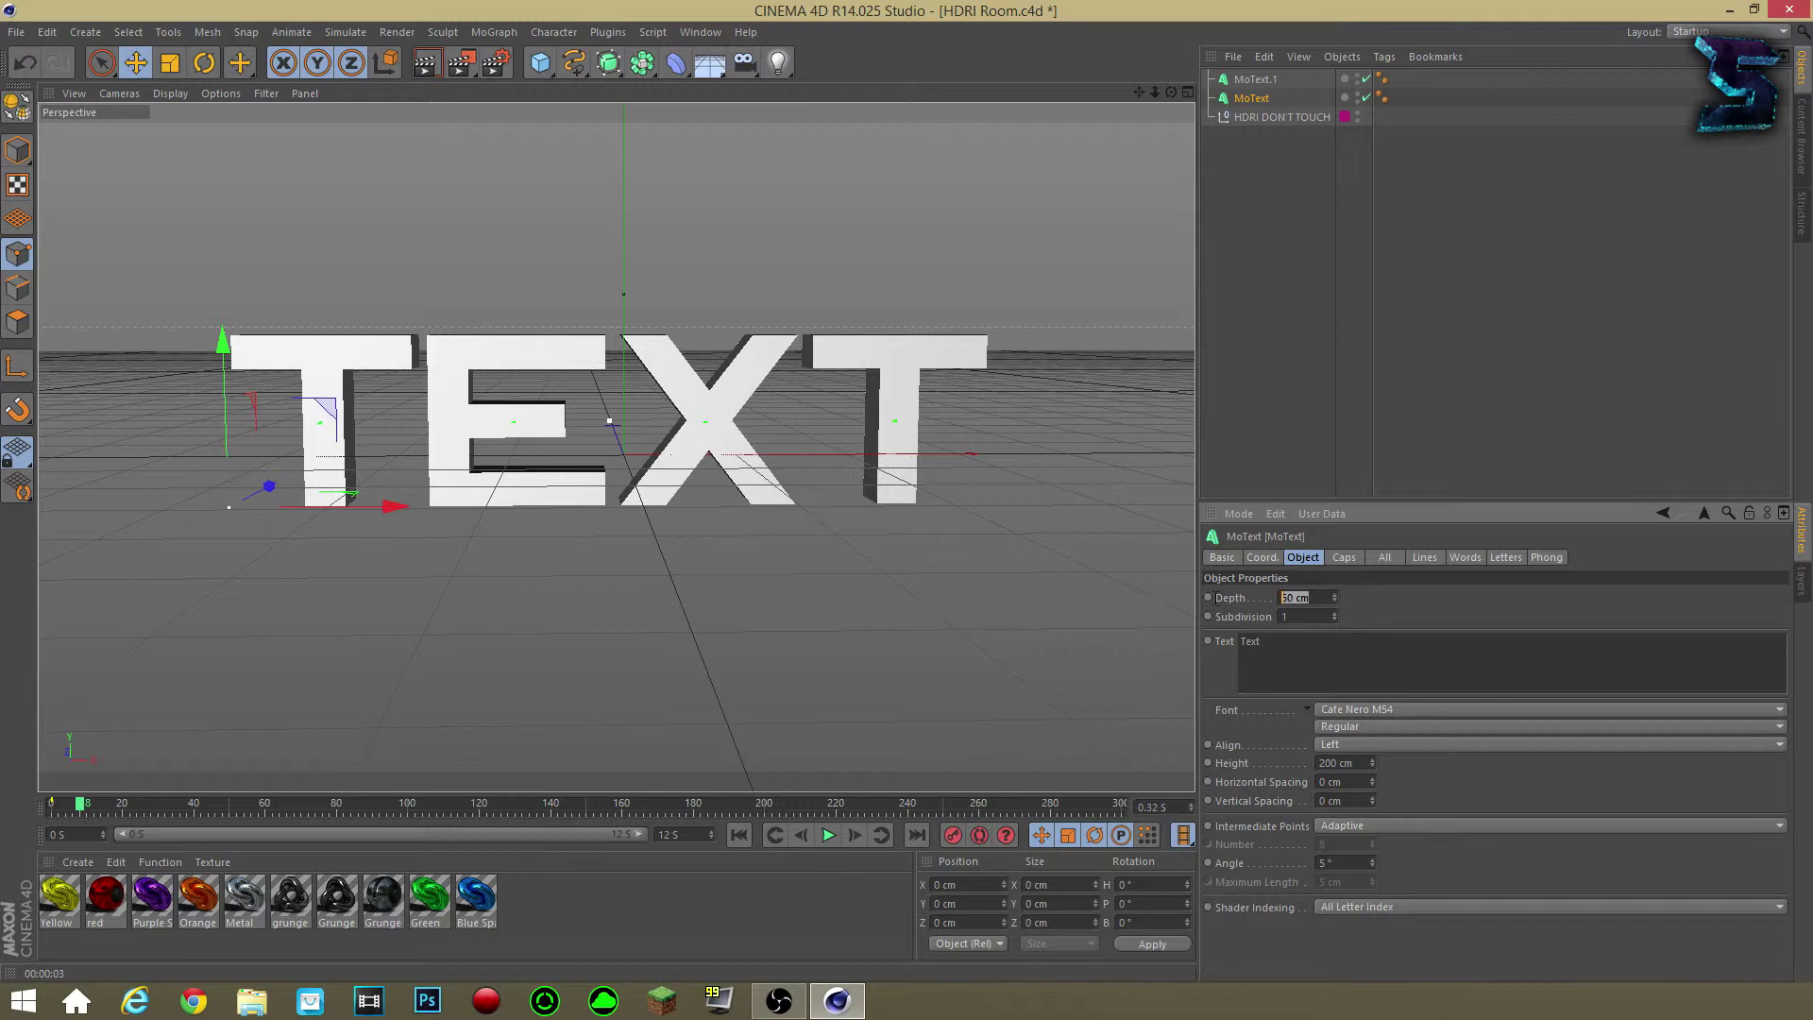
text(756)
key(Return)
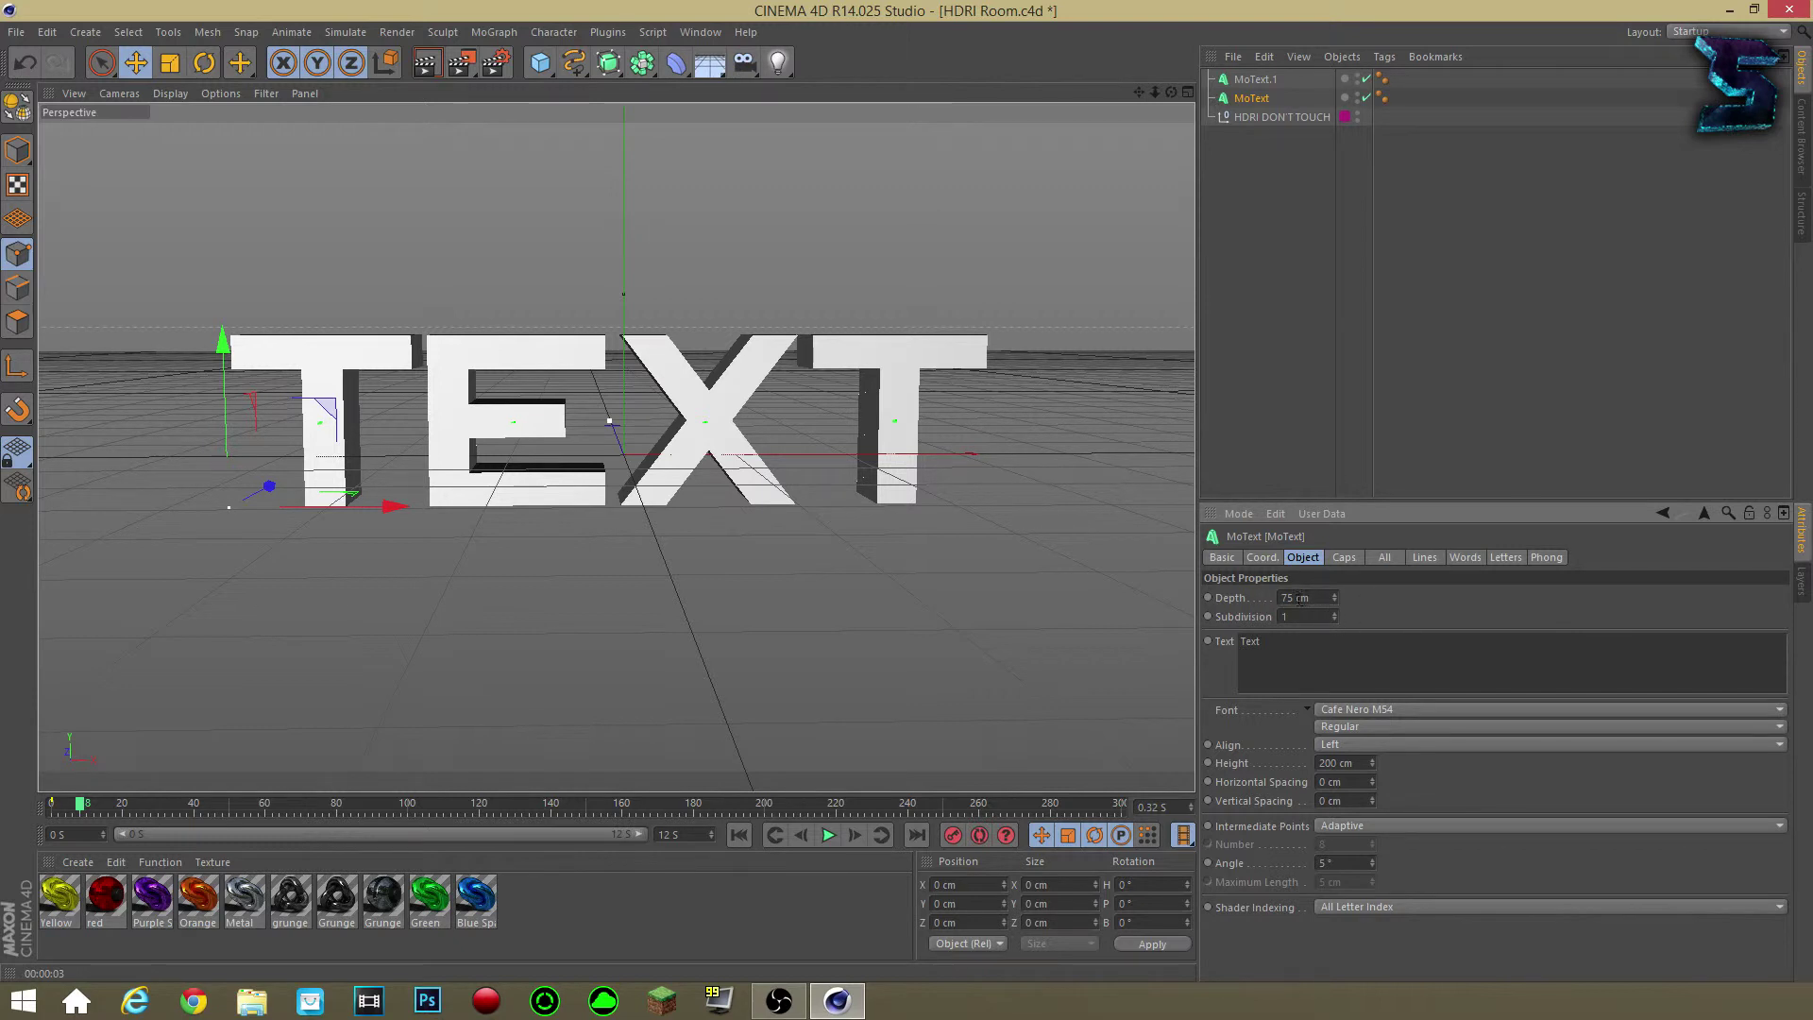
Make MoText.1 30 cm deep and apply the Blue Sparkling material to MoText.
click(1254, 79)
double_click(1293, 597)
text(30)
click(1248, 99)
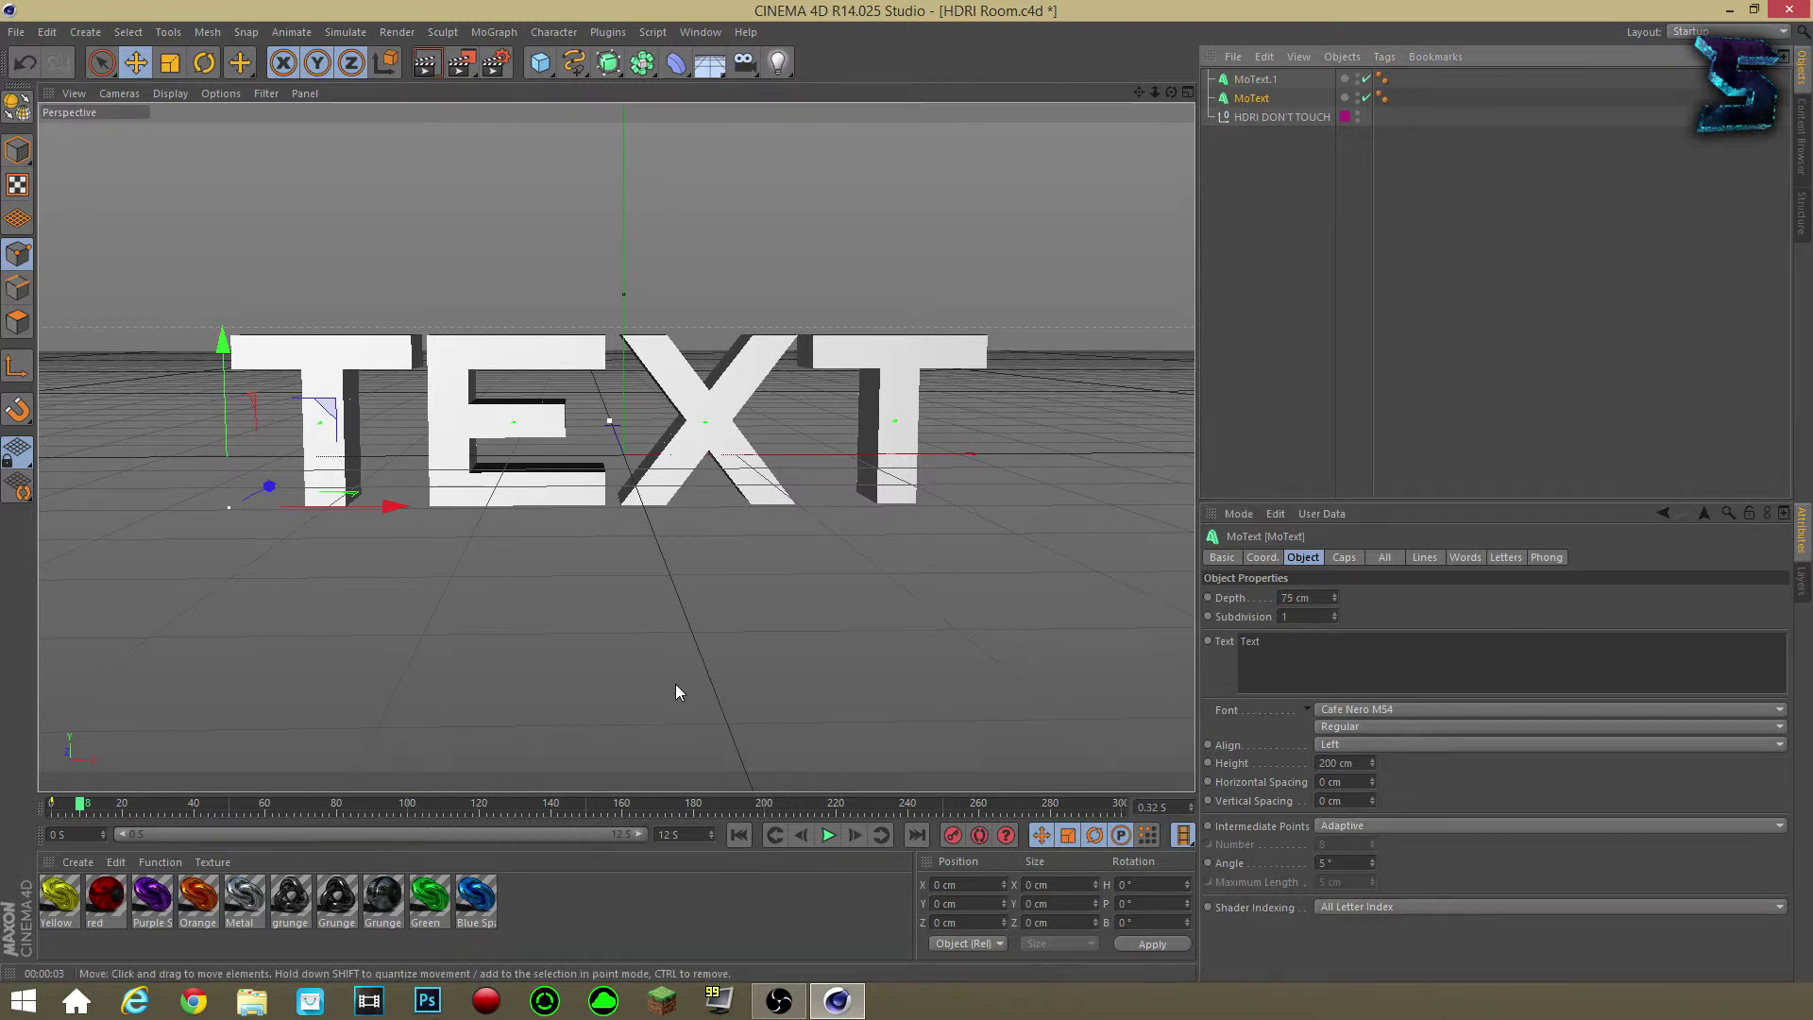
drag(476, 897, 1259, 98)
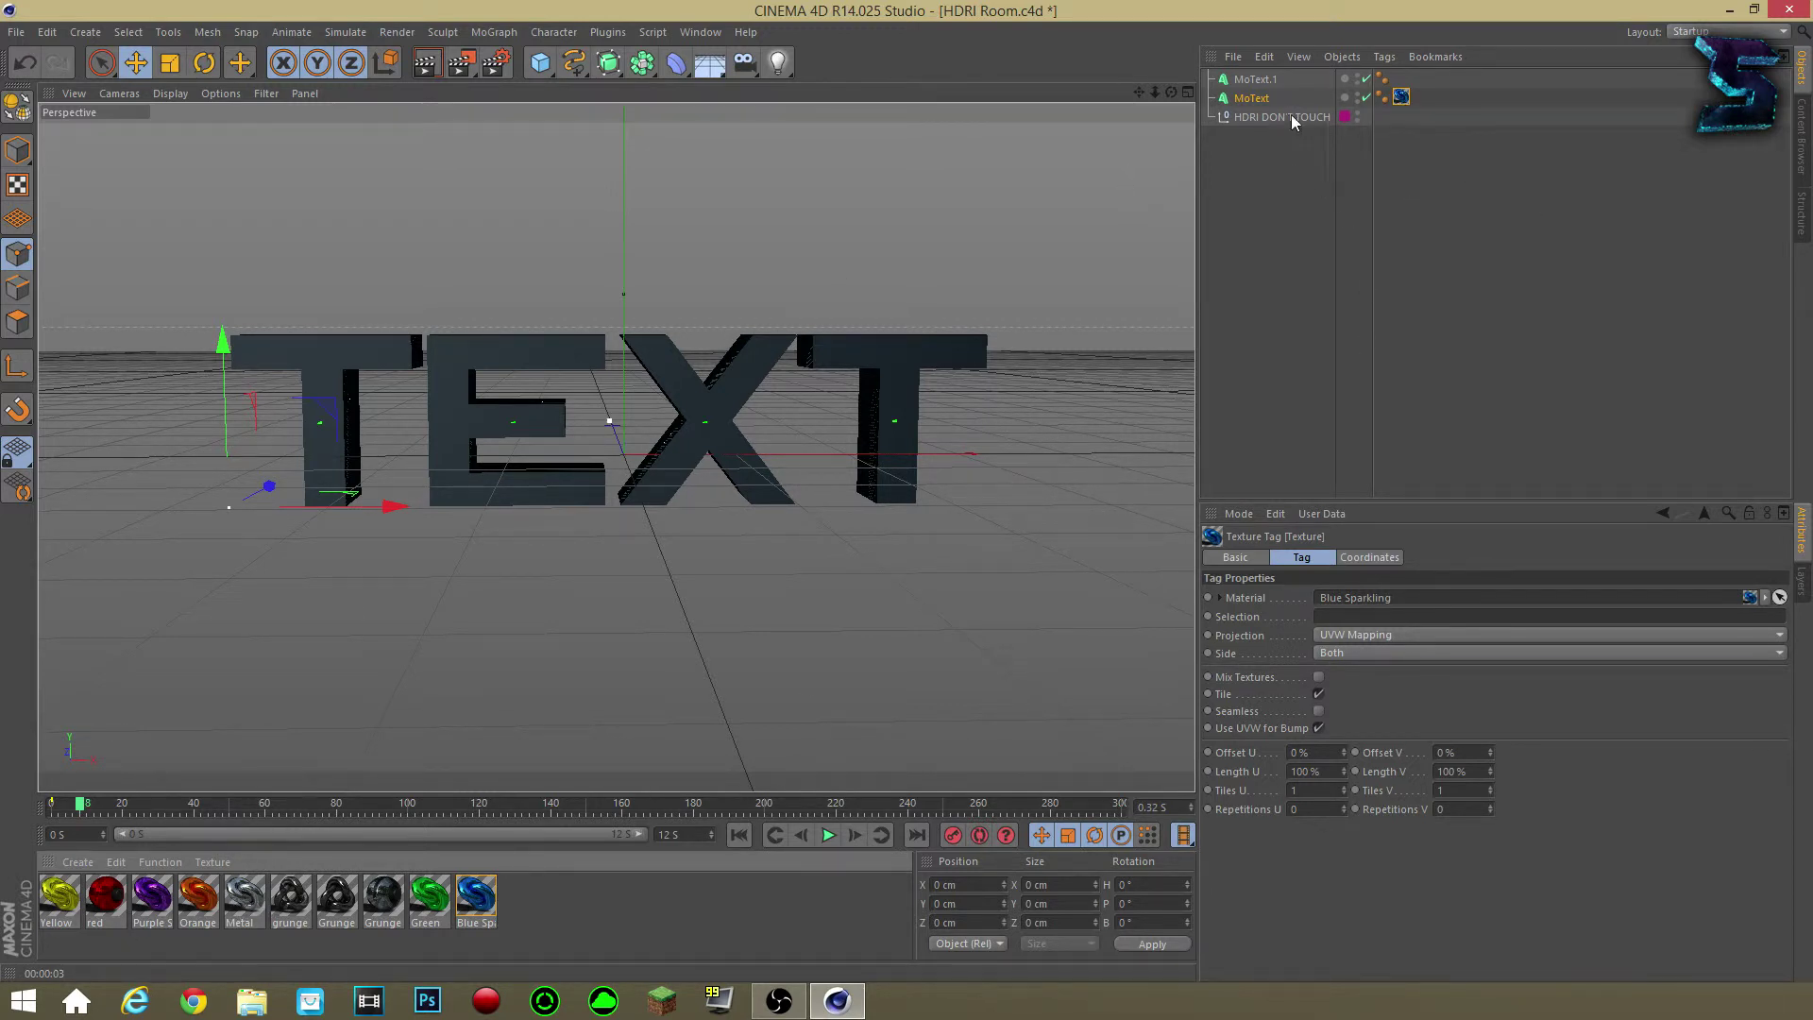
Apply Metal to MoText.1 and set both texture tags' projection to Cubic.
drag(242, 901, 1270, 81)
click(1270, 81)
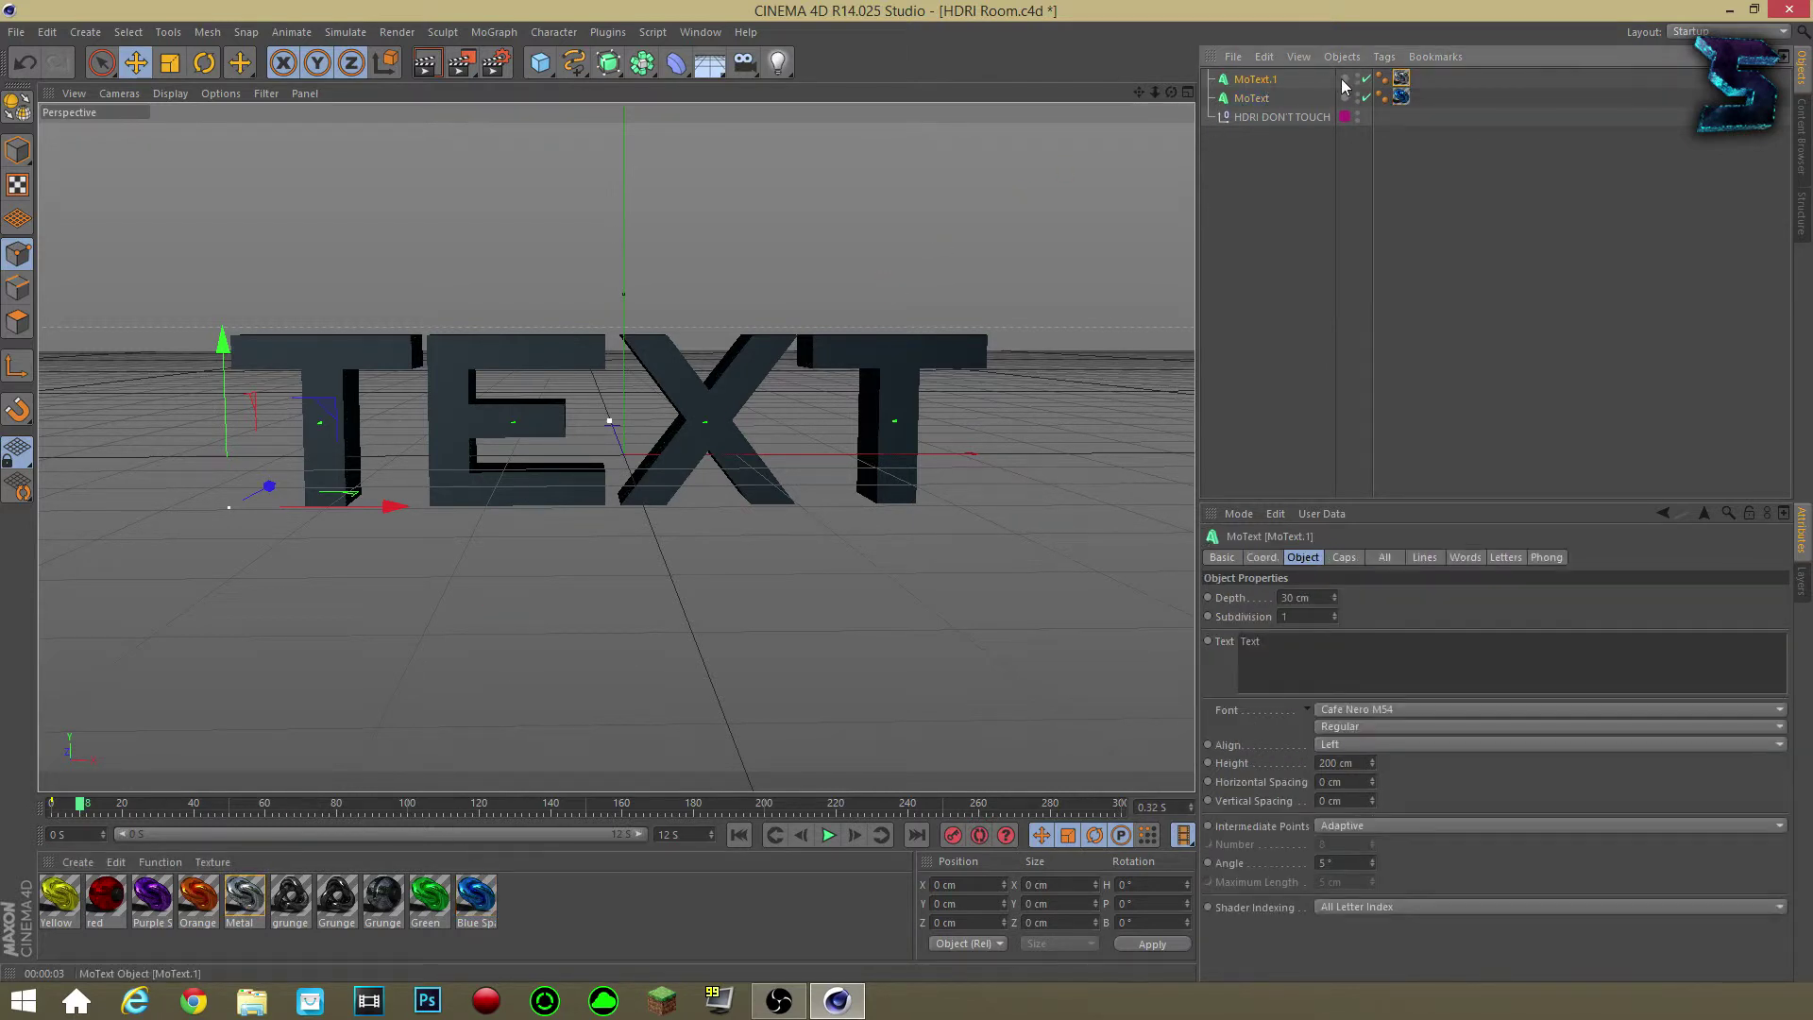
drag(1399, 82, 1401, 96)
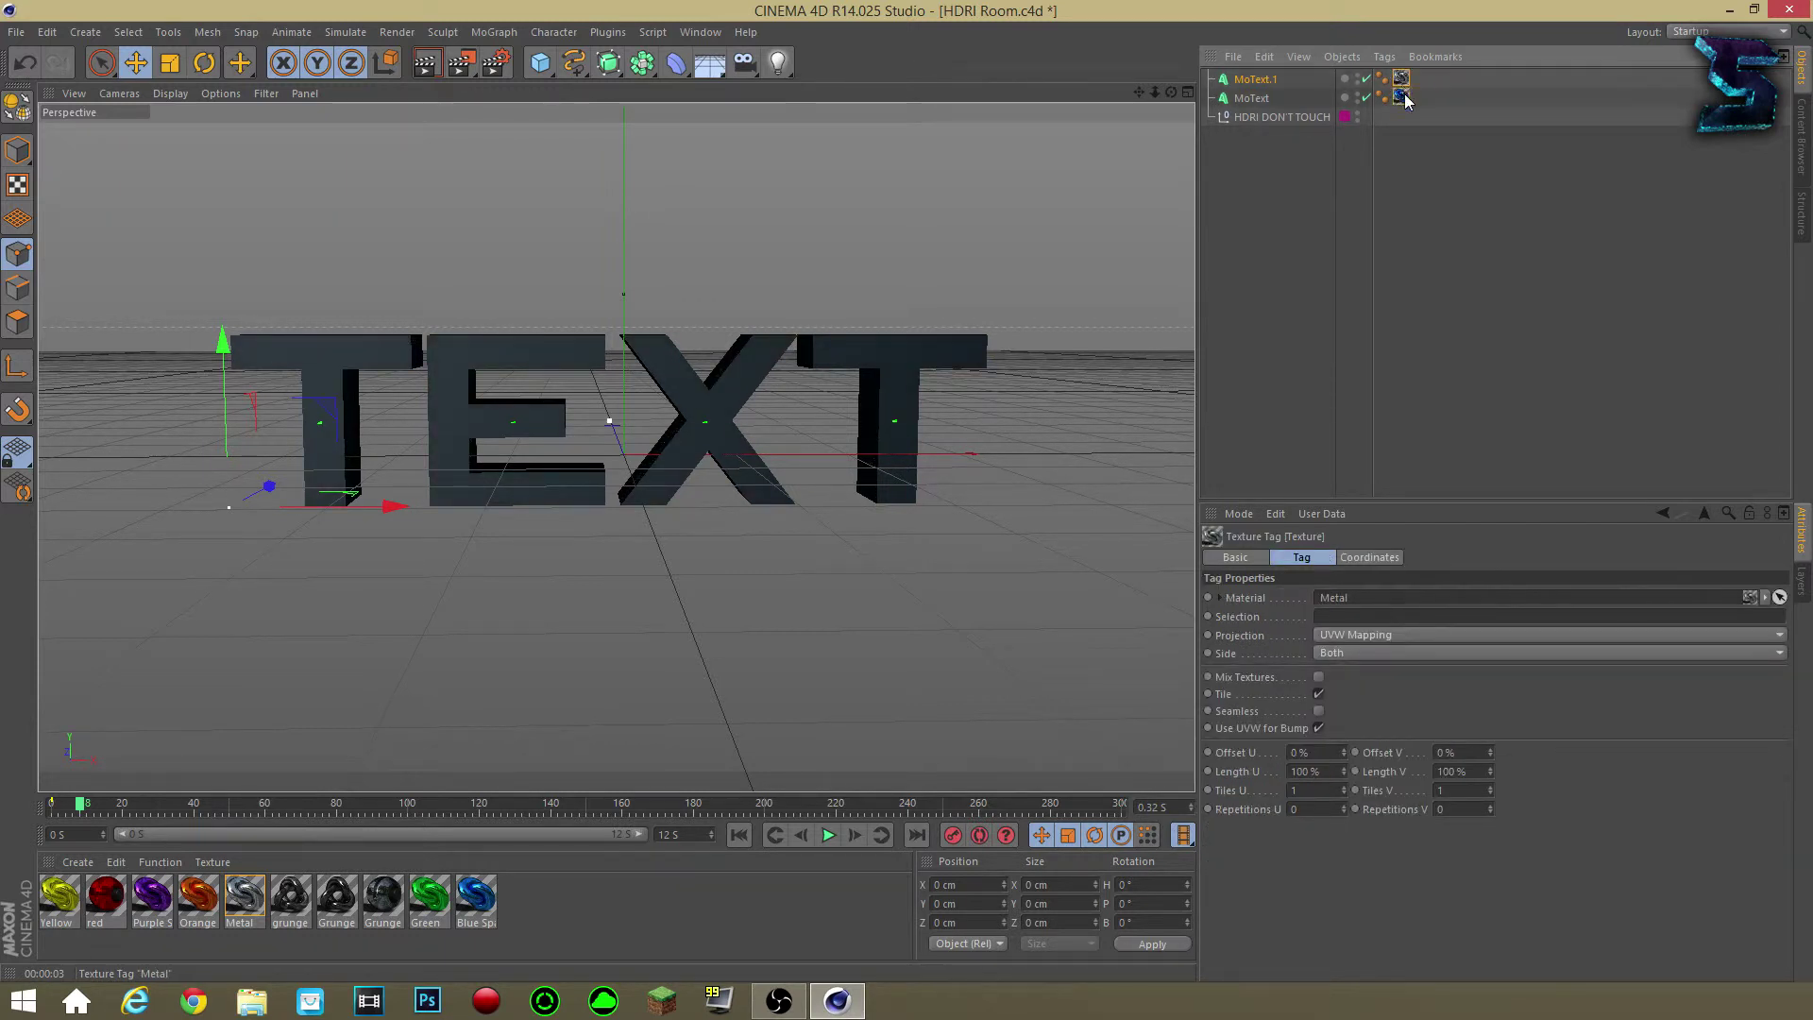
ctrl+click(1401, 96)
click(1336, 635)
click(1350, 710)
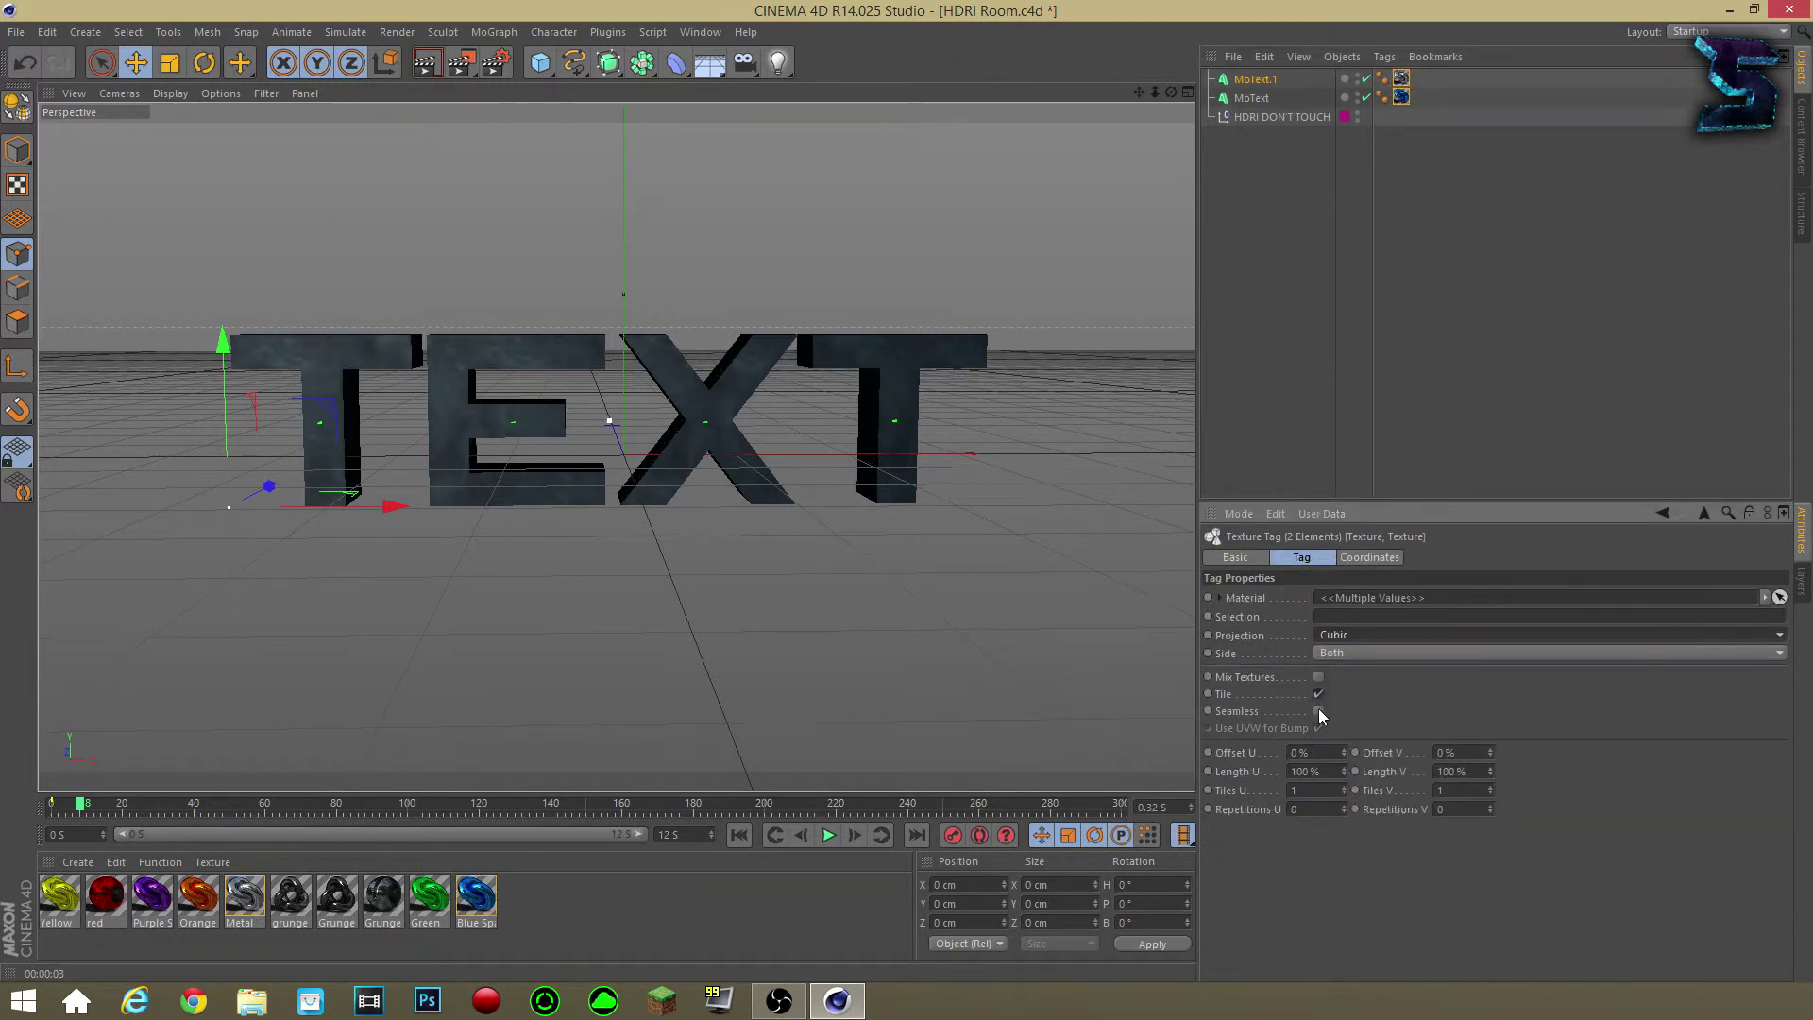
click(1335, 217)
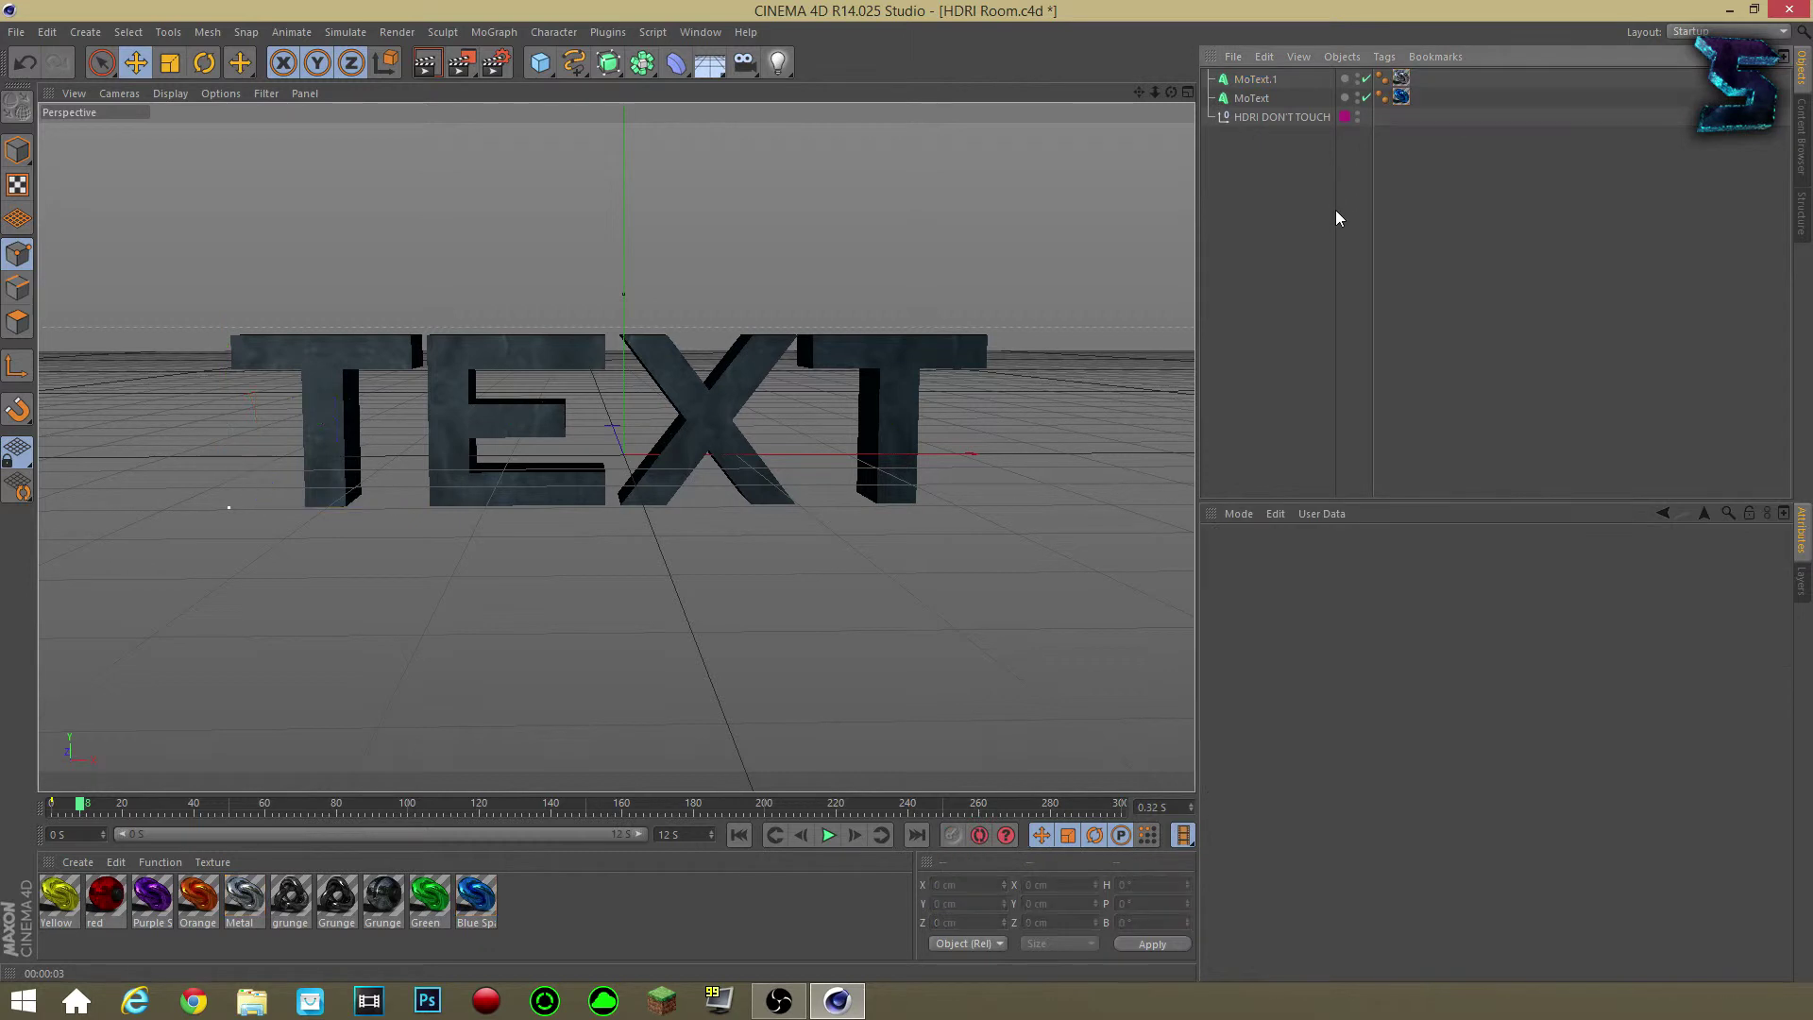
click(1269, 81)
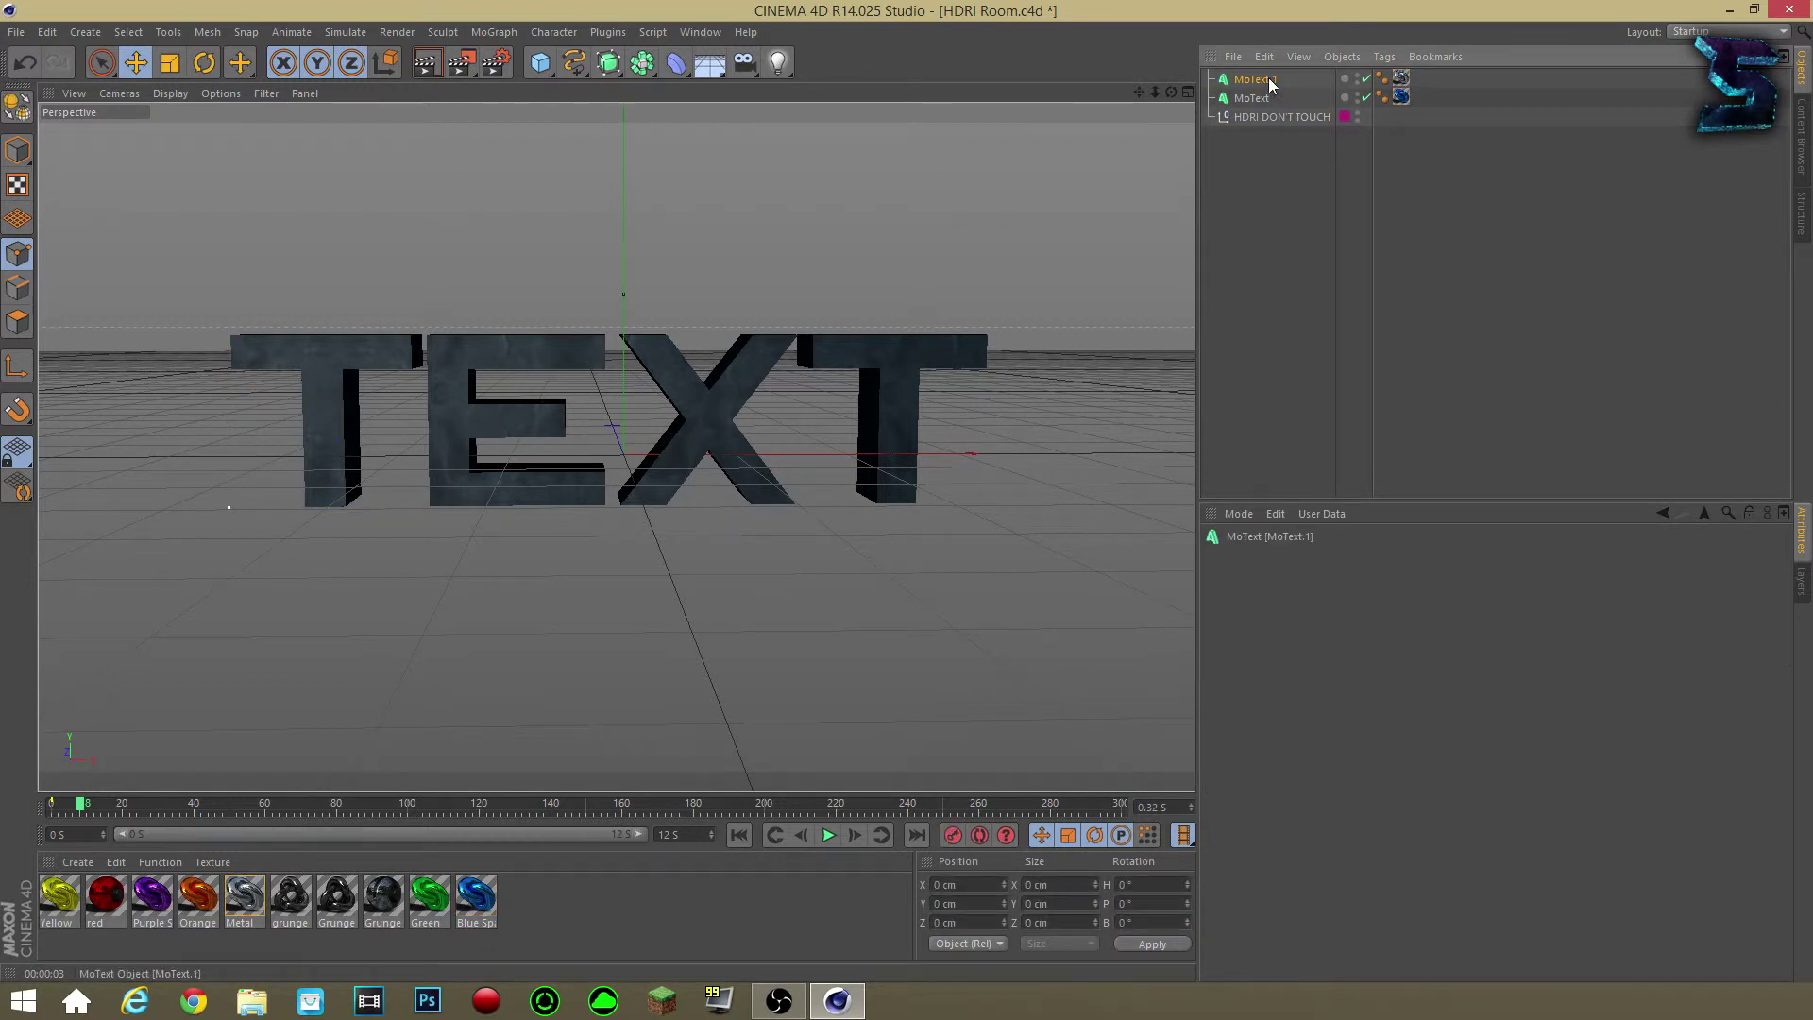
click(1186, 92)
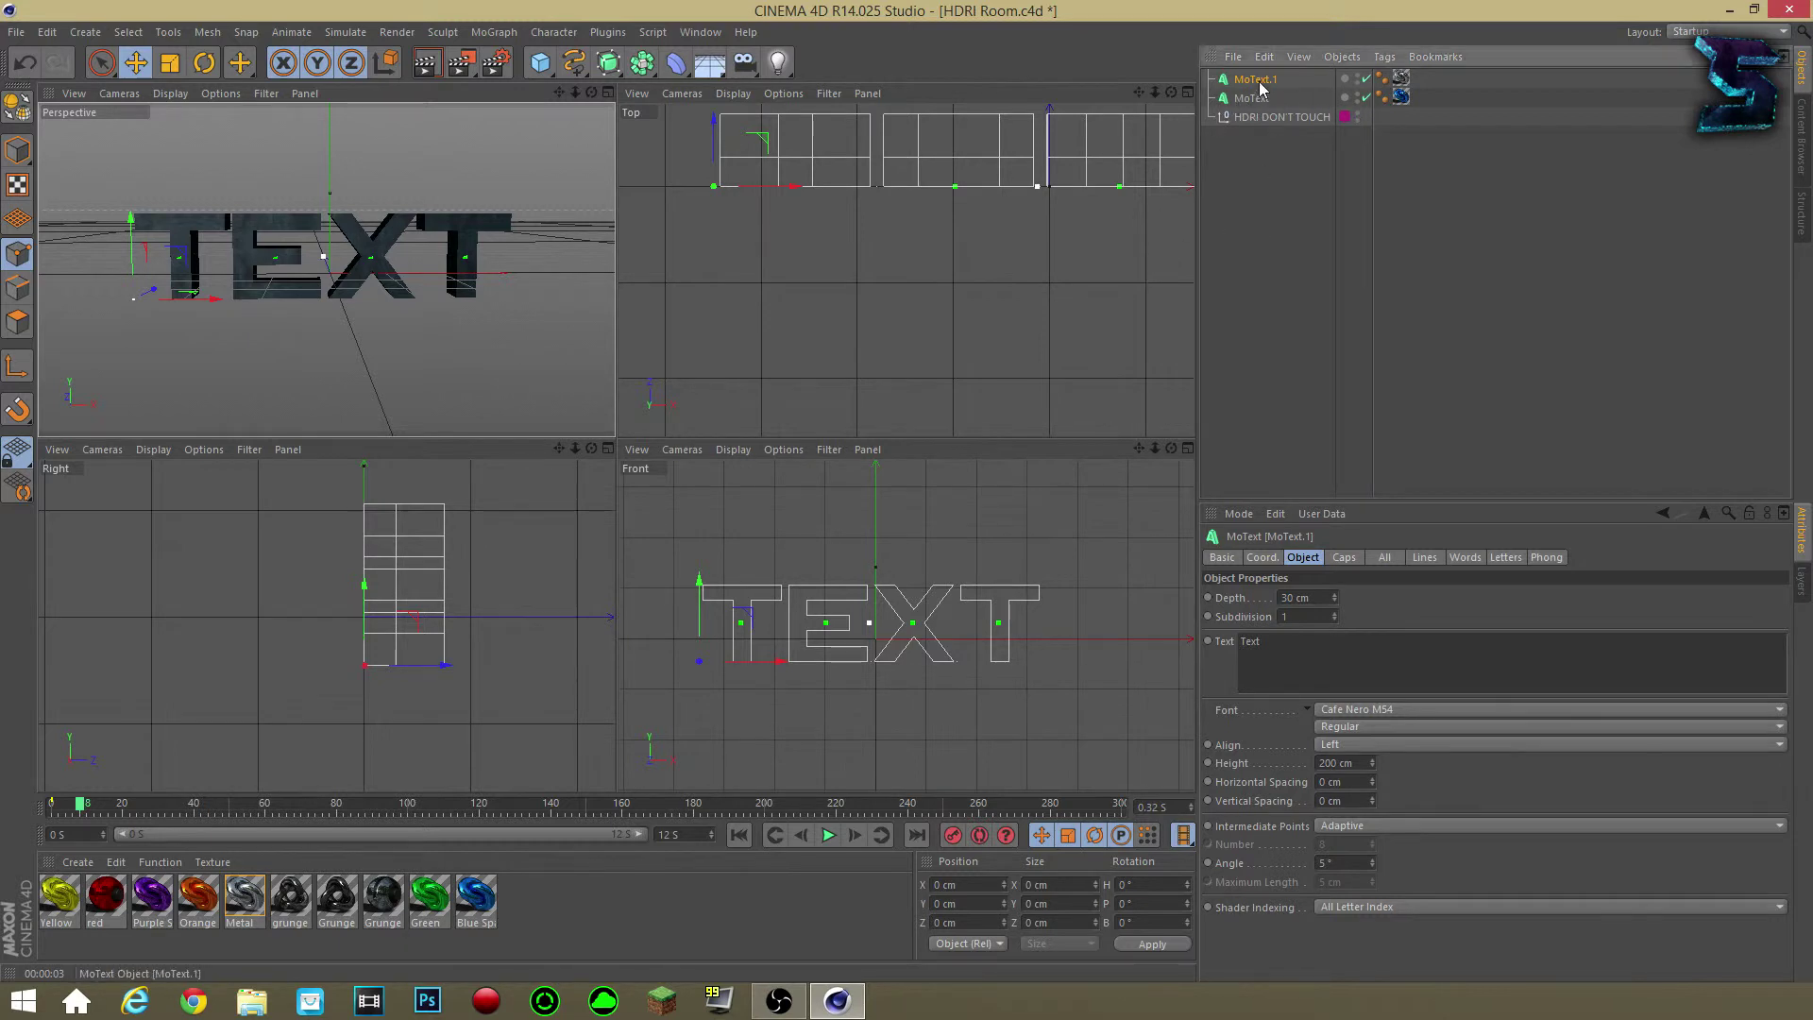
Move MoText.1 roughly 20 cm along the Z axis, offsetting it from MoText.
drag(449, 664, 469, 669)
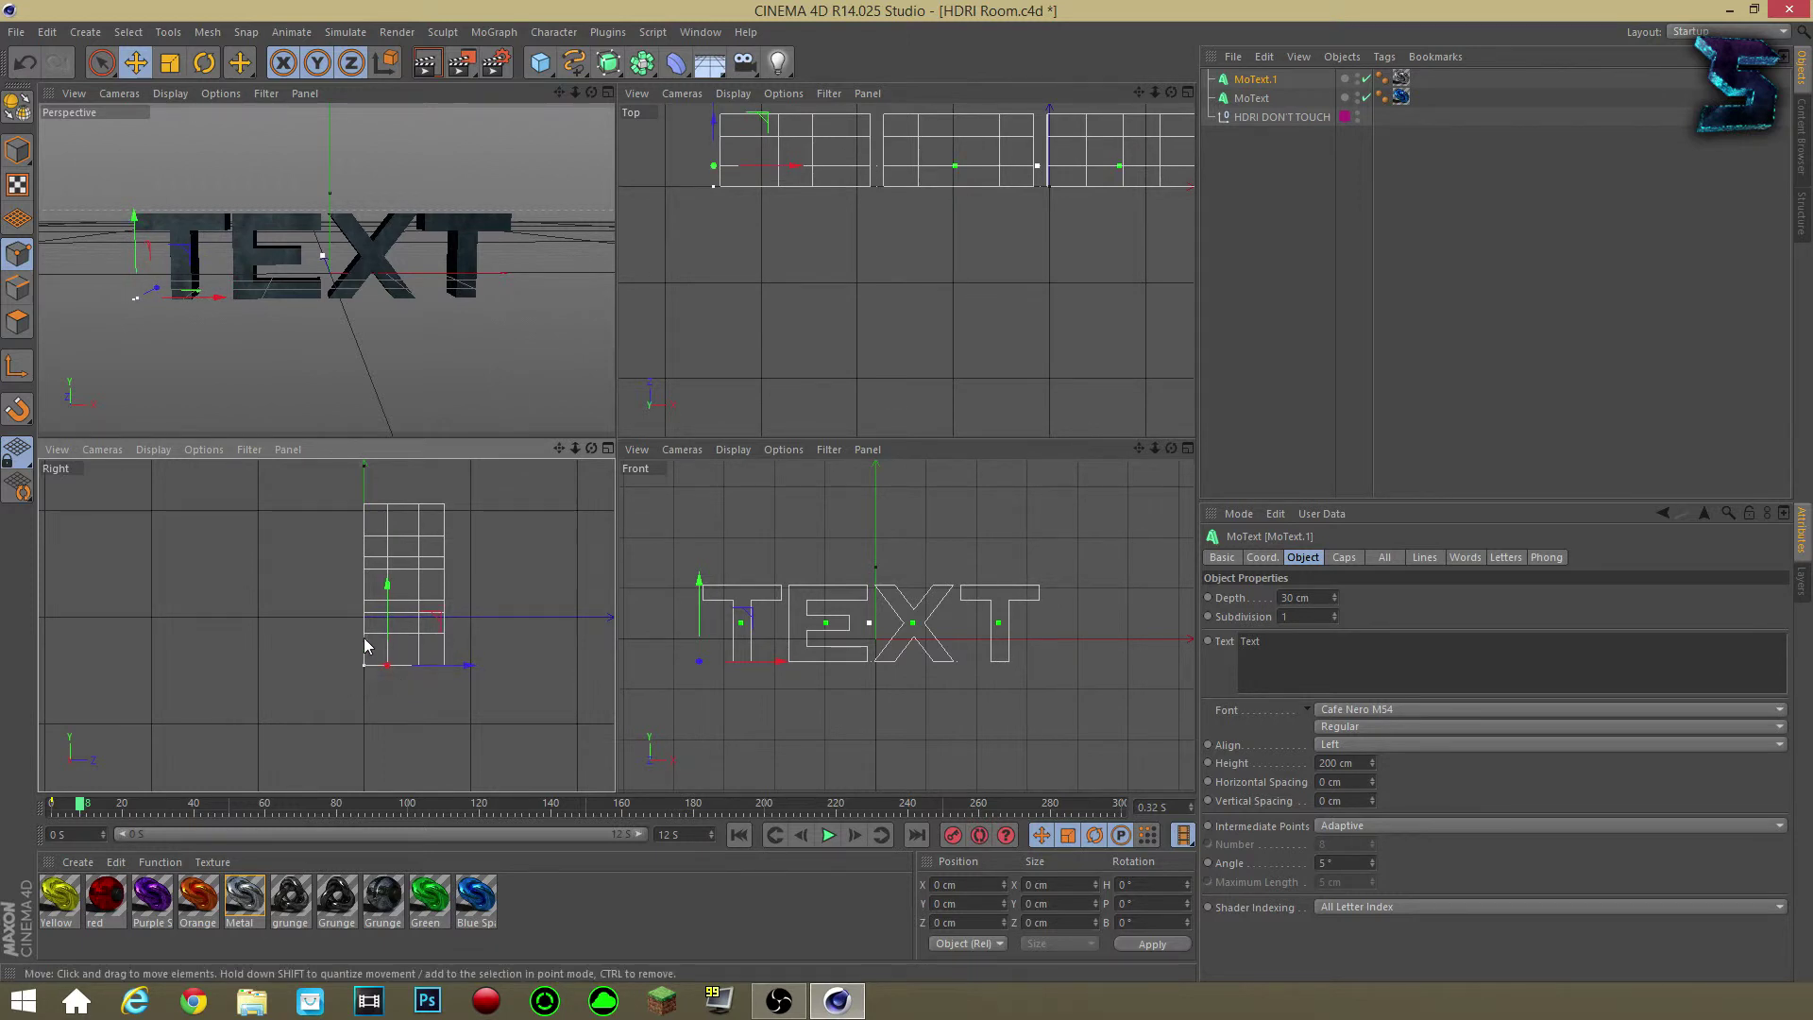
click(1255, 100)
click(1256, 80)
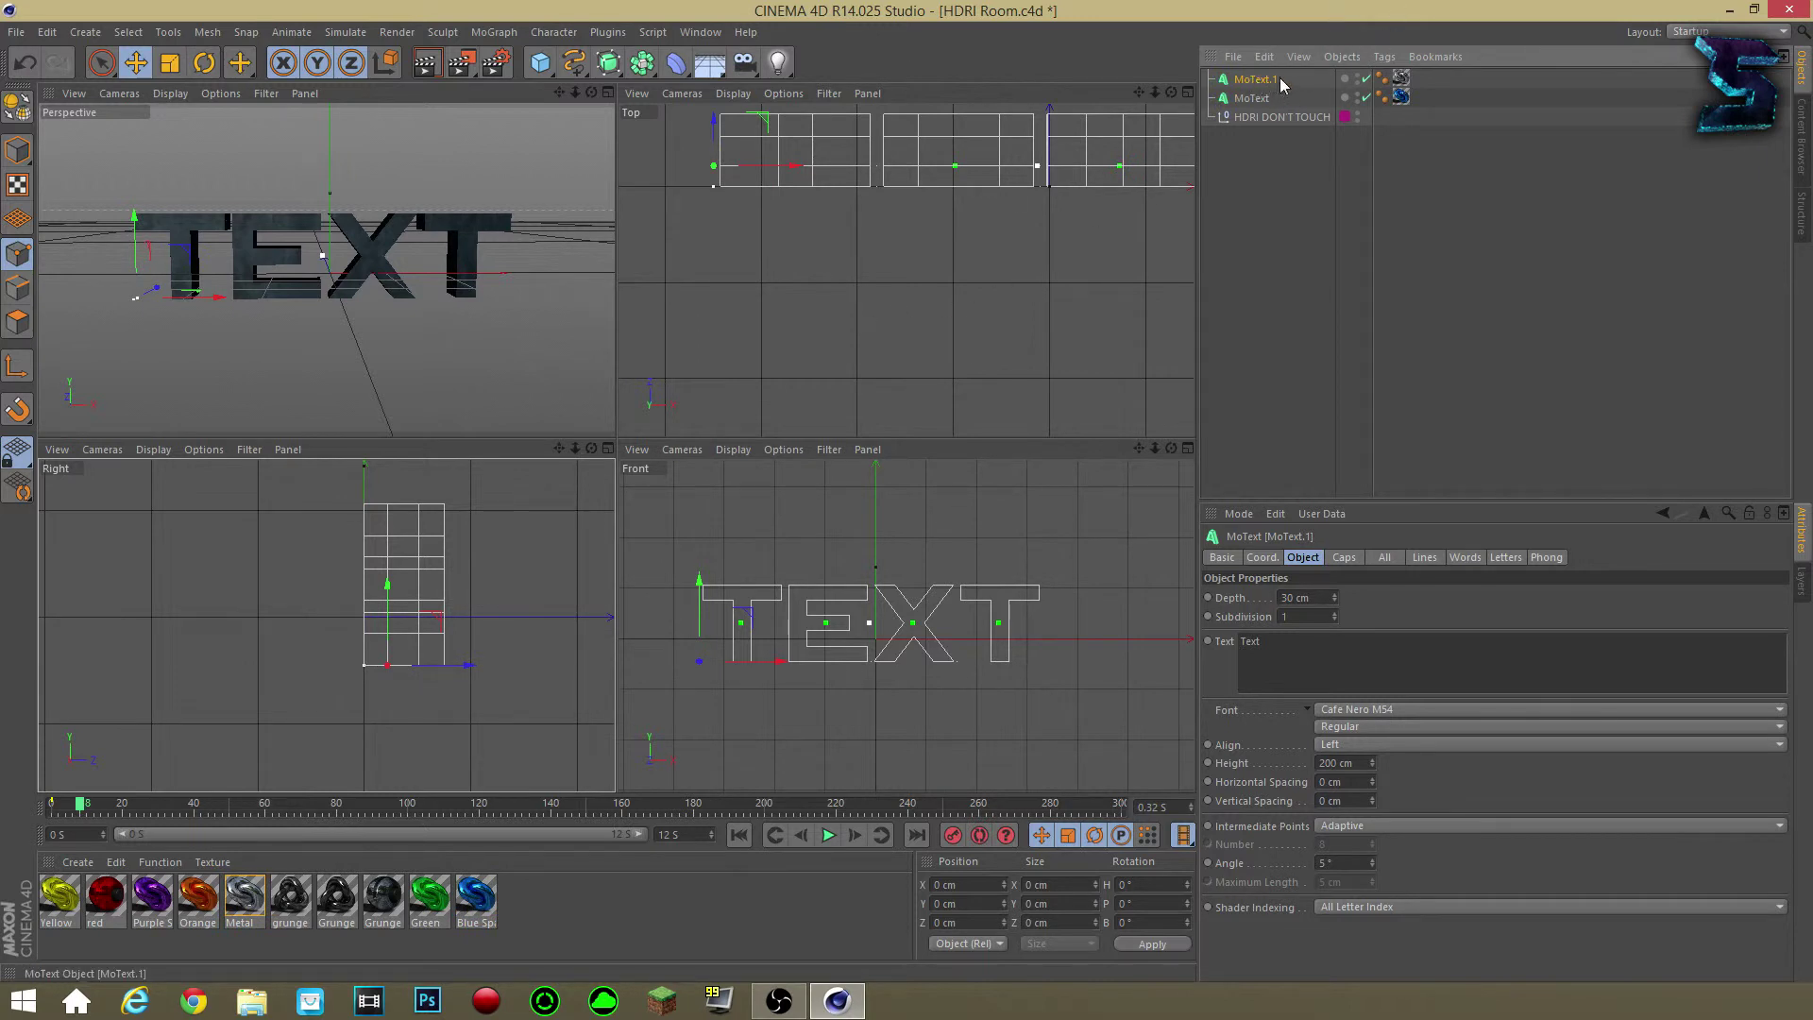
click(608, 92)
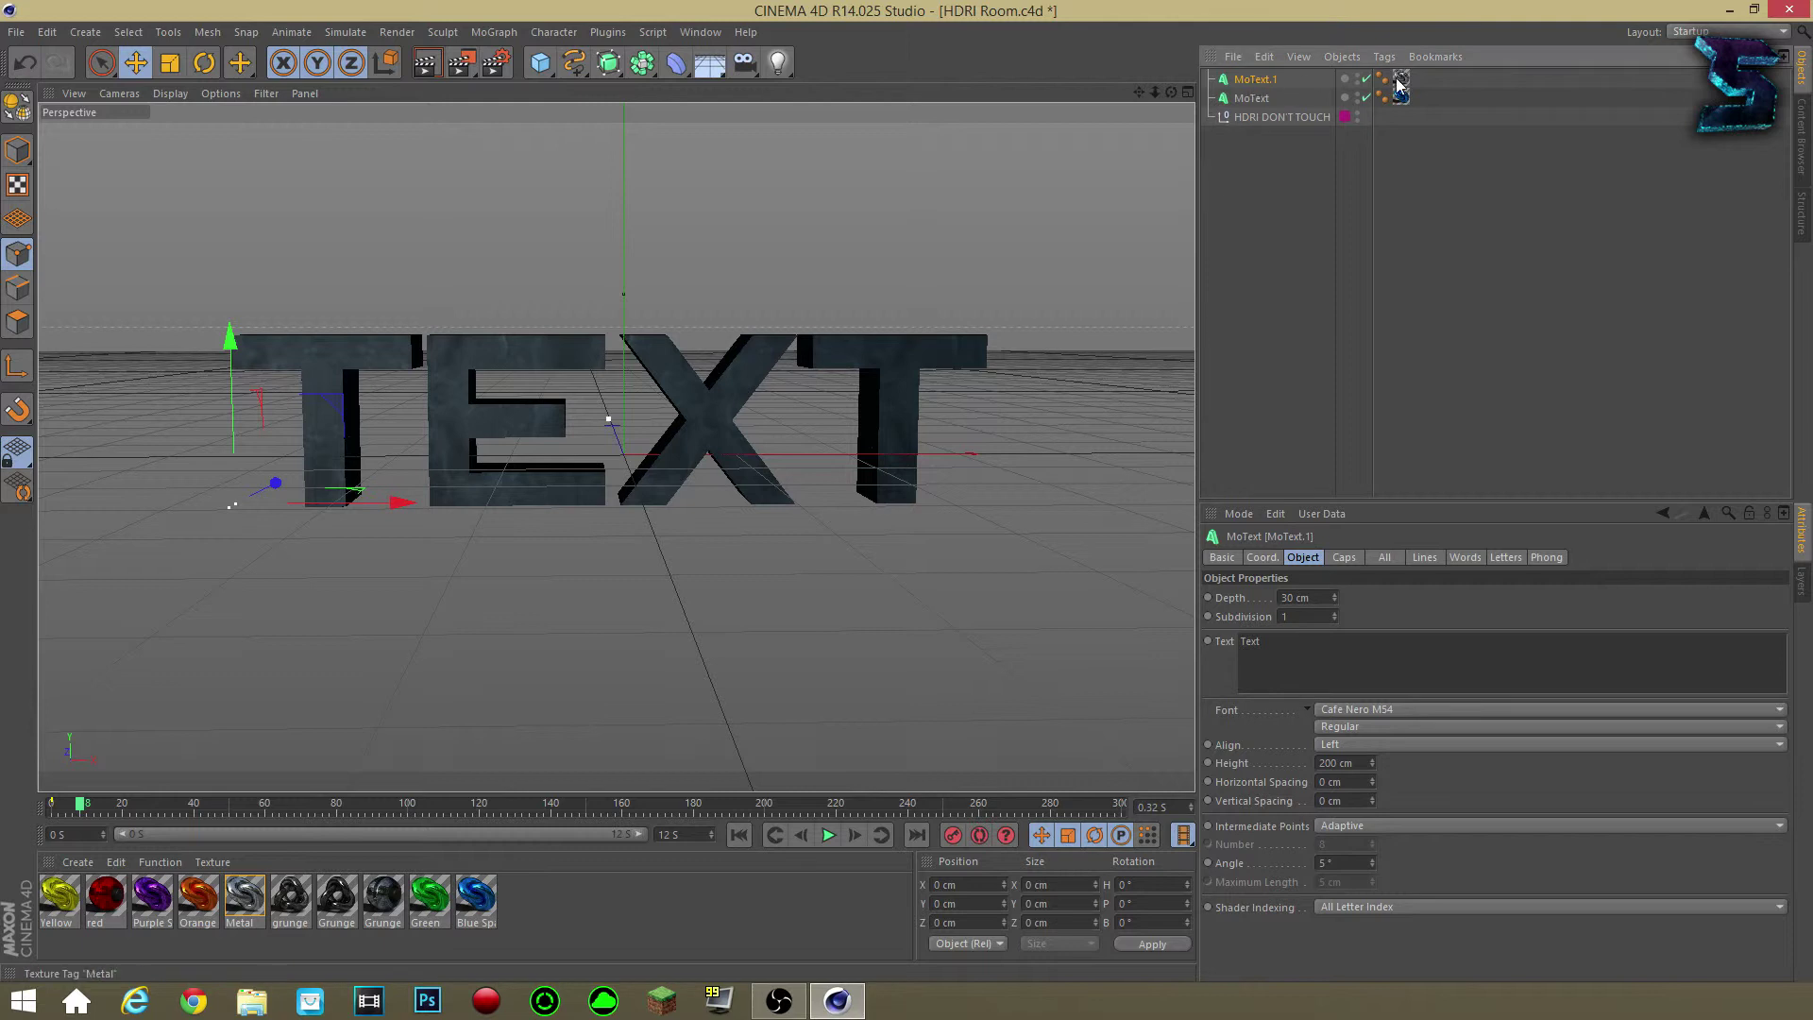
Set MoText.1's Start and End caps to Fillet Cap.
click(1343, 558)
click(1344, 598)
click(1333, 670)
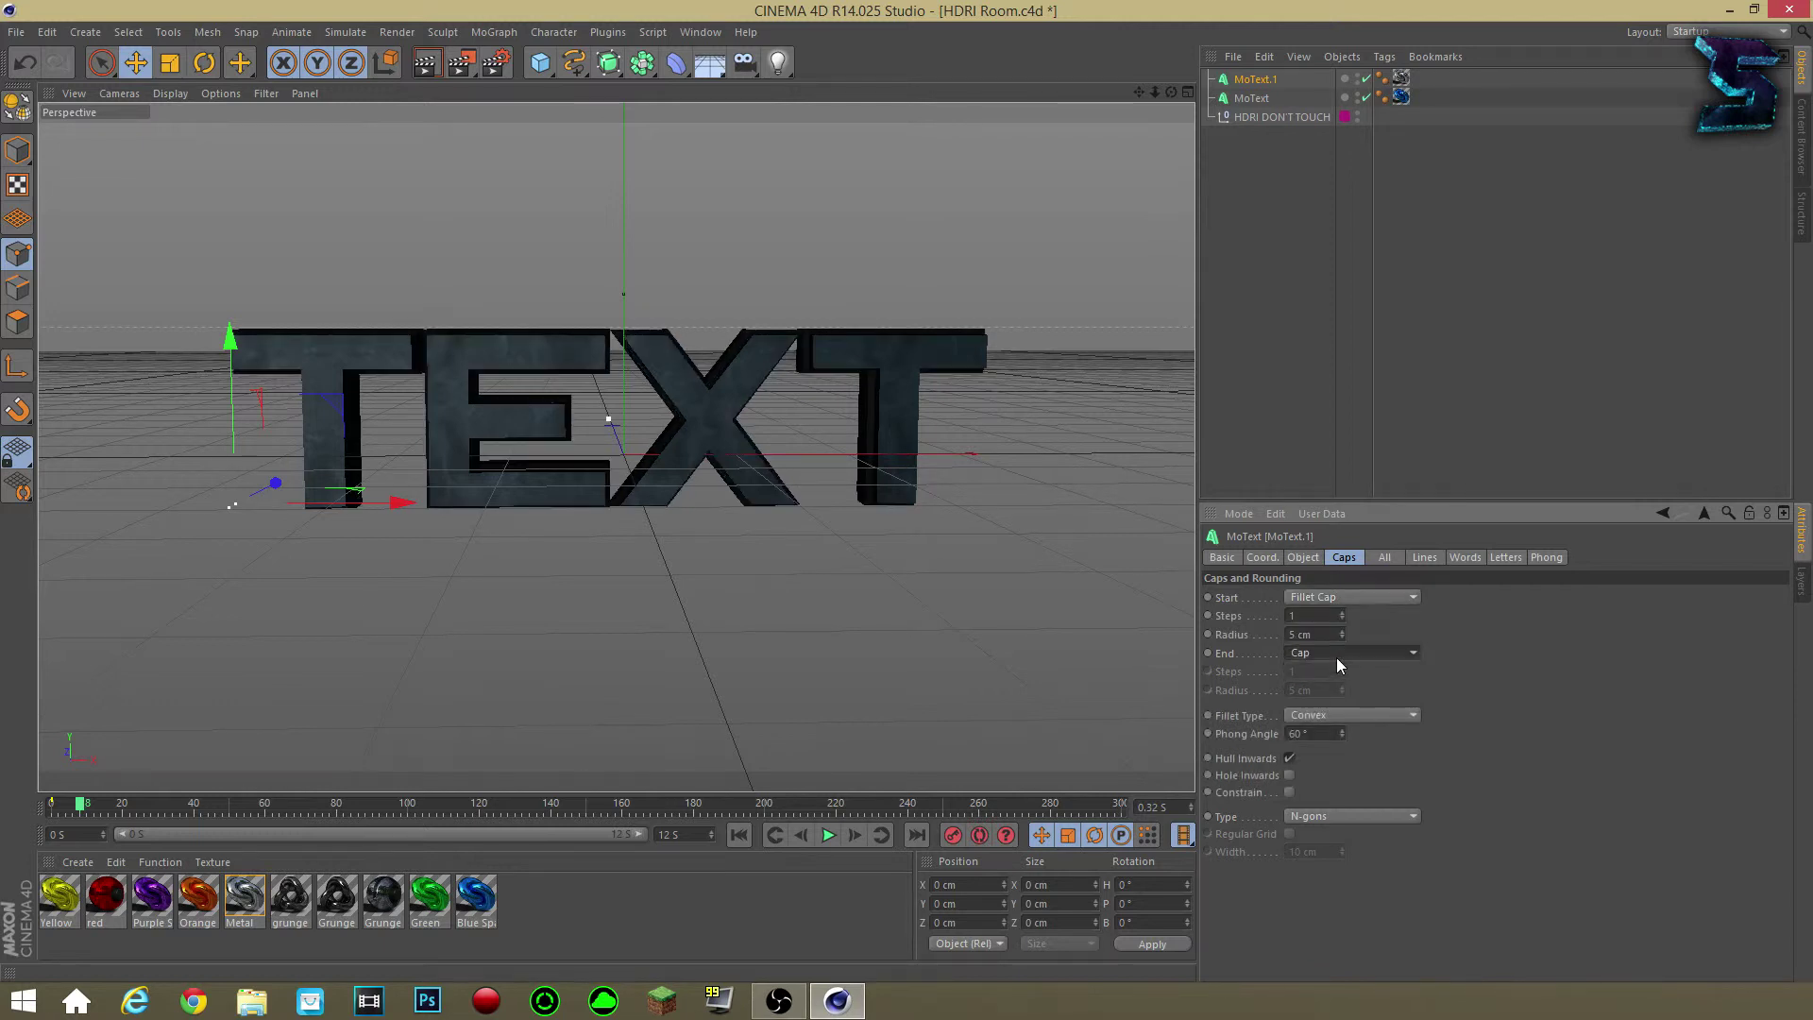
click(1335, 654)
click(1341, 728)
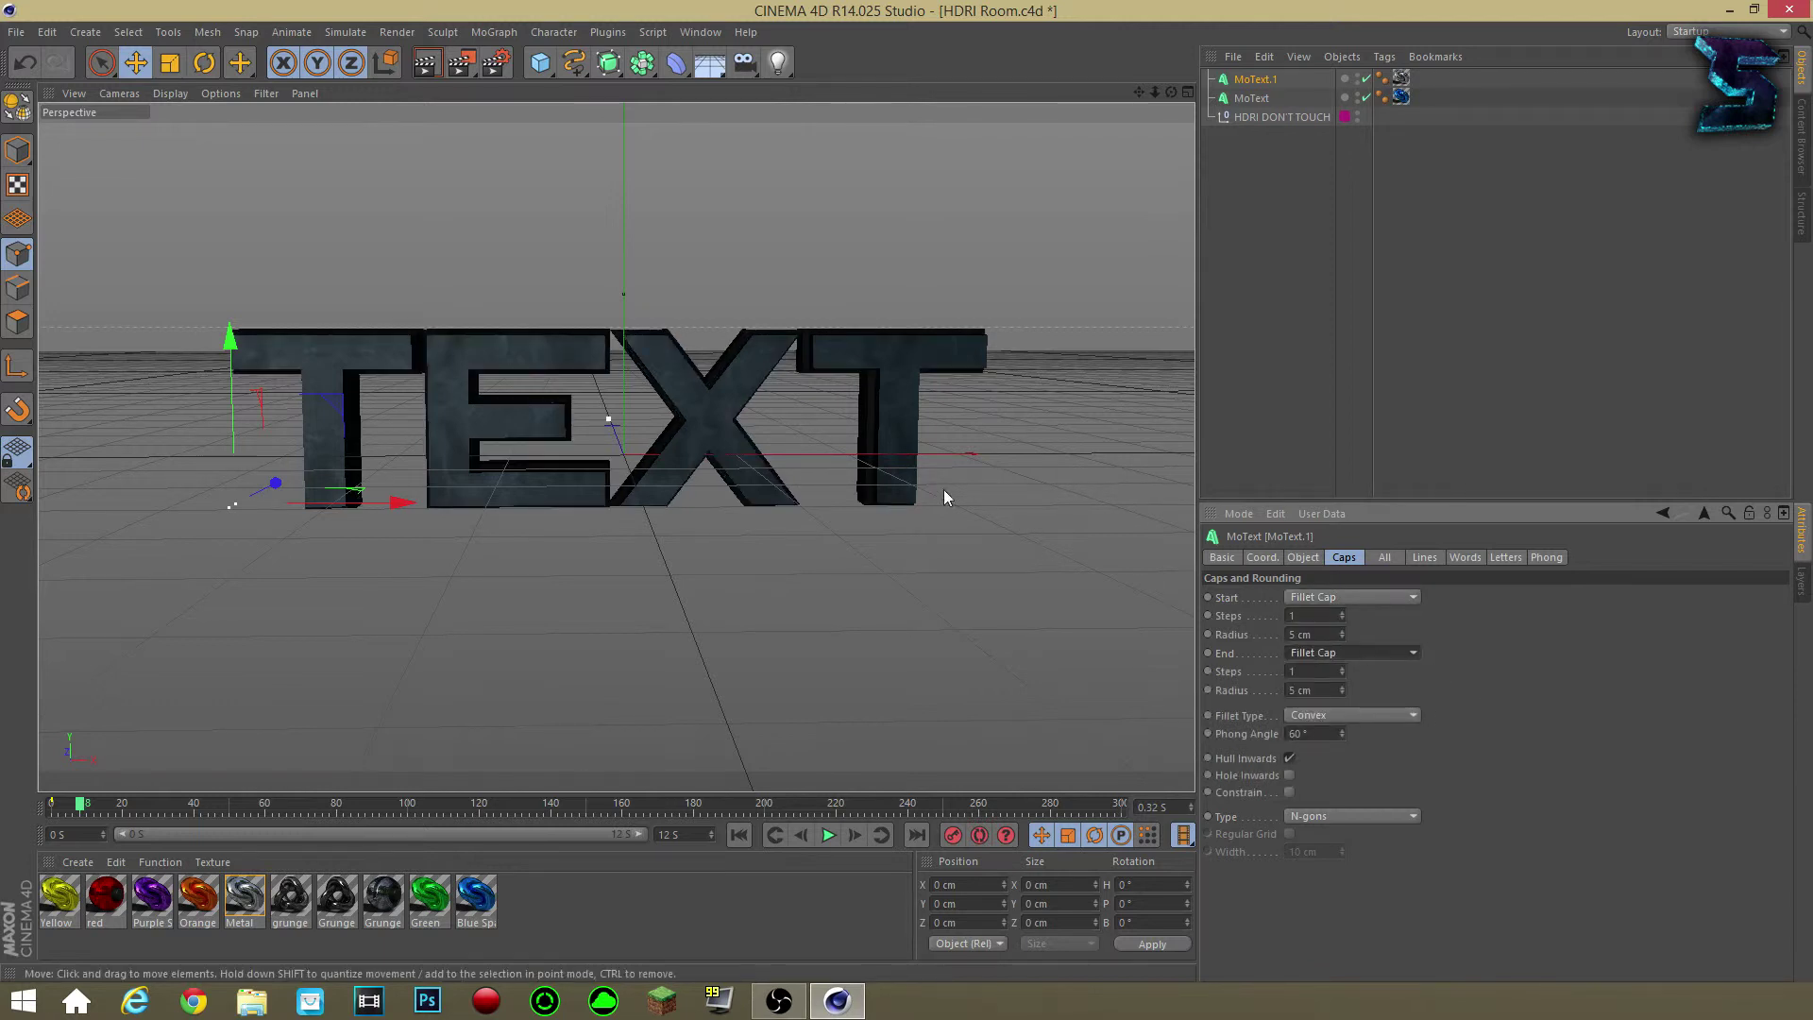
Give both MoText.1 fillet caps a 3 cm radius.
double_click(1320, 634)
text(6)
key(Return)
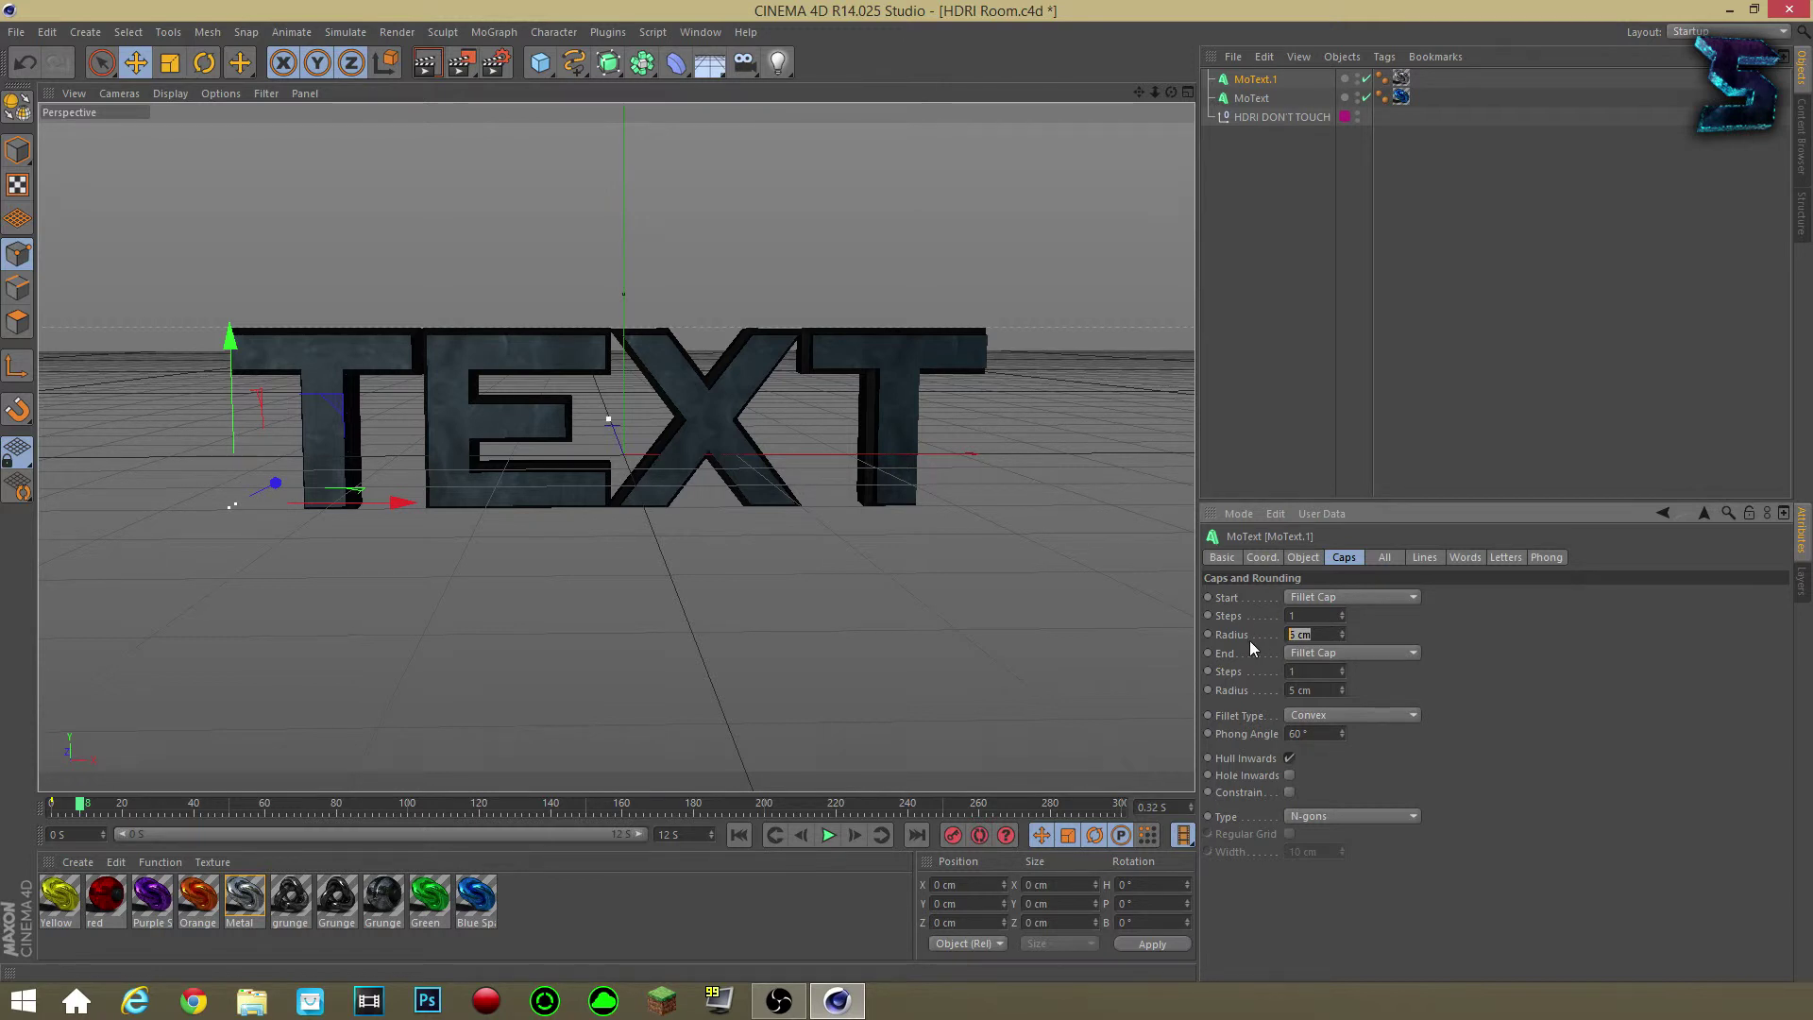
double_click(1327, 690)
text(3)
key(Return)
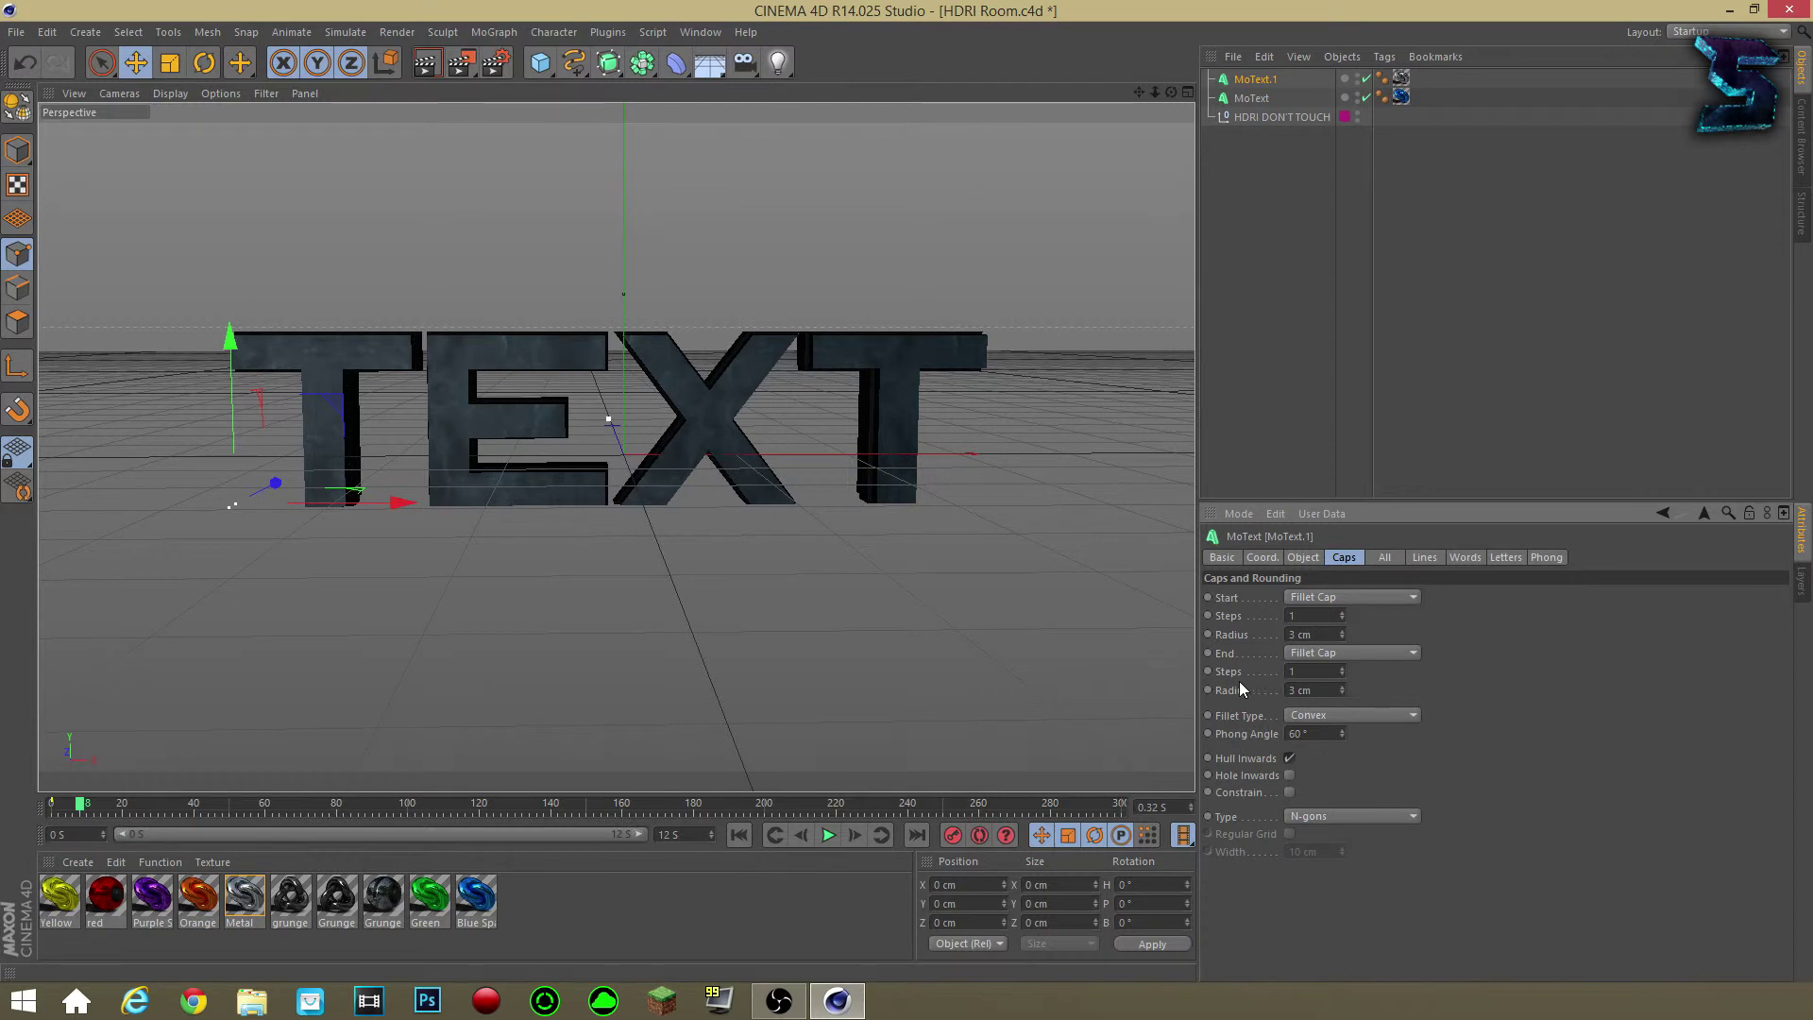
click(1293, 291)
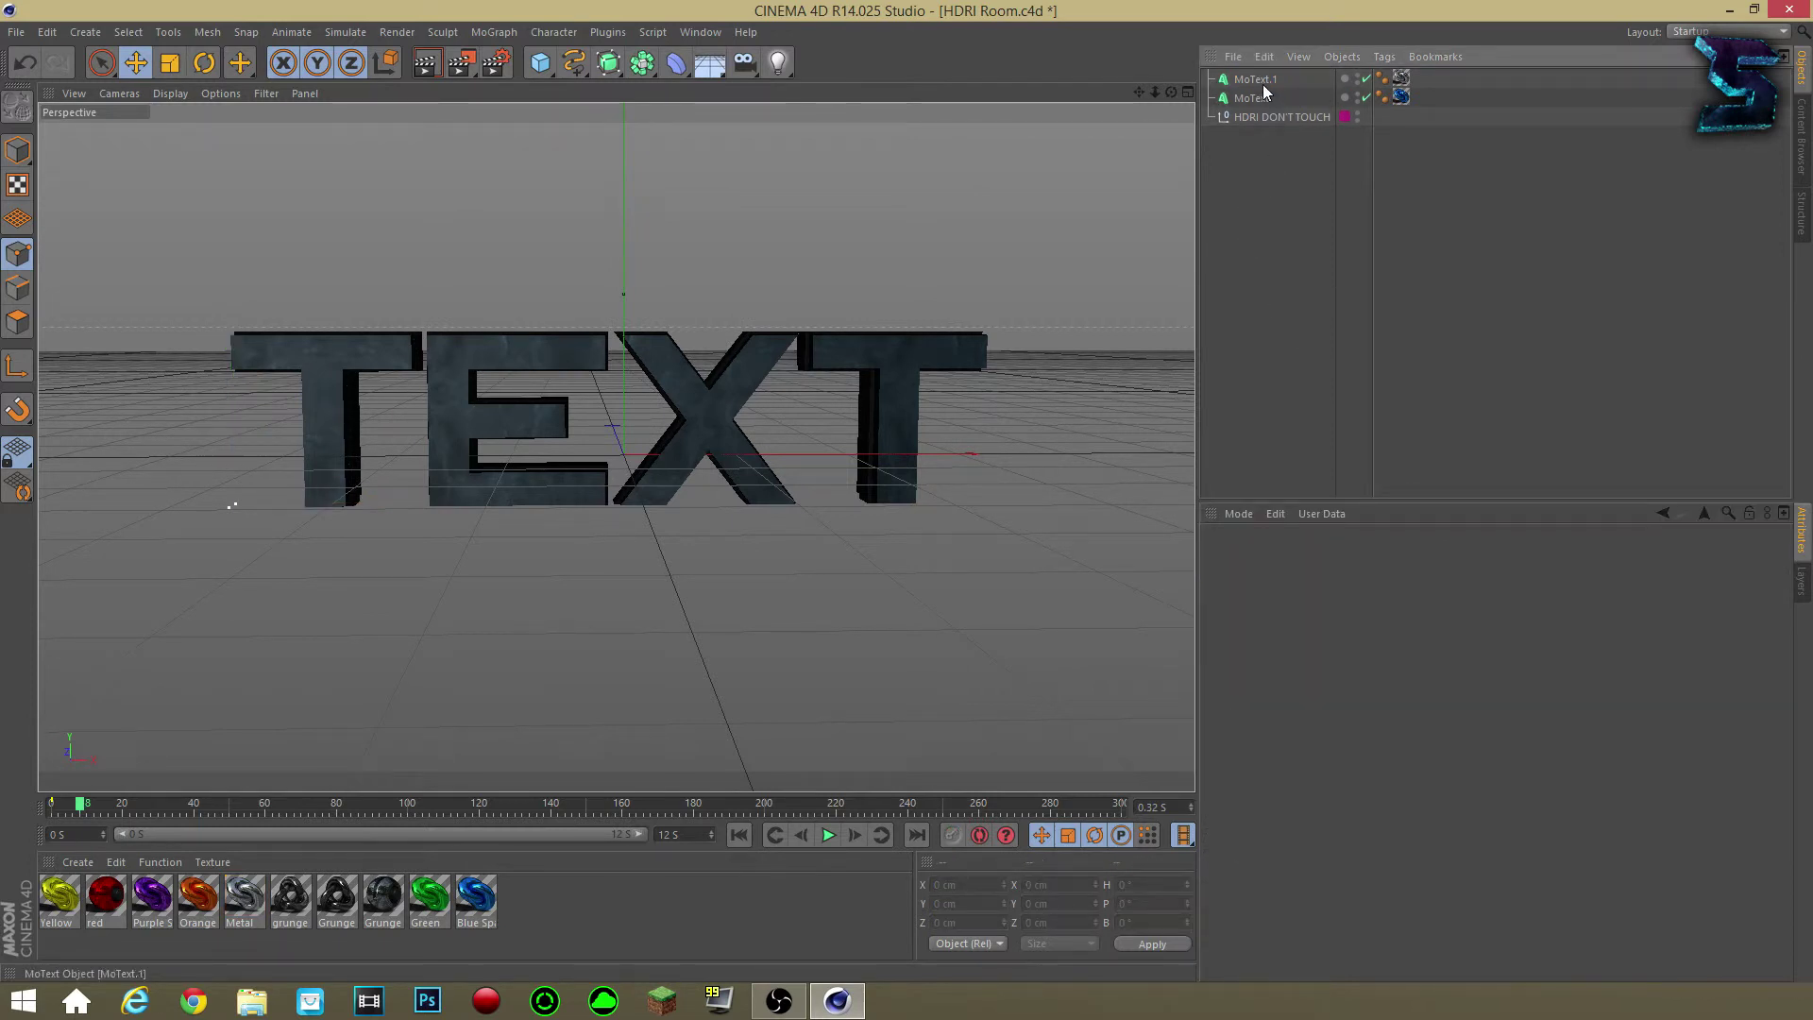
key(ctrl+r)
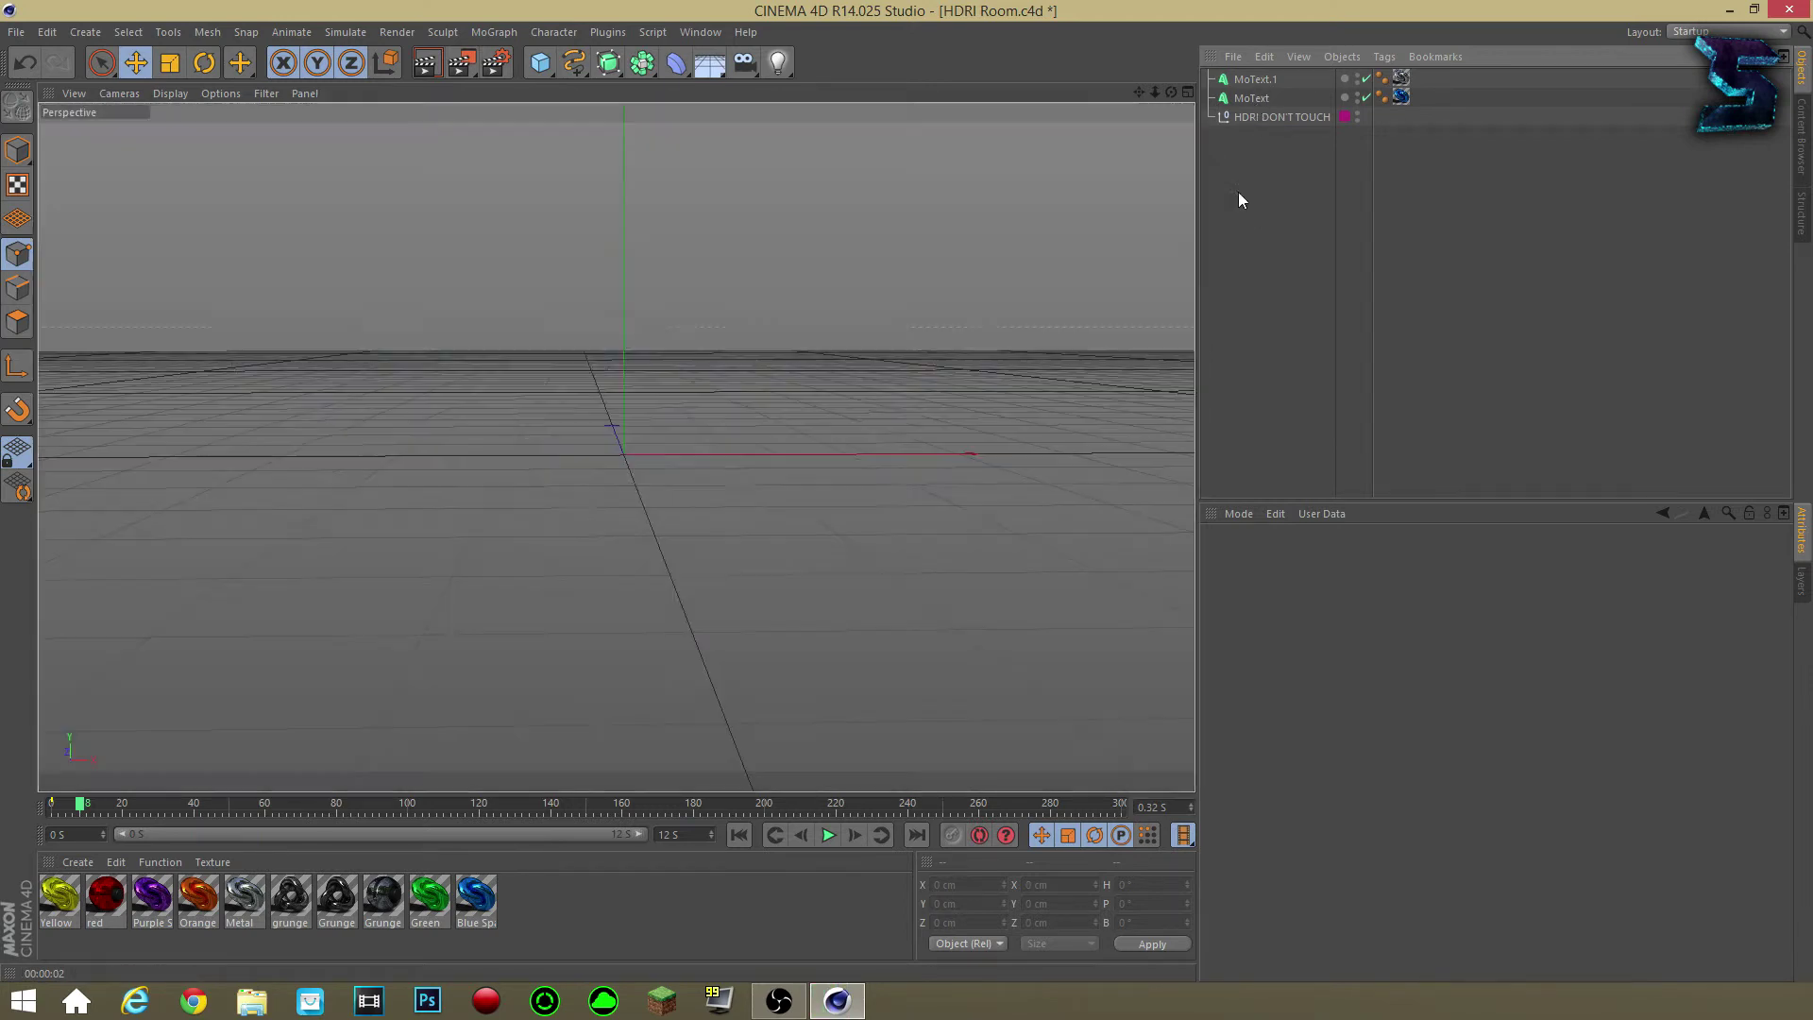
click(1238, 190)
mouse_move(1170, 92)
mouse_down()
mouse_move(1038, 96)
mouse_move(1024, 118)
mouse_move(1067, 137)
mouse_move(1142, 127)
mouse_move(1105, 114)
mouse_move(1165, 98)
mouse_up()
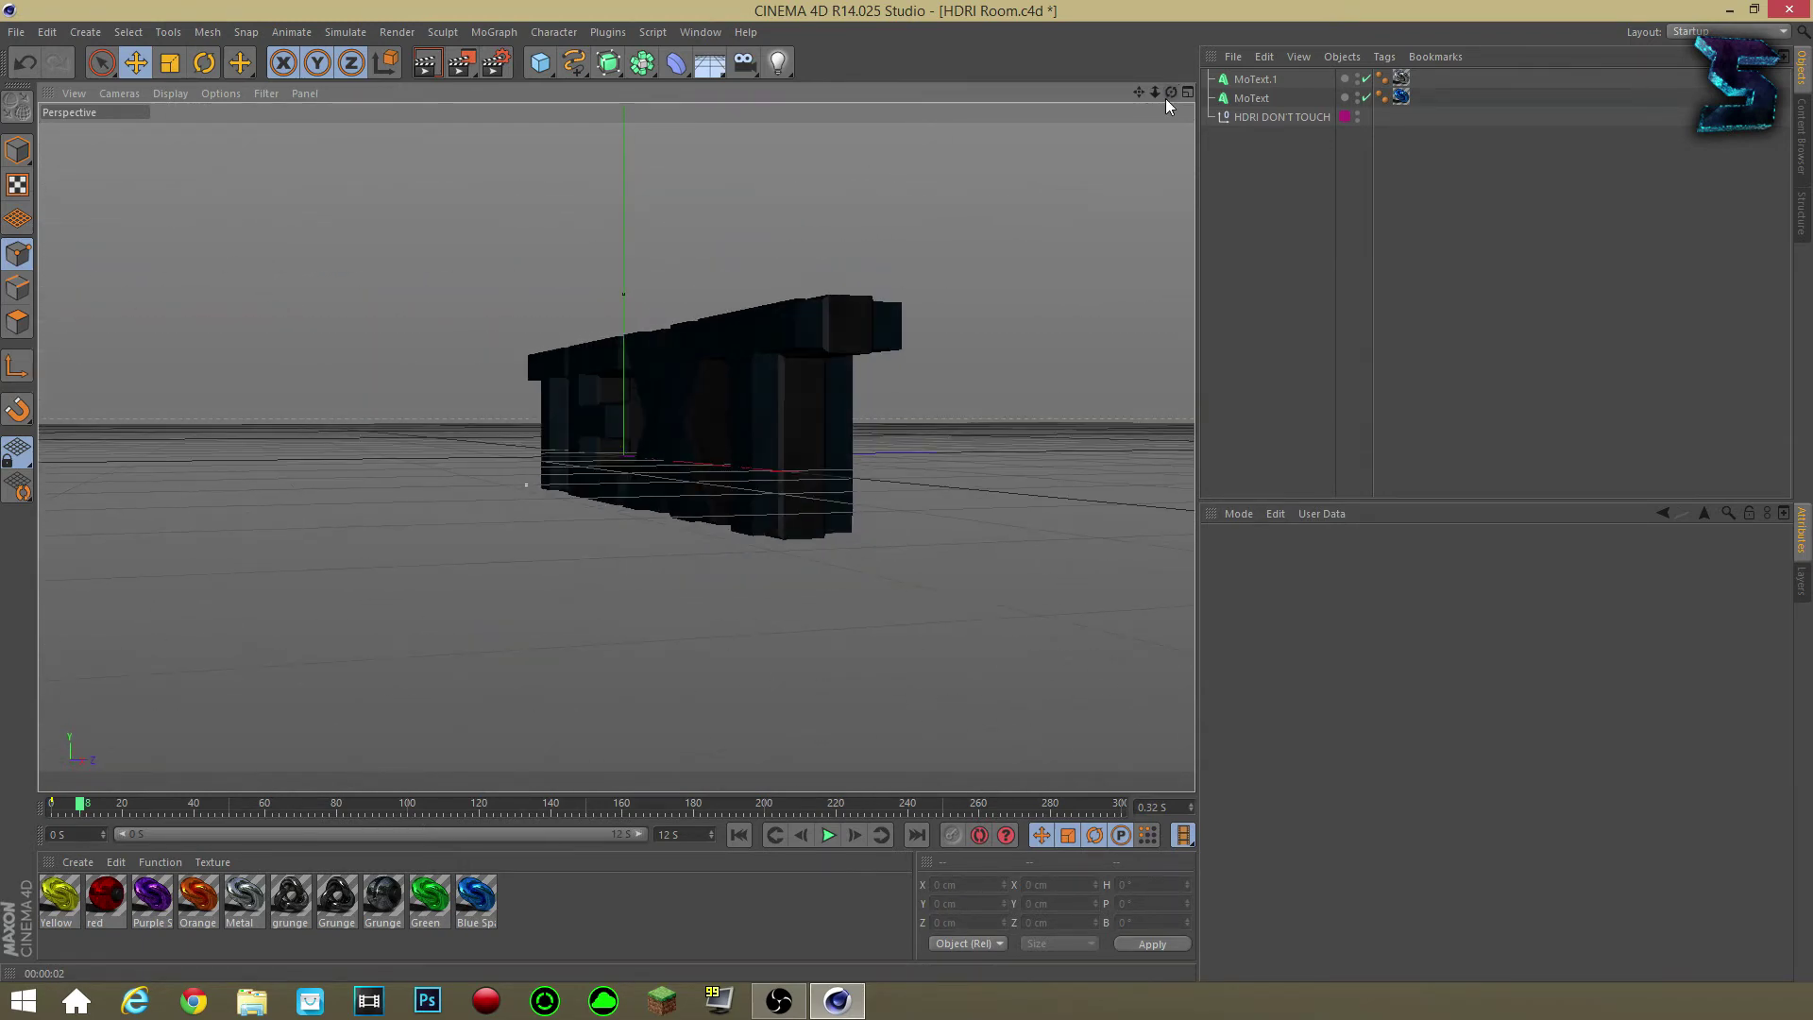
key(ctrl+r)
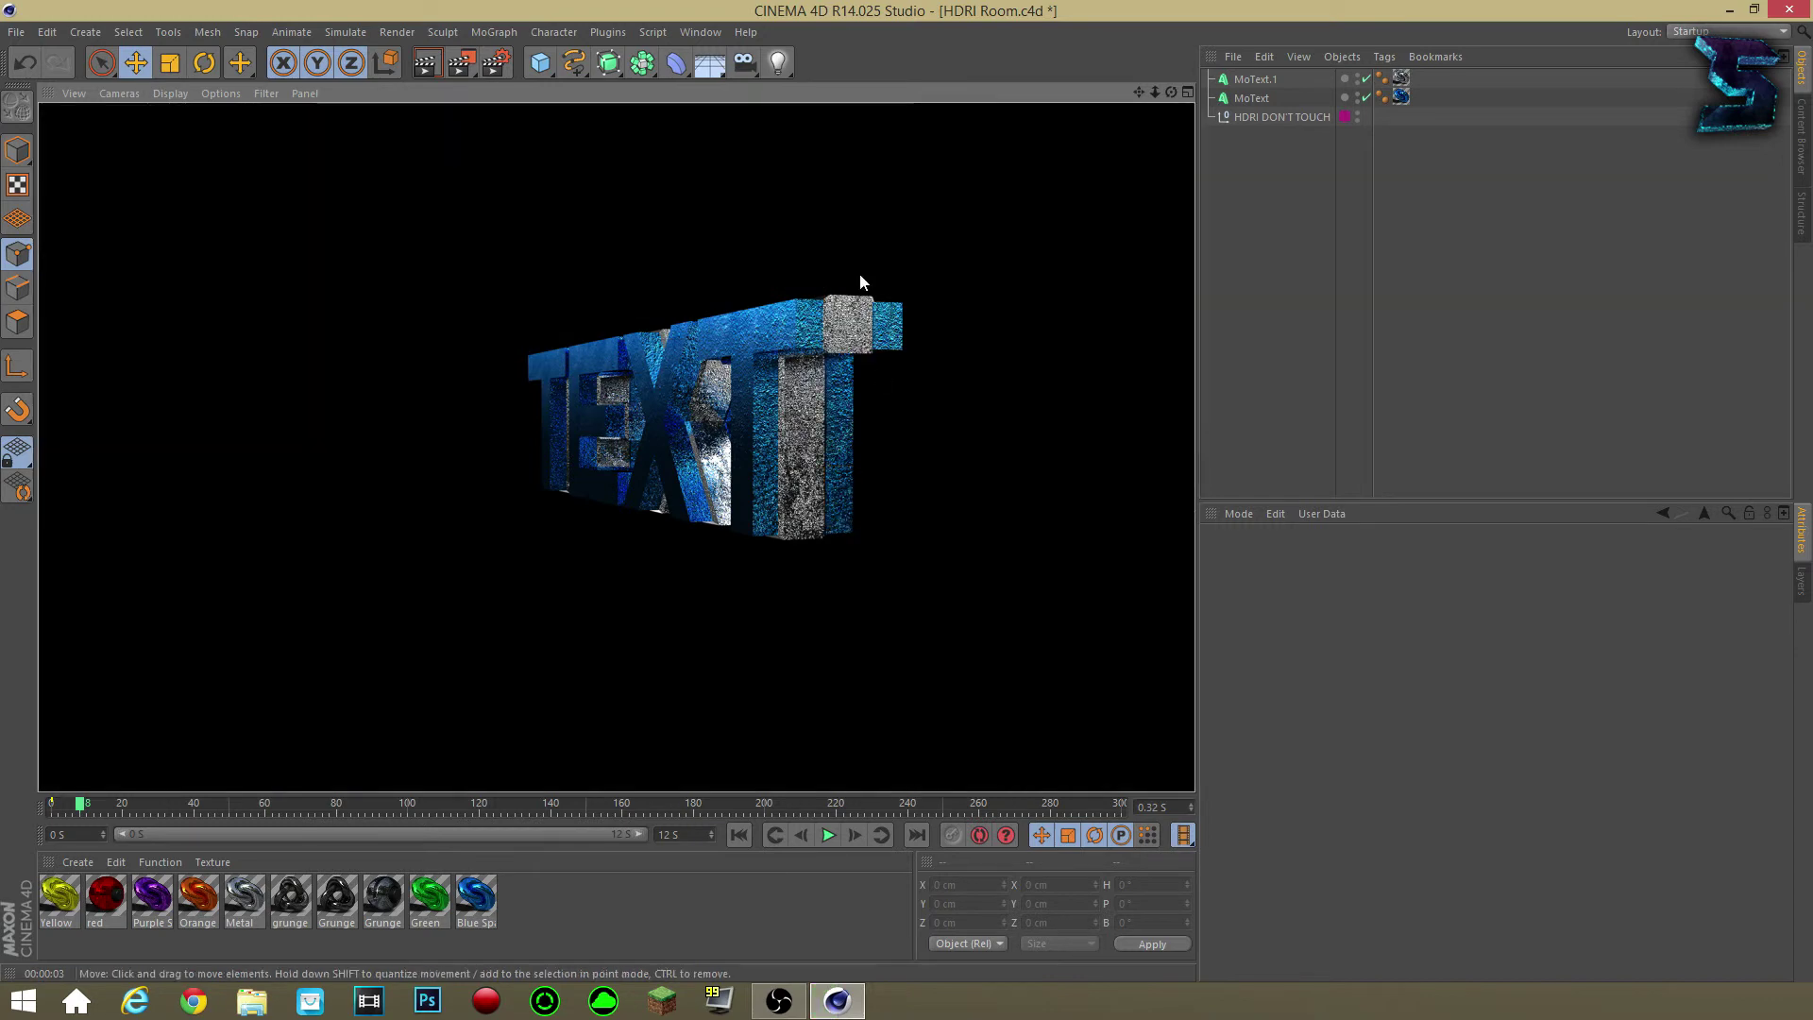
mouse_move(1171, 92)
mouse_down()
mouse_move(1133, 95)
mouse_move(1171, 93)
mouse_move(1154, 94)
mouse_up()
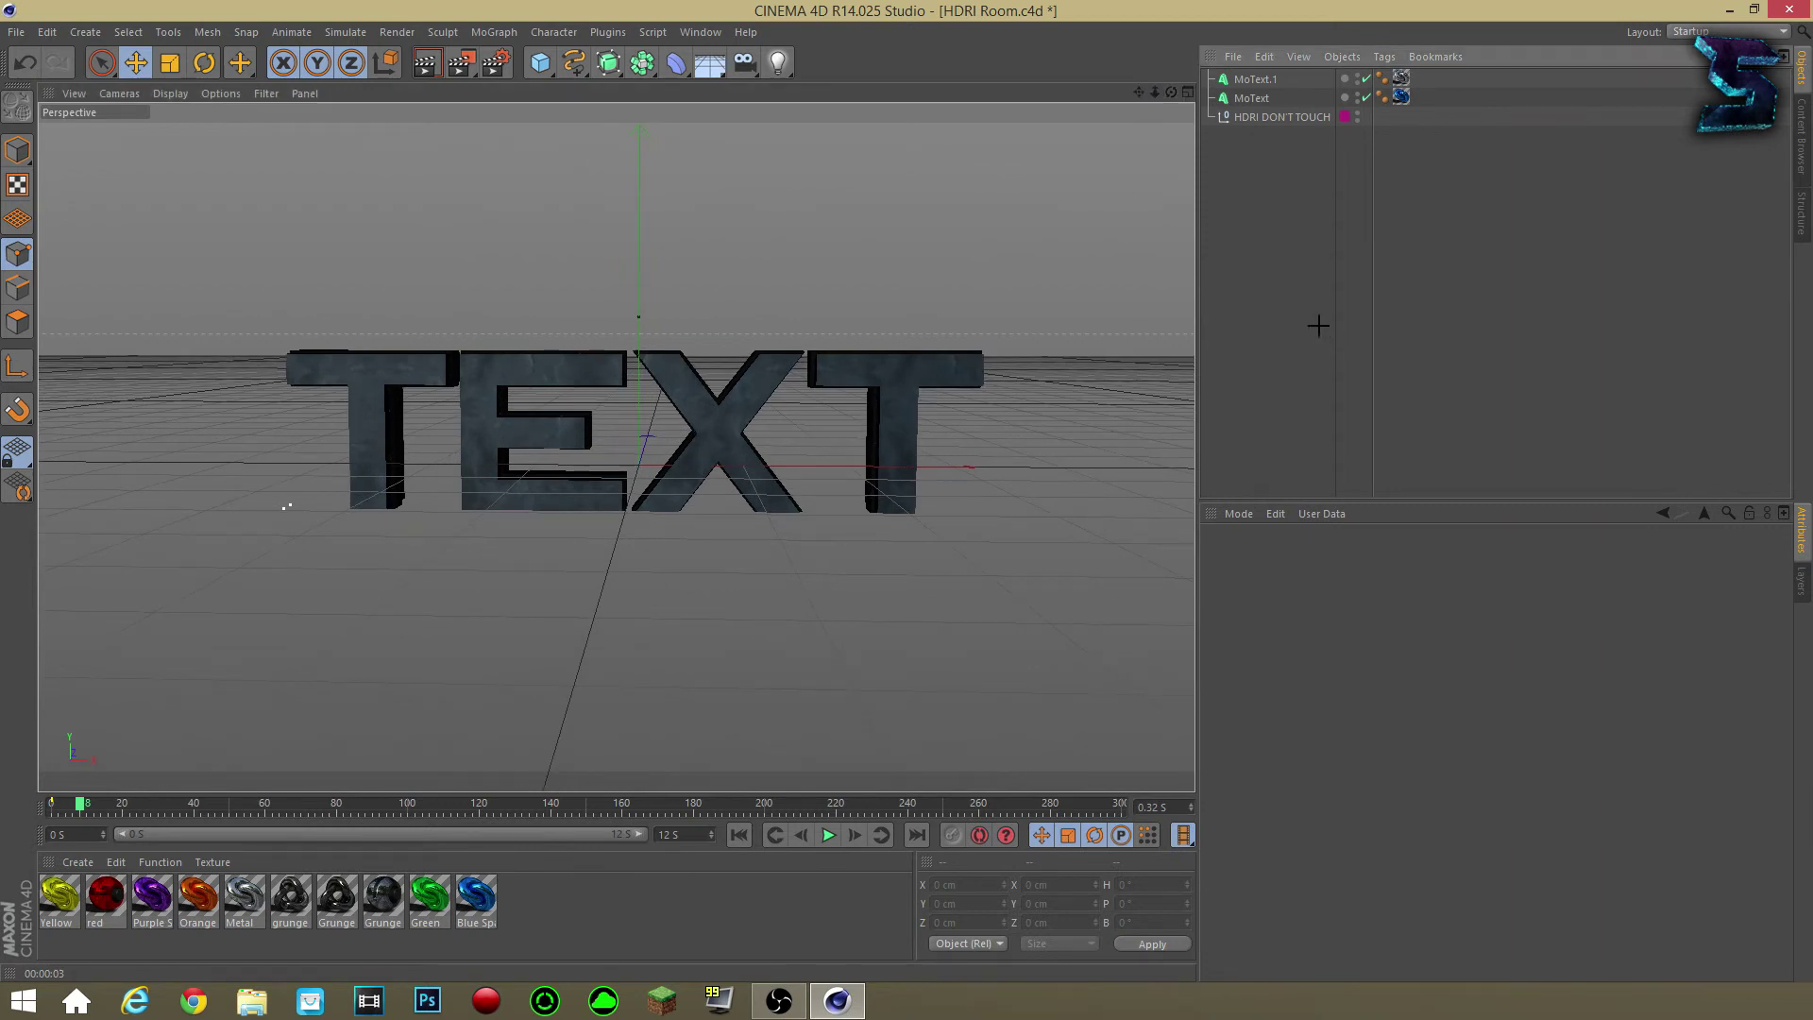
Start an interactive render region and try Green, Orange, then Yellow materials on MoText.1.
click(1261, 81)
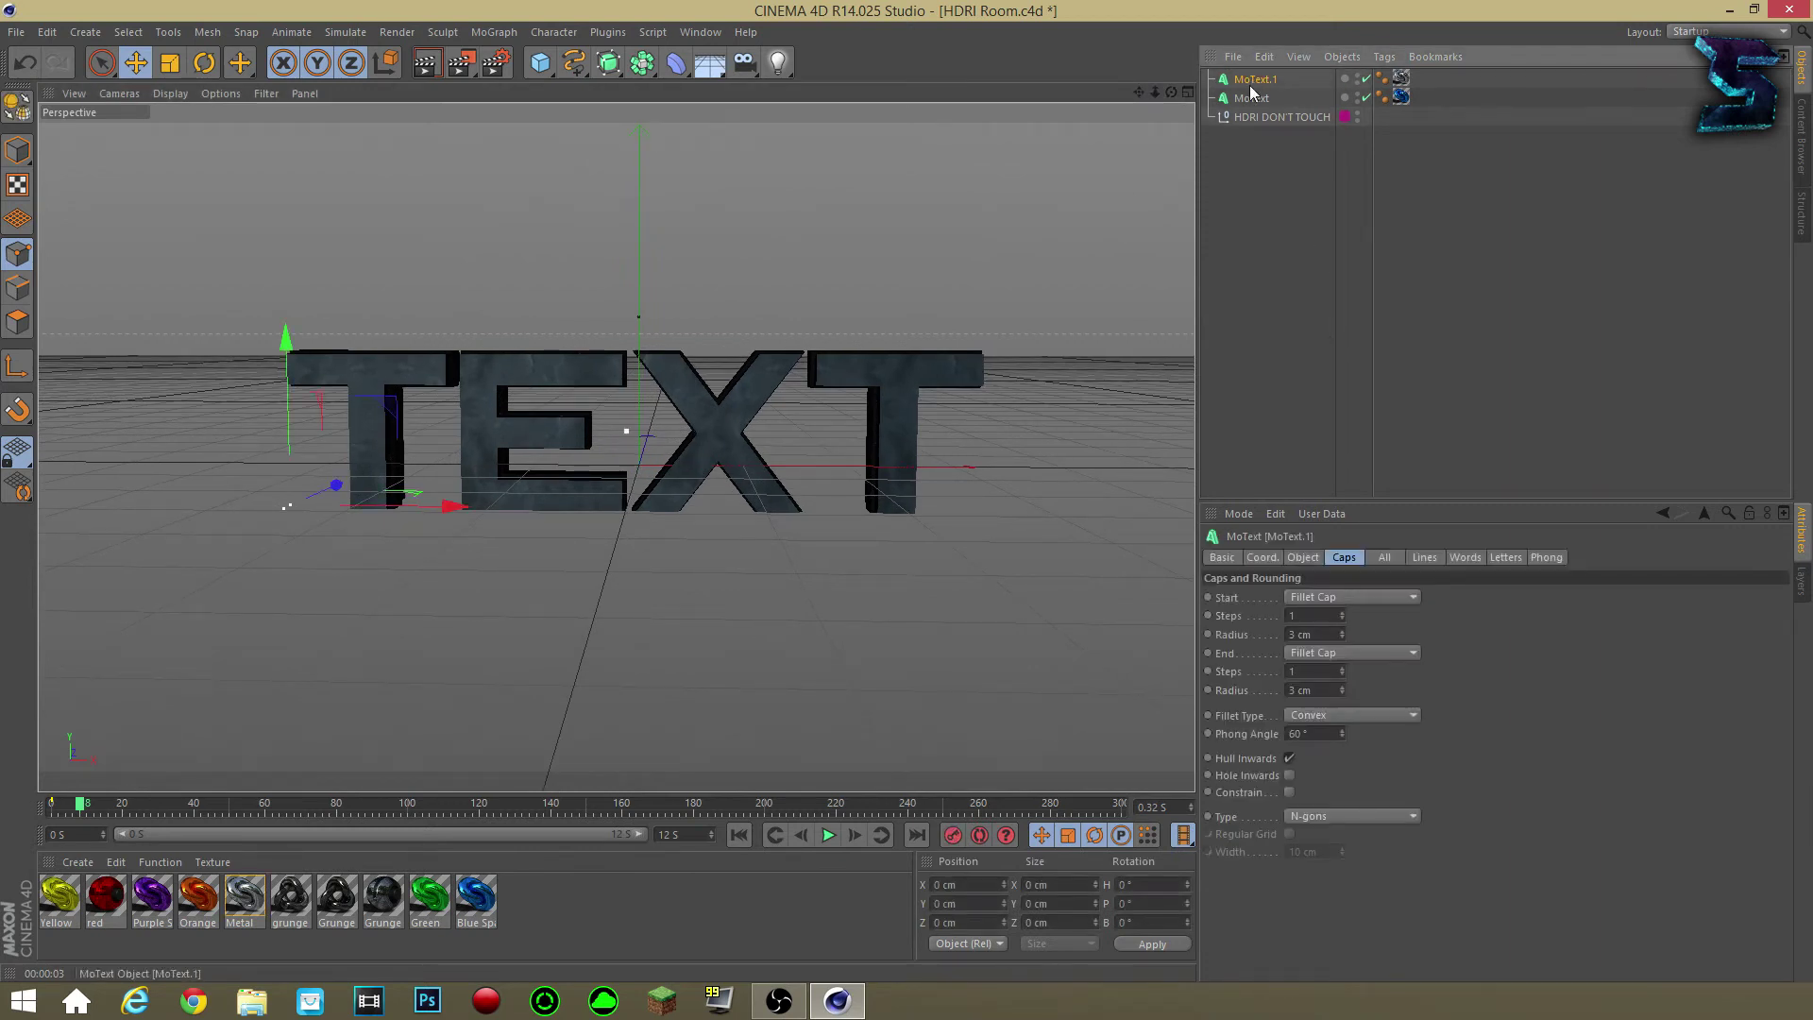
key(alt+r)
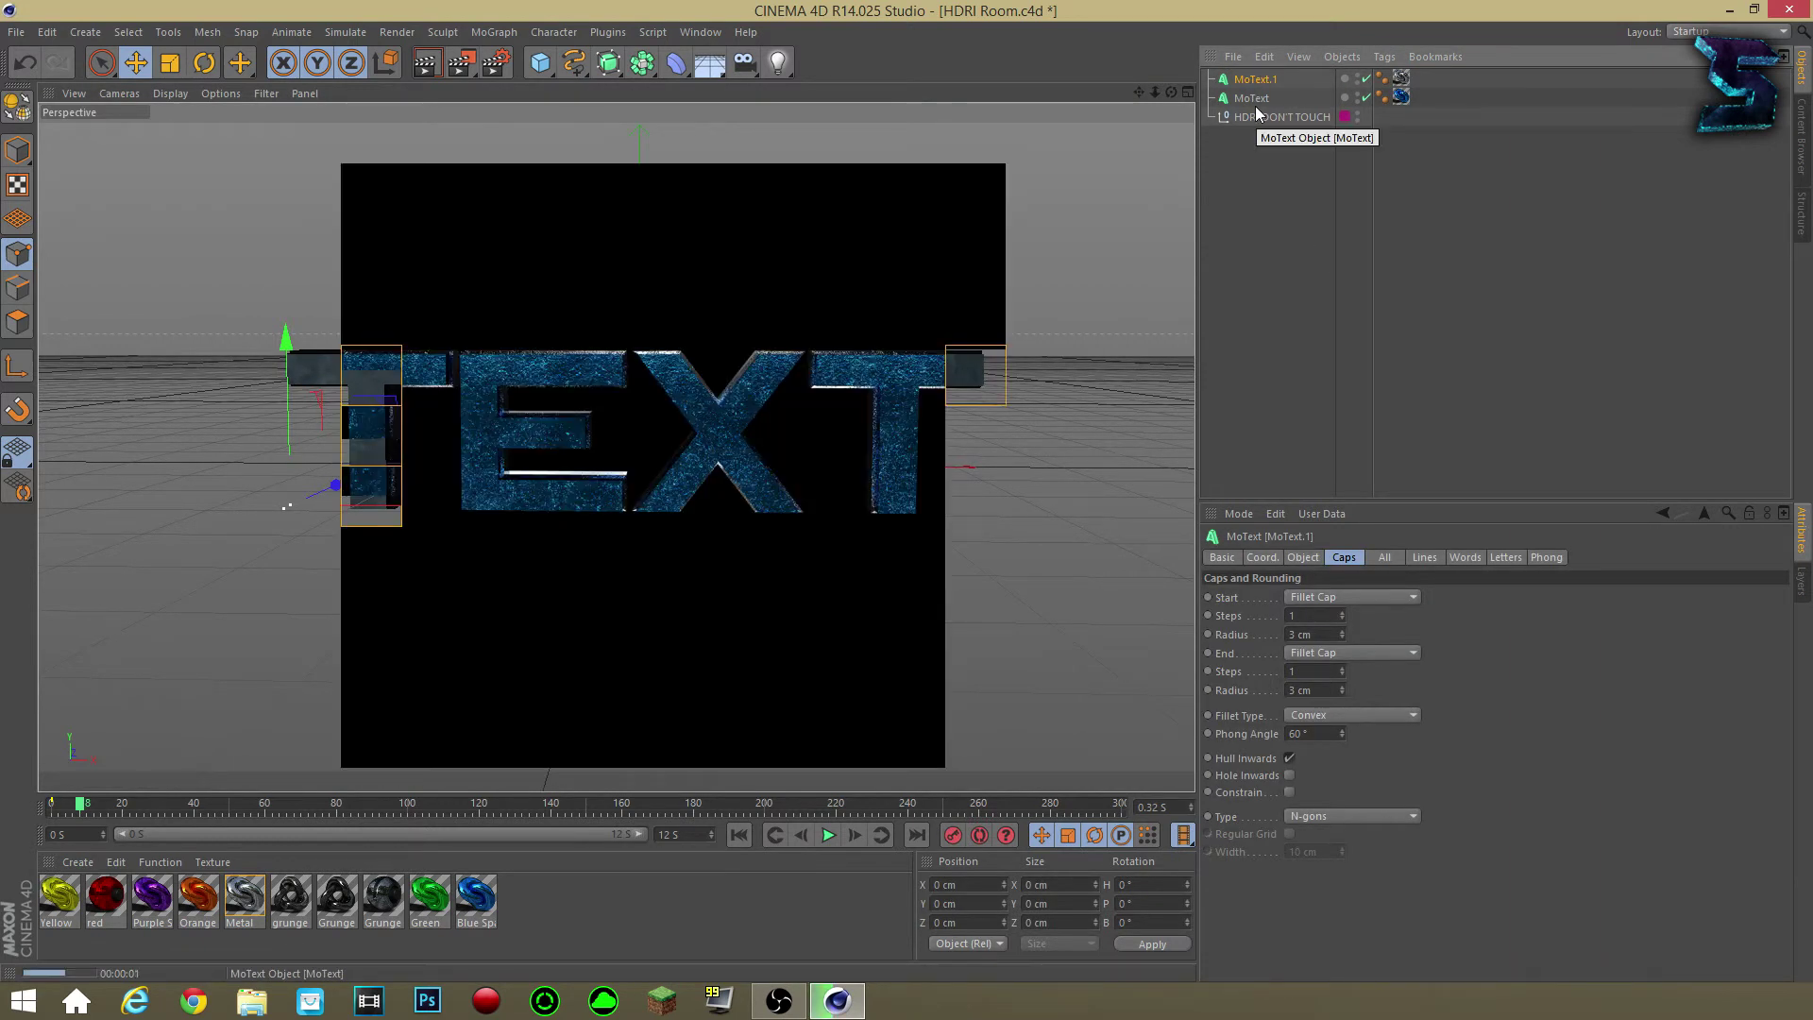
drag(1255, 113, 1404, 83)
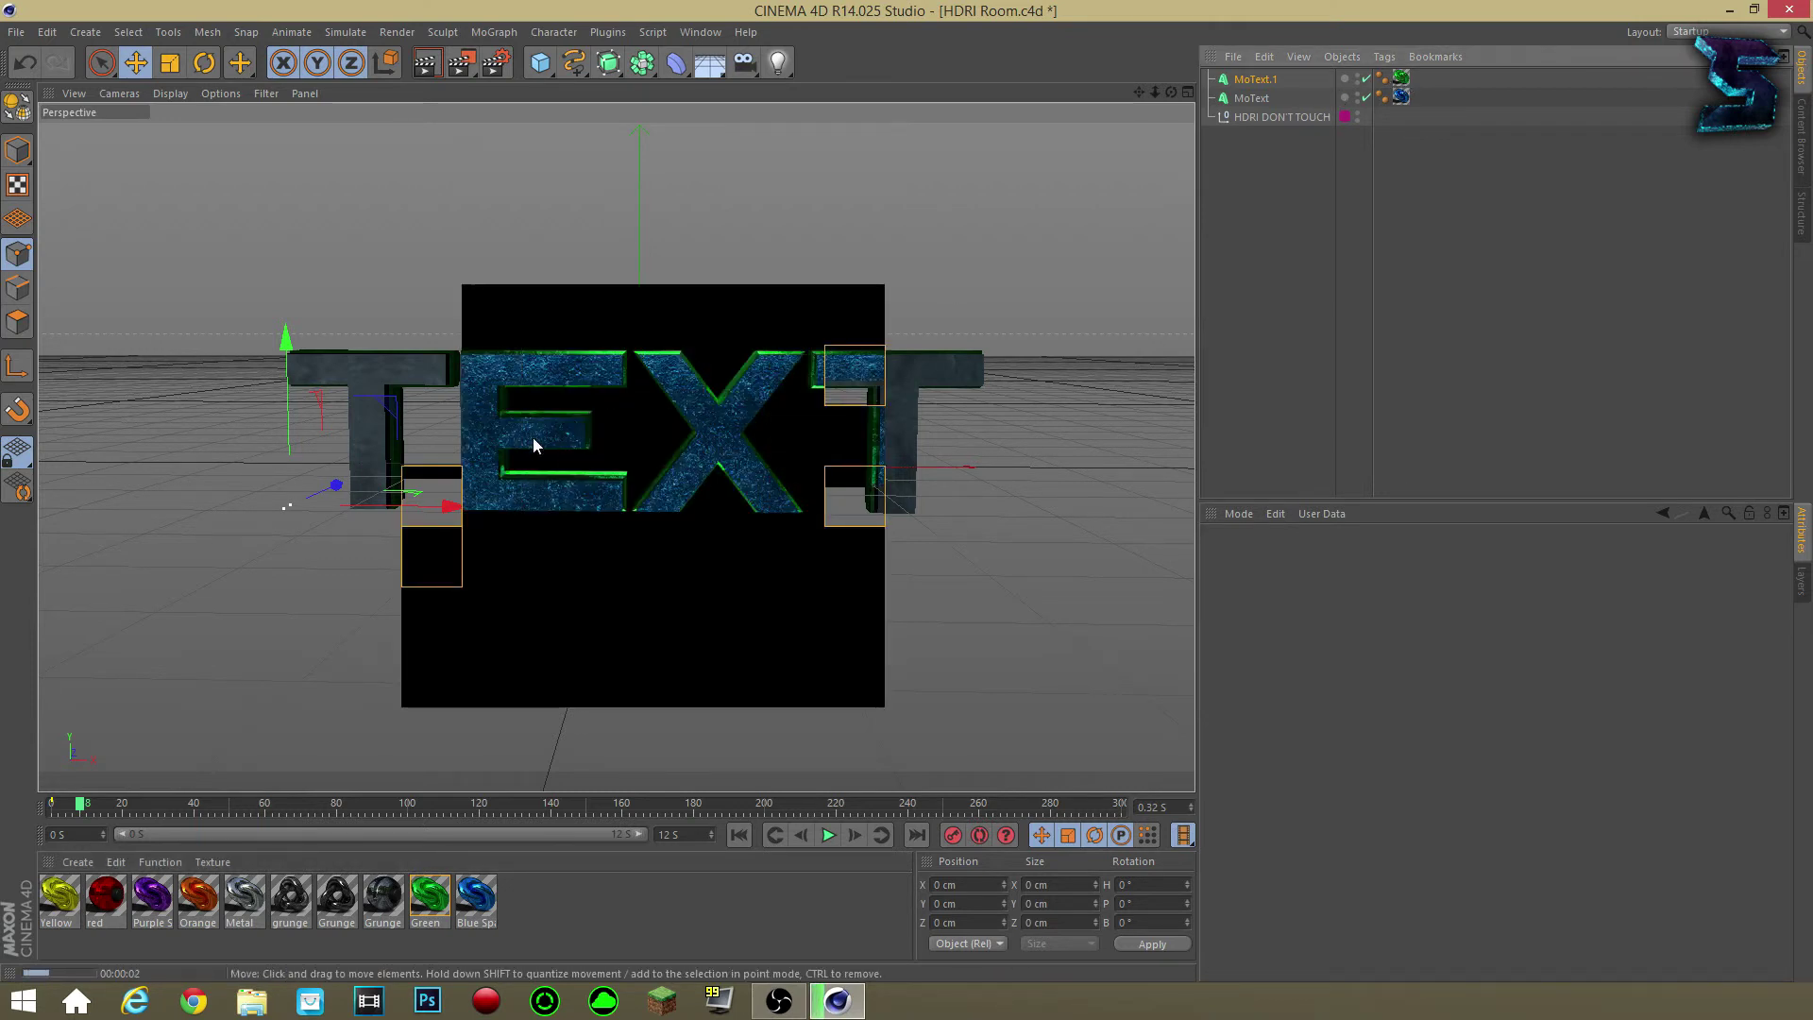
key(ctrl+r)
click(567, 632)
drag(186, 899, 1406, 84)
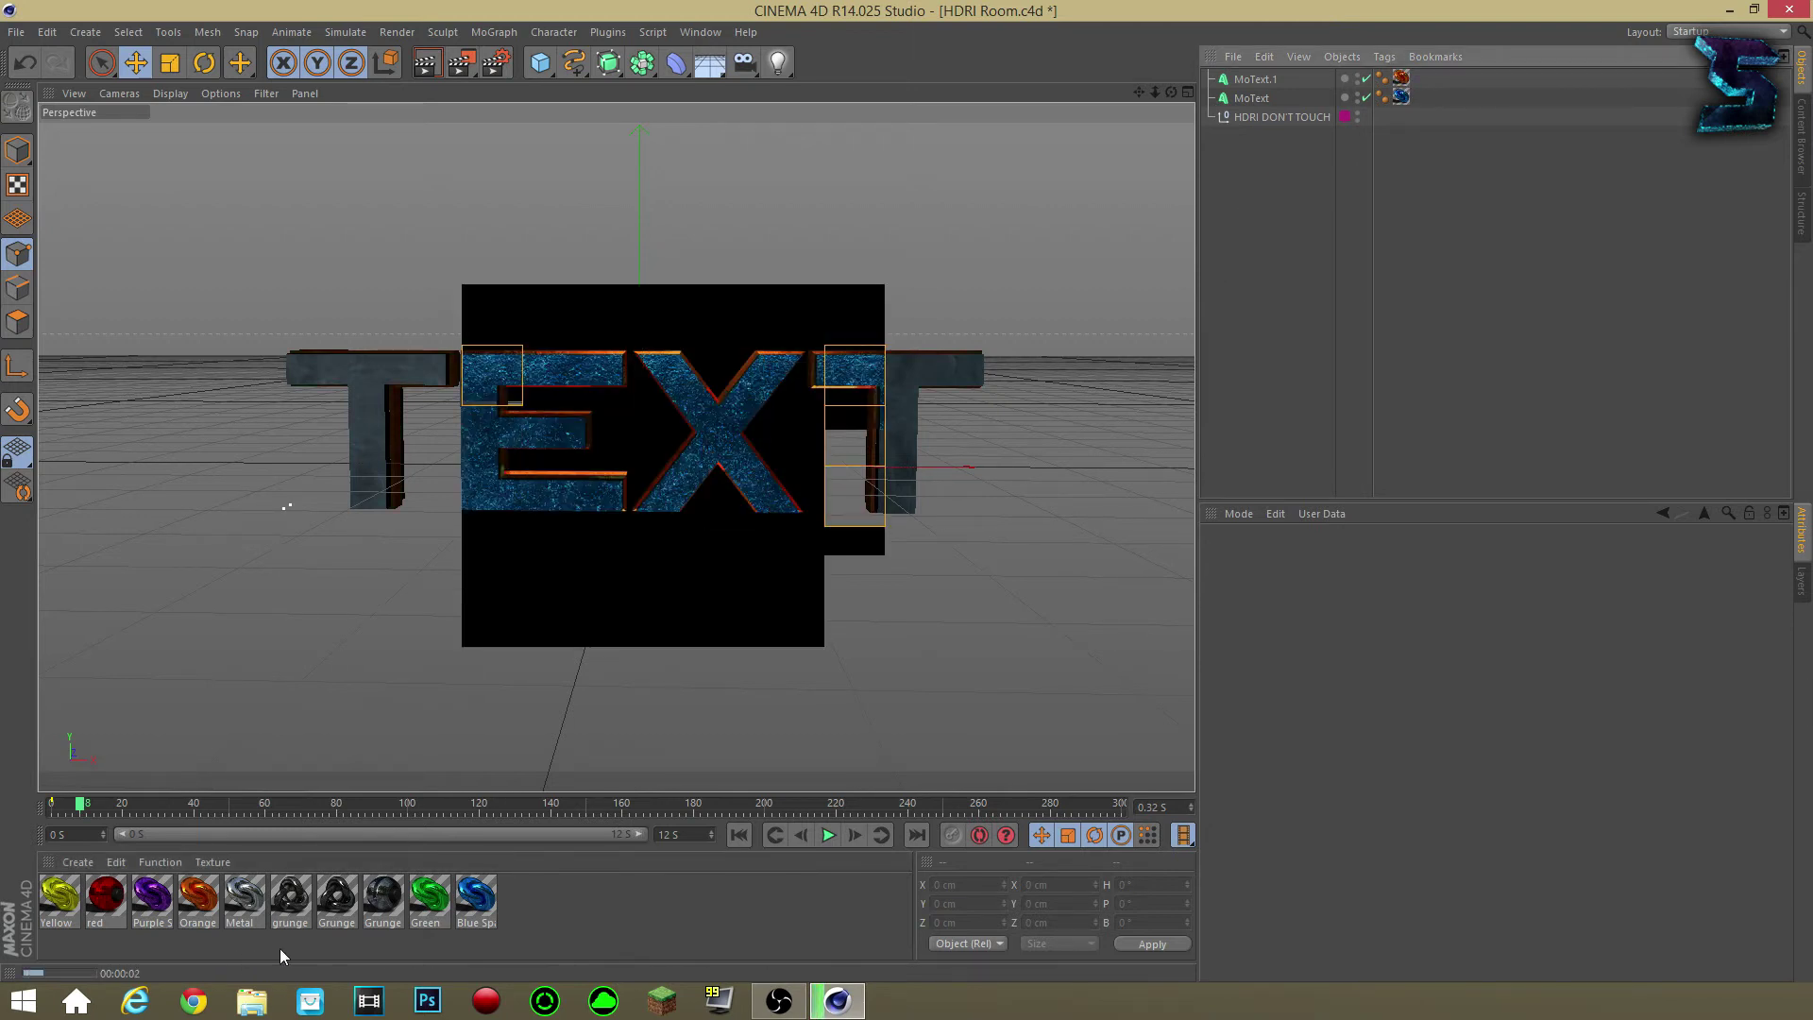
click(474, 906)
drag(55, 900, 1401, 79)
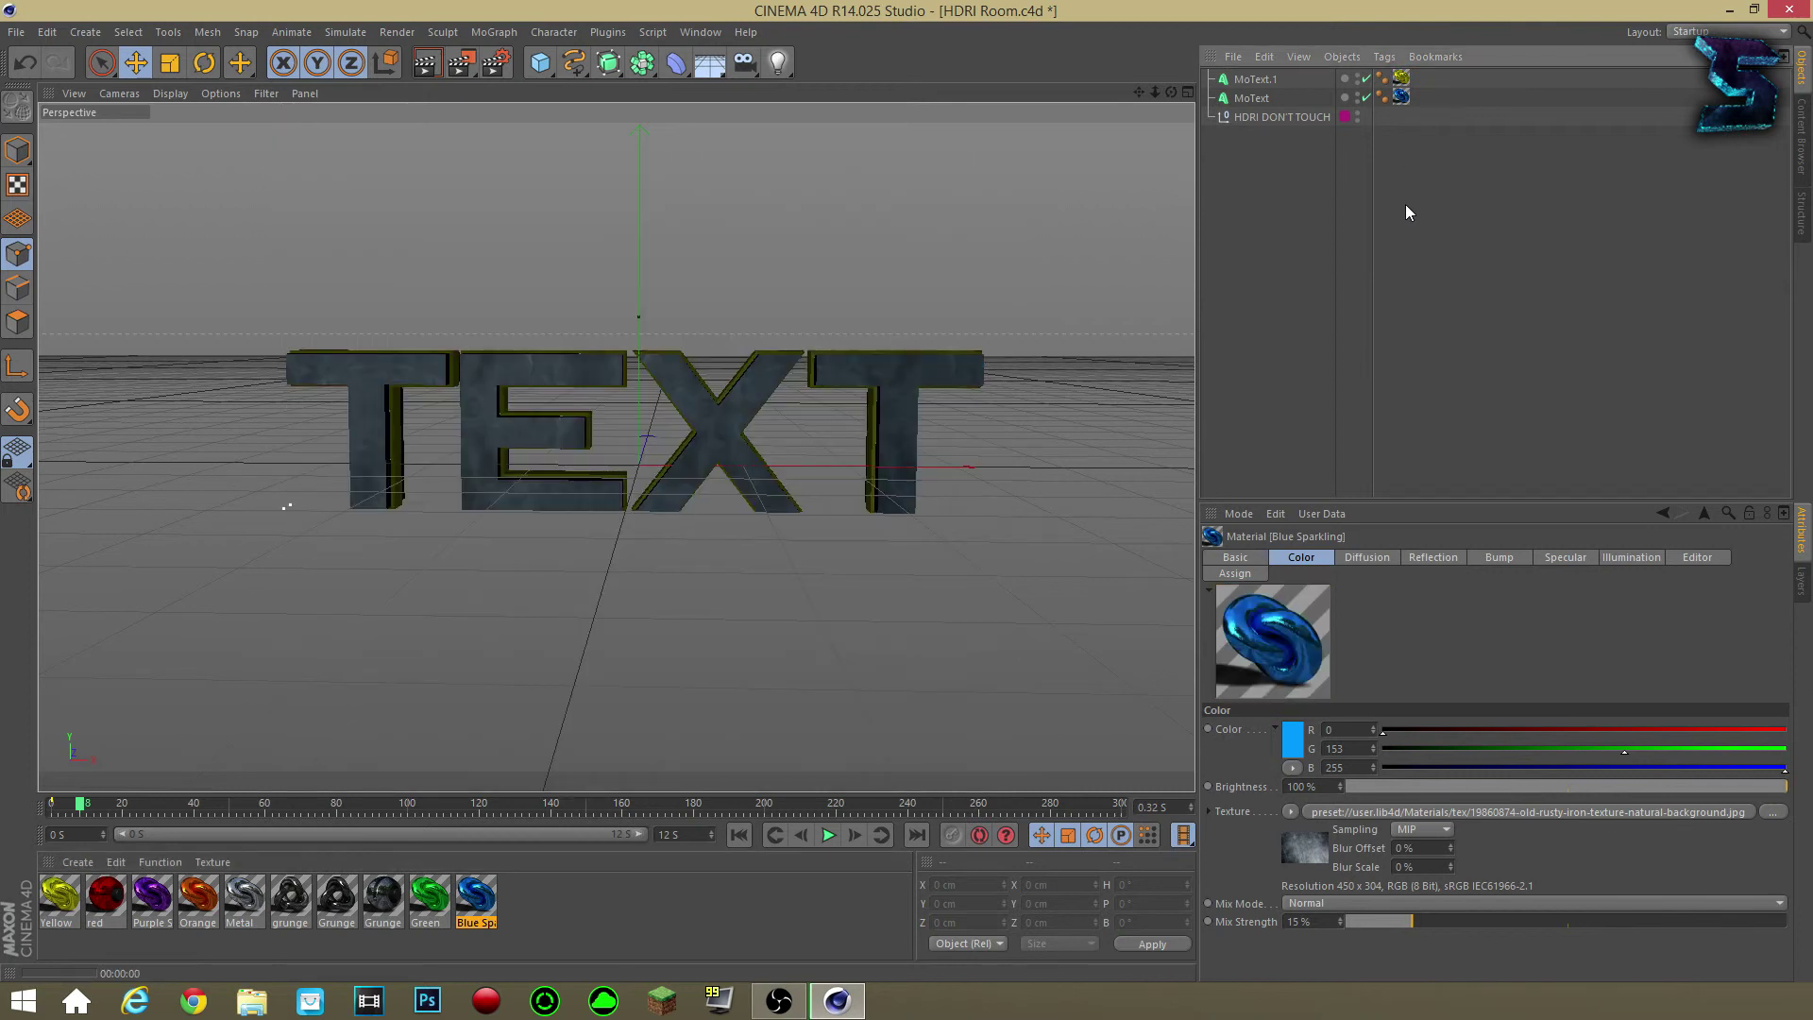
Put the Metal material back on MoText.1's texture tag and deselect the material.
drag(243, 897, 1402, 79)
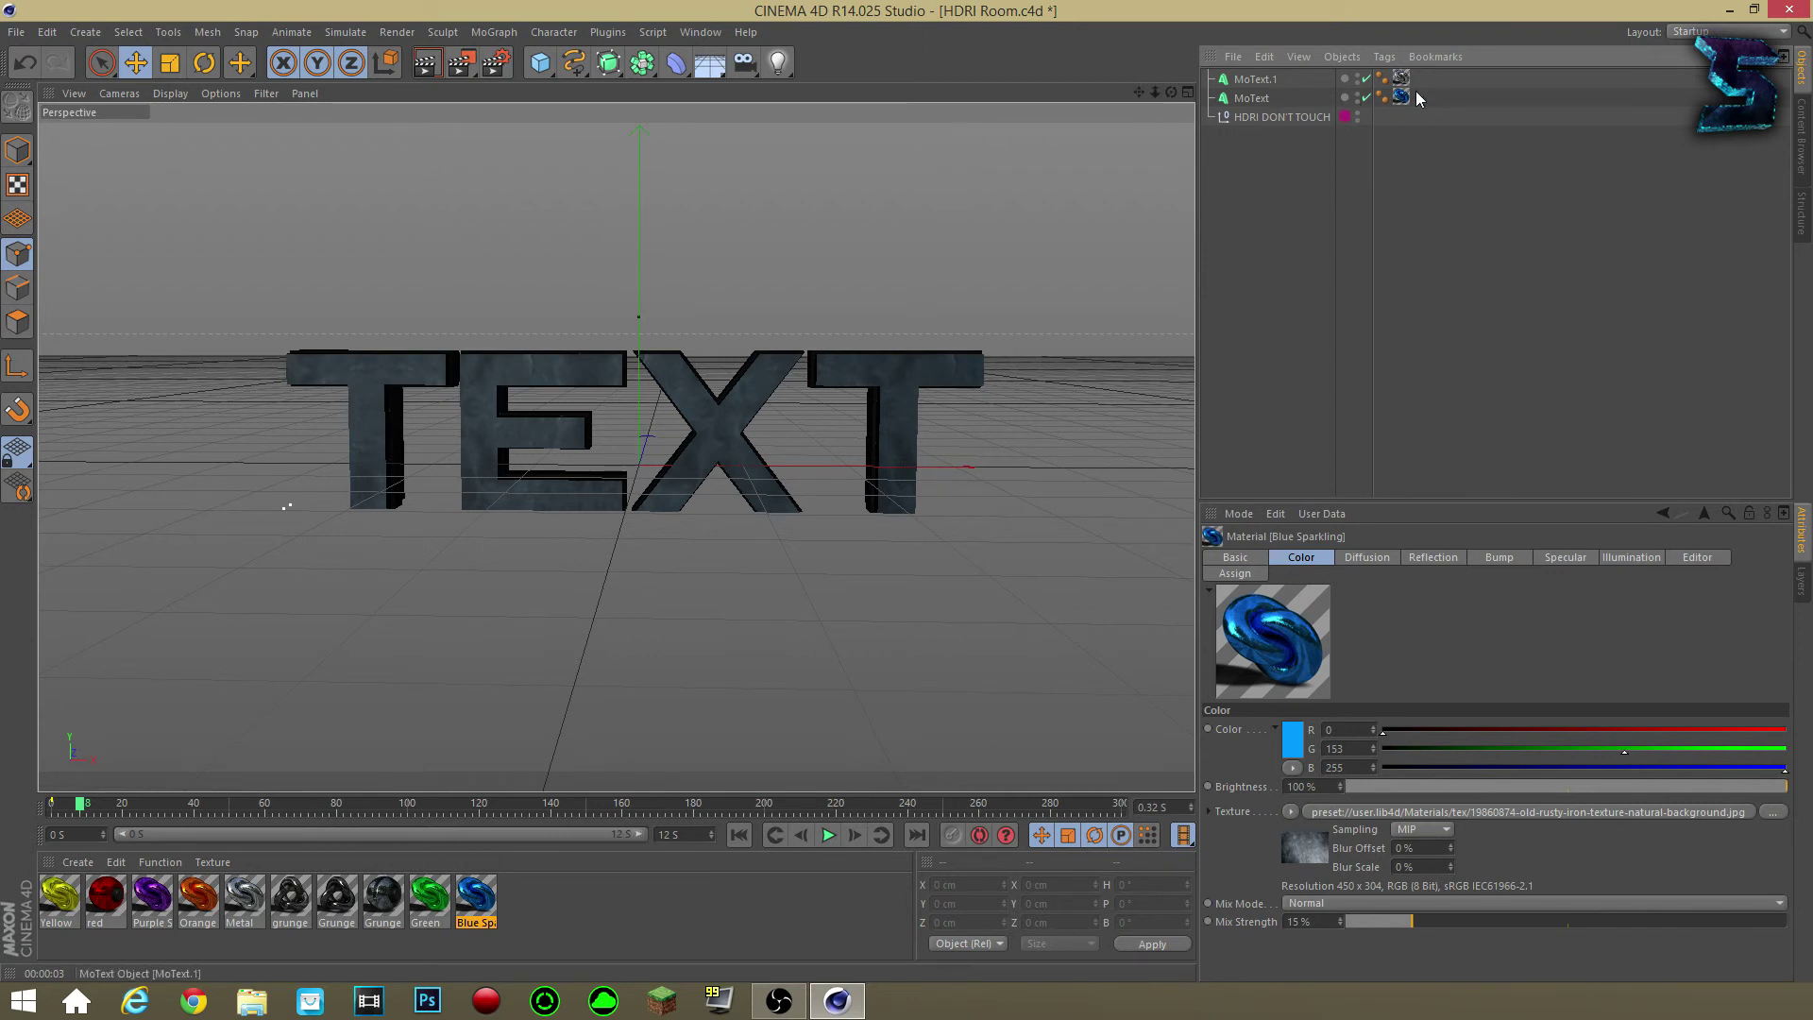
click(619, 927)
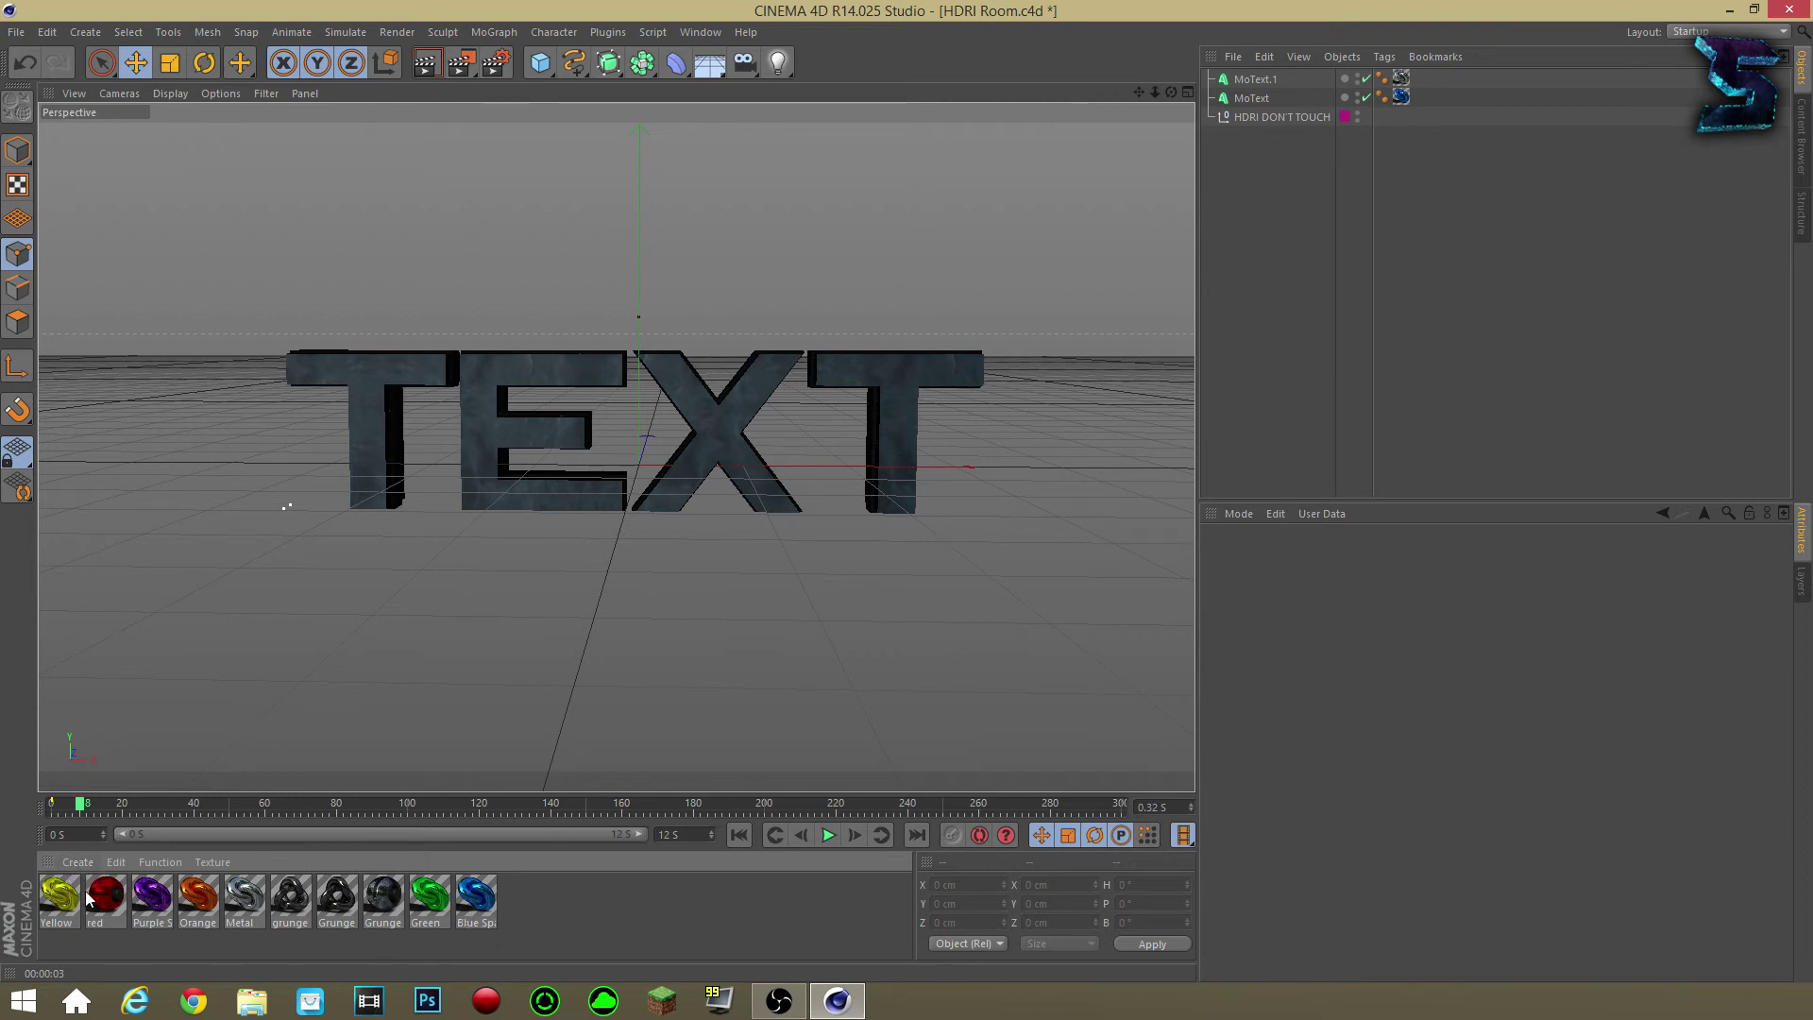
click(186, 921)
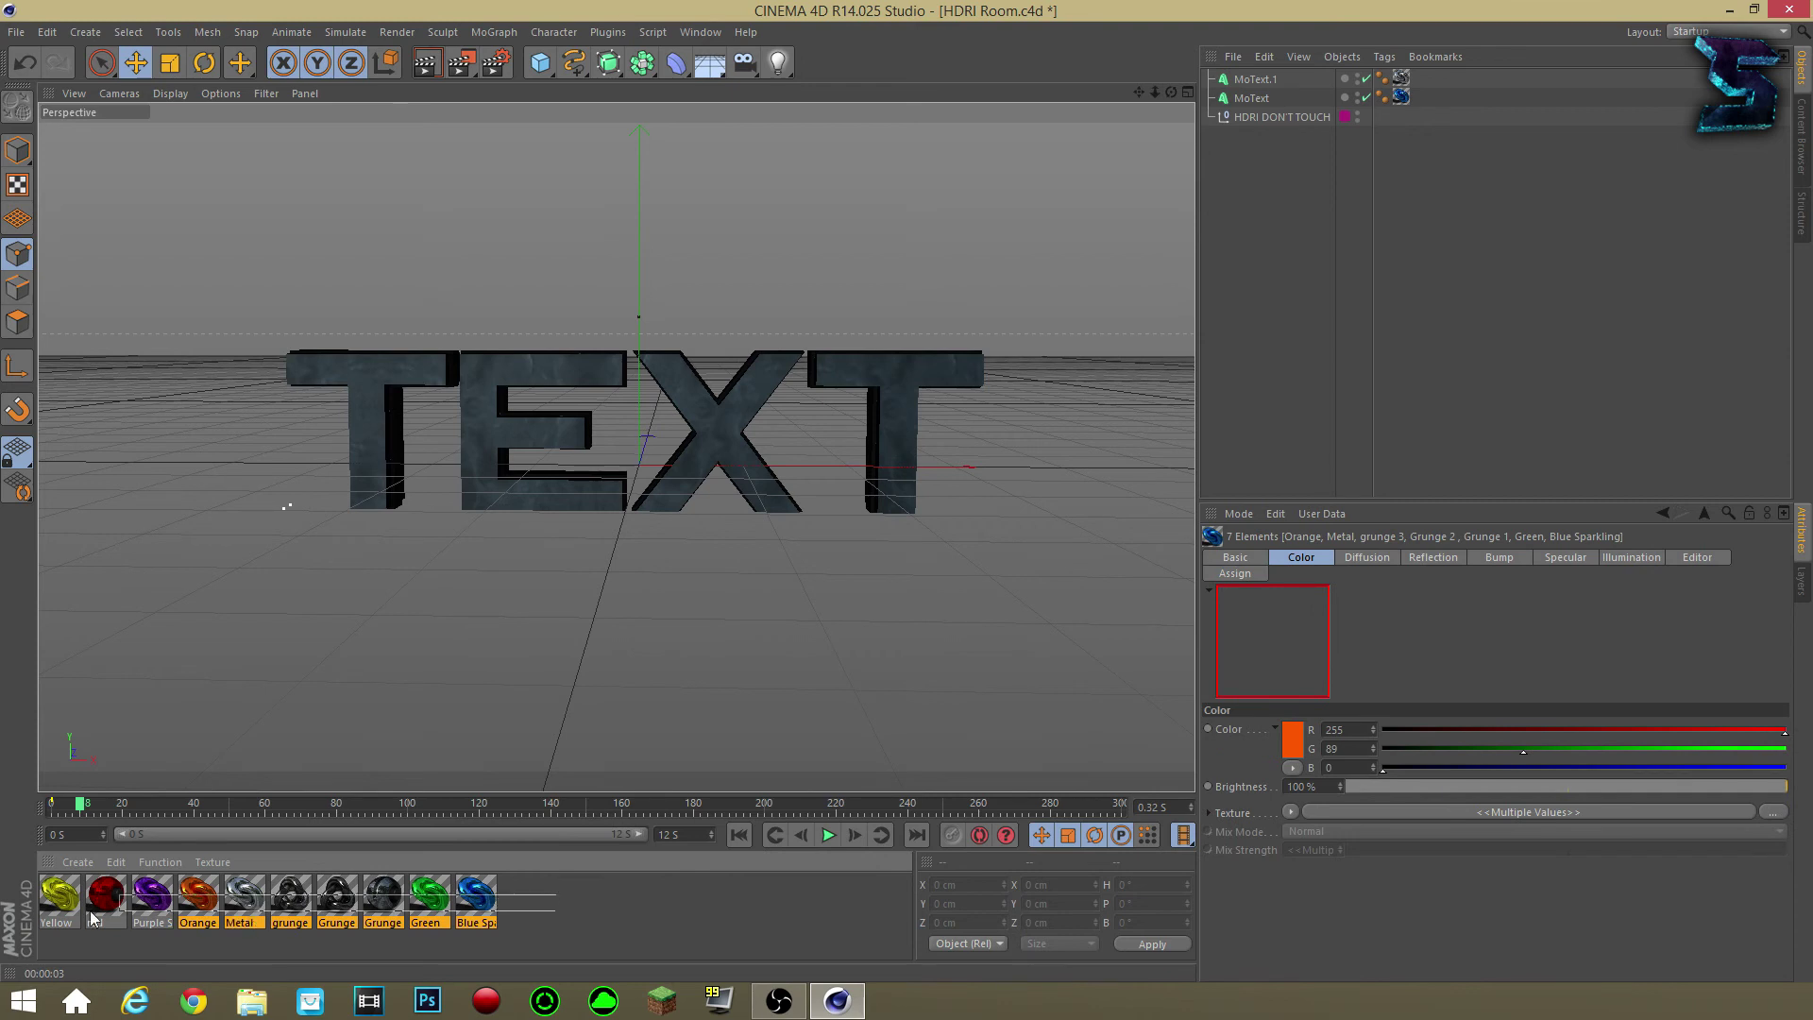
click(60, 901)
click(616, 895)
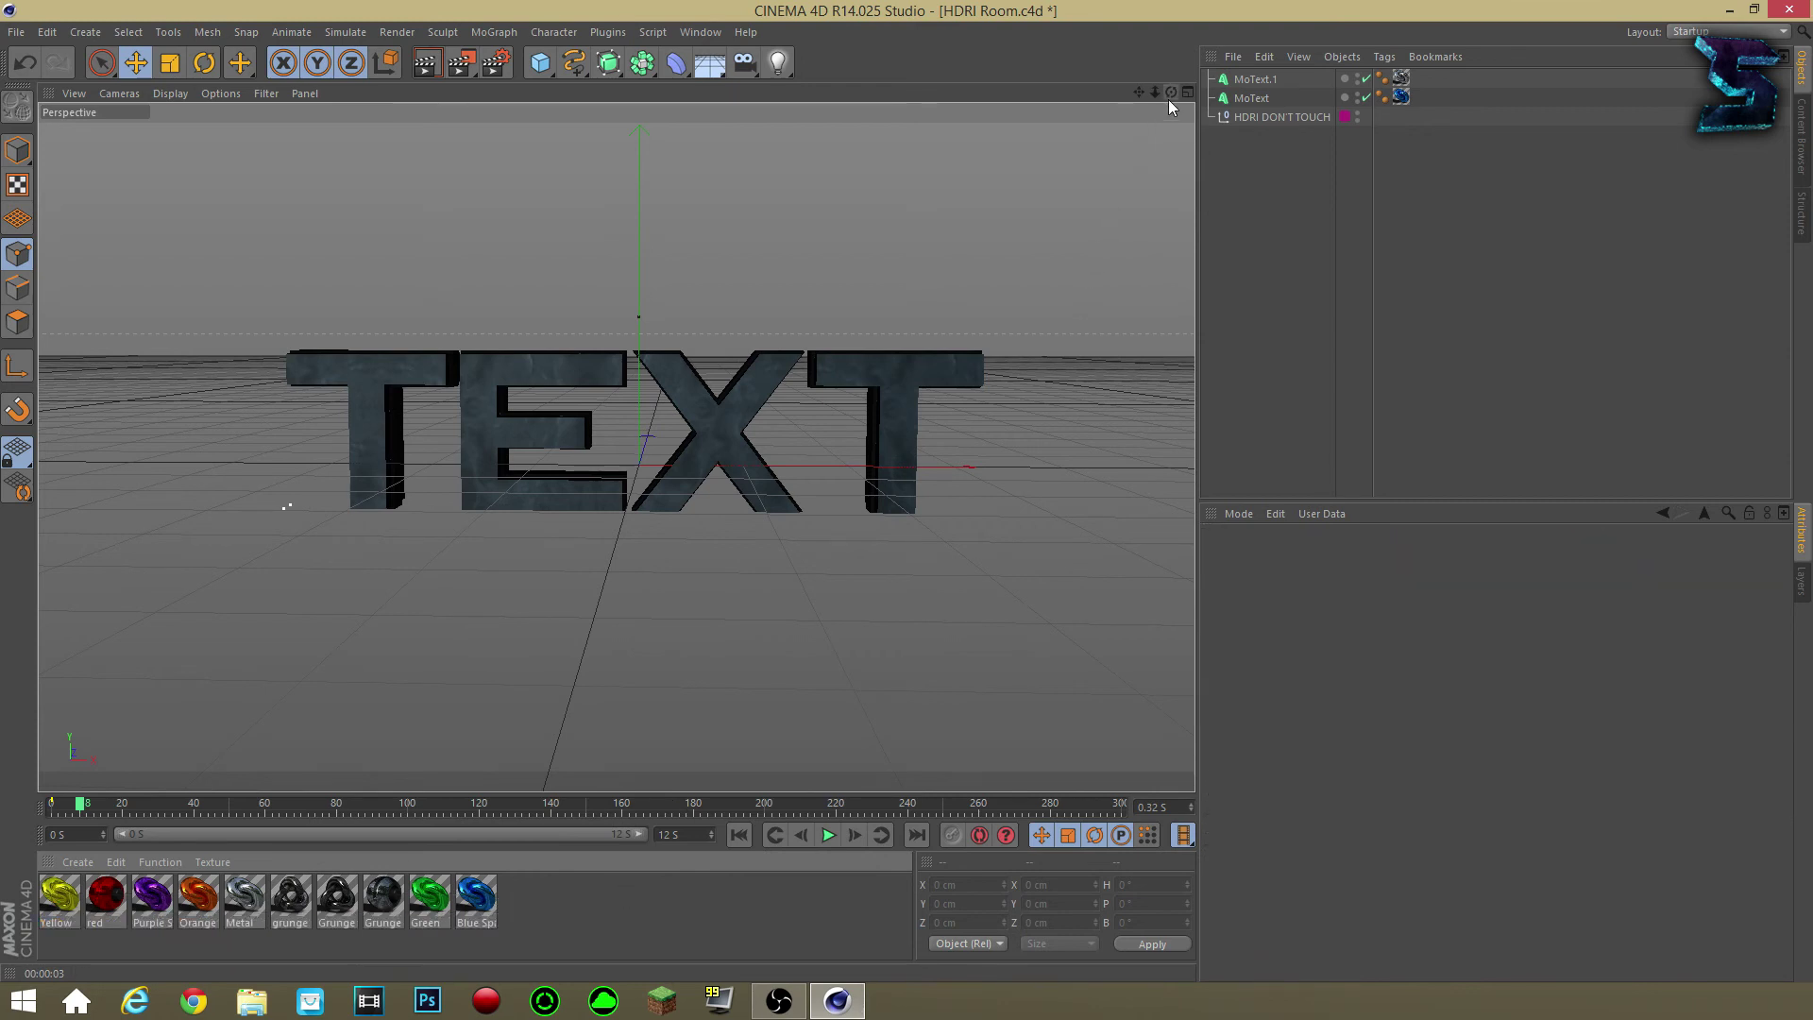
drag(1171, 92, 1131, 112)
drag(1139, 91, 1140, 98)
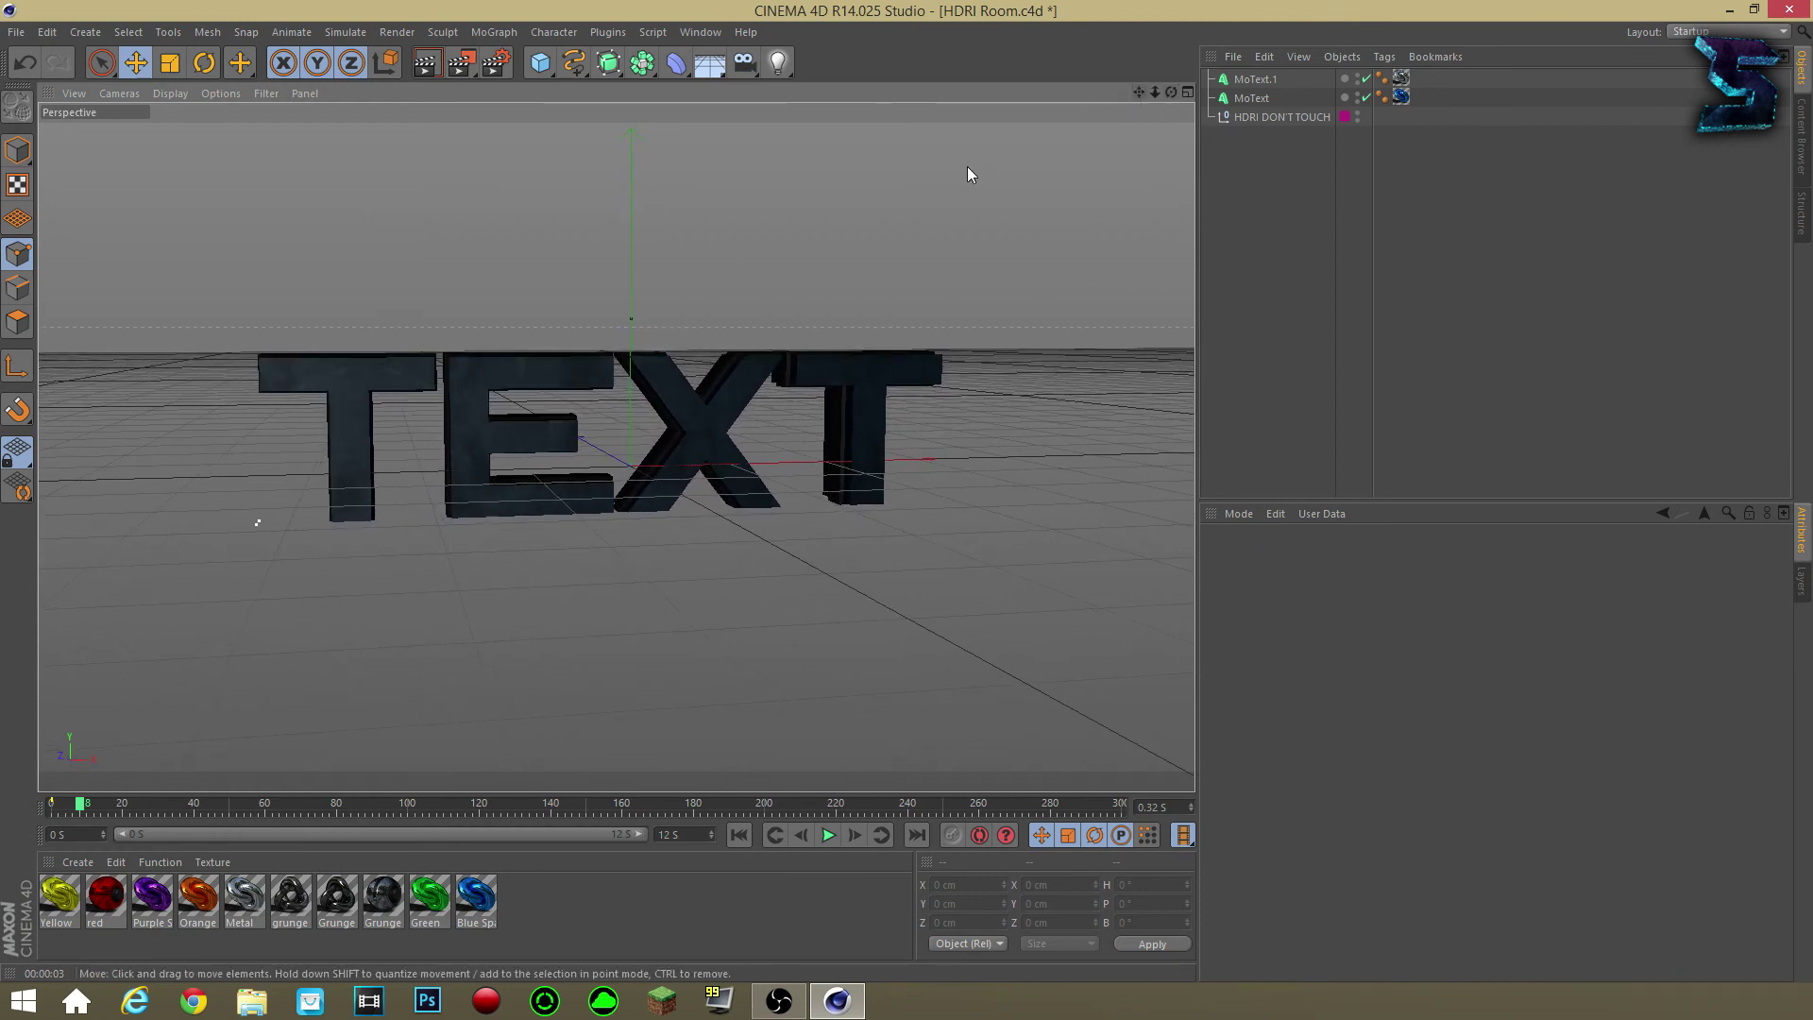